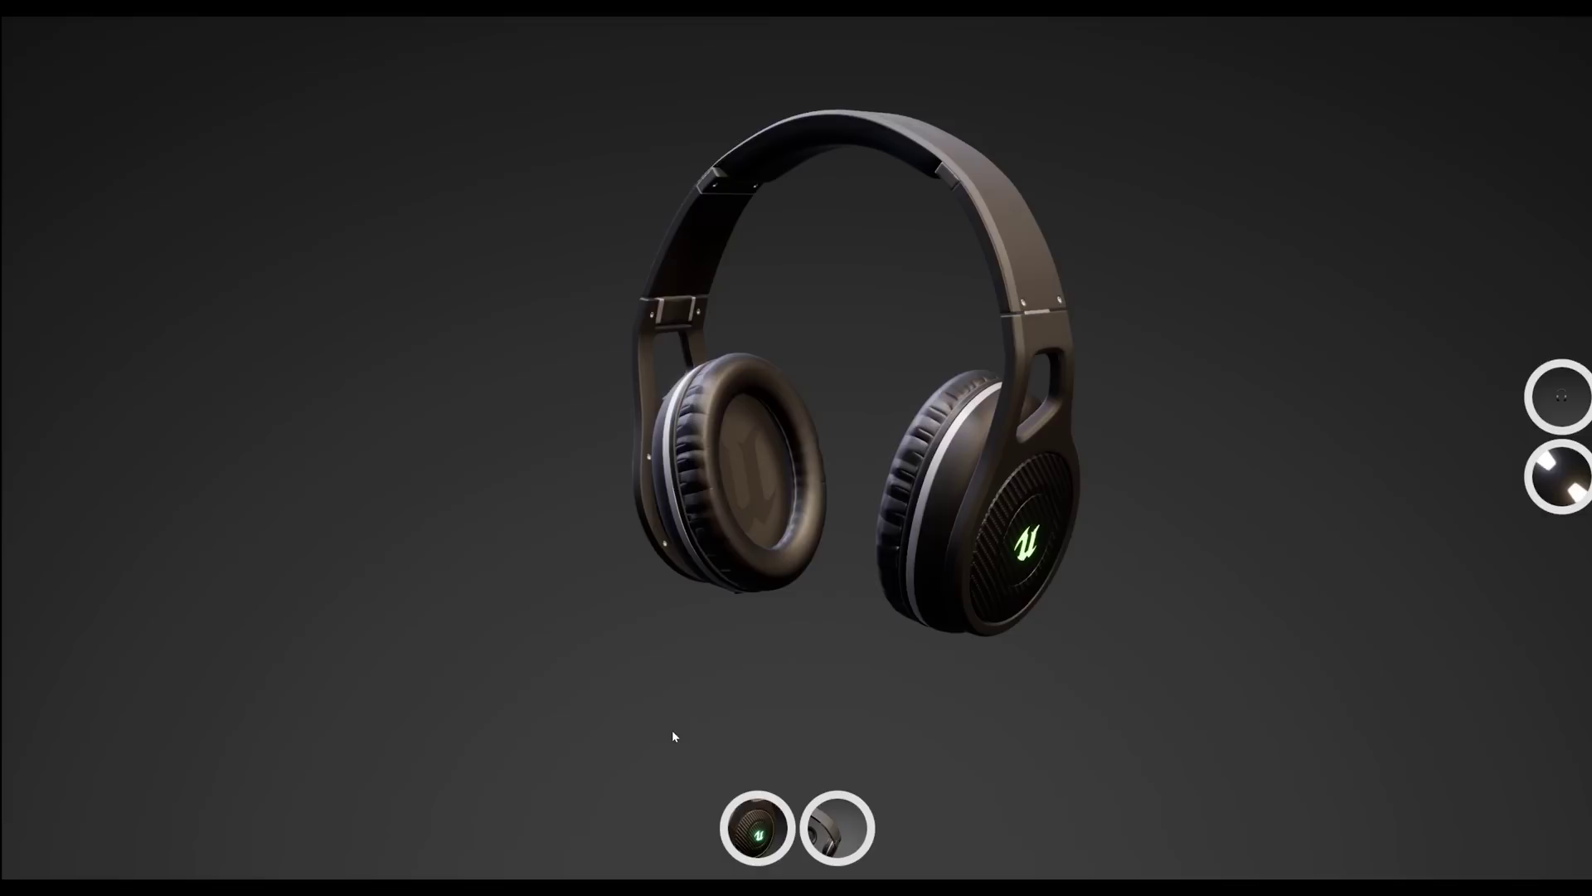
# Rotate the headphones in the running configurator to a new viewing angle.
pyautogui.moveTo(586, 345); pyautogui.dragTo(1535, 354)
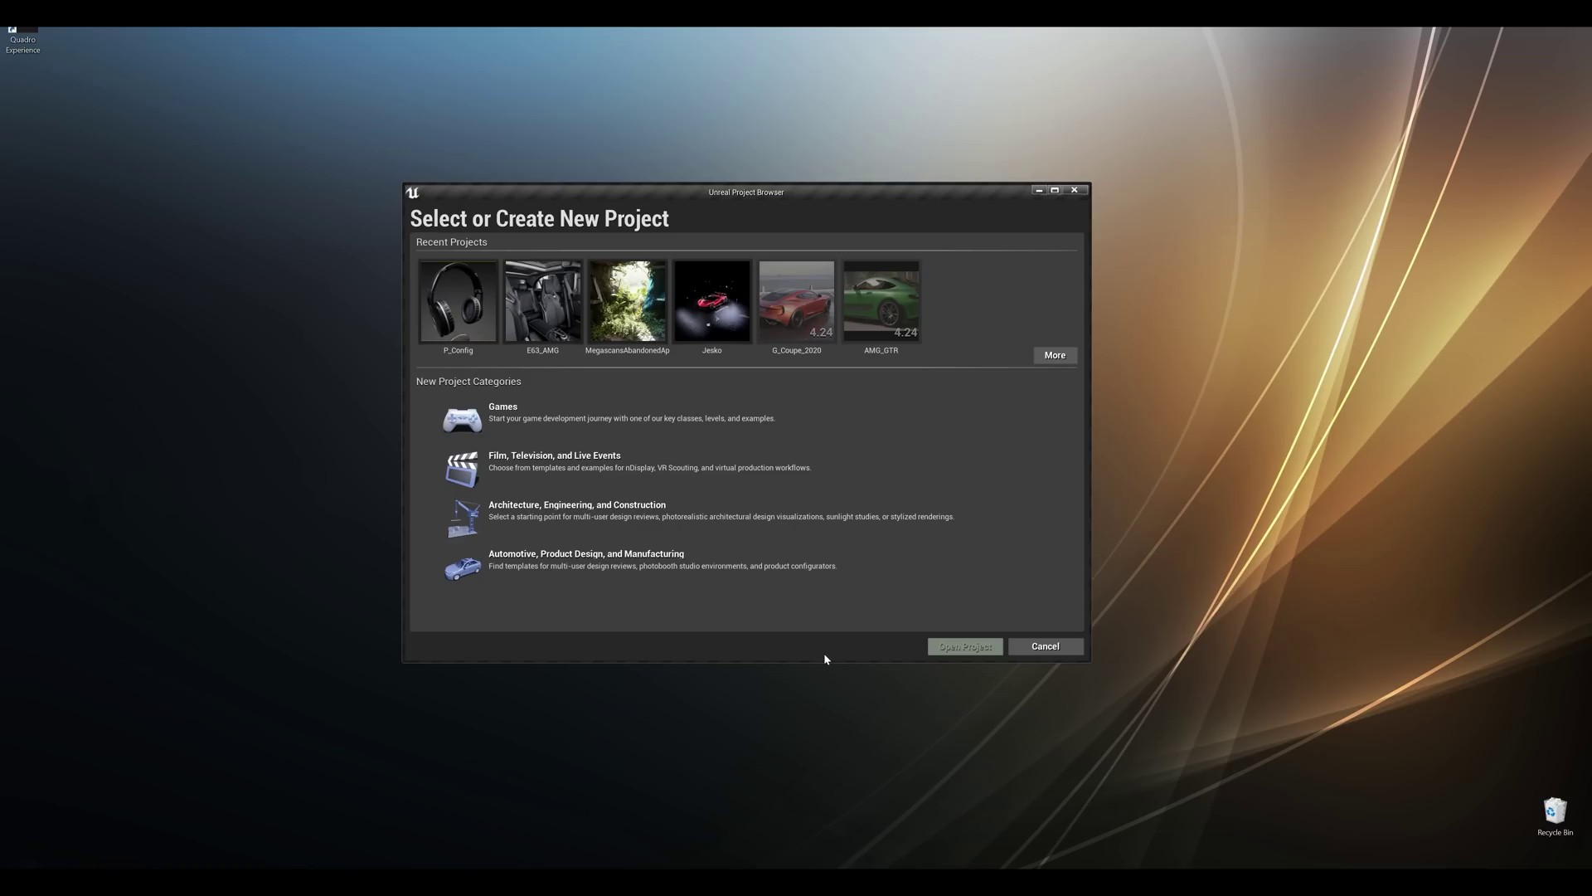
# Pick the Product Configurator template under Automotive, Product Design, and Manufacturing and name it ProductConfig.
pyautogui.click(620, 562)
pyautogui.click(884, 646)
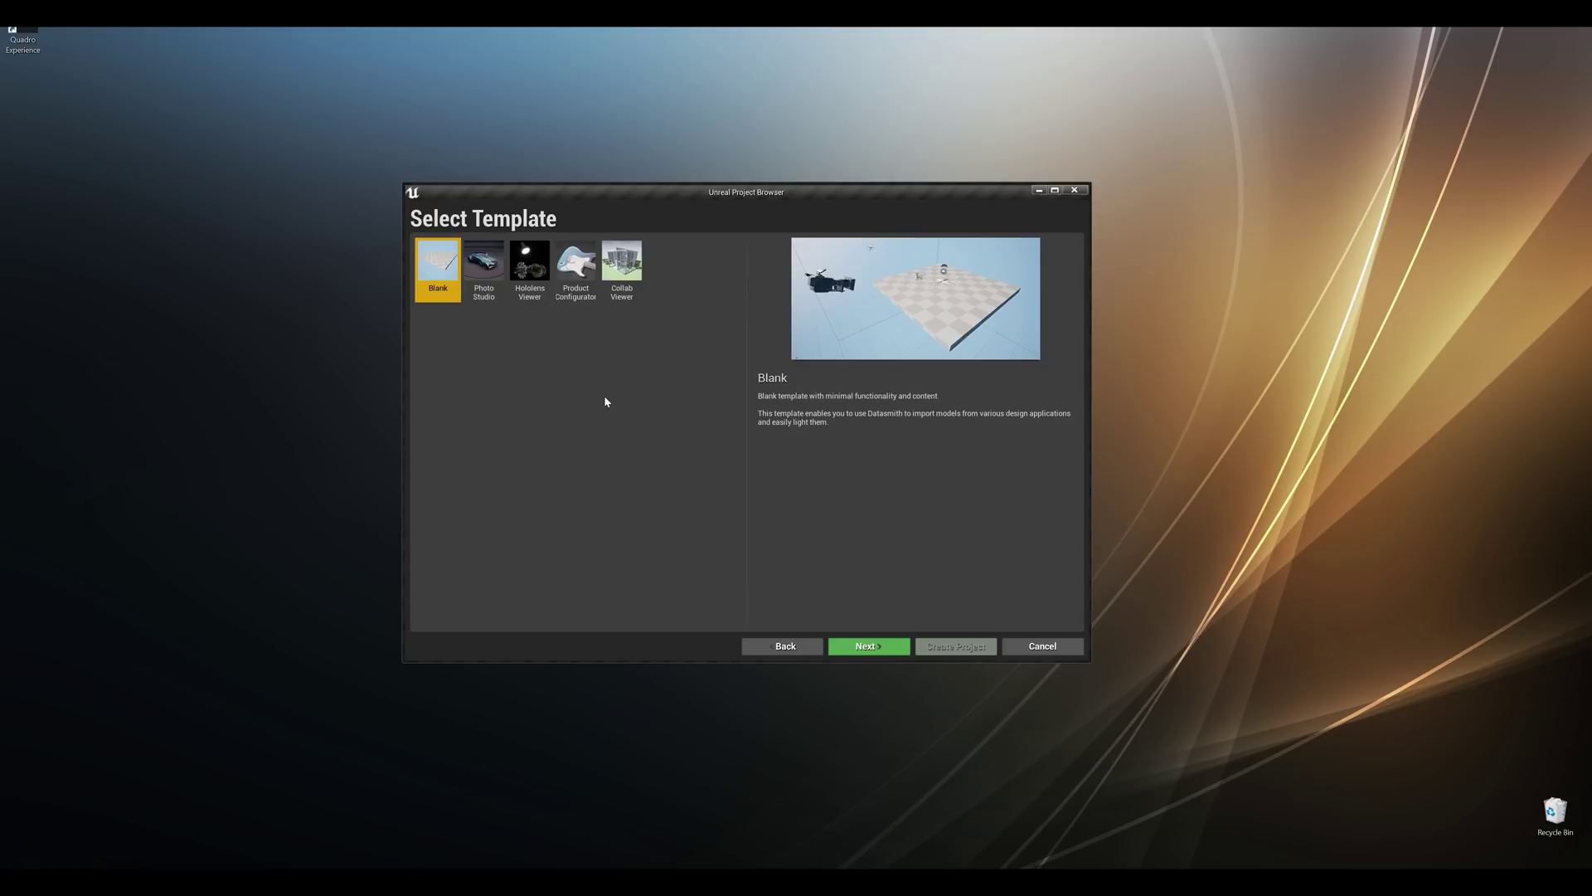
pyautogui.click(575, 264)
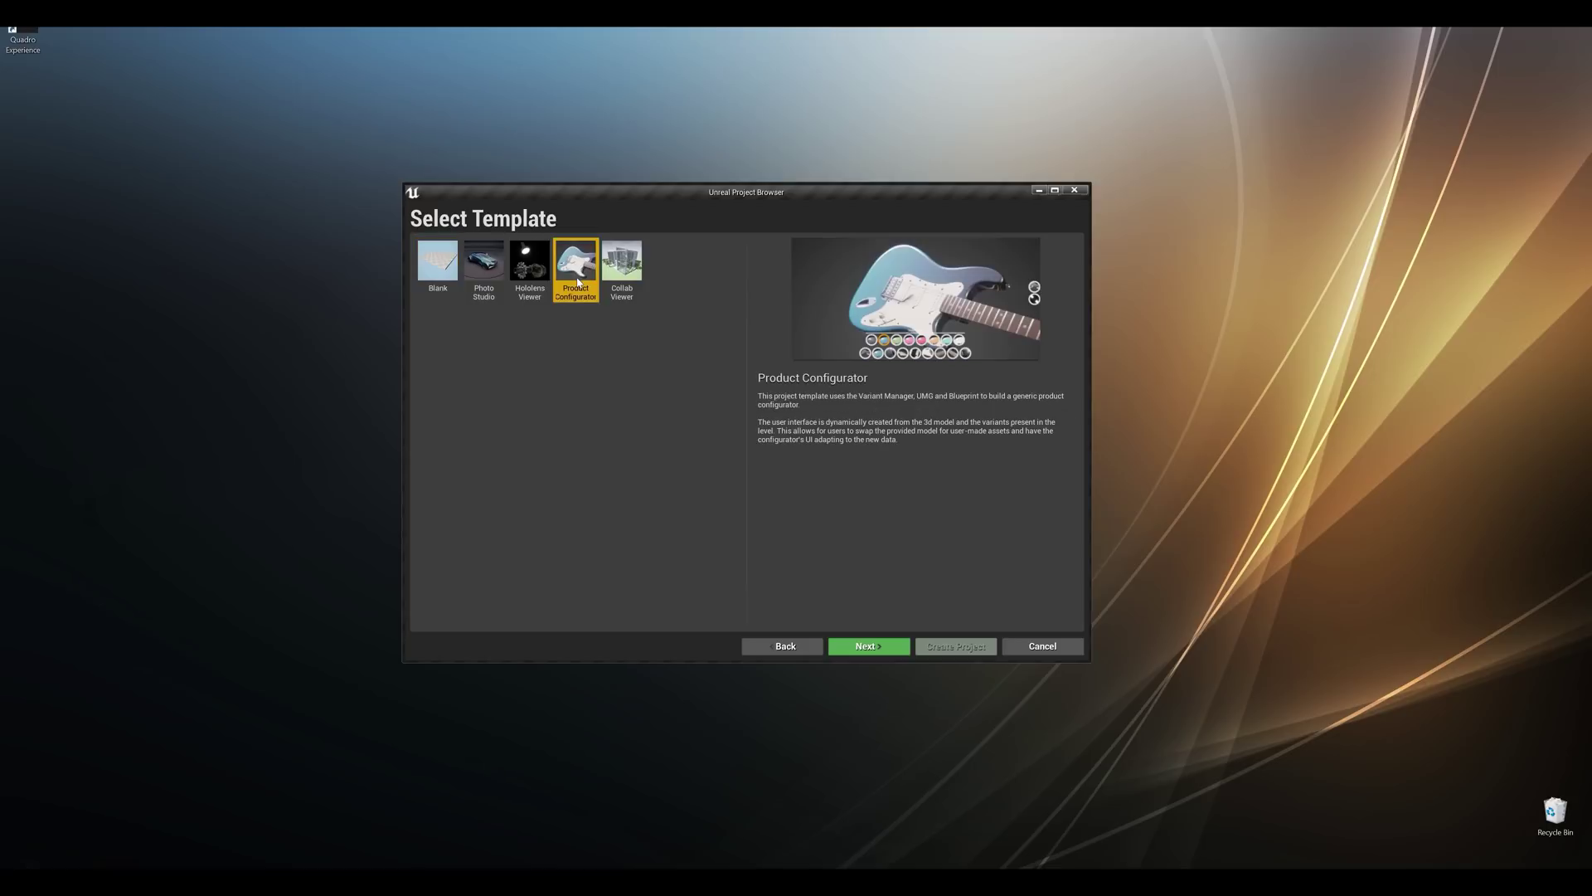
pyautogui.click(906, 652)
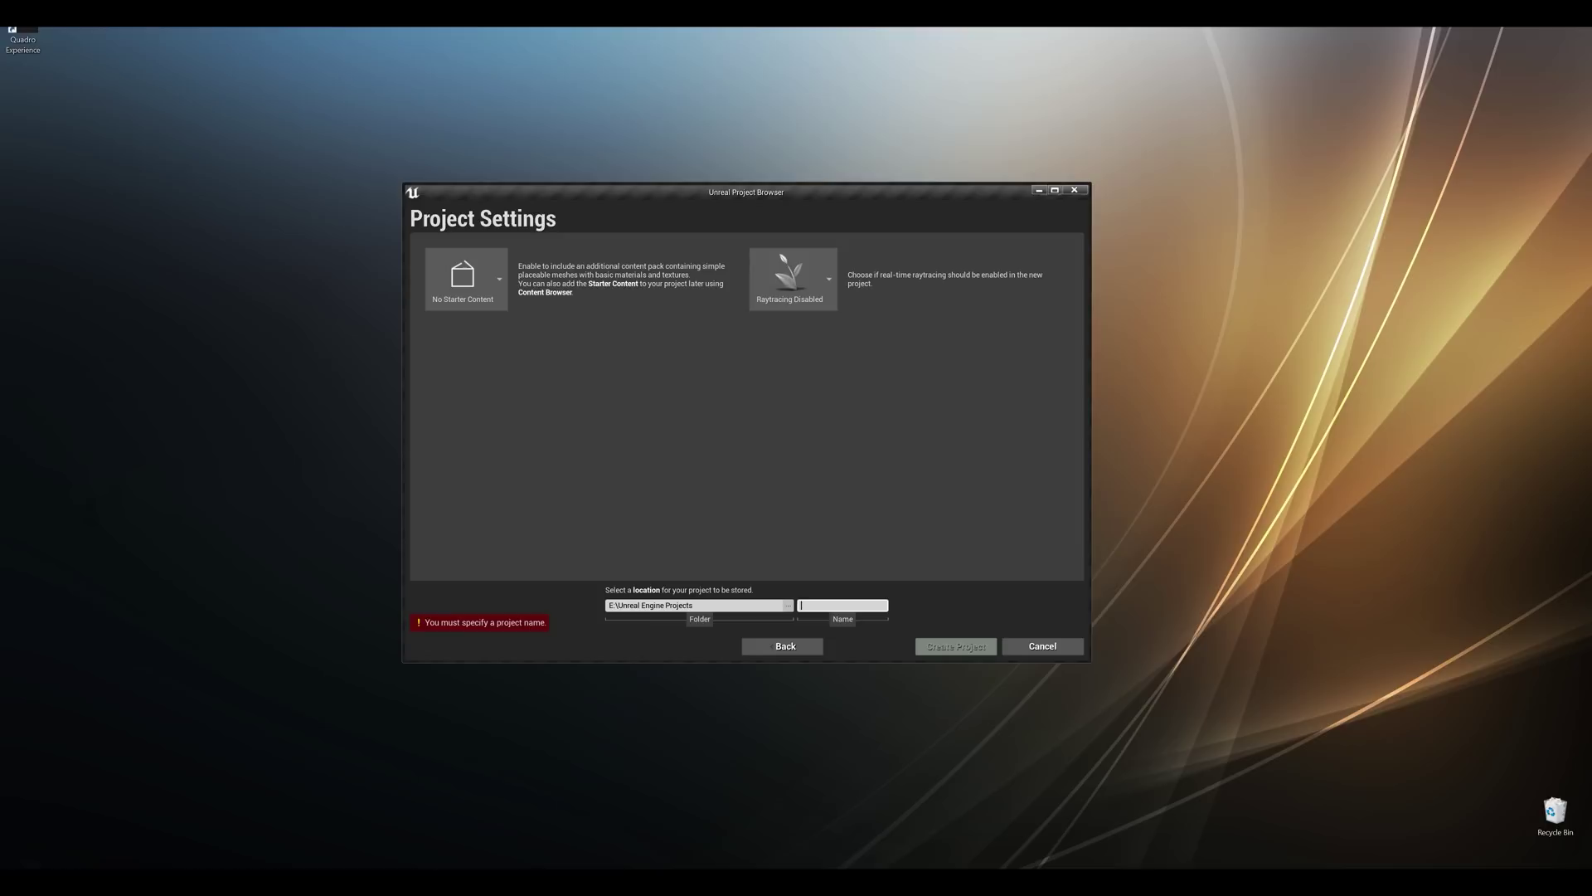
pyautogui.write('Product')
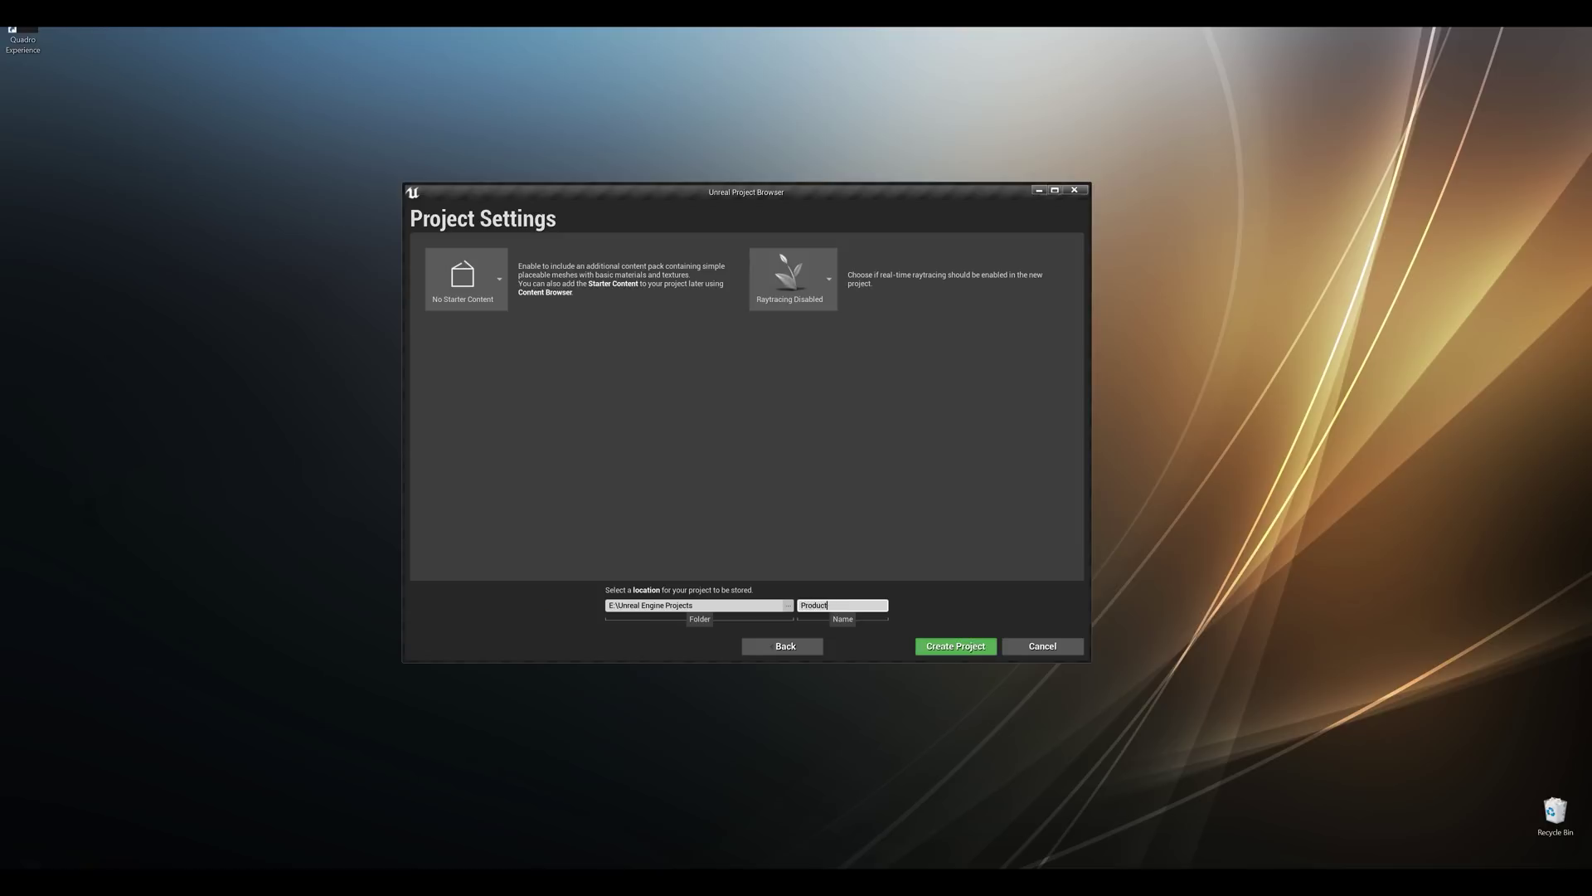
pyautogui.write('Config')
# Create the project, run it in Play mode, and try the body, neck and full-guitar camera views.
pyautogui.click(956, 646)
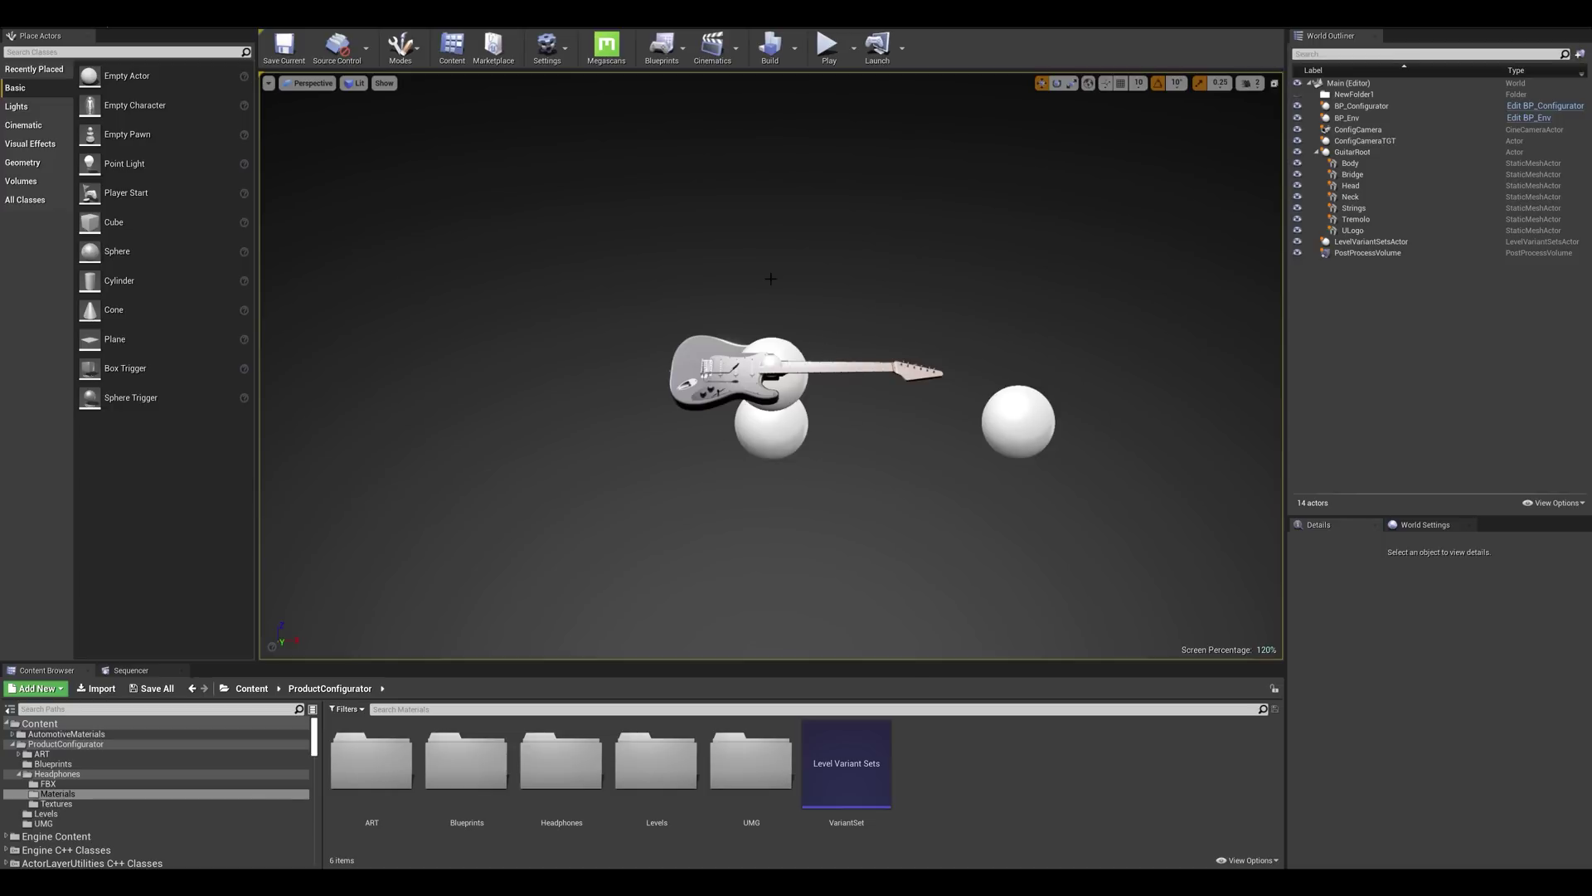
pyautogui.click(828, 45)
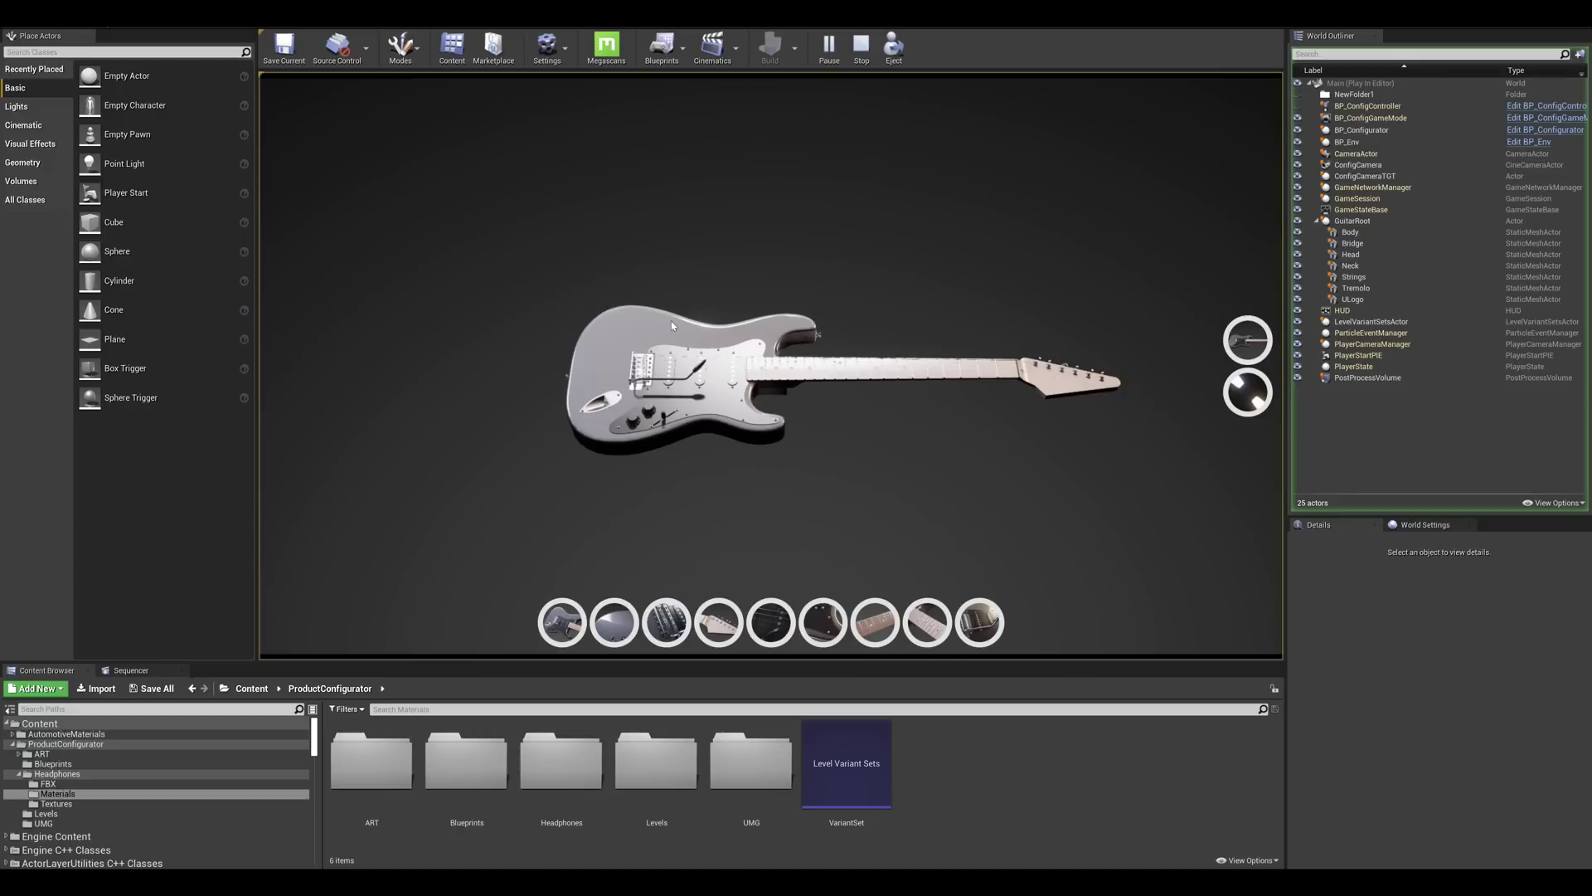
pyautogui.click(1252, 341)
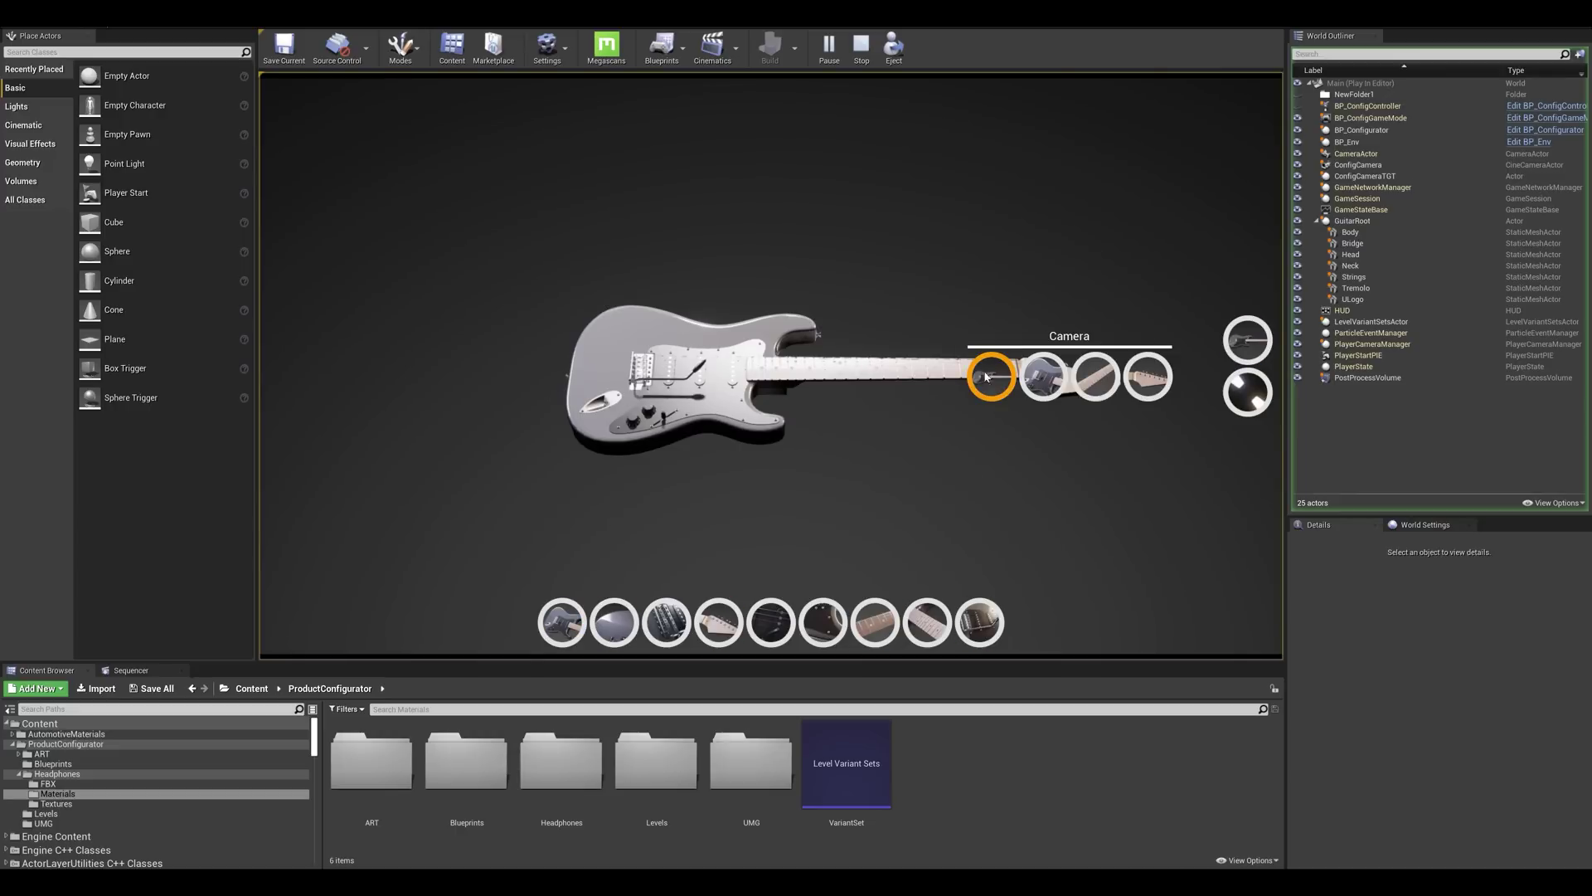
pyautogui.click(1044, 380)
pyautogui.click(1240, 355)
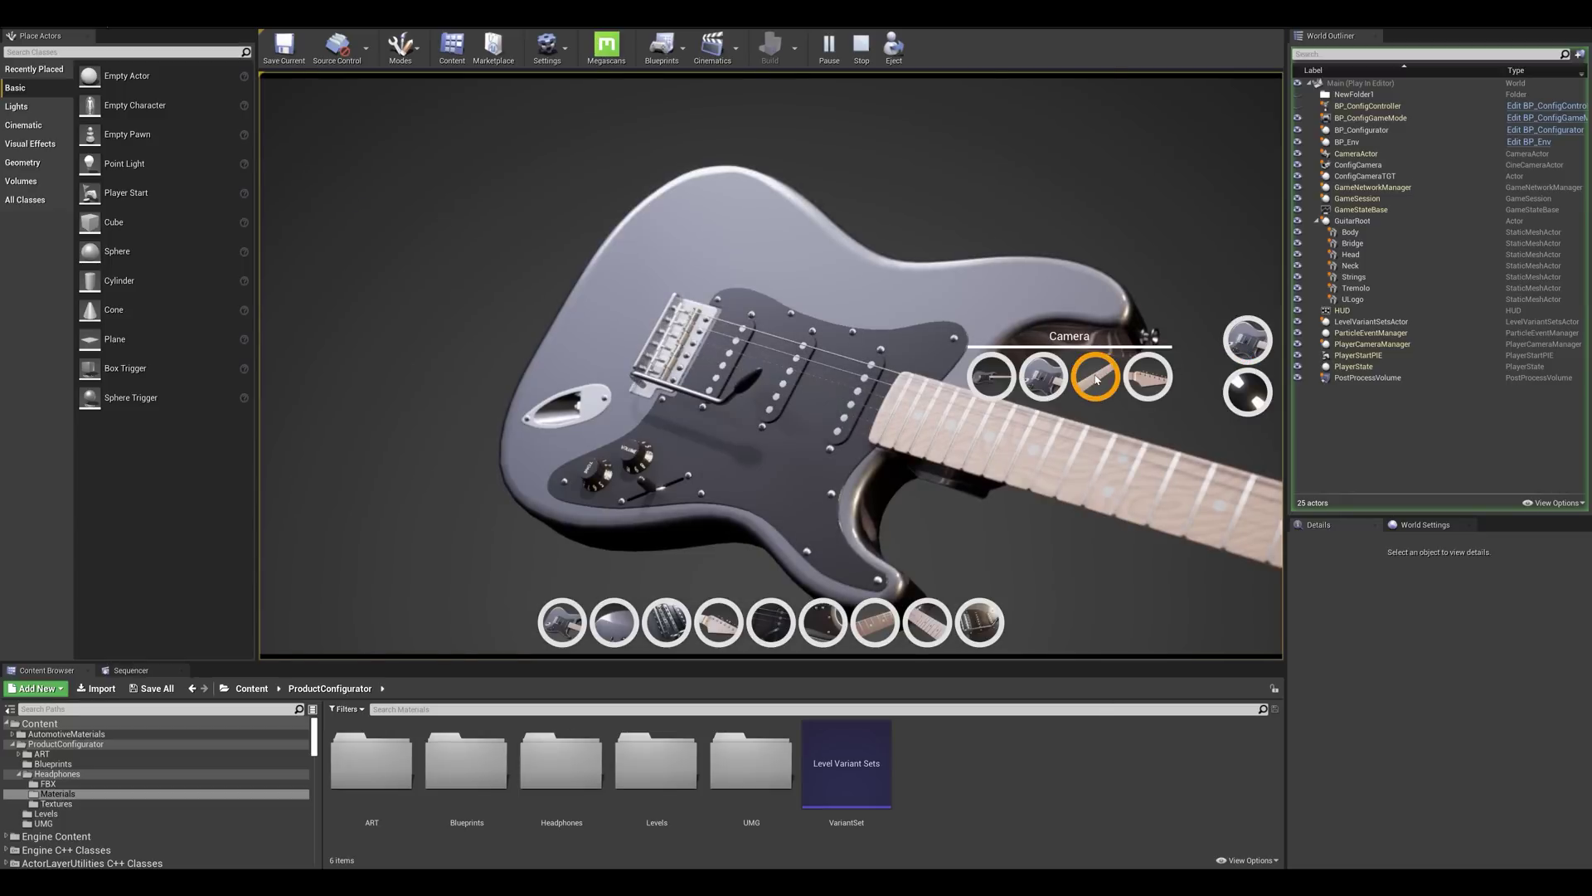
pyautogui.click(1099, 377)
pyautogui.click(1250, 340)
pyautogui.click(991, 377)
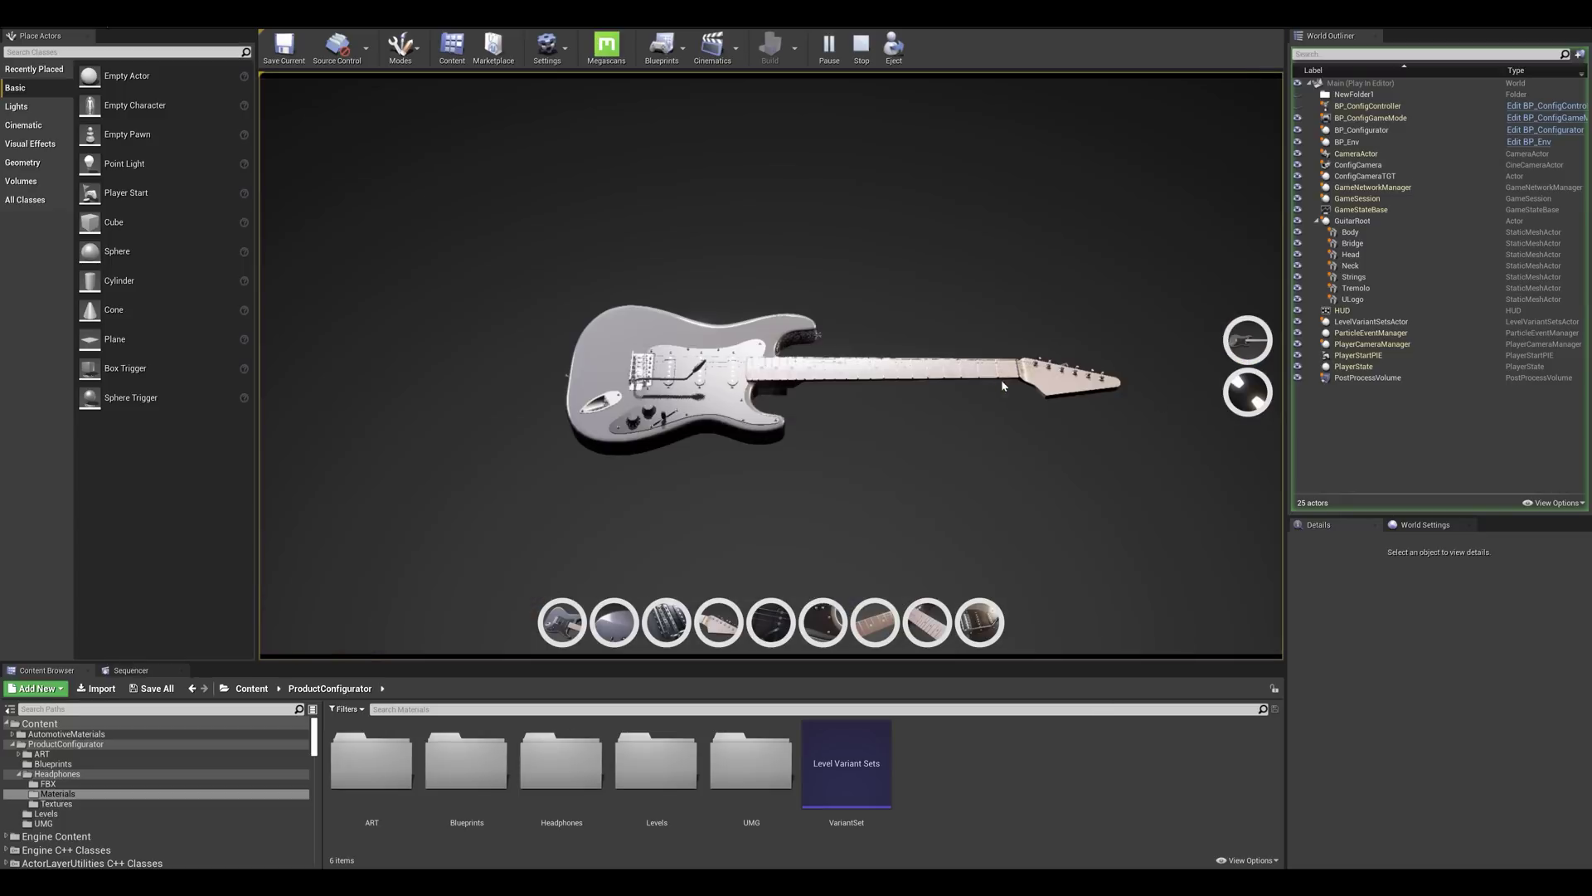
# Switch the backdrop to light grey, then back to dark.
pyautogui.click(1258, 398)
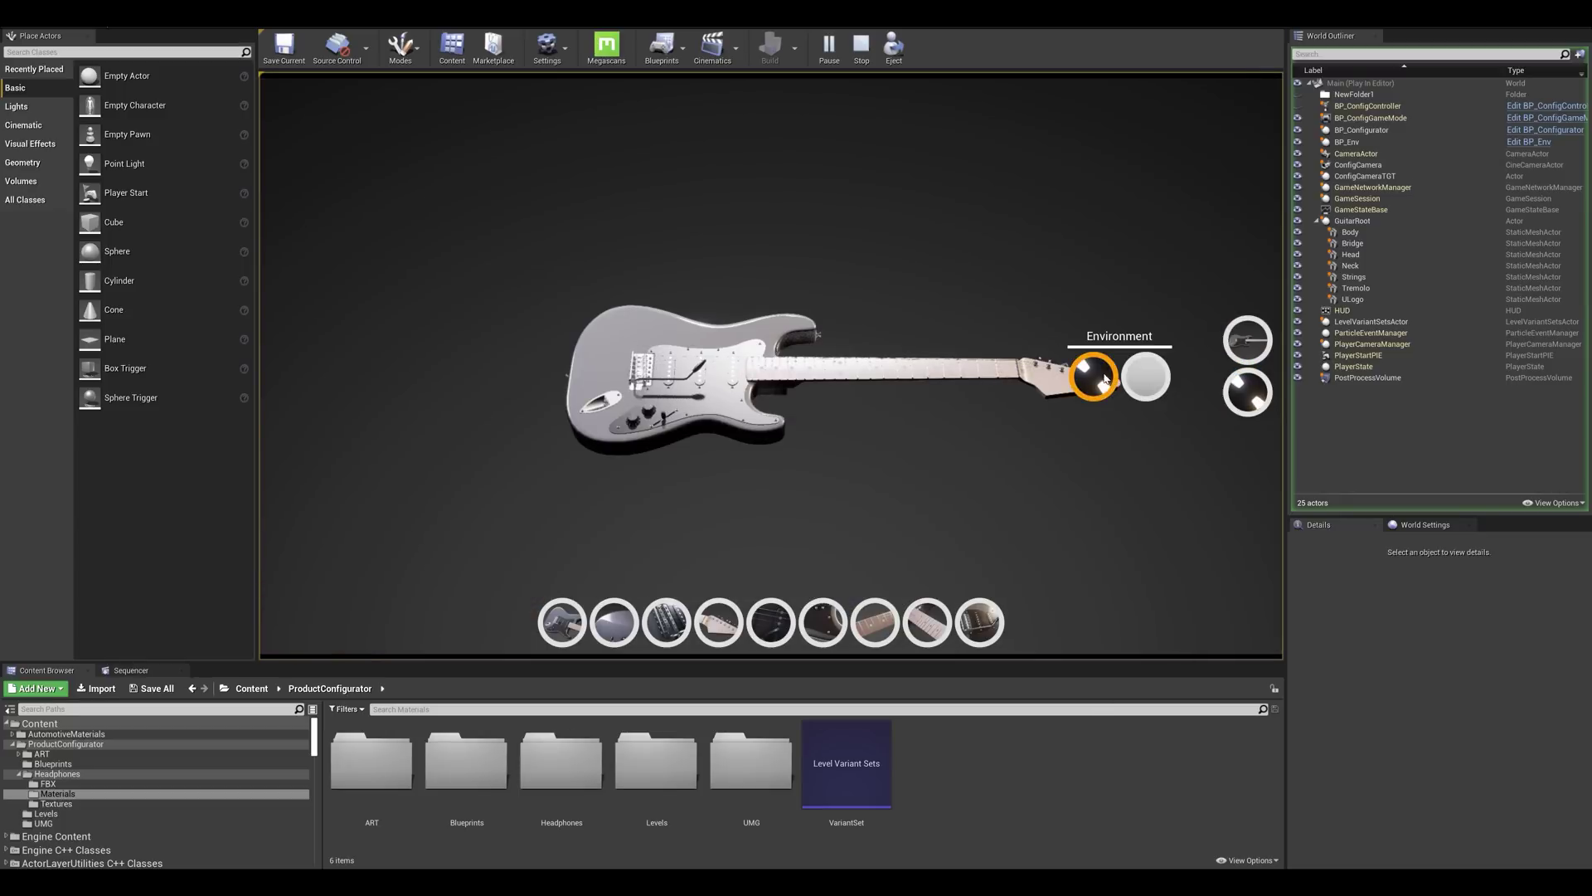
pyautogui.click(1146, 377)
pyautogui.click(1268, 397)
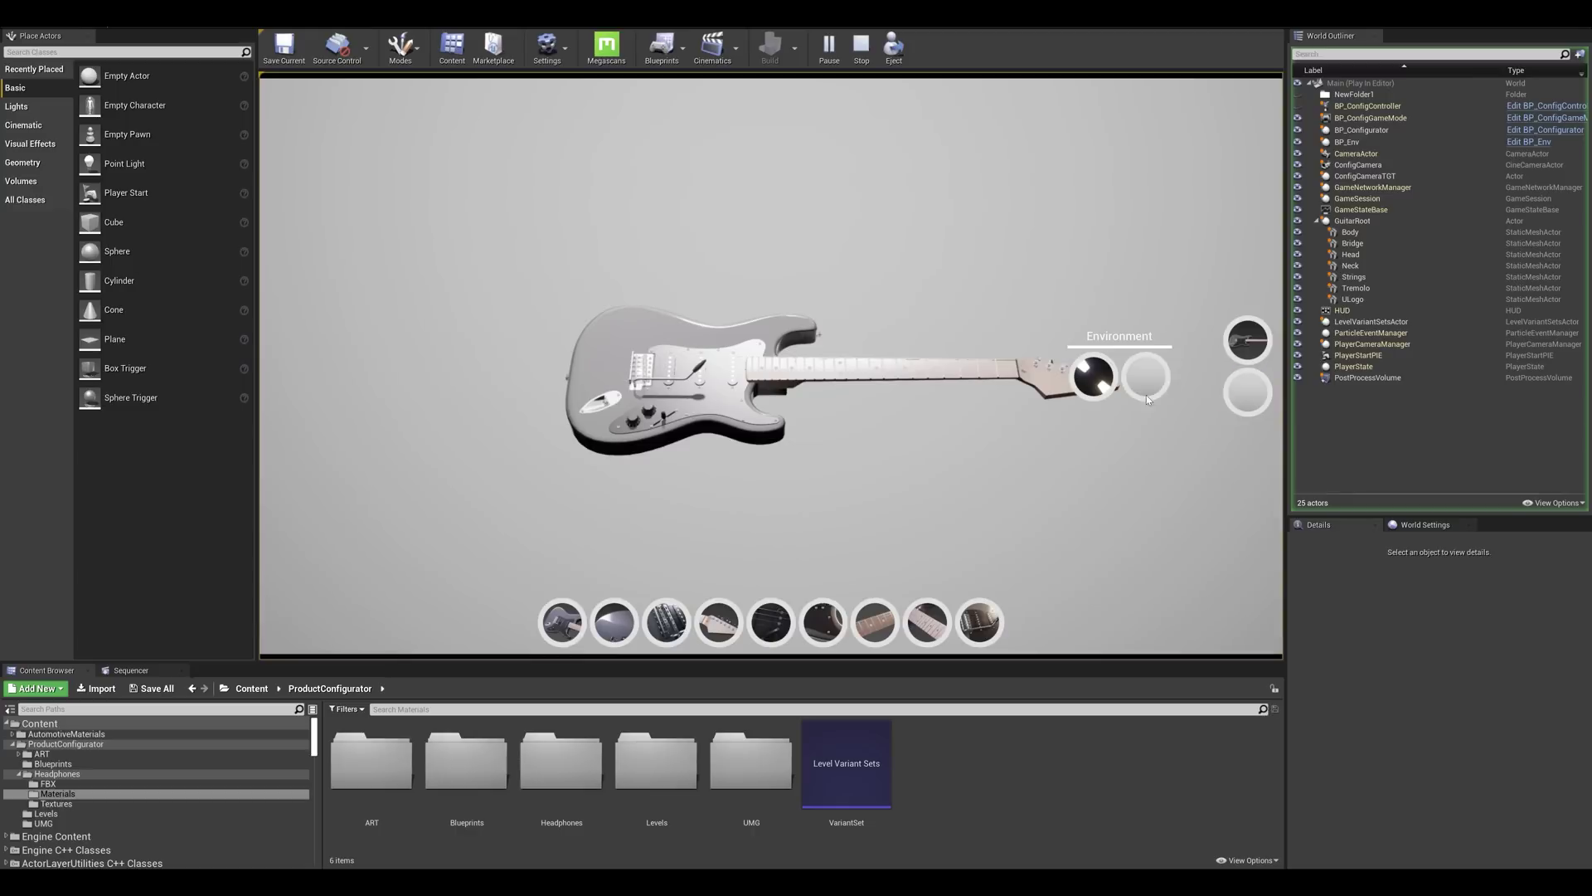
pyautogui.click(1091, 378)
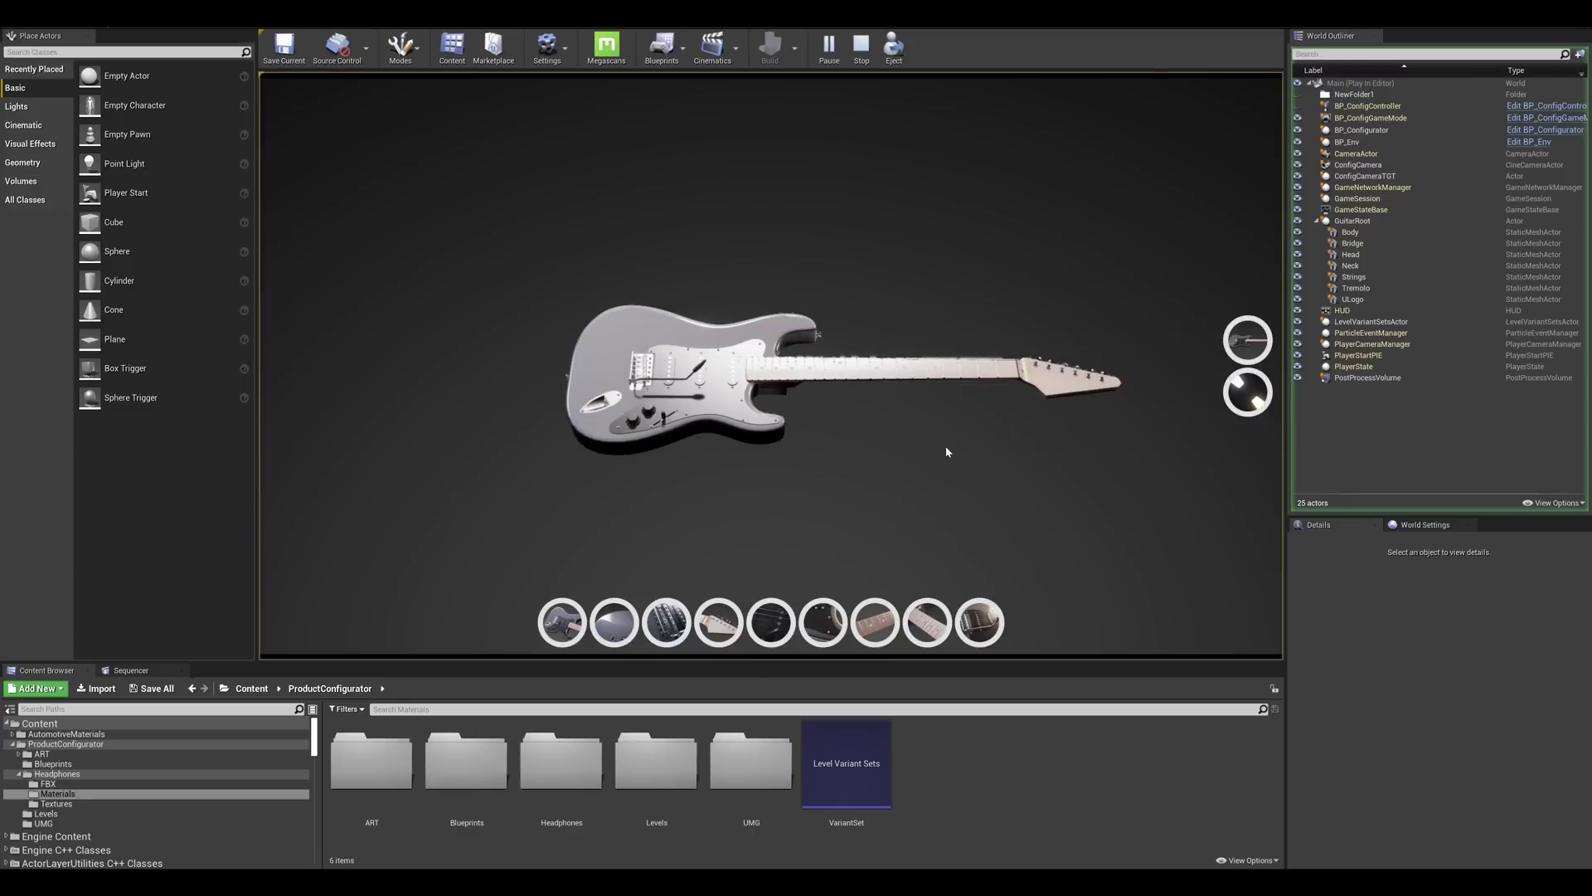
# Try another body shape, then make the guitar body V-shaped.
pyautogui.click(563, 628)
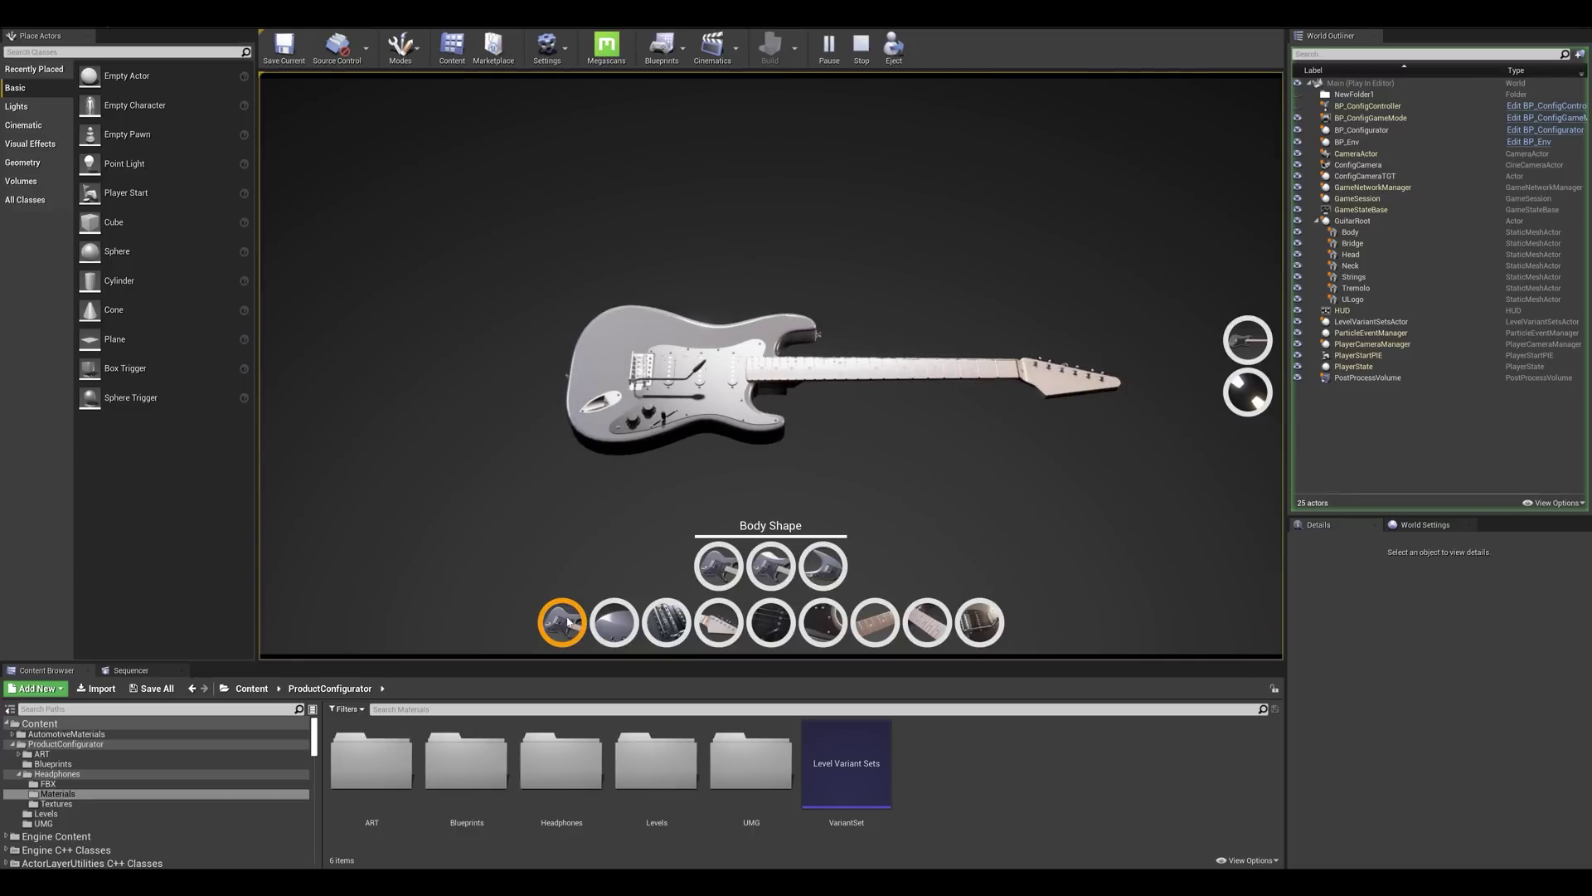
pyautogui.click(763, 564)
pyautogui.click(570, 620)
pyautogui.click(822, 563)
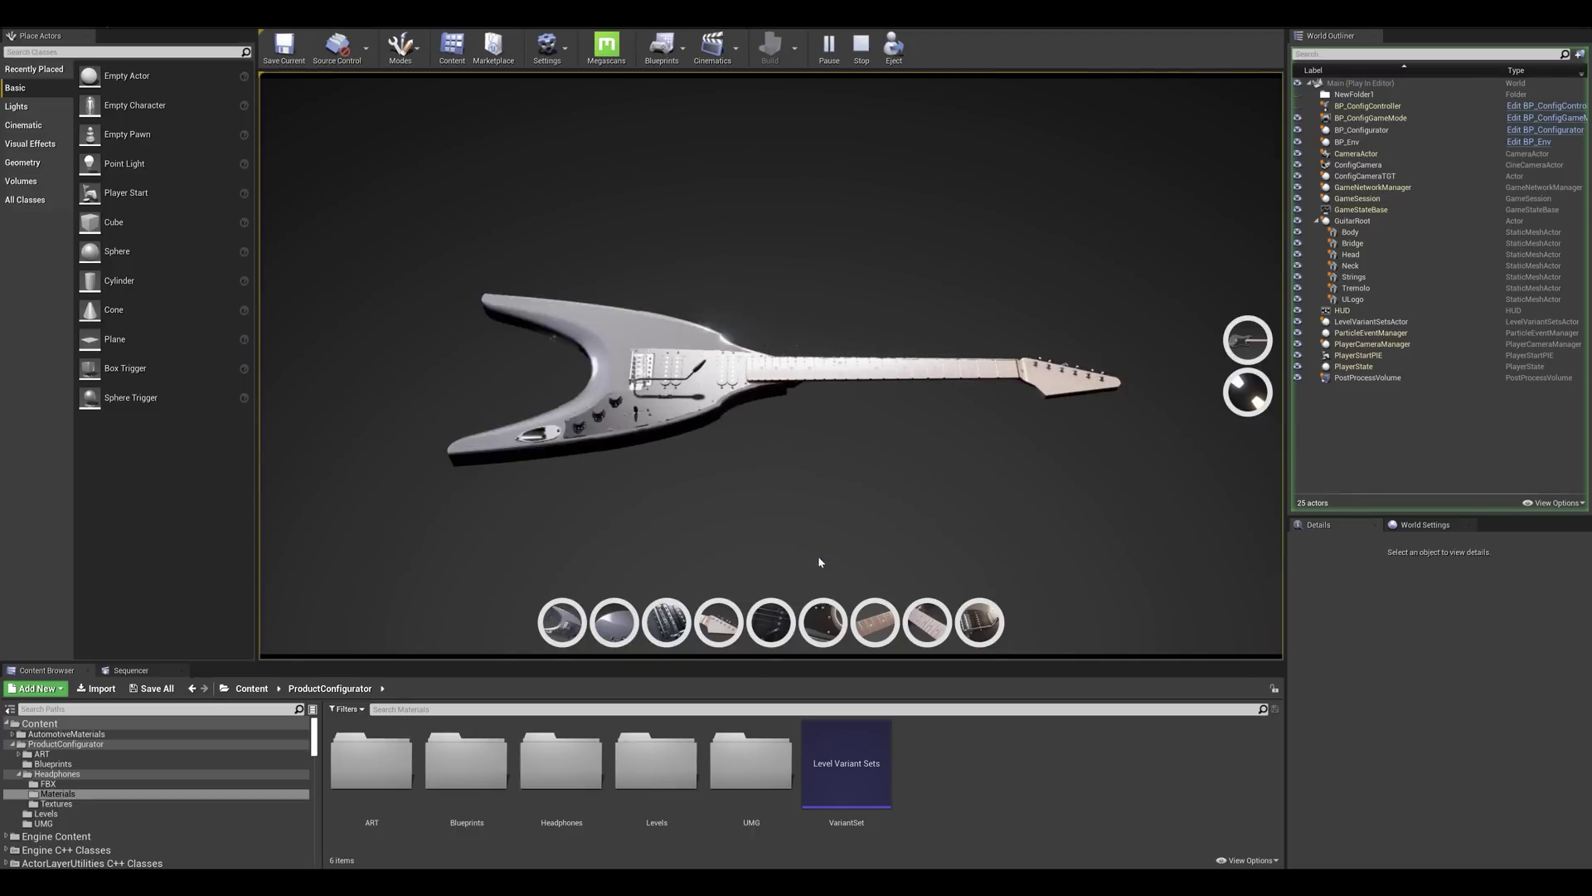
# Turn the guitar body blue, then green, and finally pink.
pyautogui.click(630, 615)
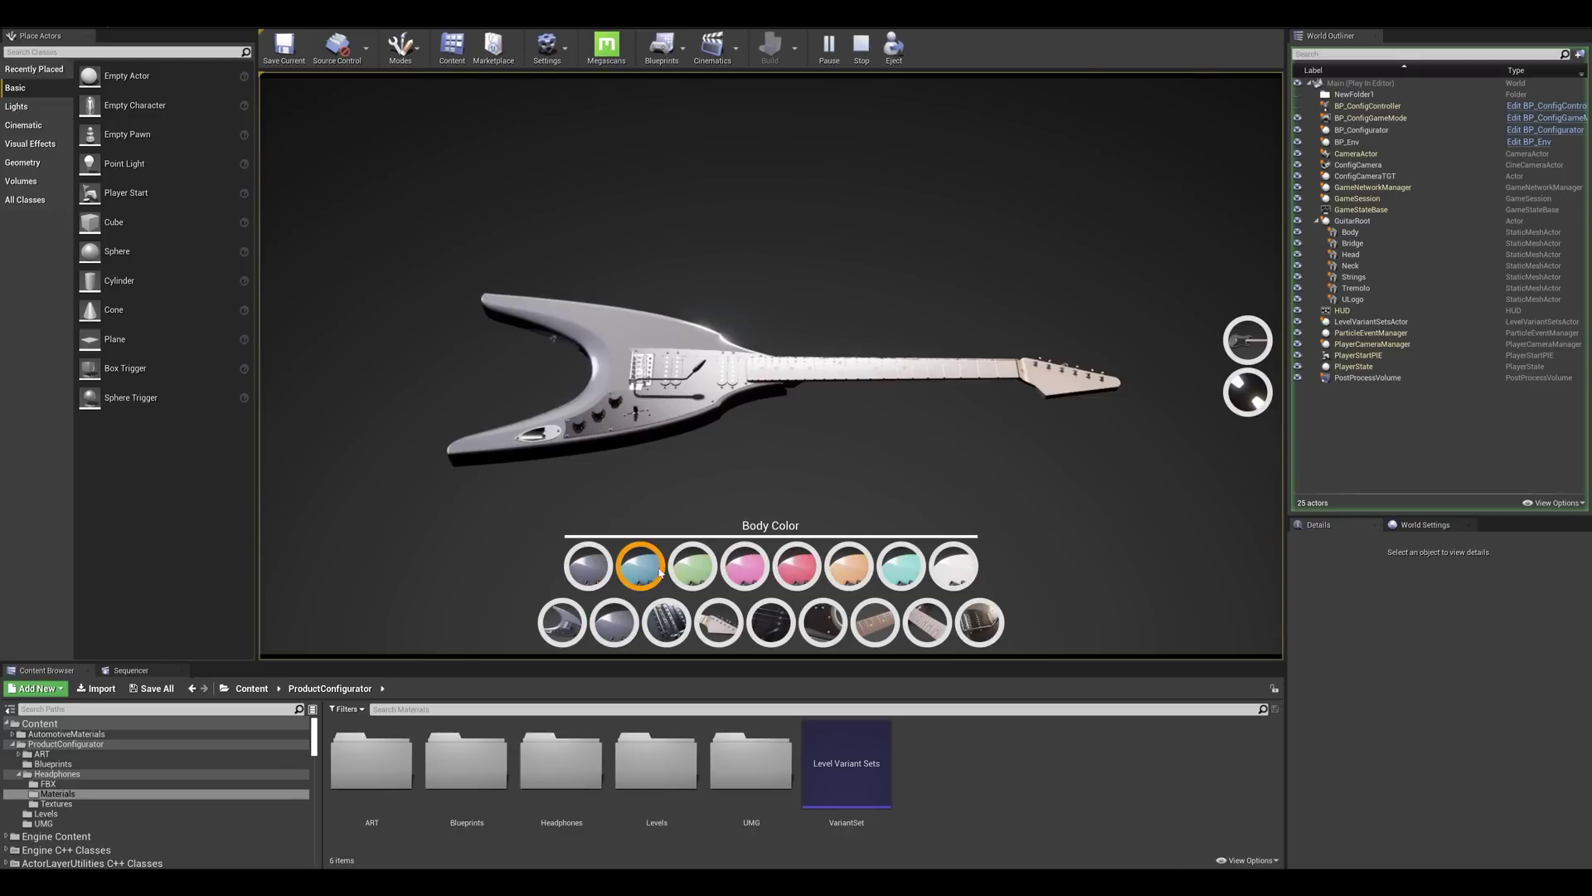
pyautogui.click(648, 568)
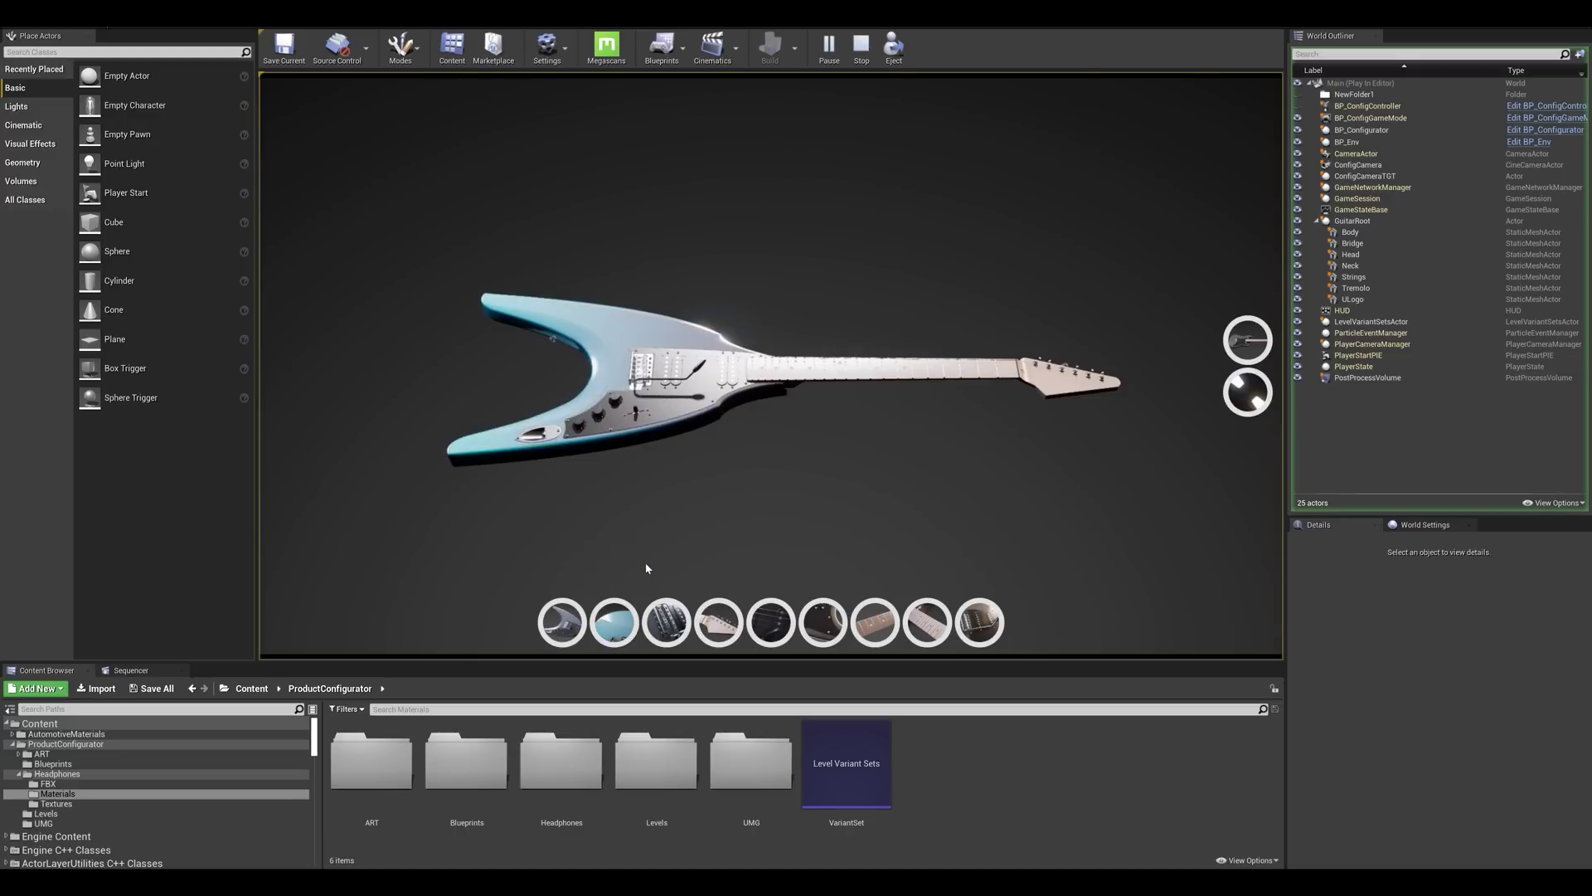
pyautogui.click(615, 620)
pyautogui.click(693, 565)
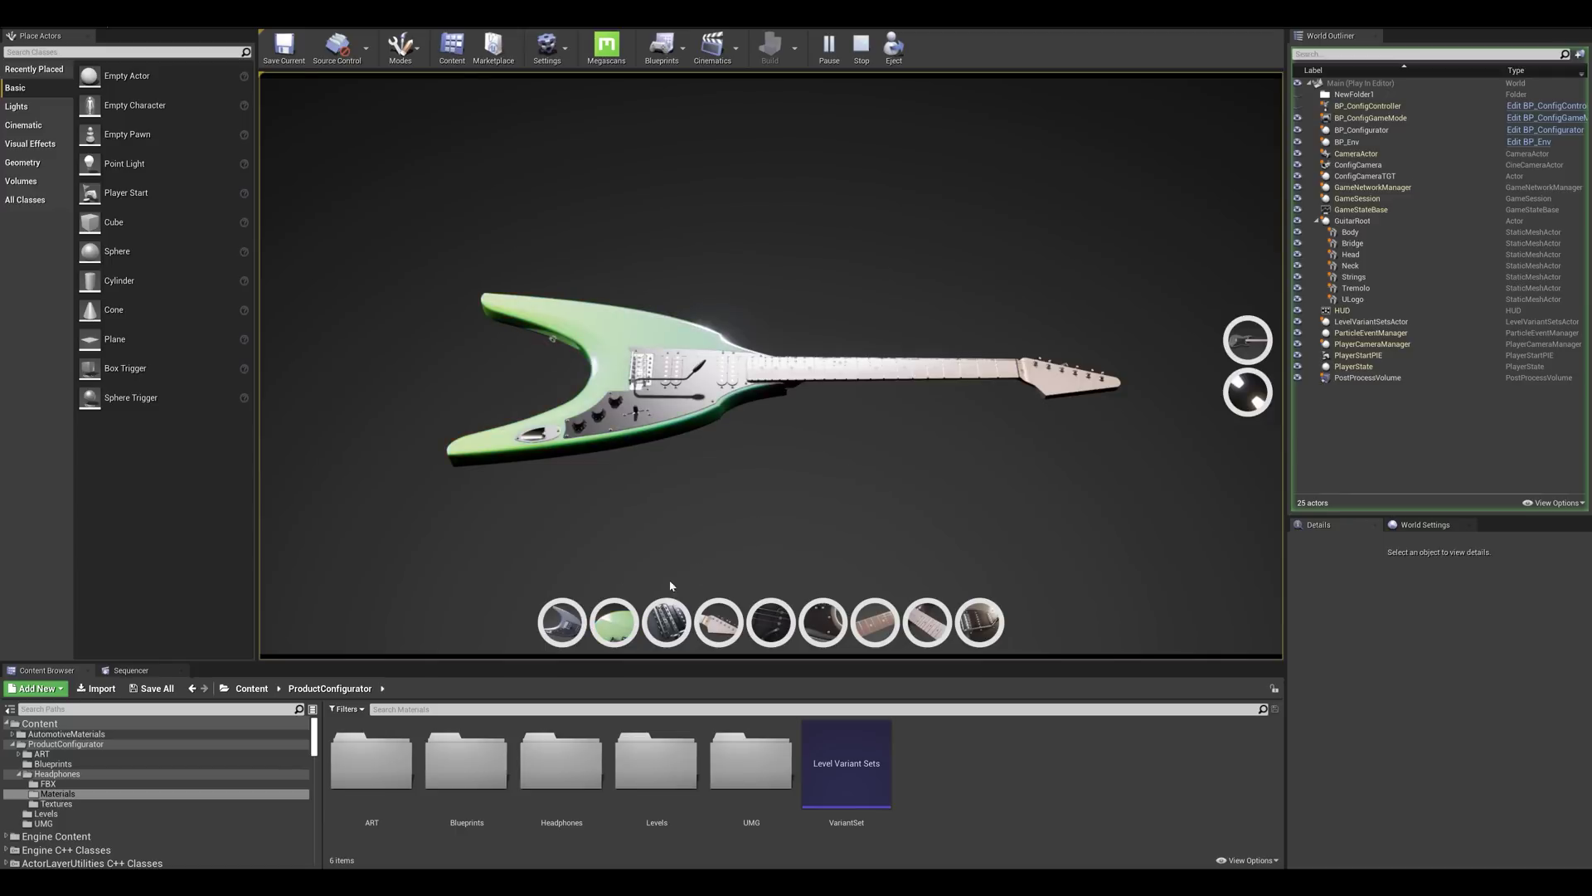
pyautogui.click(624, 618)
pyautogui.click(745, 562)
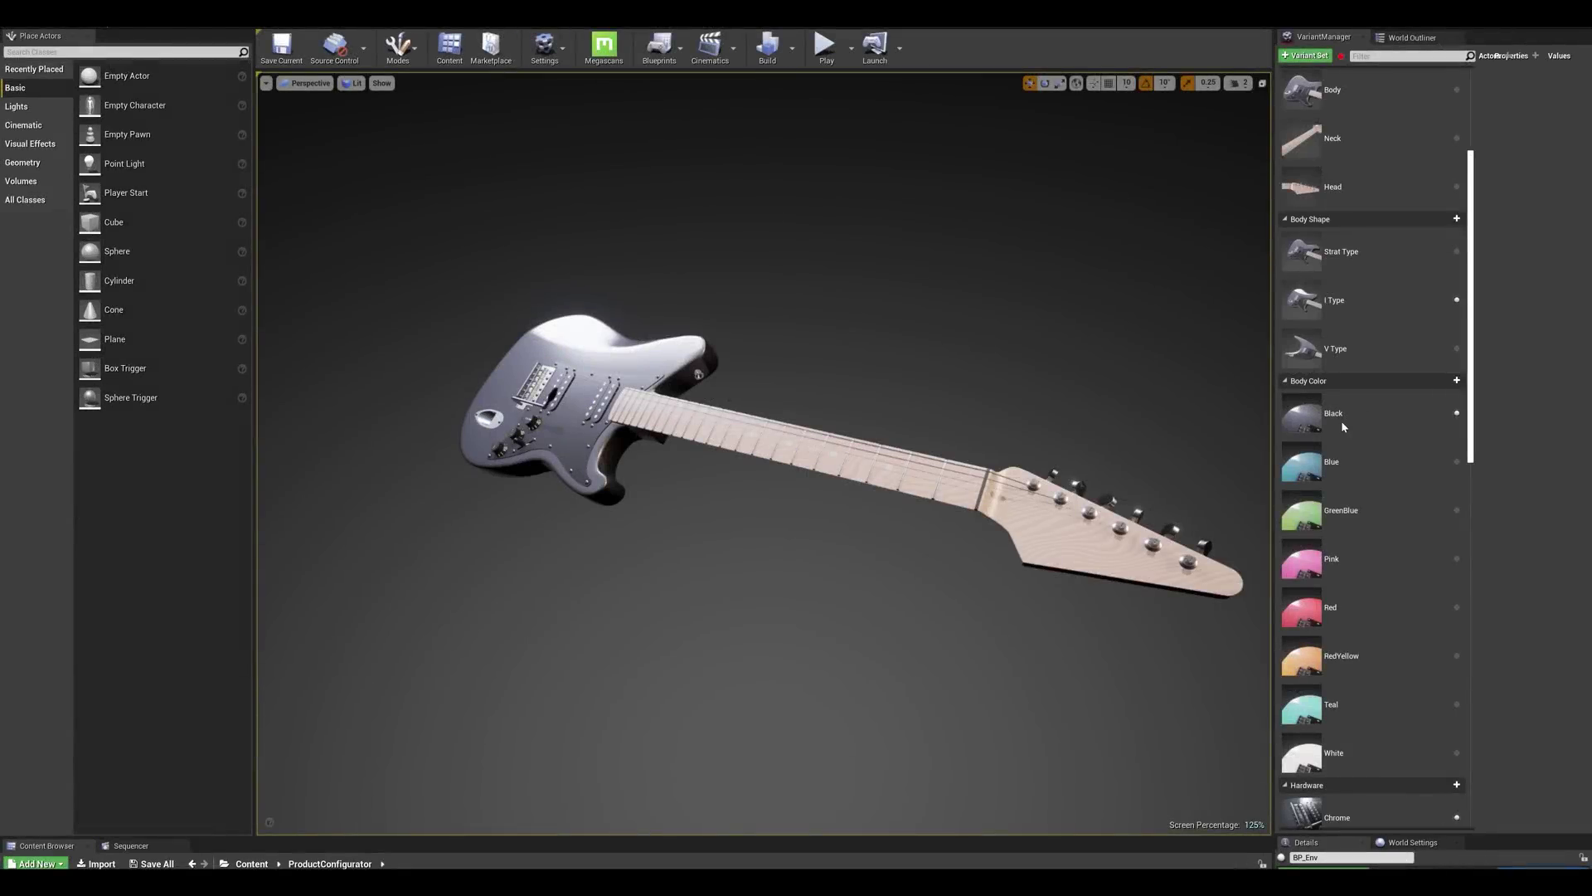
# Apply the Black, Blue, GreenBlue and Red body colour variants in the Variant Manager.
pyautogui.click(1342, 423)
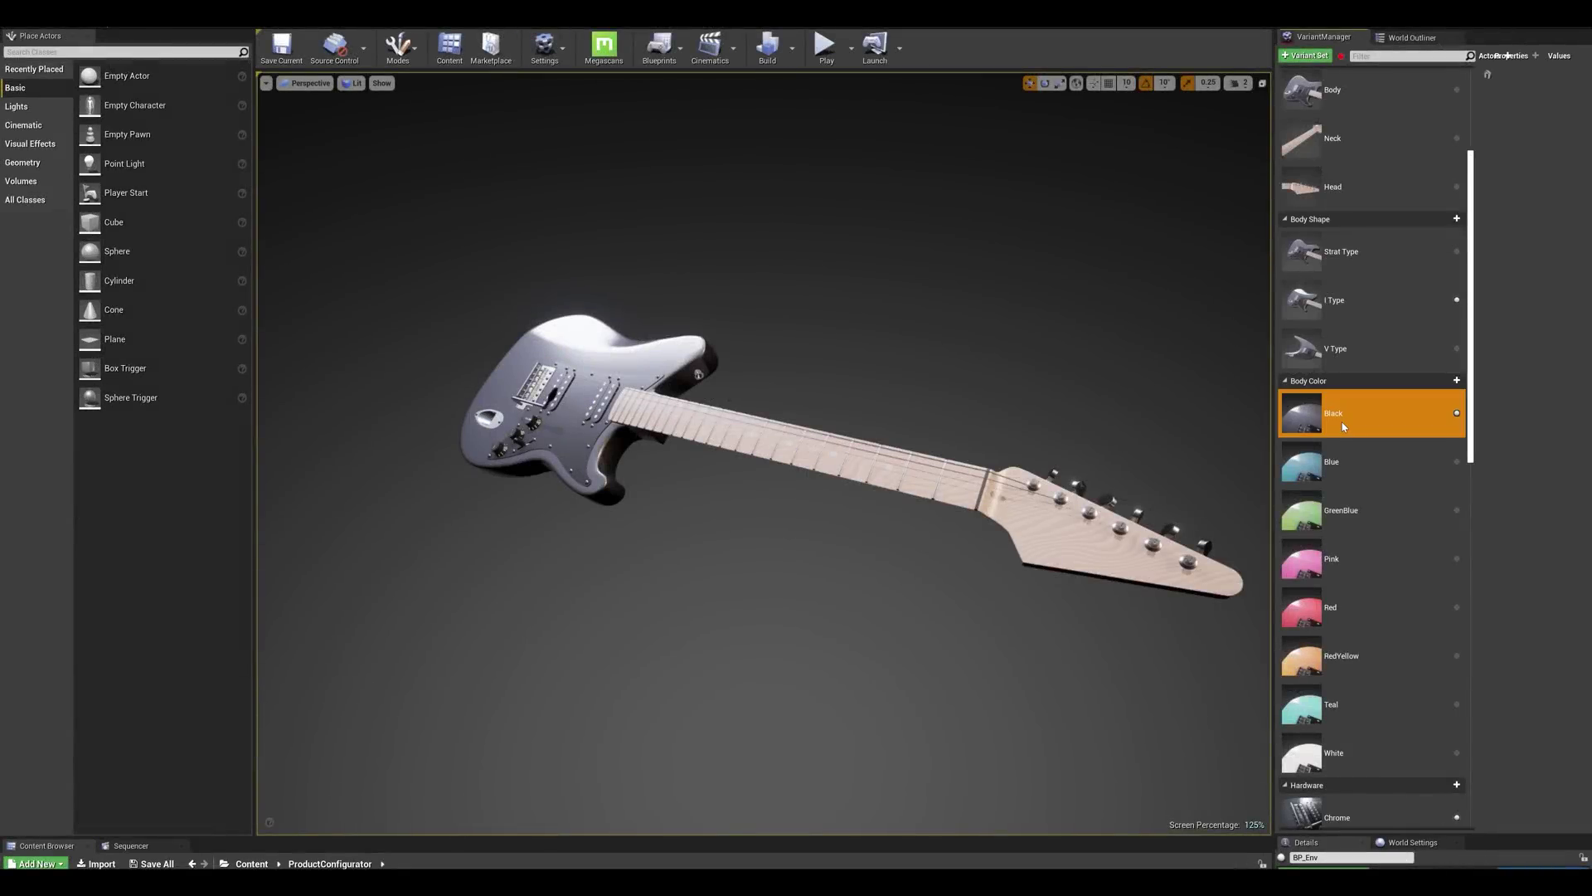
pyautogui.click(1381, 461)
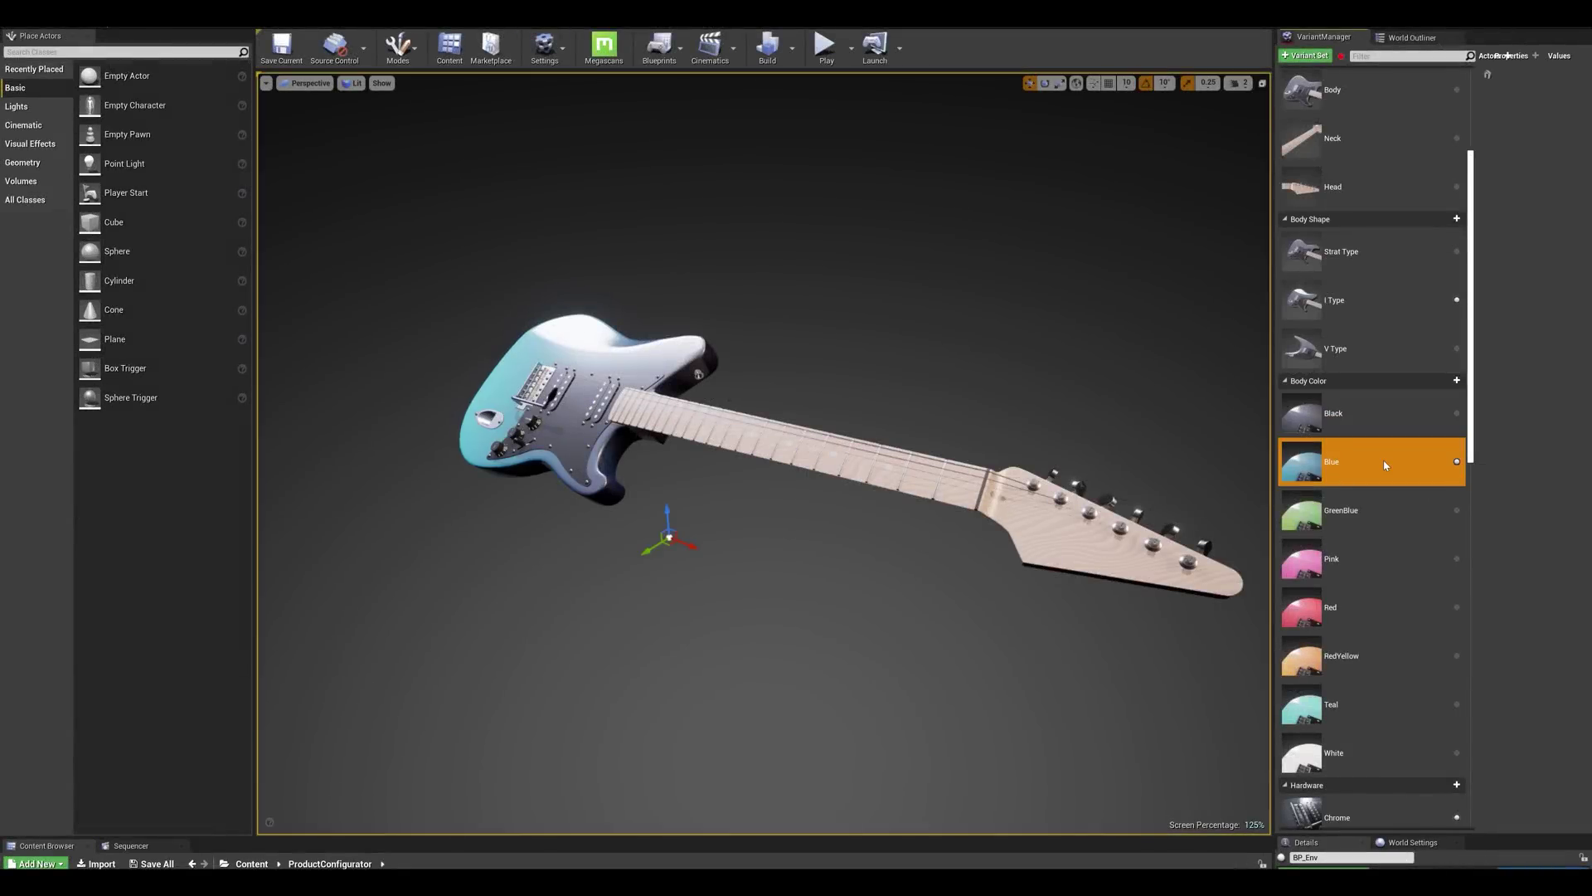
pyautogui.click(1378, 513)
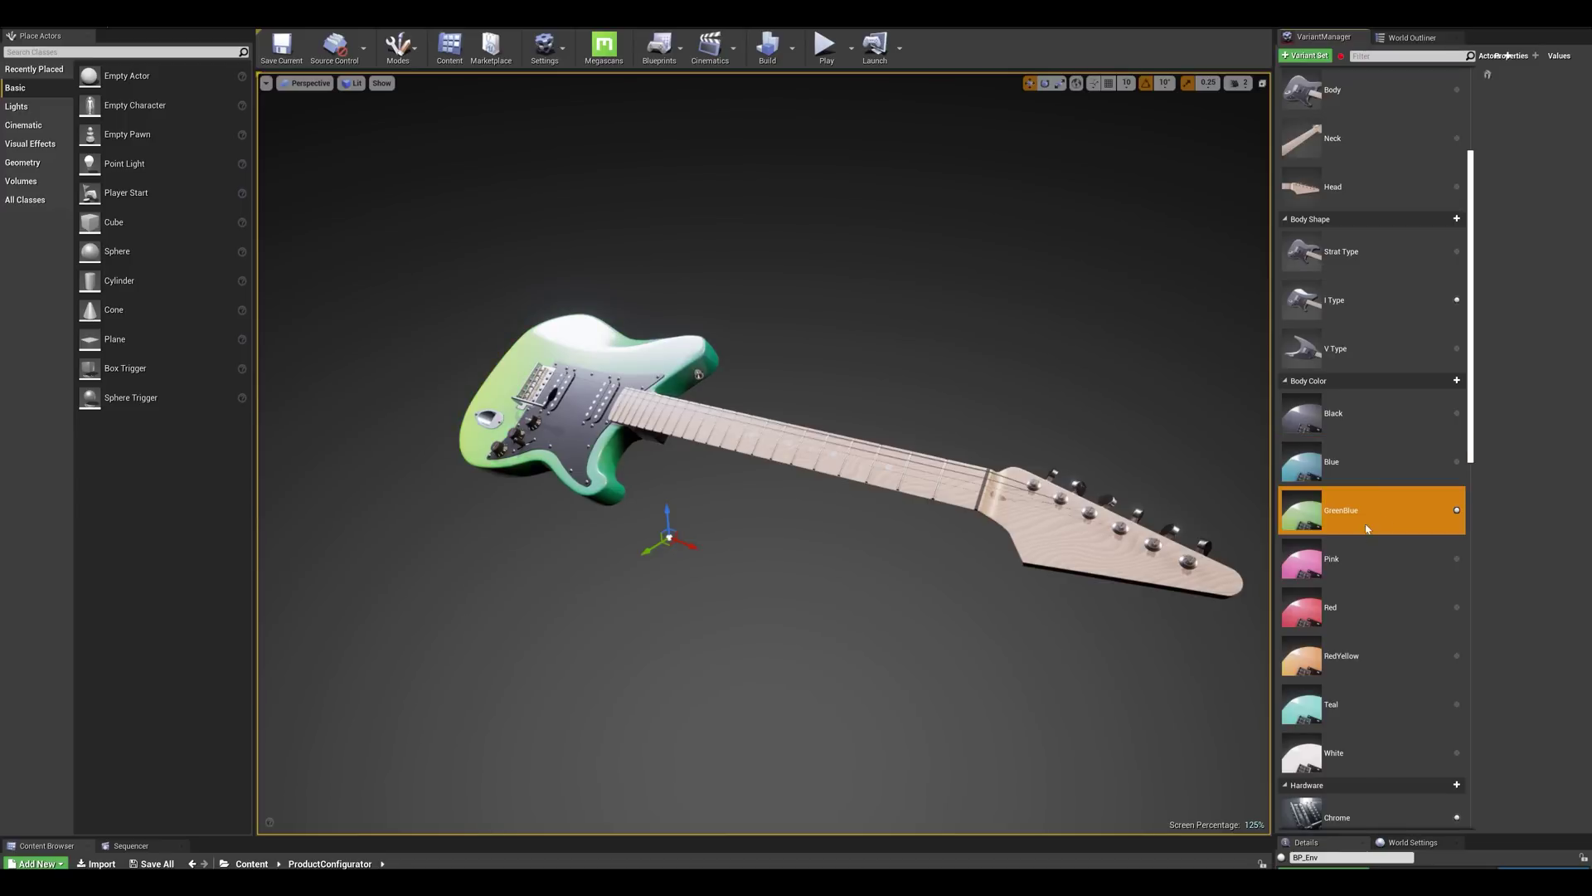
pyautogui.click(1337, 609)
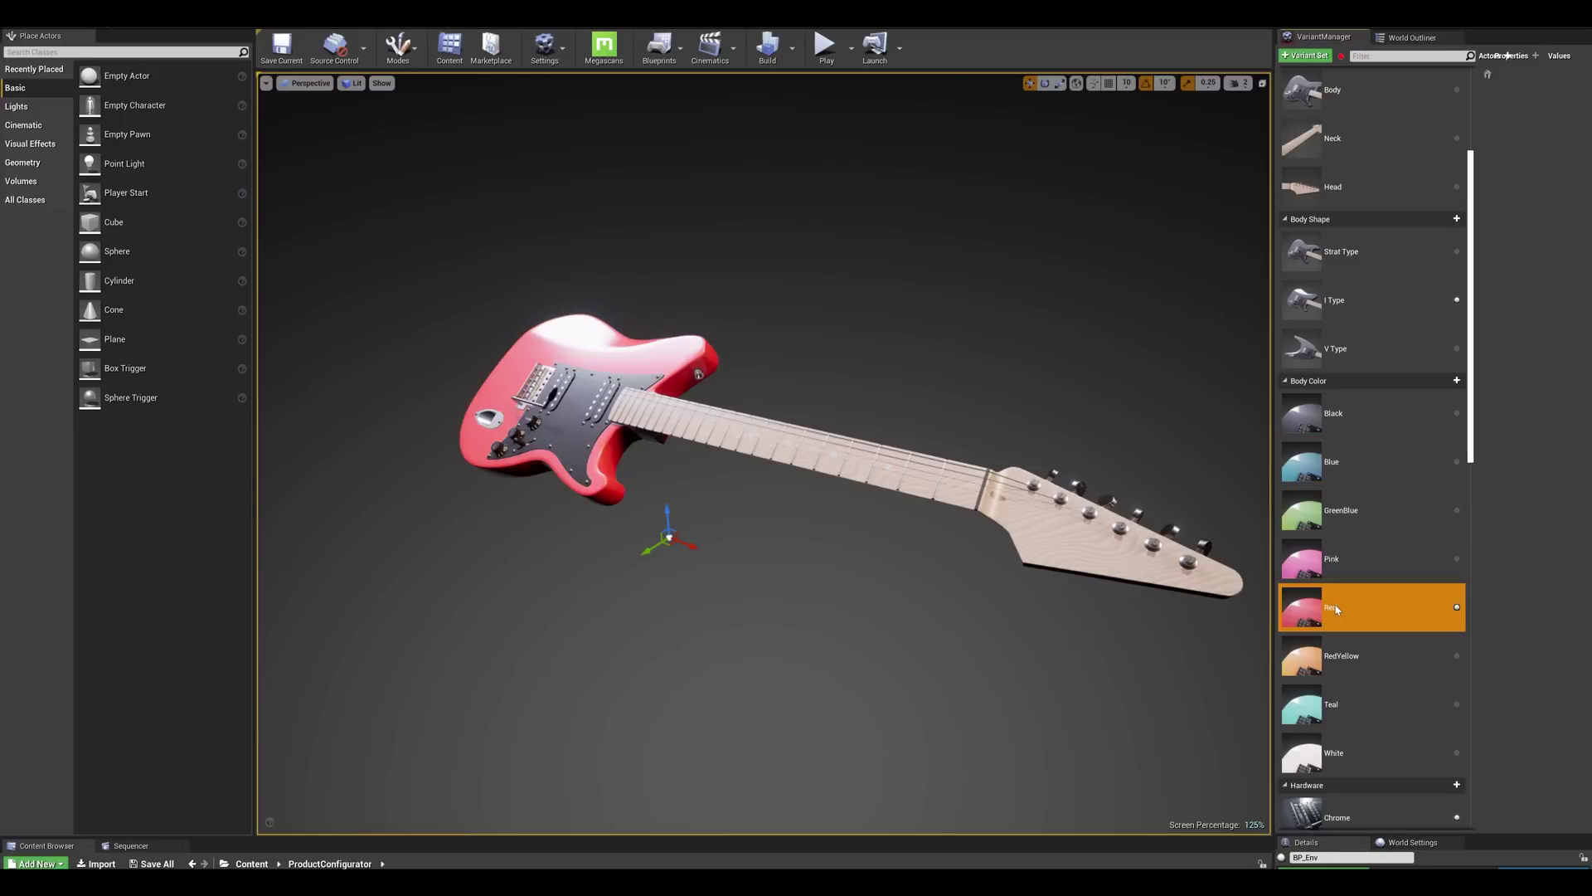
# Switch the body to V Type then Strat Type, try RedYellow and Teal, and stop Play.
pyautogui.click(1344, 349)
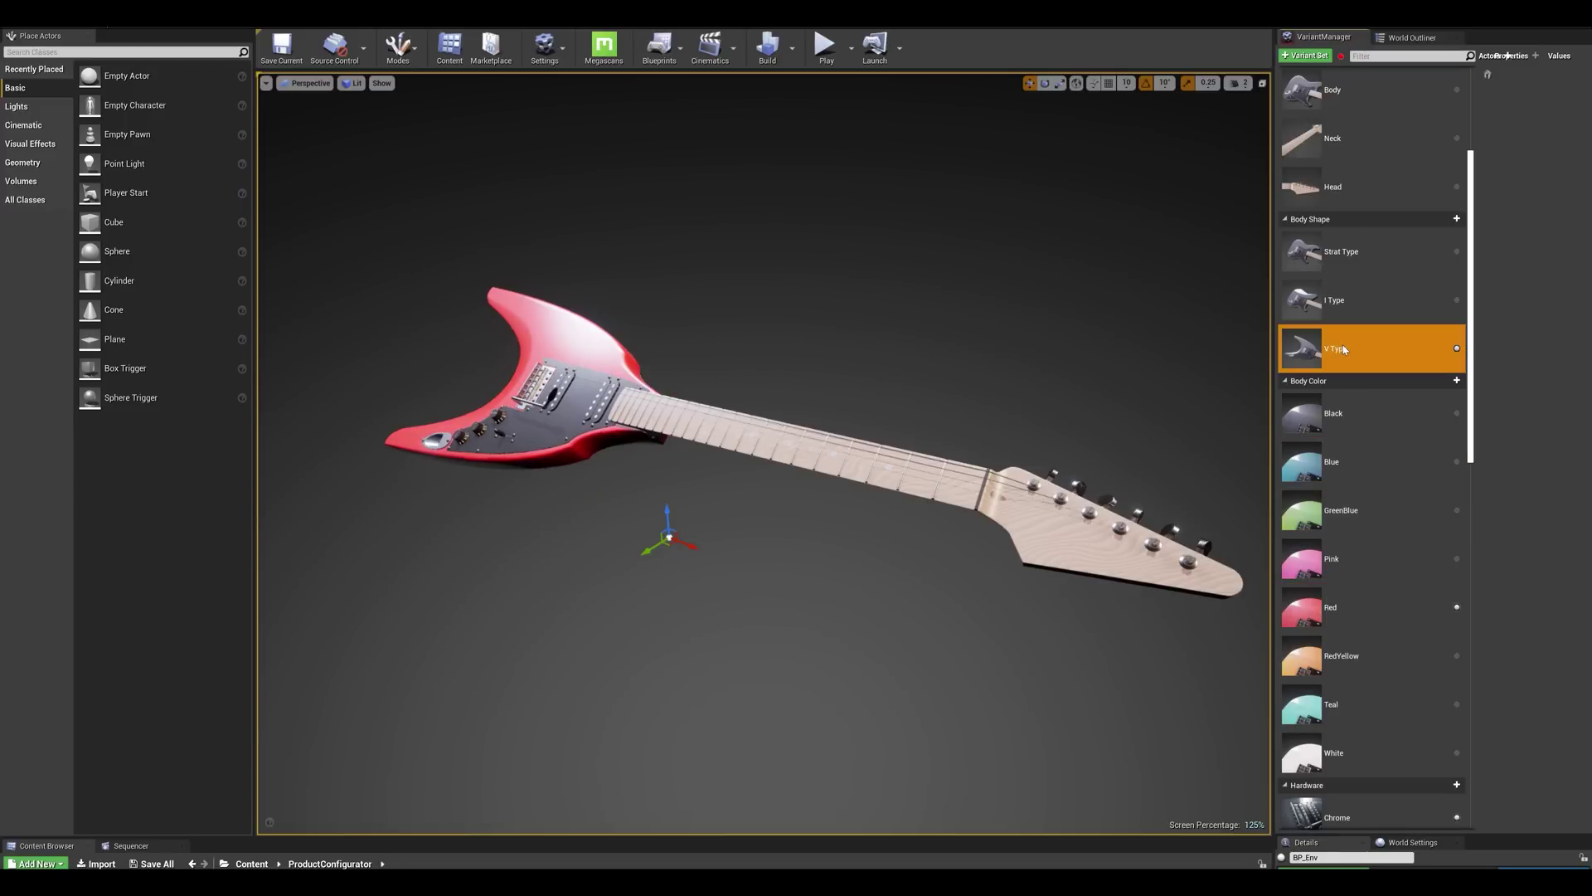
pyautogui.click(1333, 267)
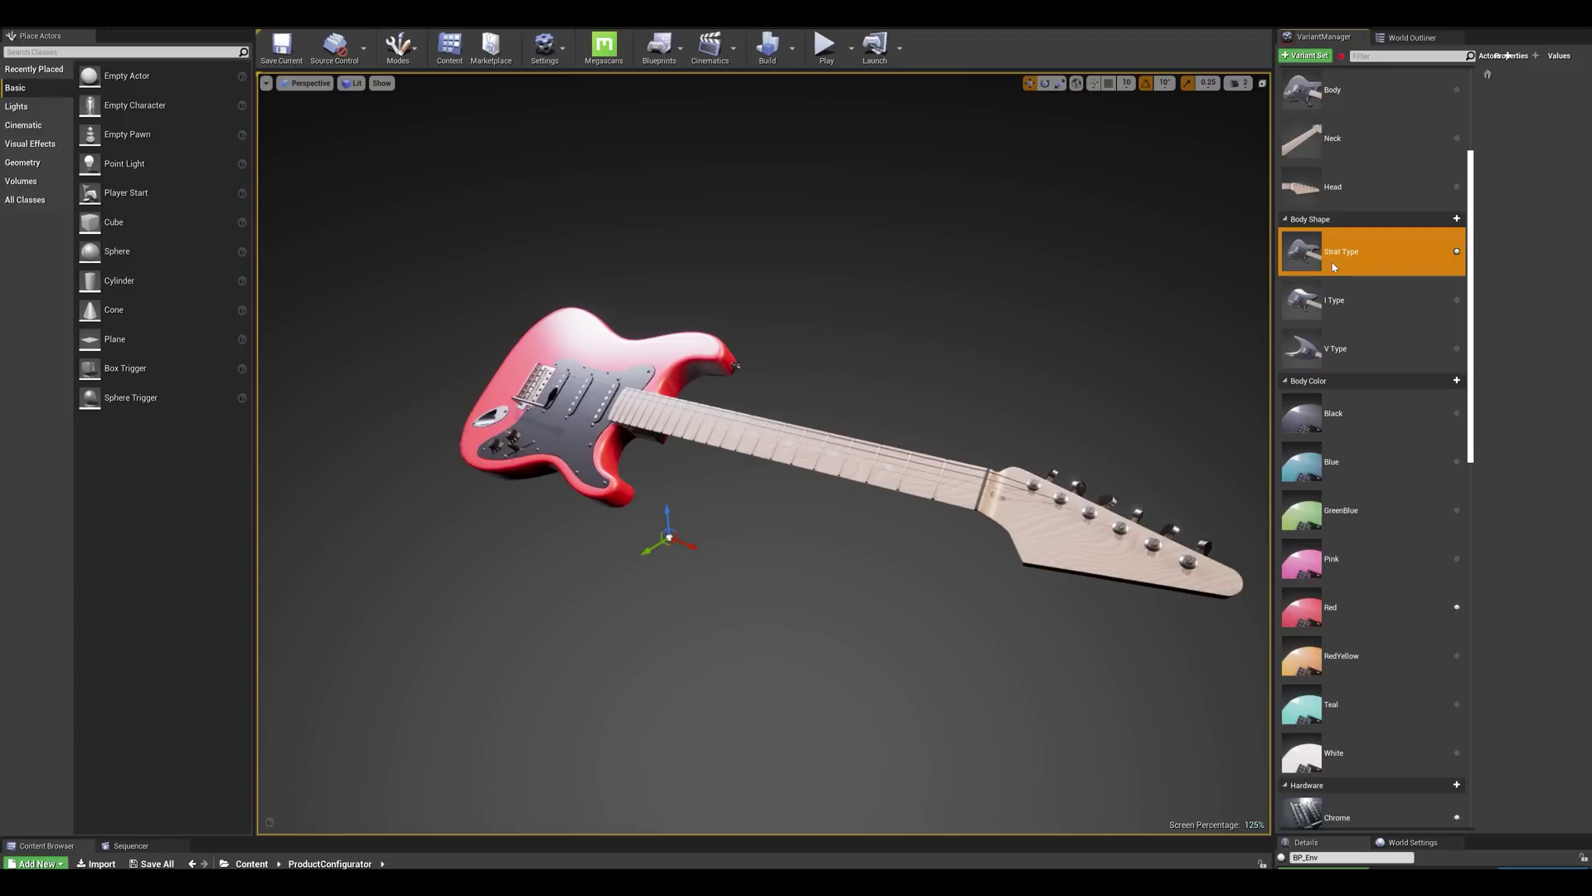
pyautogui.click(1308, 655)
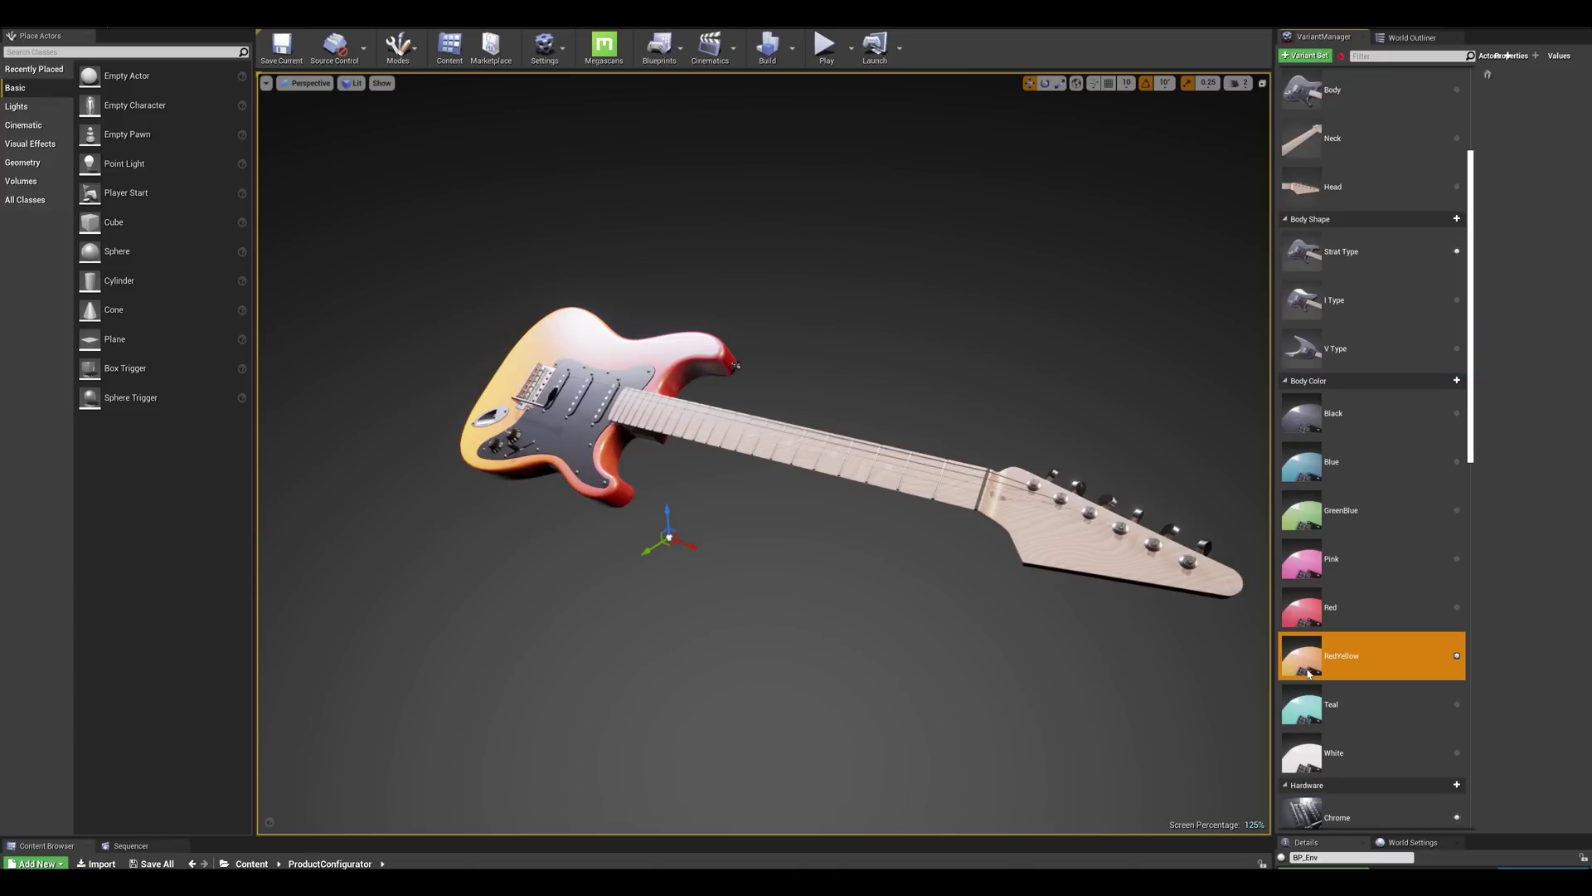
pyautogui.click(1313, 703)
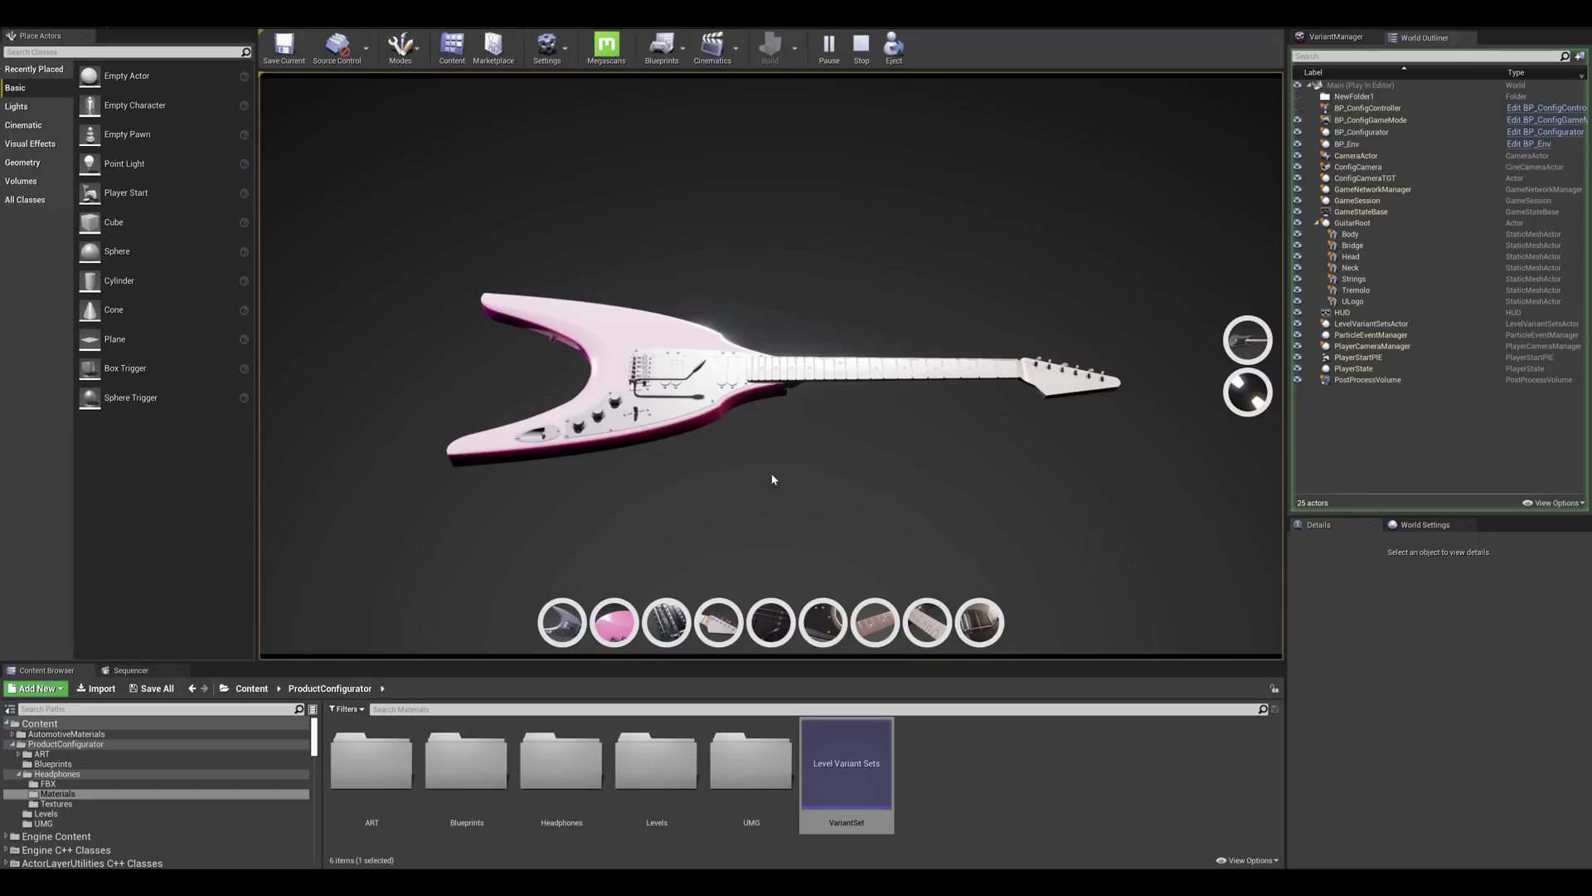
pyautogui.click(862, 46)
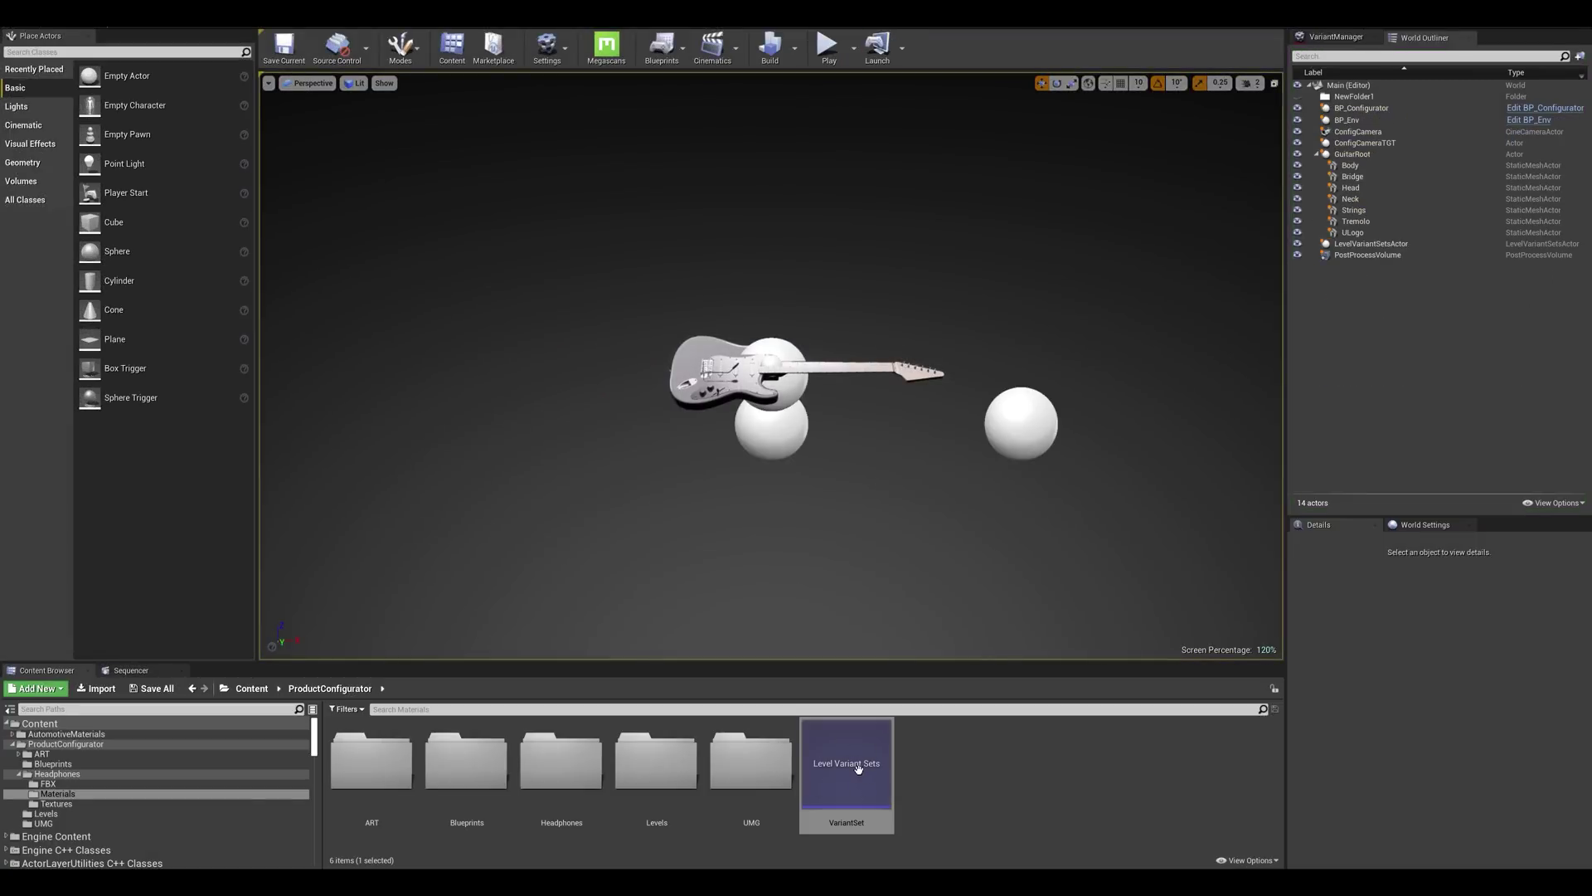
pyautogui.doubleClick(853, 766)
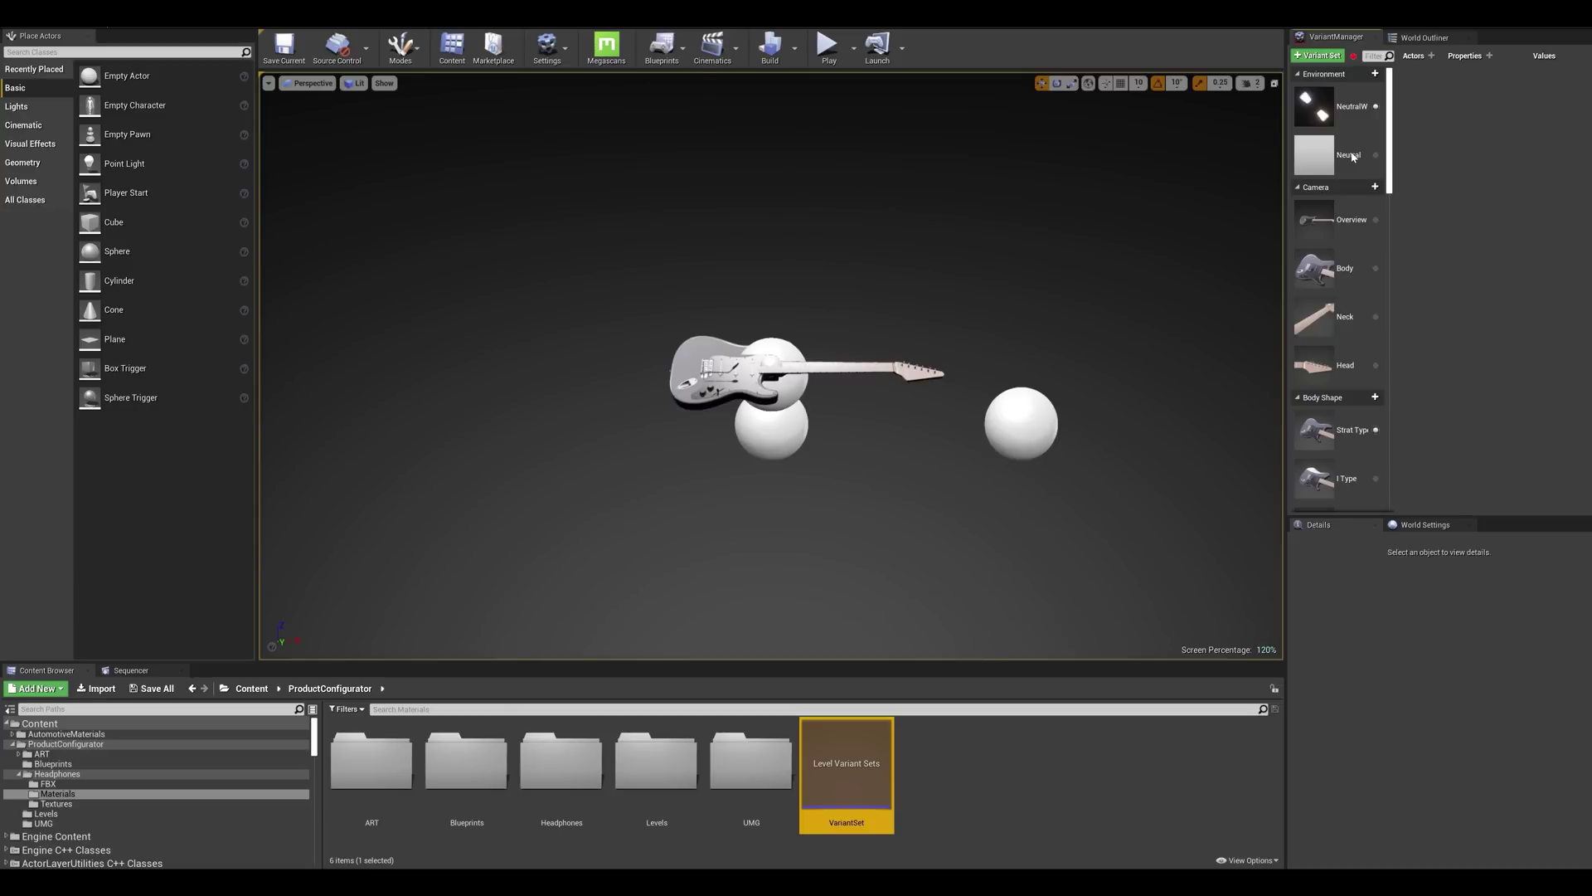
pyautogui.click(1418, 40)
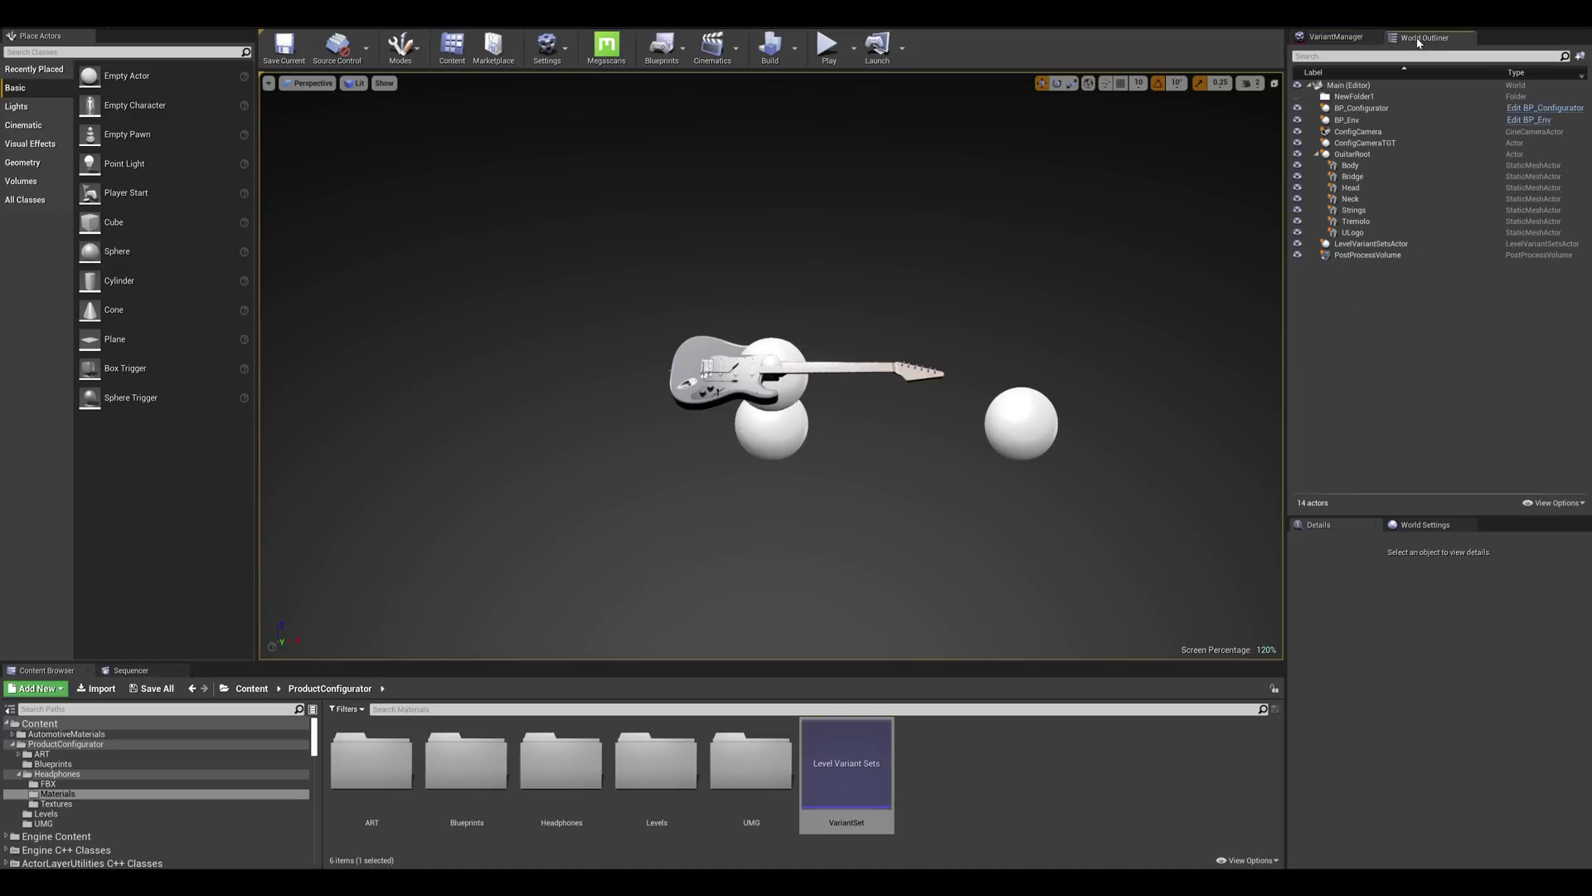
# Inspect LevelVariantSetsActor, then BP_Configurator, whose LVS Actor and Camera Actor are LevelVariantSetsActor and ConfigCamera.
pyautogui.click(1370, 243)
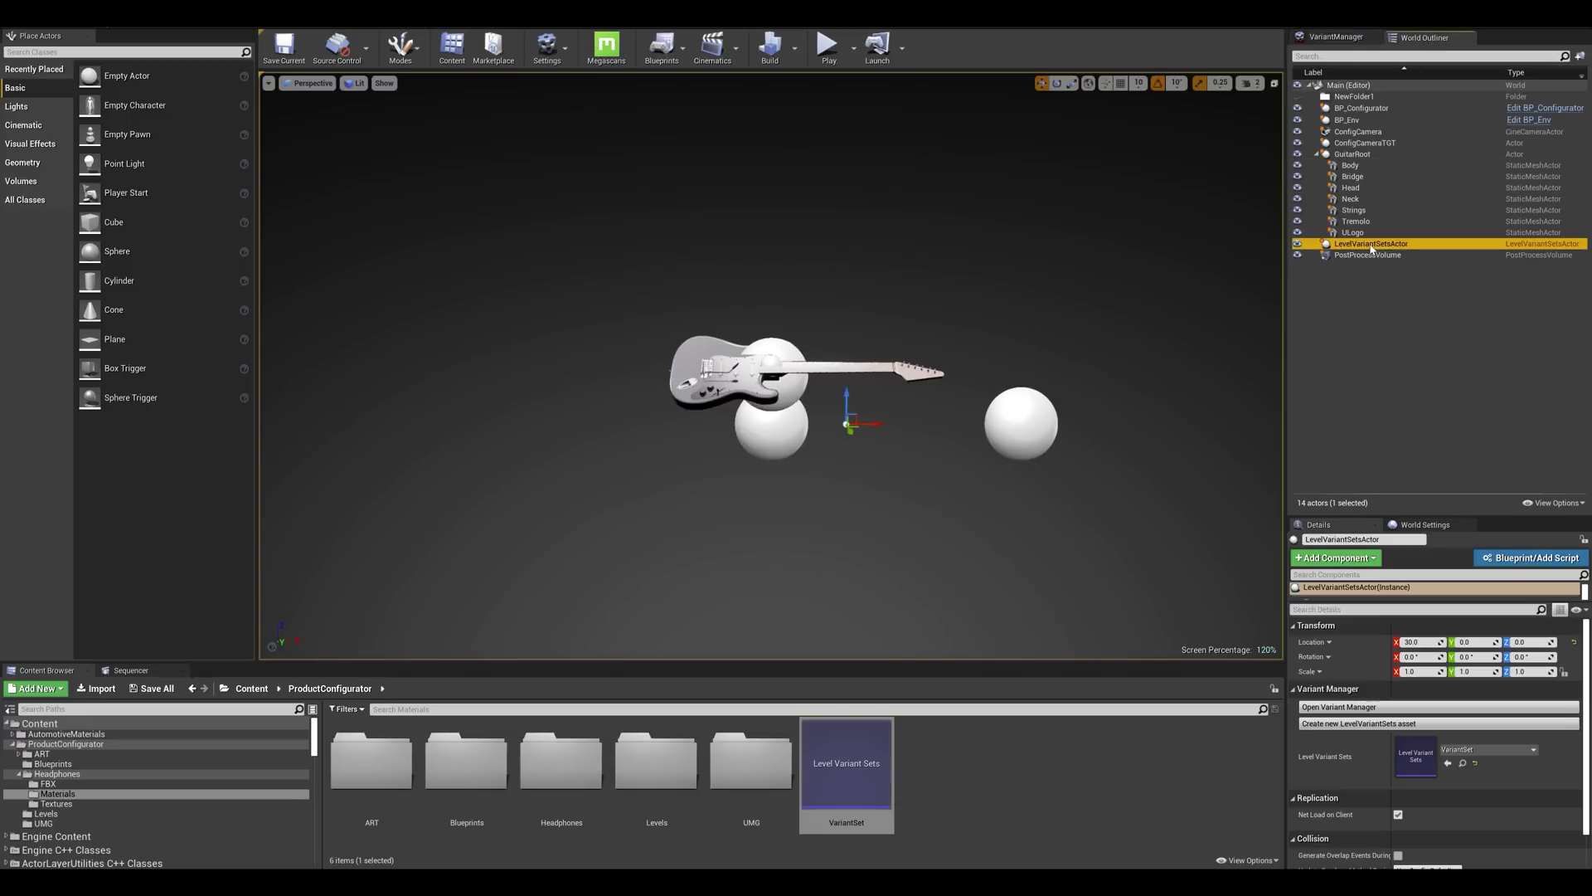
pyautogui.click(1349, 108)
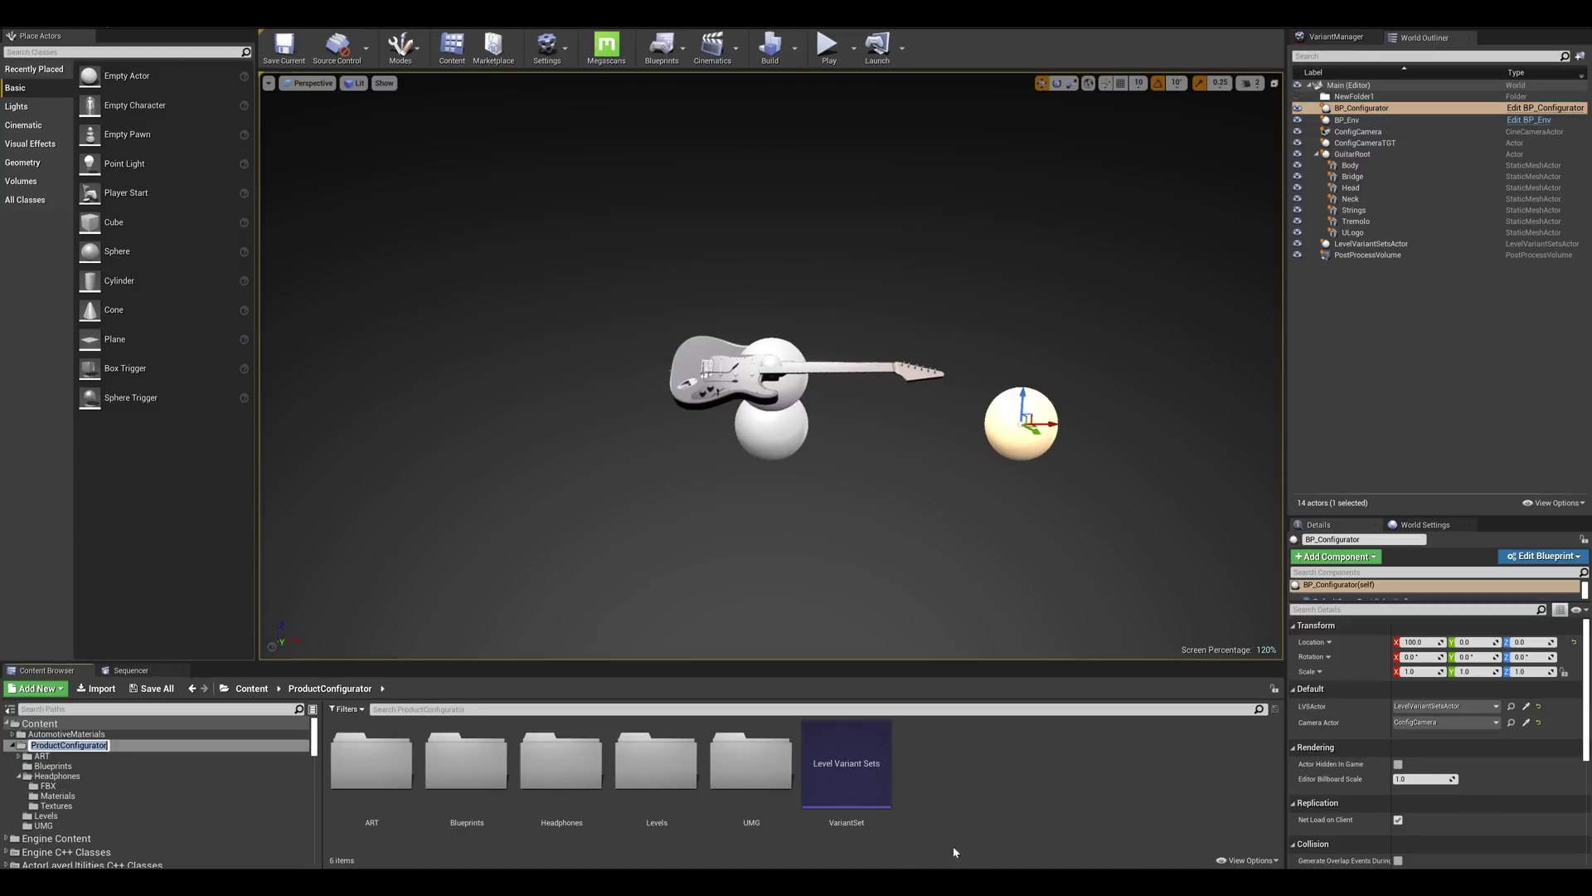
# Duplicate the VariantSet asset and name the copy VariantSetCustom.
pyautogui.rightClick(839, 767)
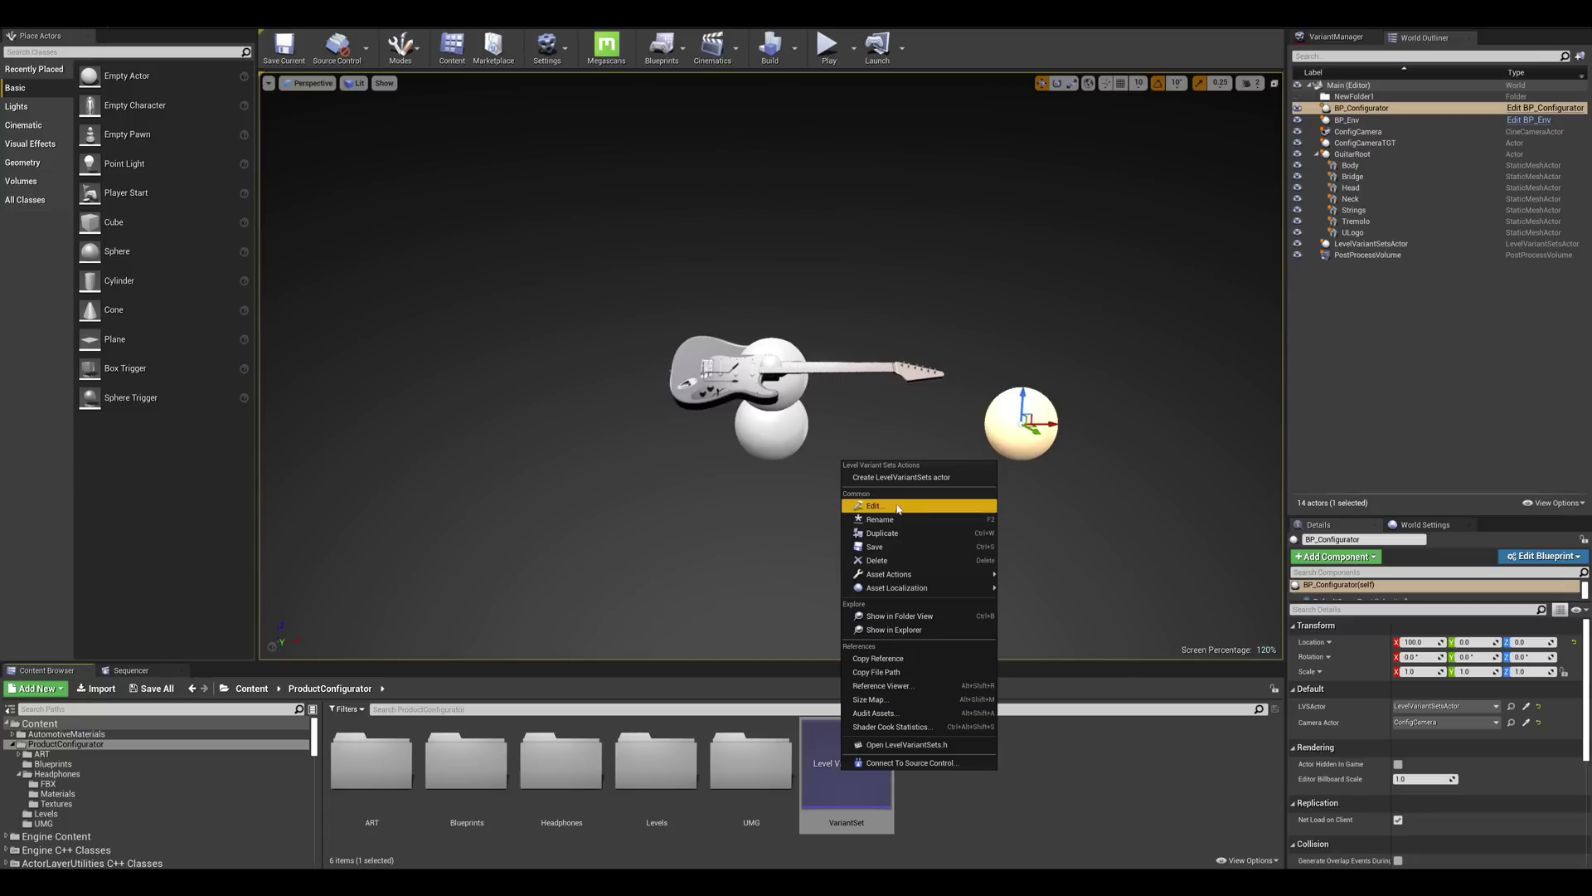
pyautogui.click(916, 535)
pyautogui.write('V')
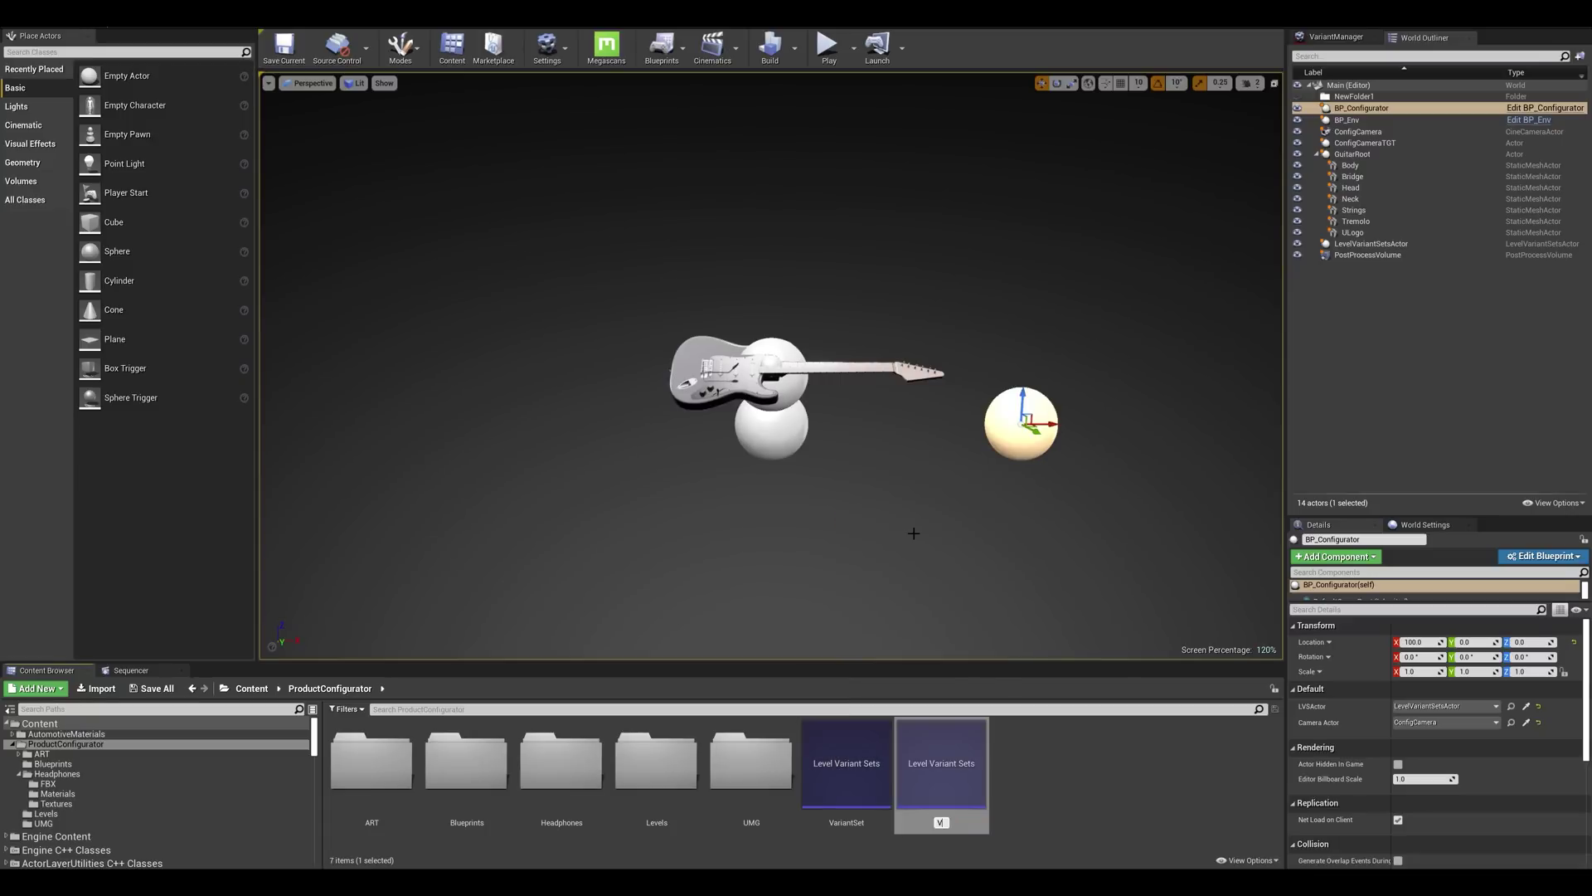
pyautogui.write('ariantSetCustom')
pyautogui.press('Return')
# Drag all ten meshes from Headphones/FBX into the level.
pyautogui.doubleClick(561, 761)
pyautogui.doubleClick(372, 765)
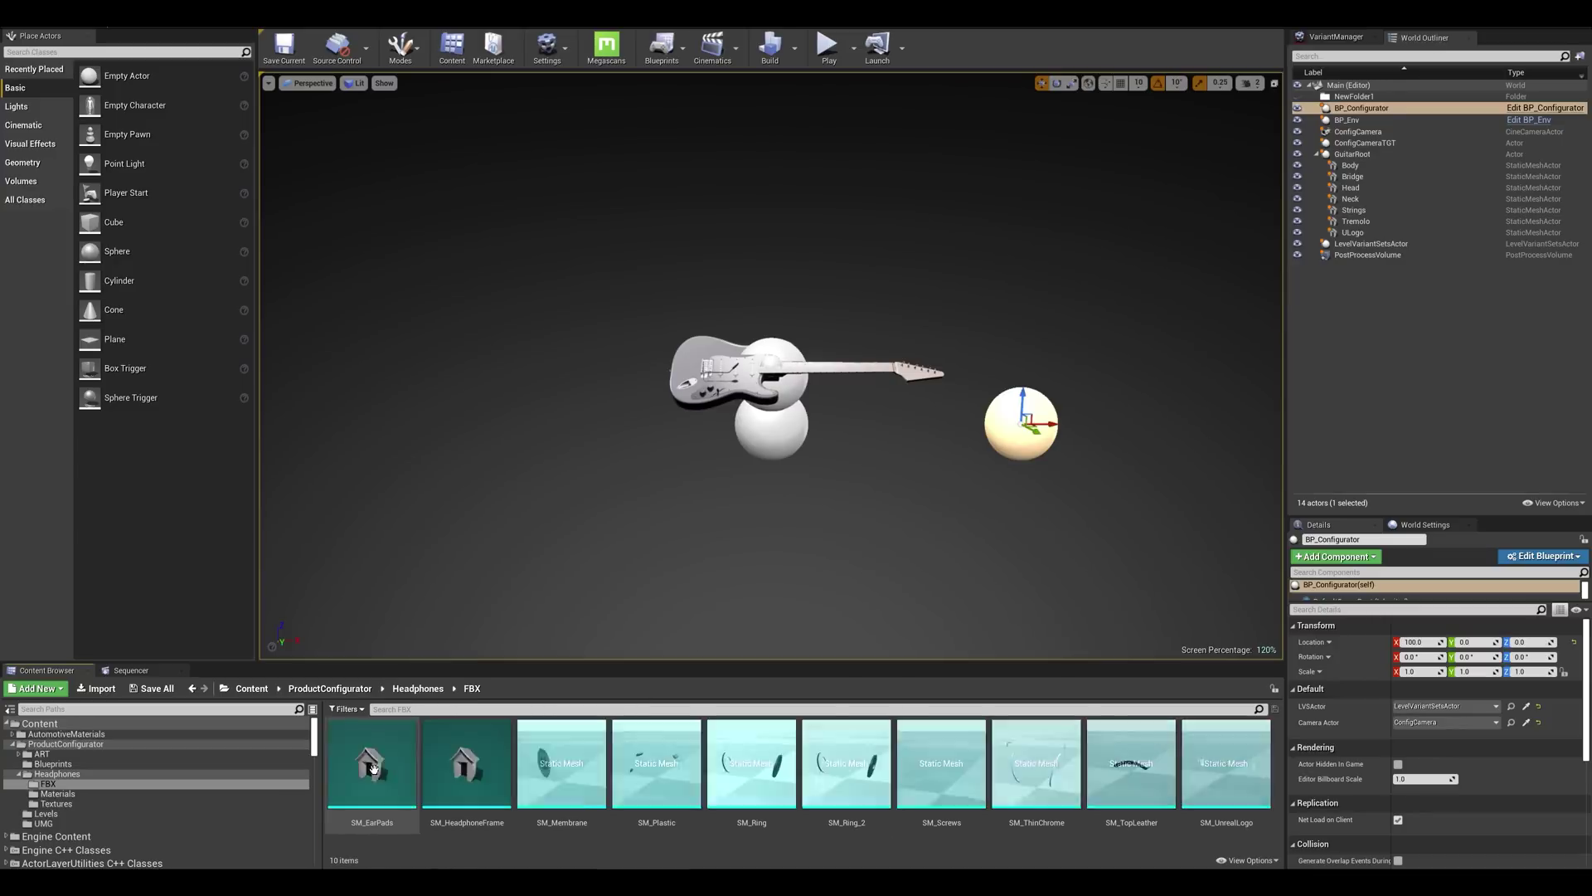
pyautogui.click(372, 767)
pyautogui.keyDown('shift'); pyautogui.click(1216, 773); pyautogui.keyUp('shift')
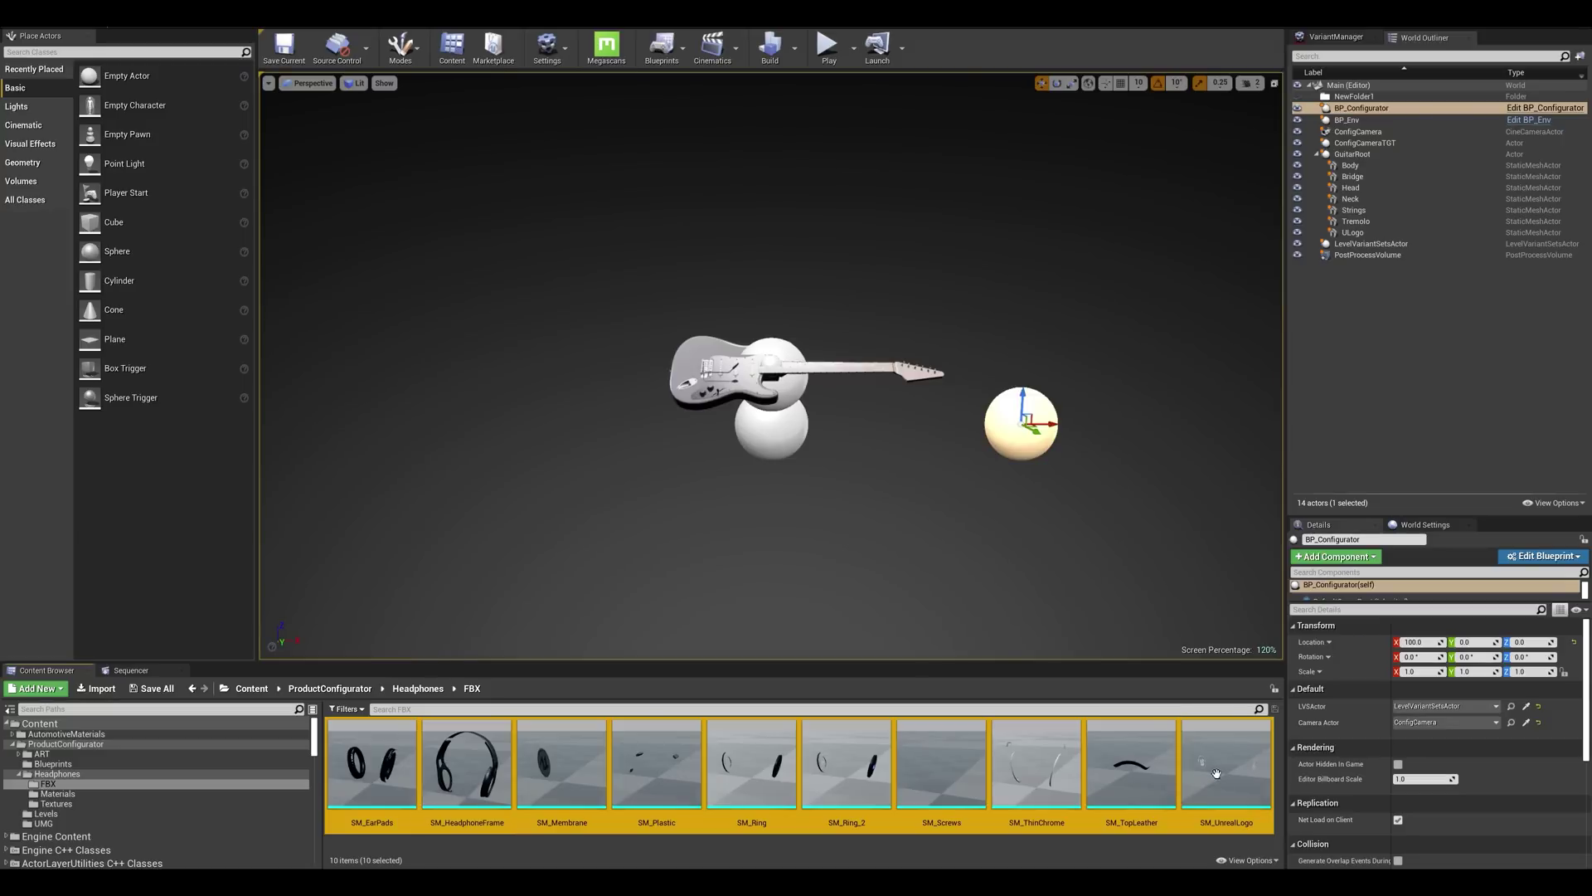
pyautogui.moveTo(1215, 773); pyautogui.dragTo(852, 579)
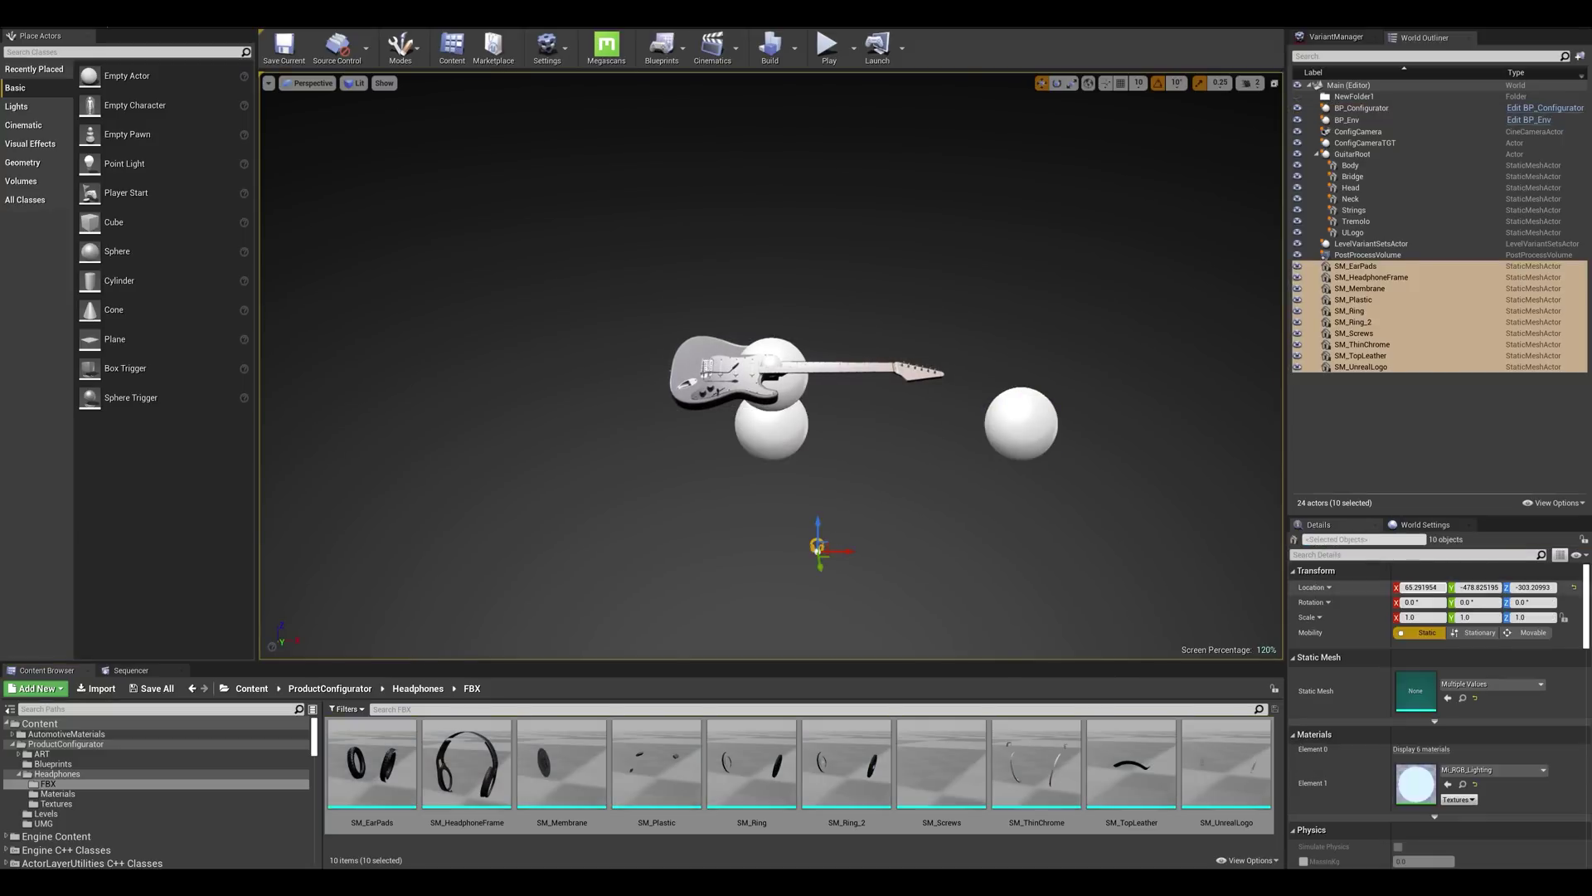
# Set the headphones' location to 0,0,0, make them Movable, frame them and raise them on Z.
pyautogui.click(1421, 587)
pyautogui.write('0')
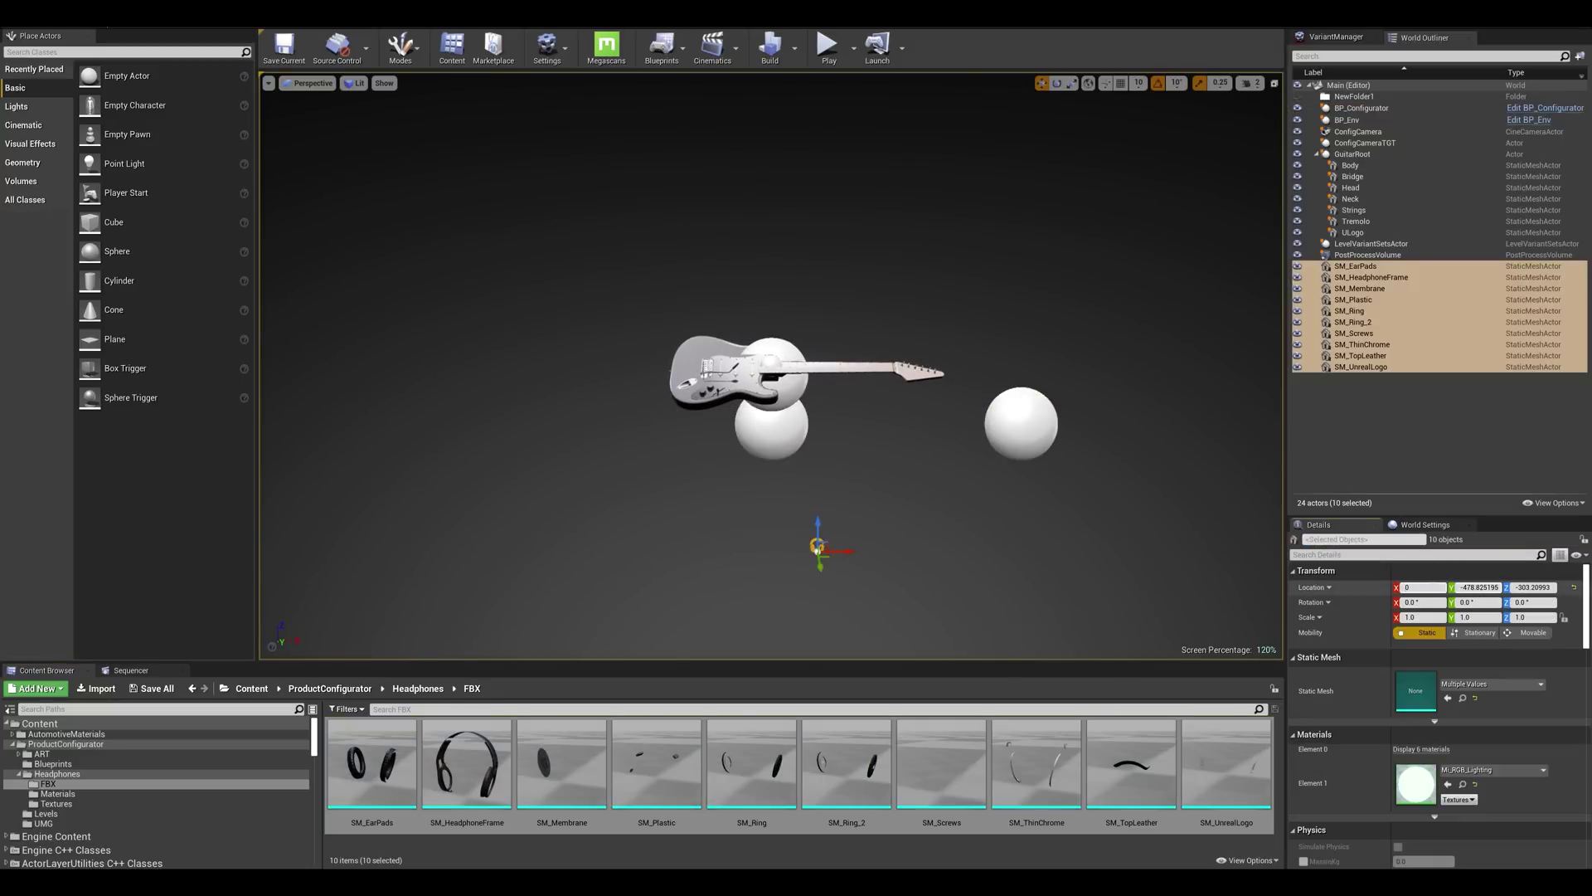
pyautogui.press('Tab')
pyautogui.write('0')
pyautogui.press('Tab')
pyautogui.write('0')
pyautogui.press('Return')
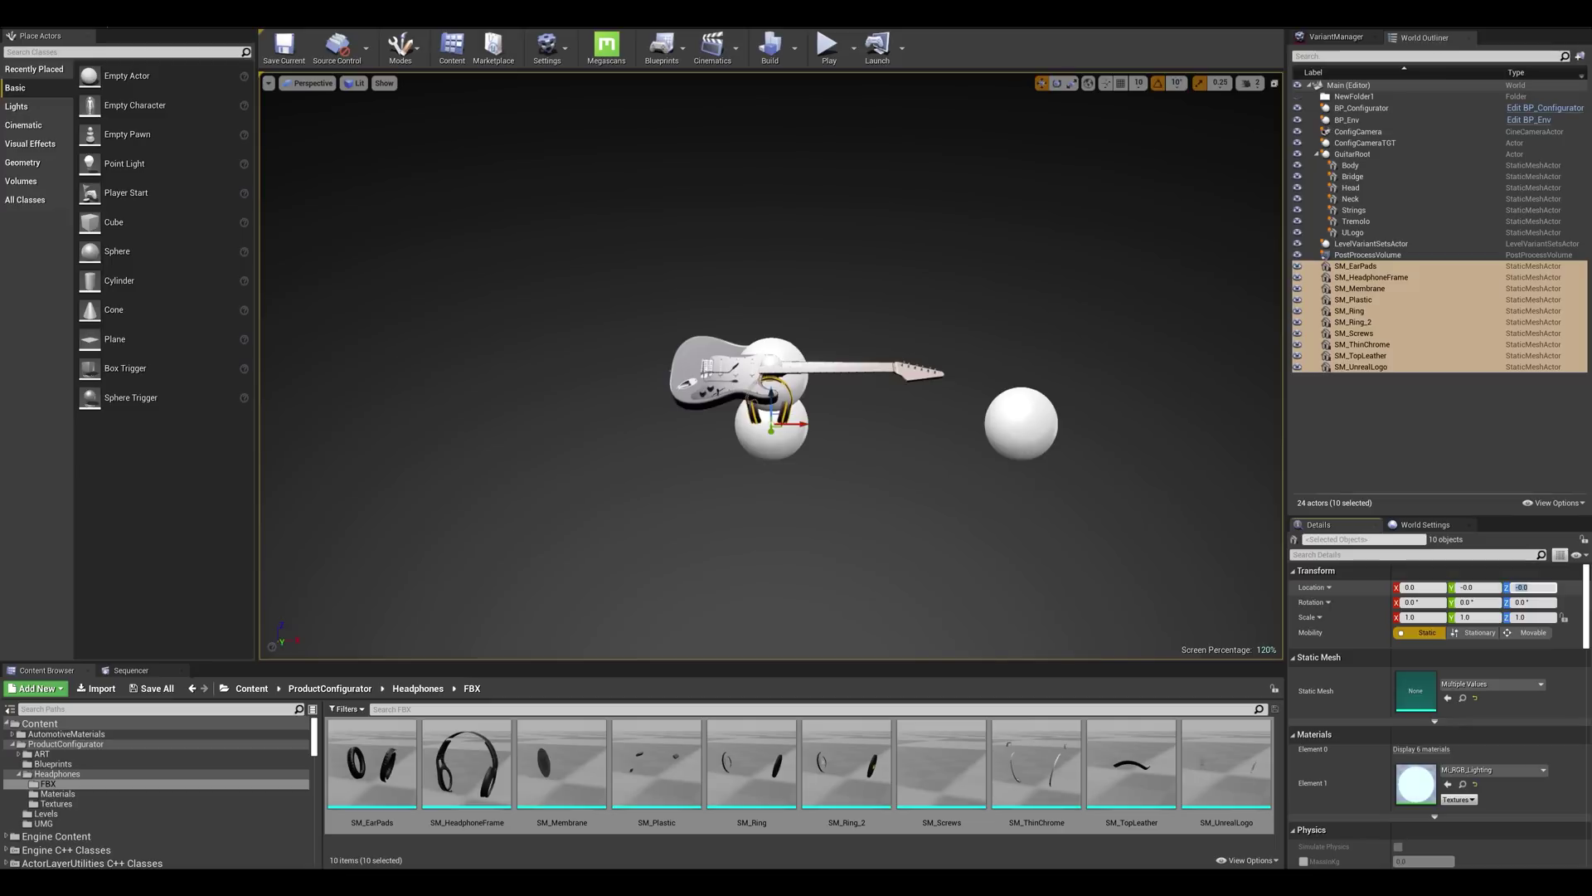
pyautogui.click(1530, 632)
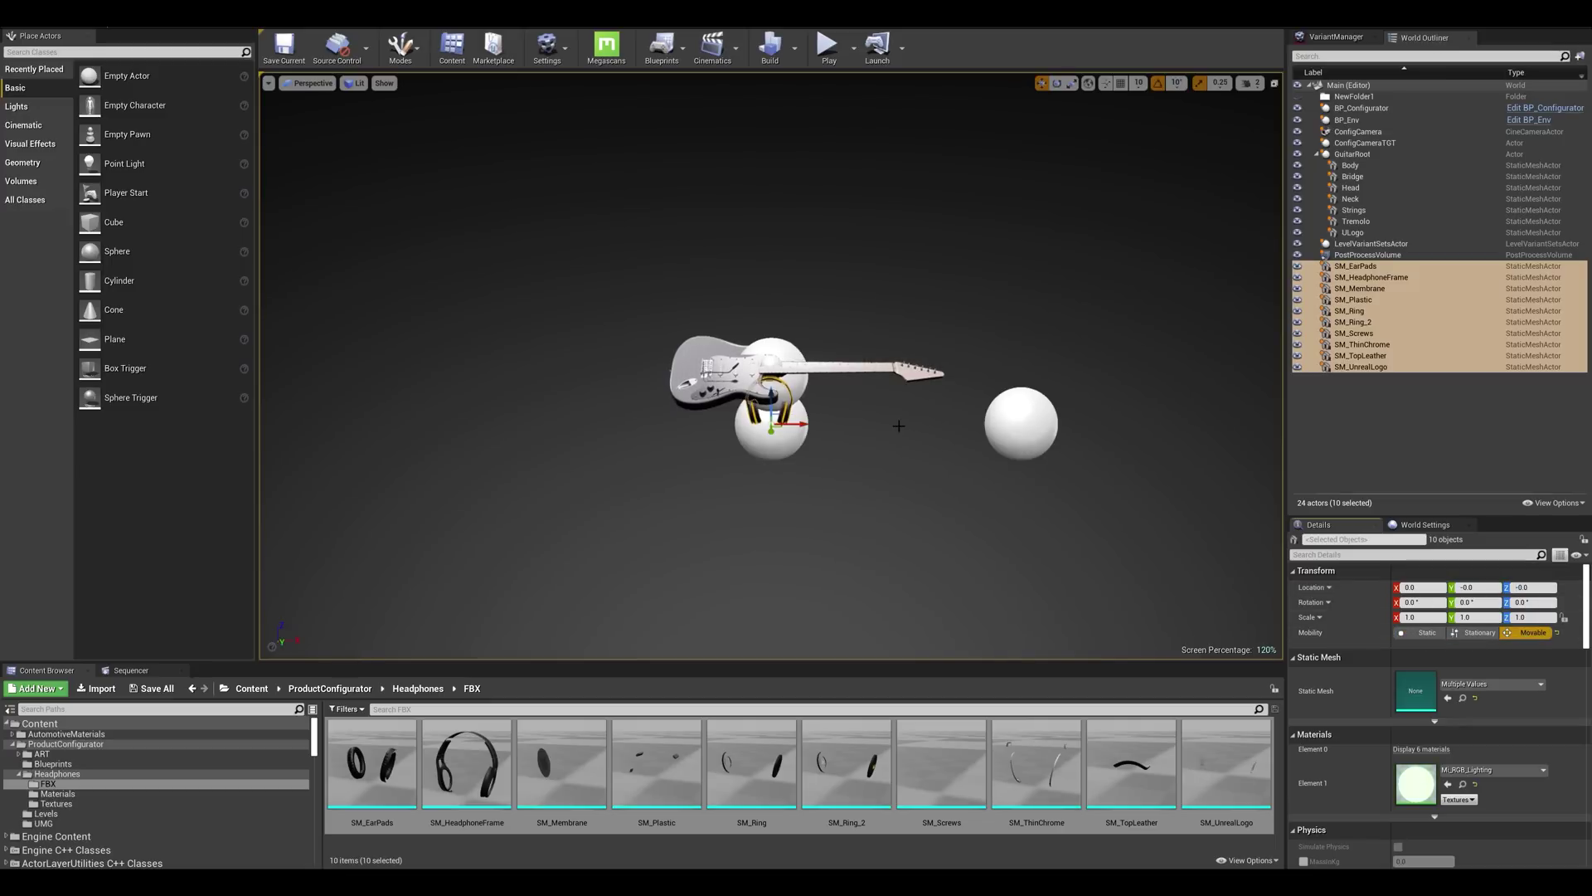
pyautogui.press('f')
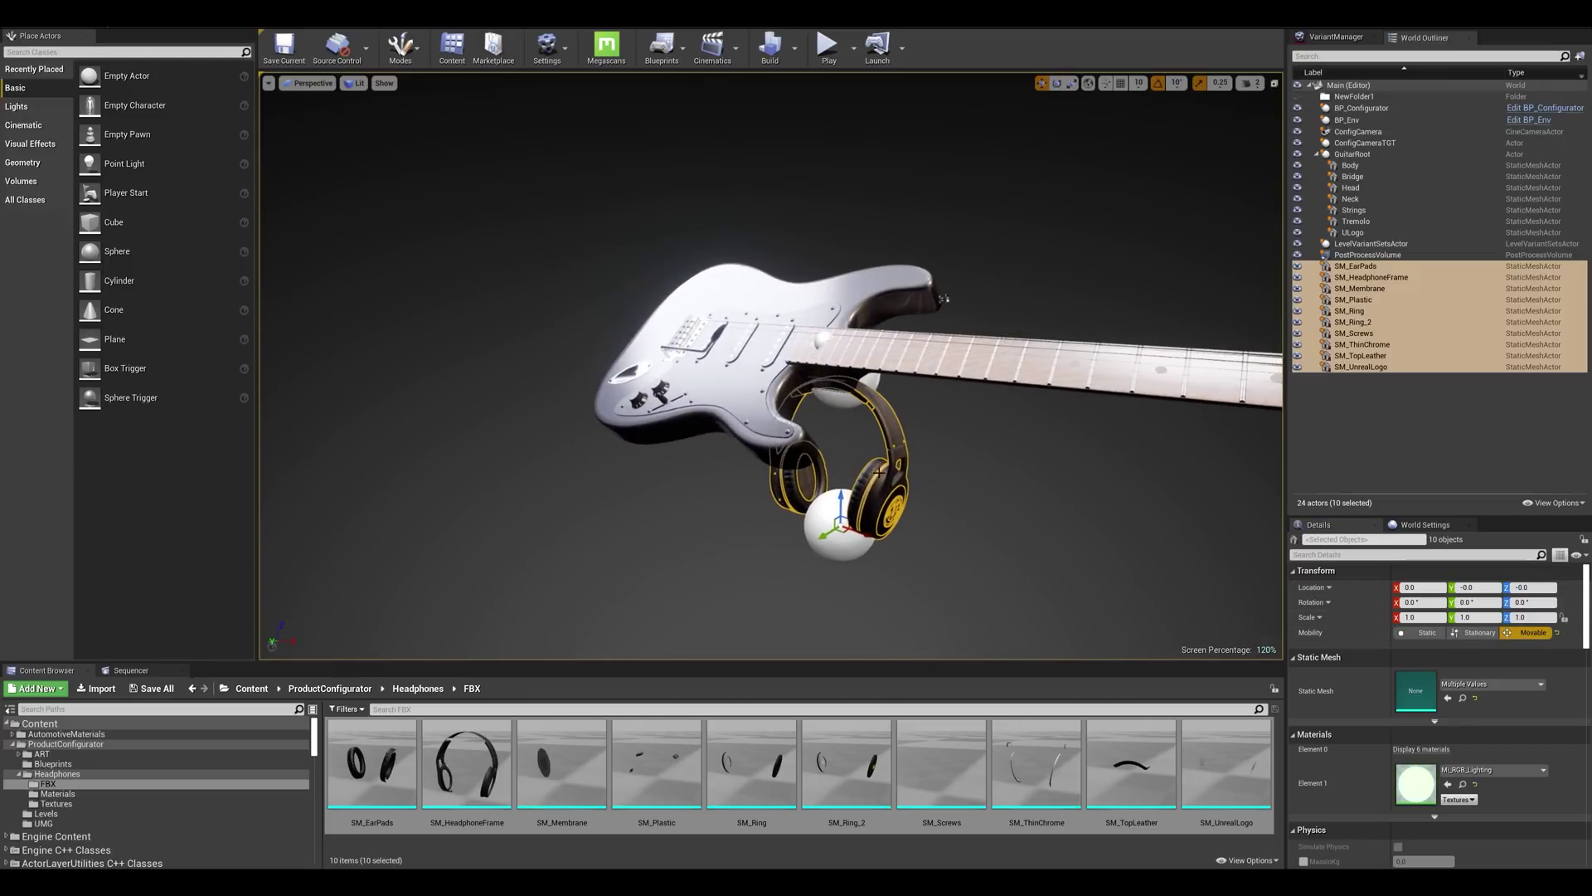
pyautogui.moveTo(841, 502); pyautogui.dragTo(841, 374)
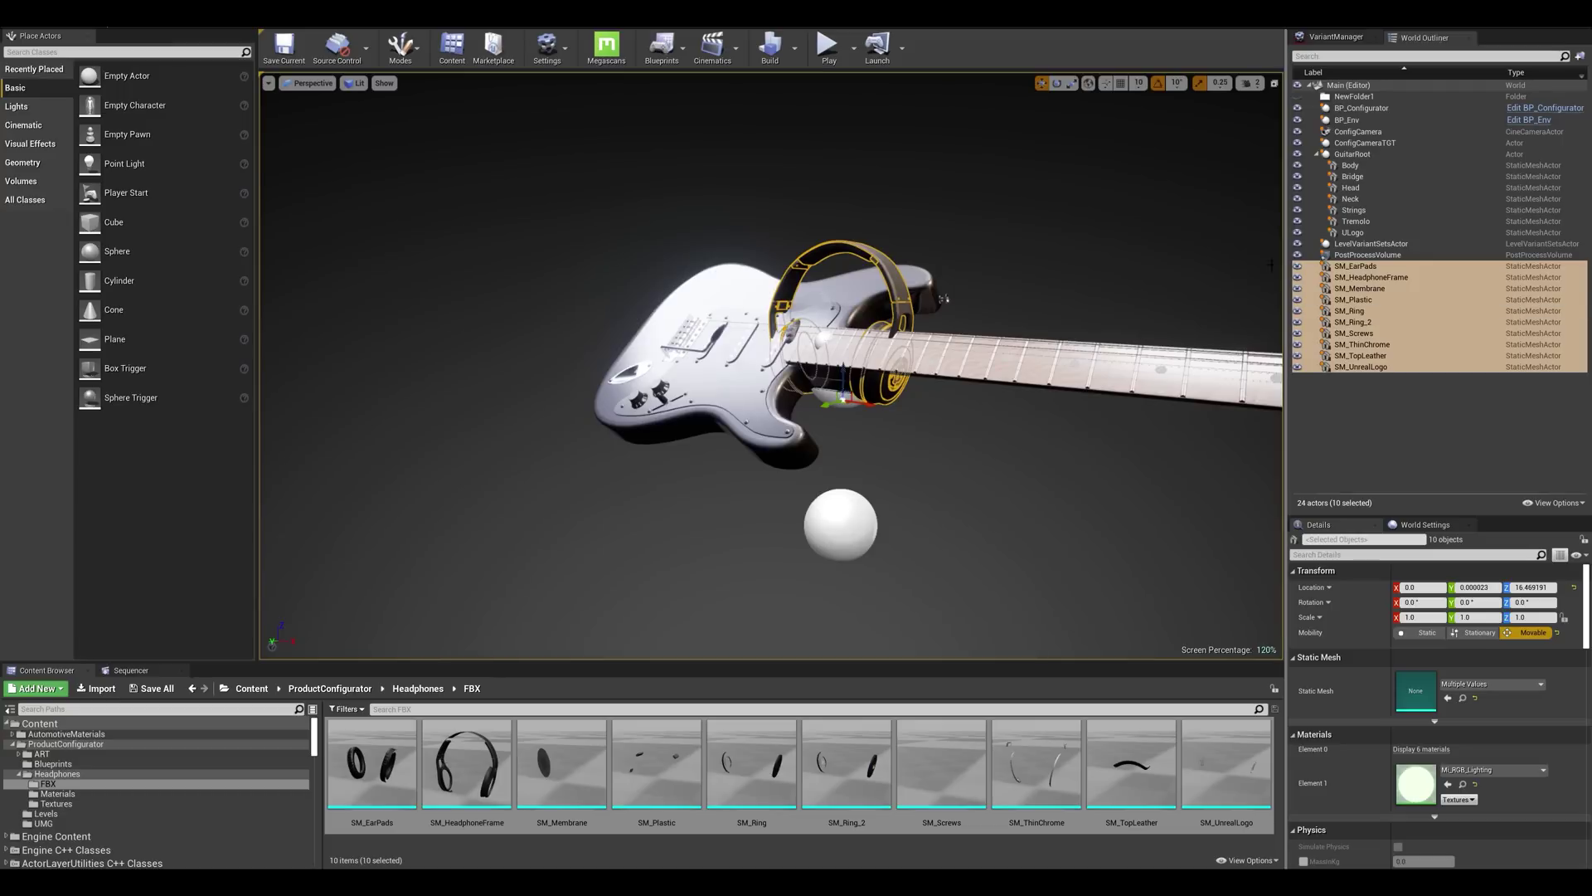
# Alt-drag a copy of GuitarRoot and rename it Headphones.
pyautogui.click(1368, 154)
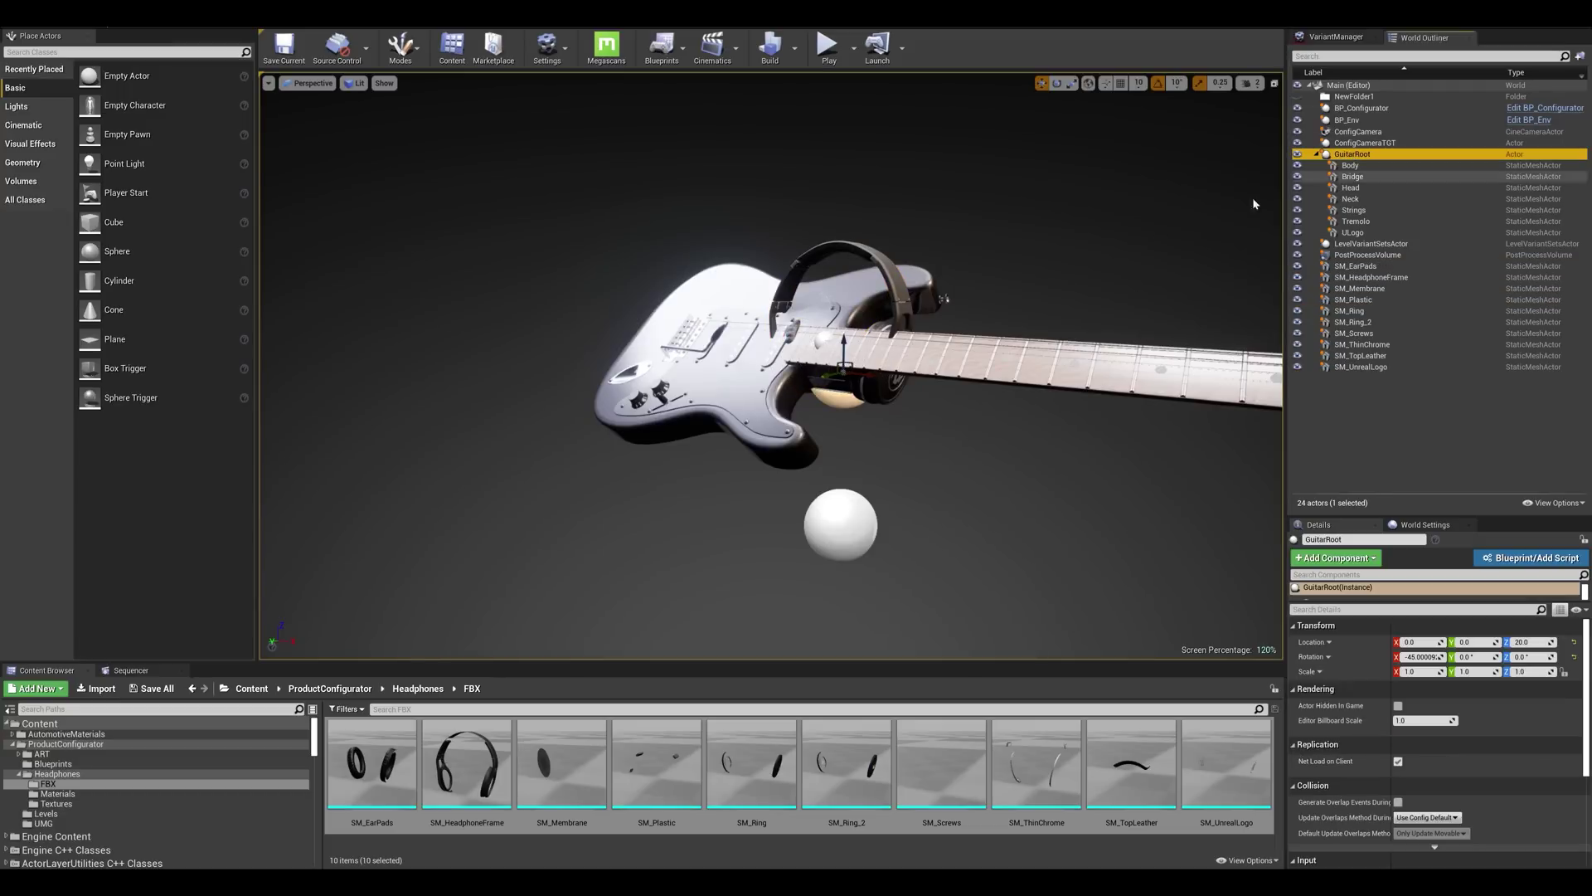
pyautogui.keyDown('alt'); pyautogui.moveTo(841, 353); pyautogui.dragTo(845, 347); pyautogui.keyUp('alt')
pyautogui.rightClick(1345, 244)
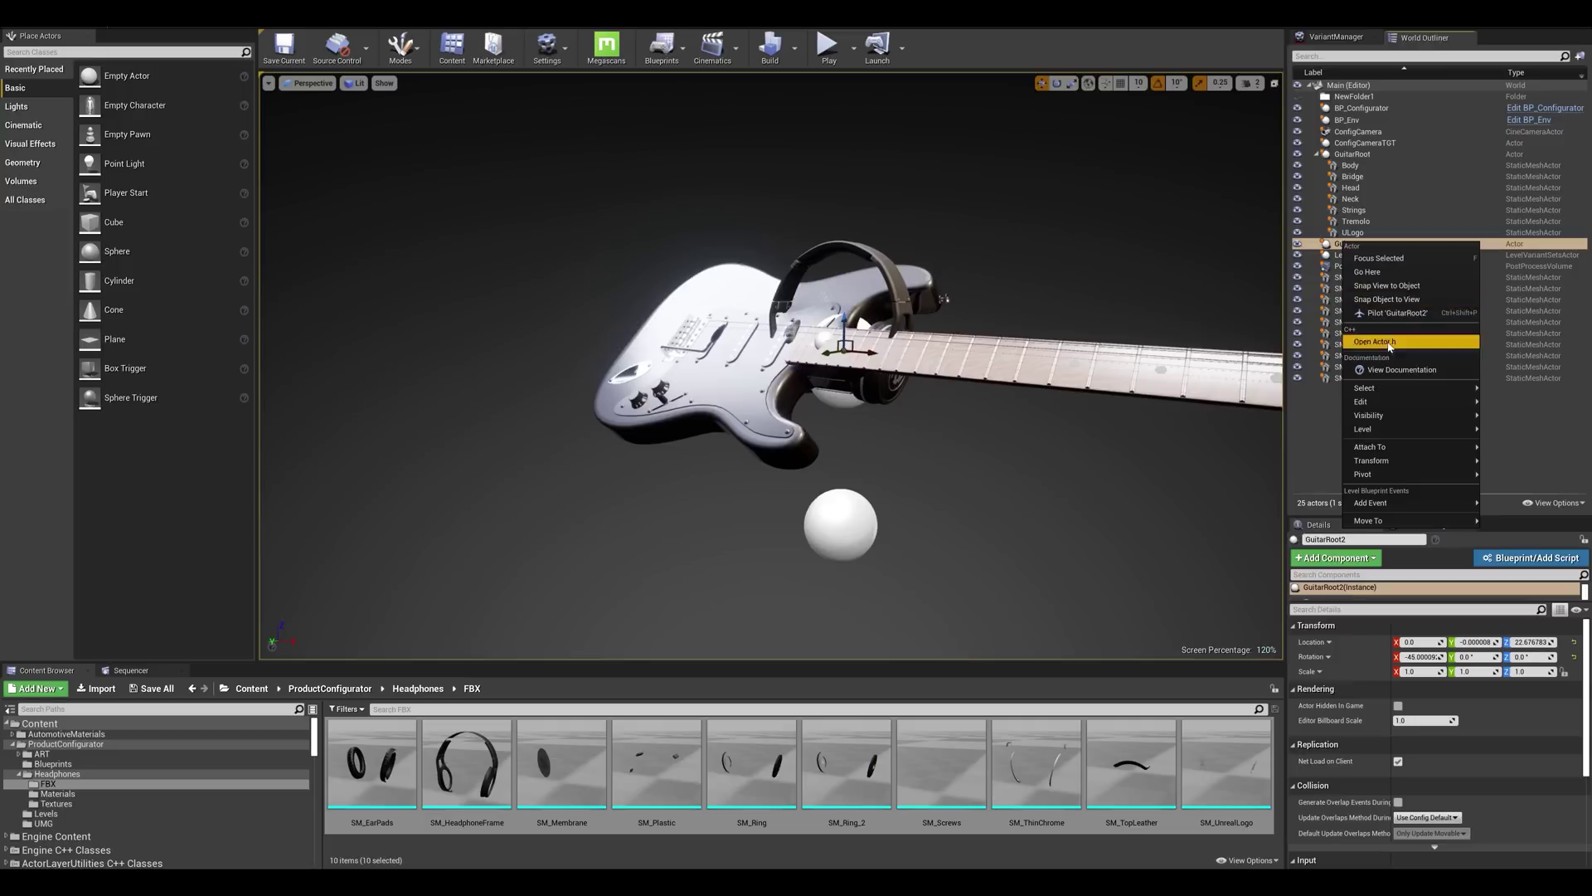
pyautogui.click(1360, 539)
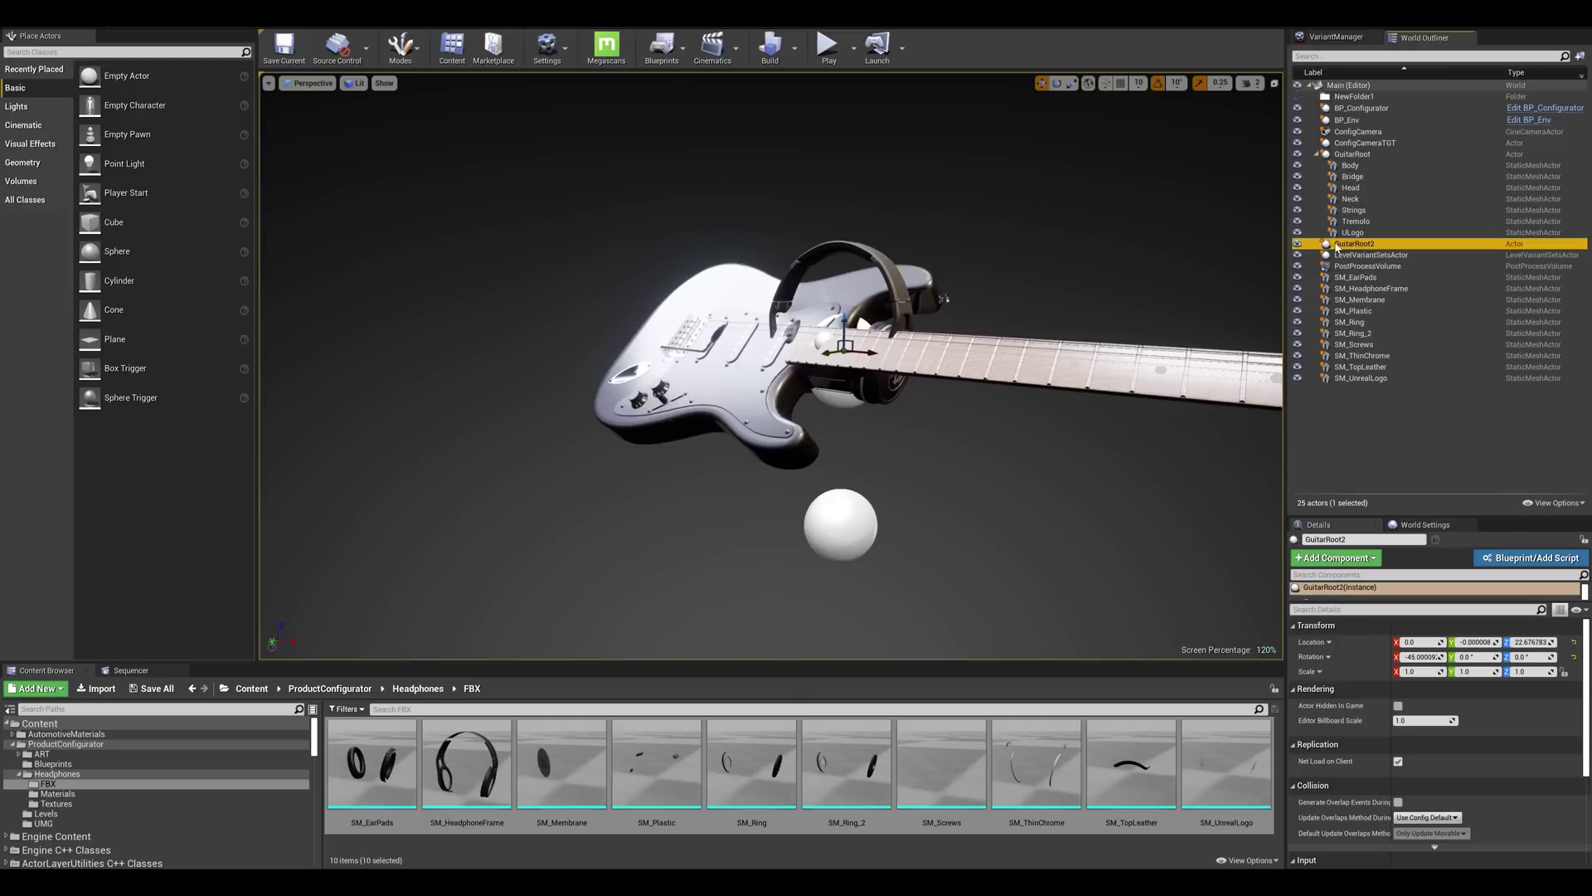
pyautogui.write('Headphones')
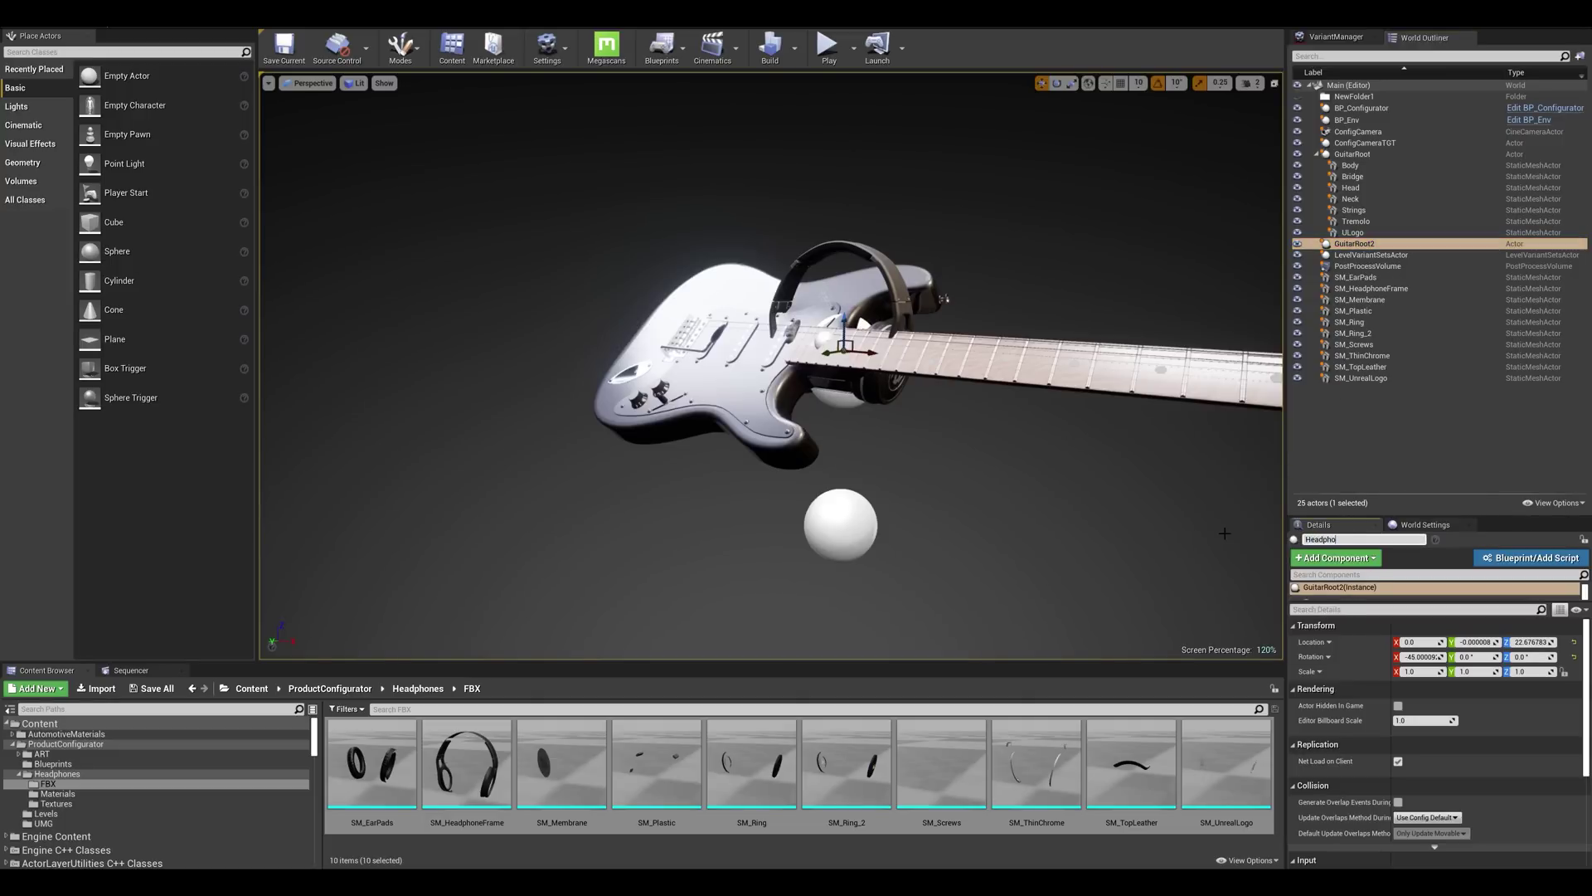
# Parent all ten SM_ headphone meshes under the Headphones actor in the World Outliner.
pyautogui.click(1355, 277)
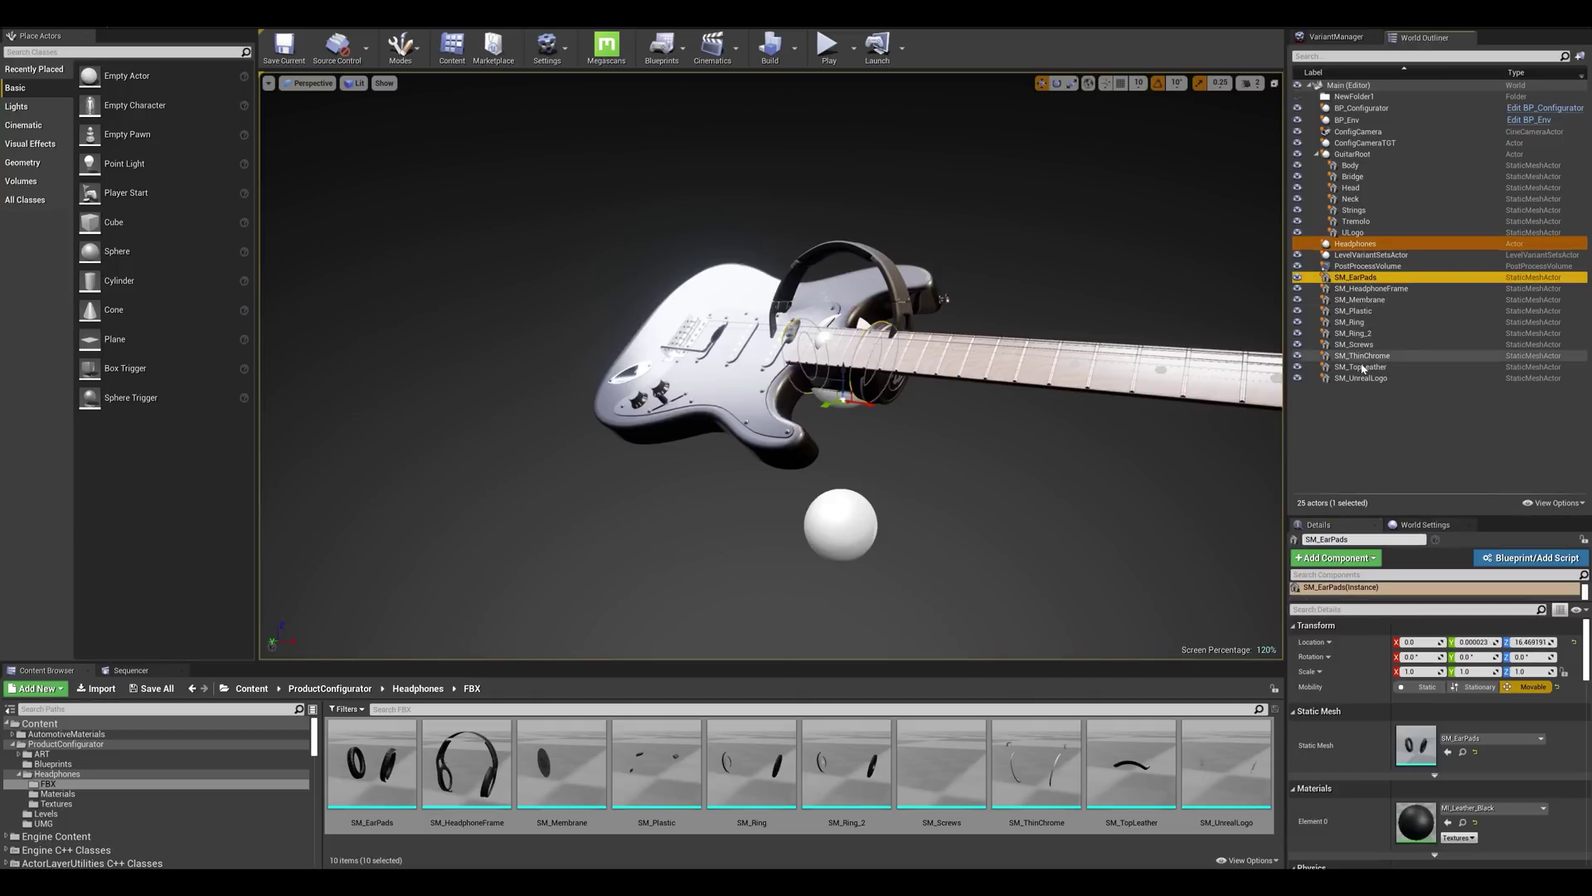
pyautogui.keyDown('shift'); pyautogui.click(1360, 377); pyautogui.keyUp('shift')
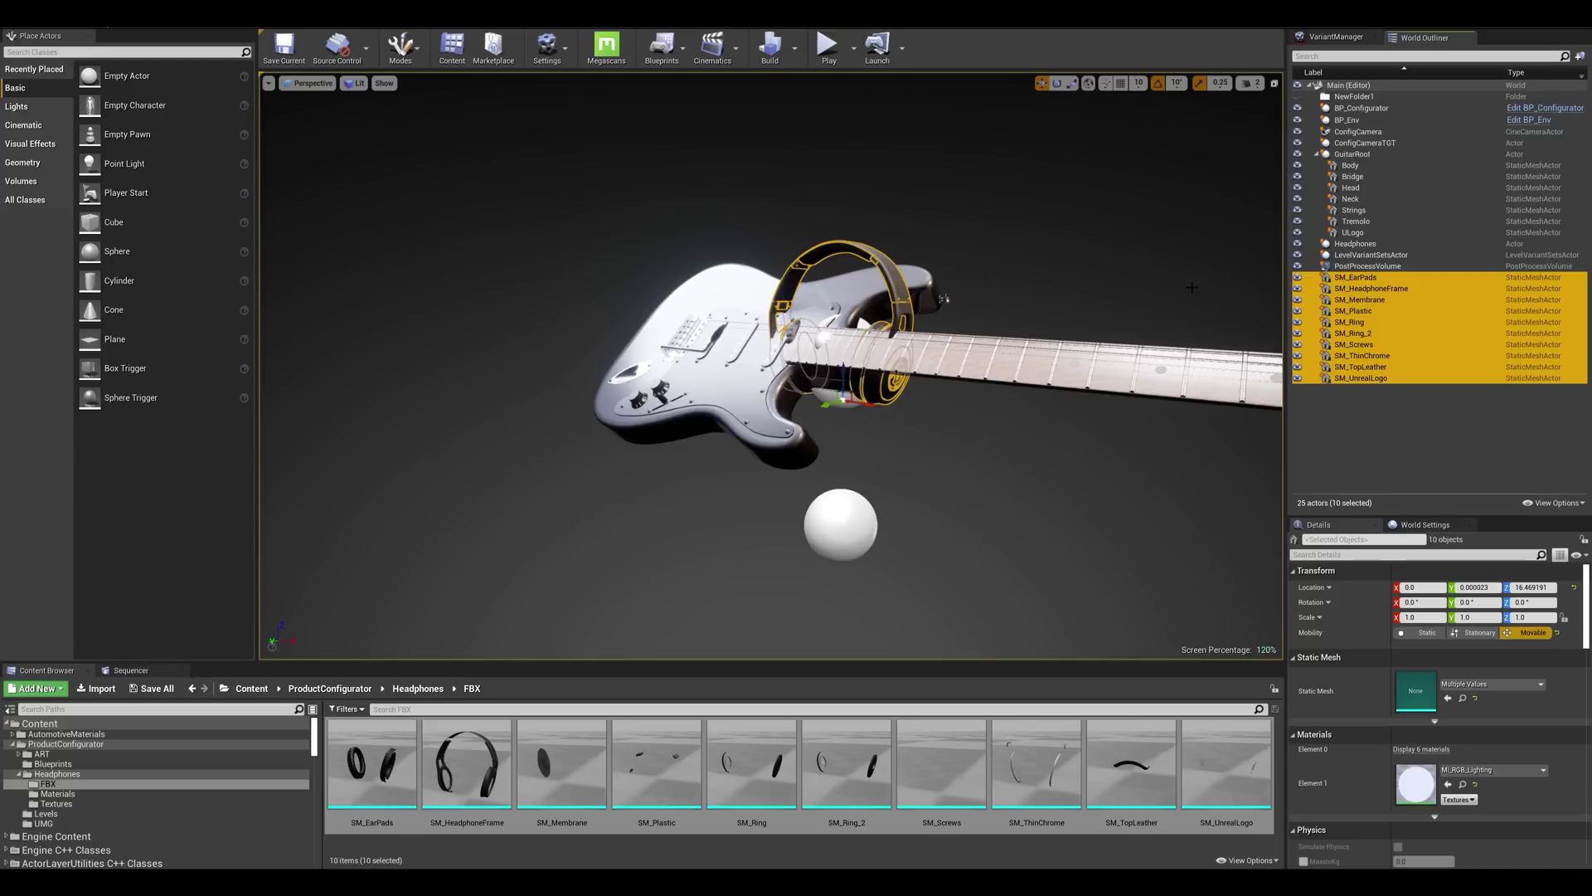
pyautogui.moveTo(1348, 295); pyautogui.dragTo(1354, 247)
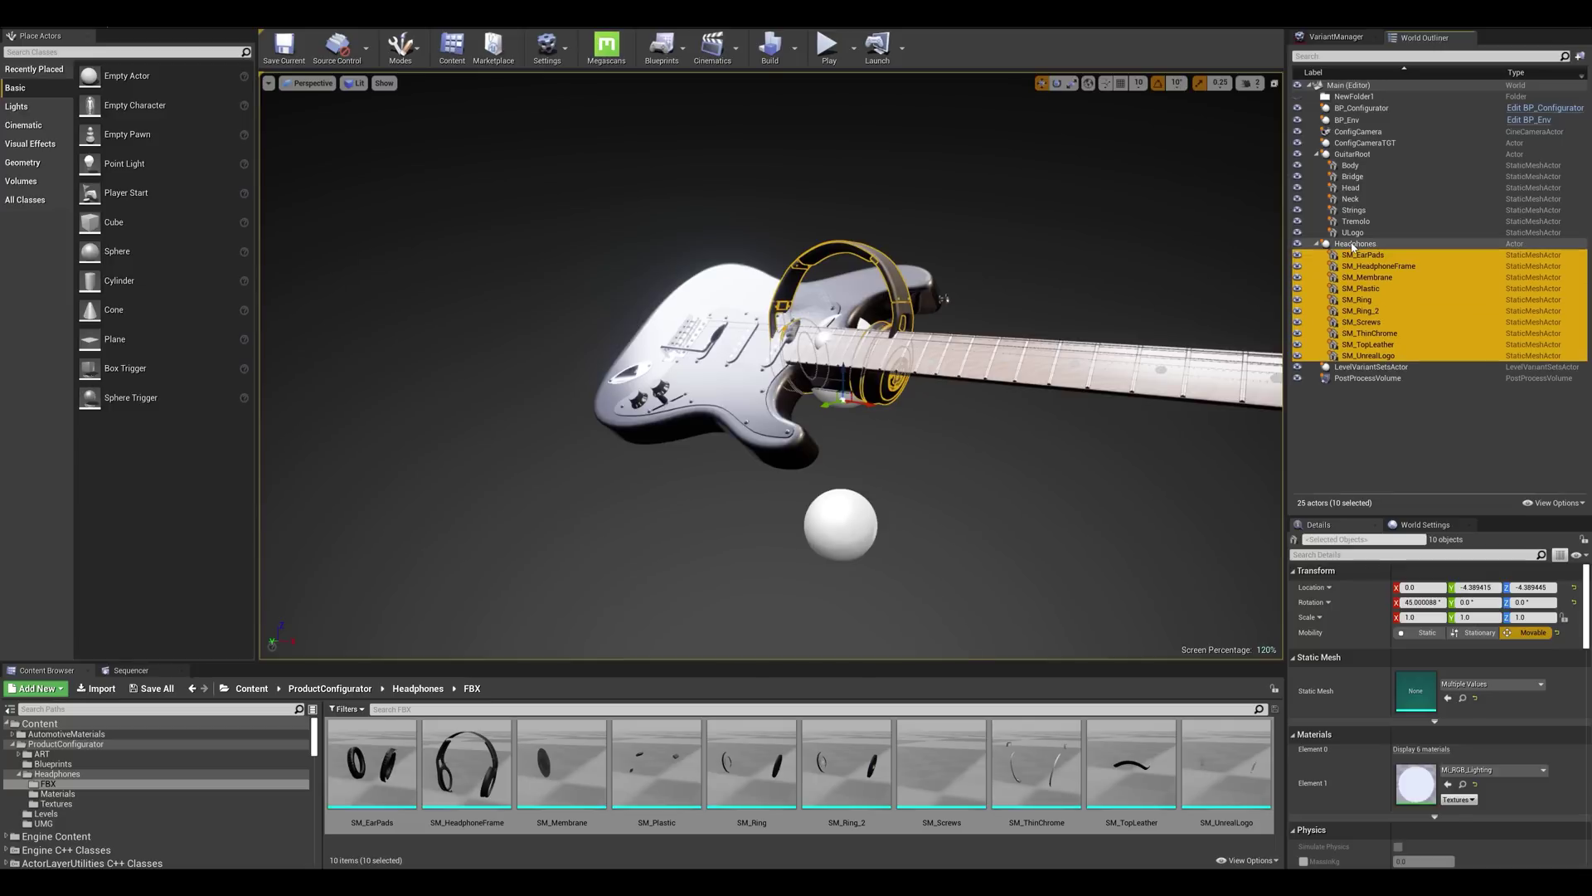
pyautogui.press('Escape')
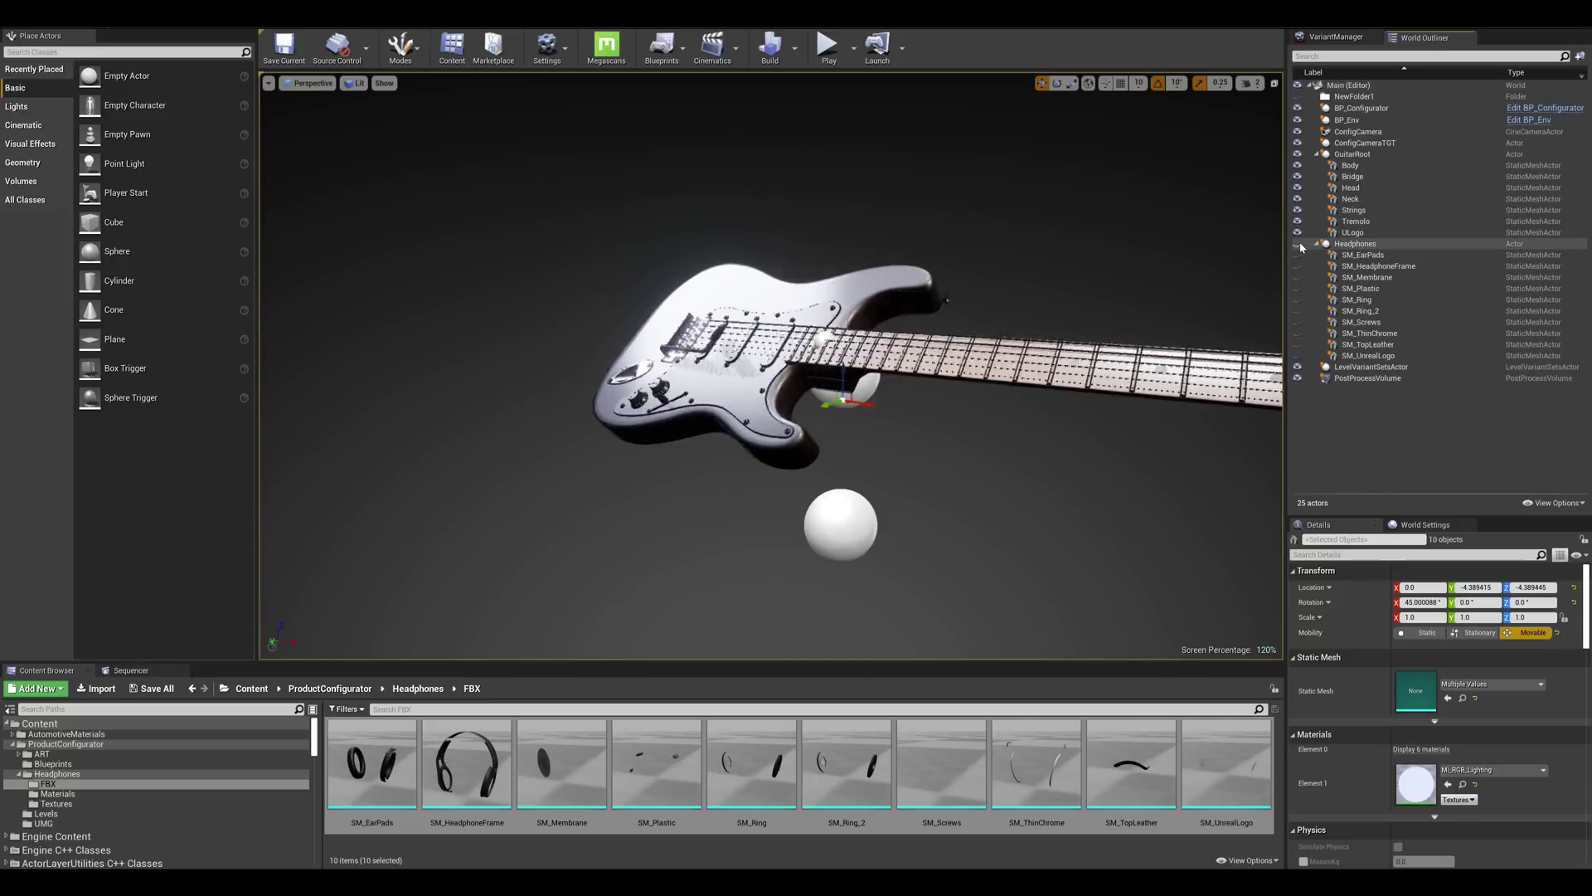
# Hide the guitar parts from Body to ULogo in the viewport.
pyautogui.click(1373, 165)
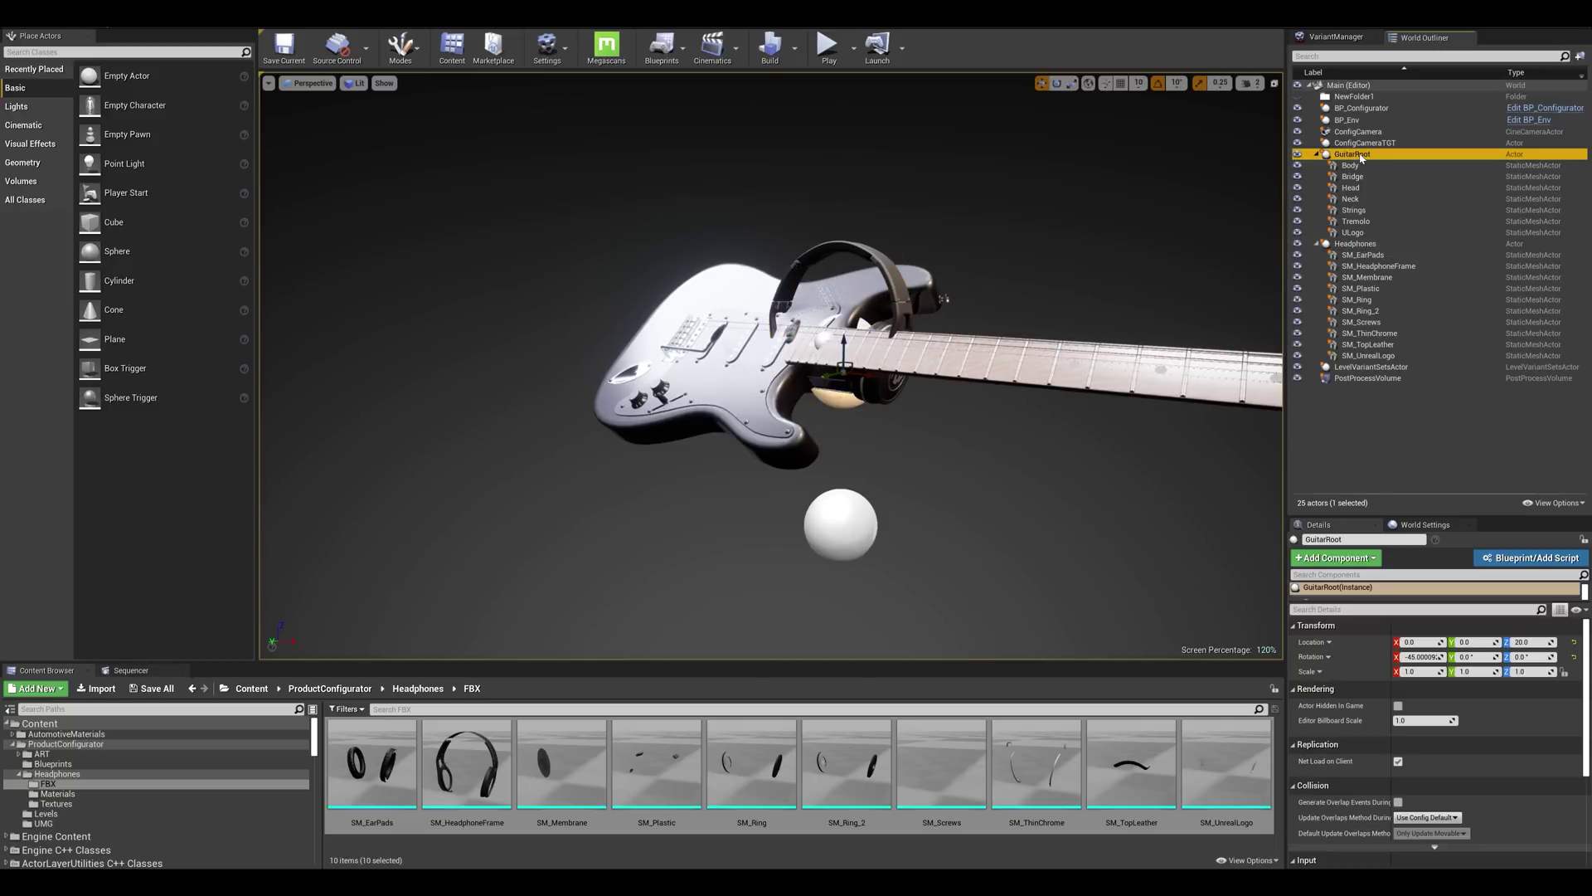
pyautogui.keyDown('shift'); pyautogui.click(1352, 232); pyautogui.keyUp('shift')
pyautogui.scroll(-10, 1433, 712)
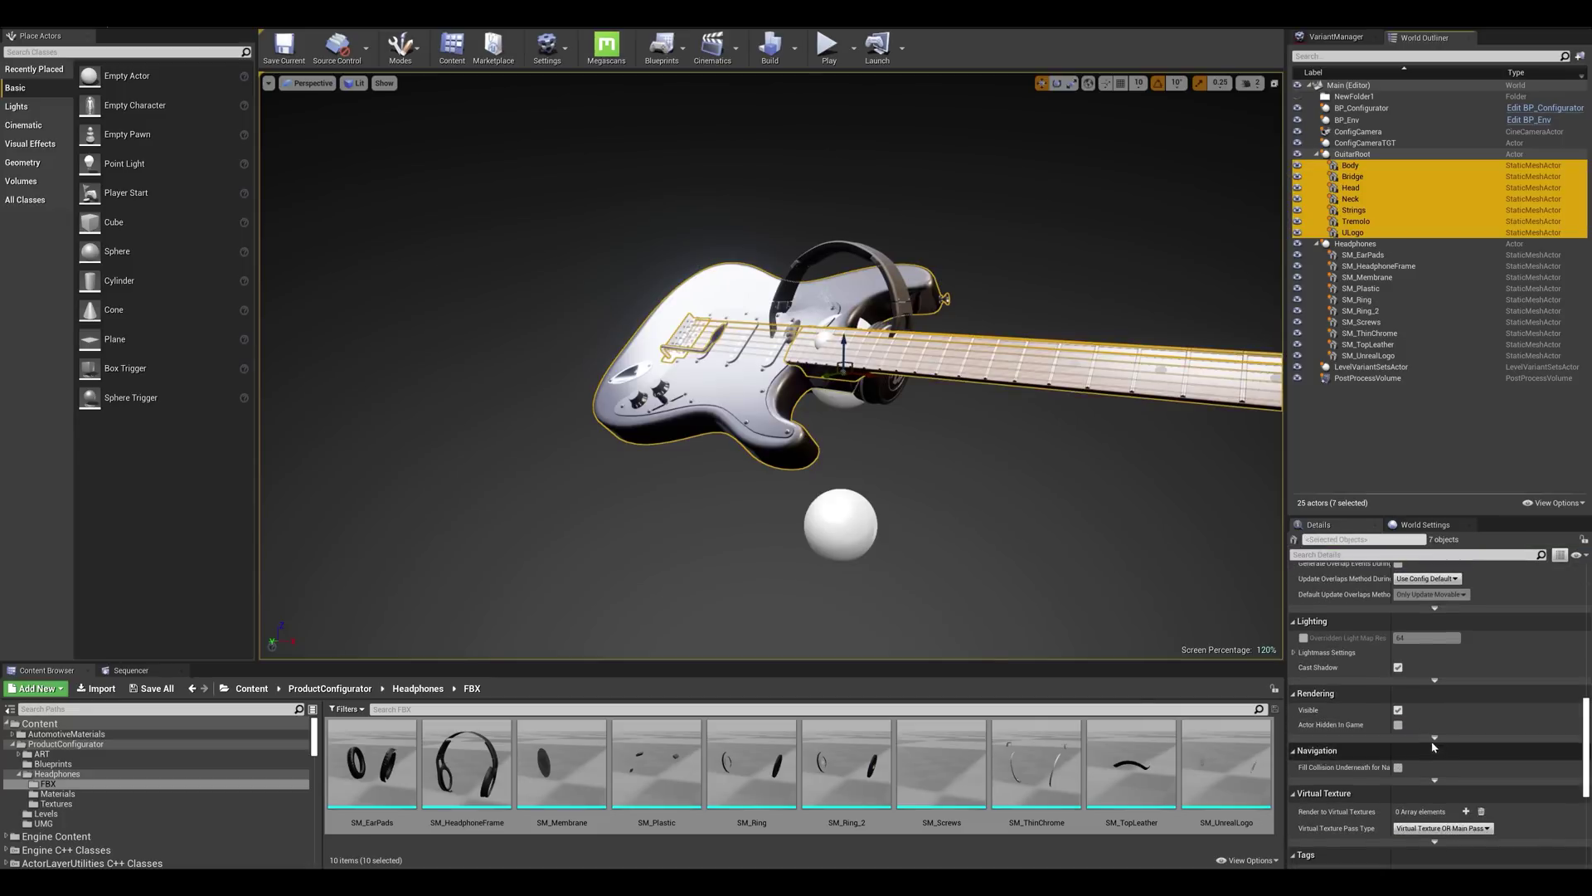
pyautogui.click(1398, 711)
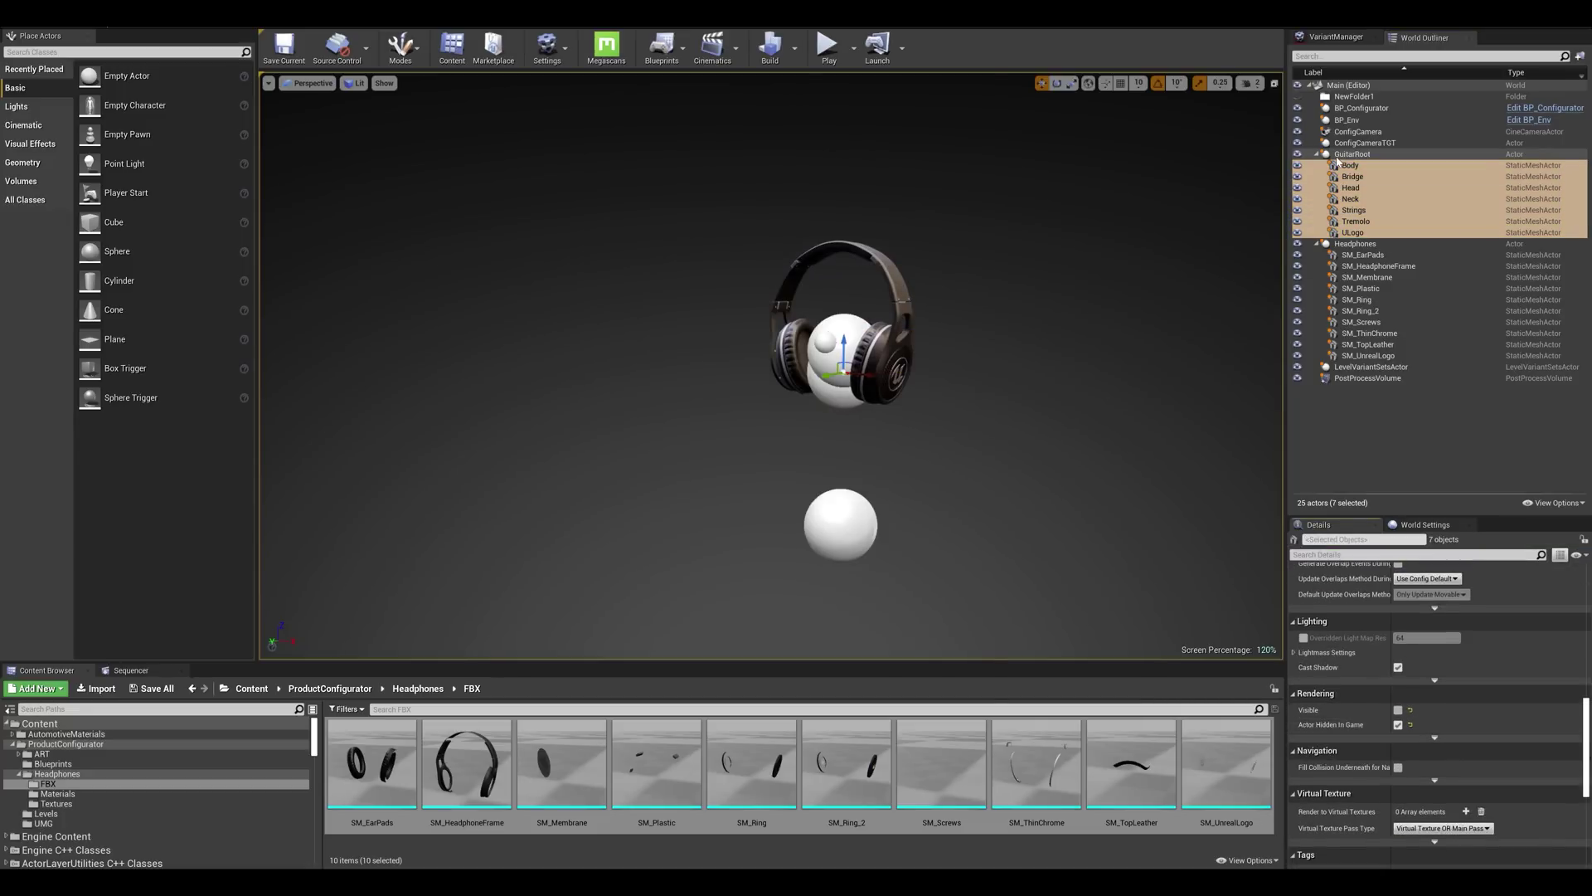
# Set Headphones and GuitarRoot Editor Billboard Scale to 0.3, then Play with Headphones selected.
pyautogui.click(1360, 244)
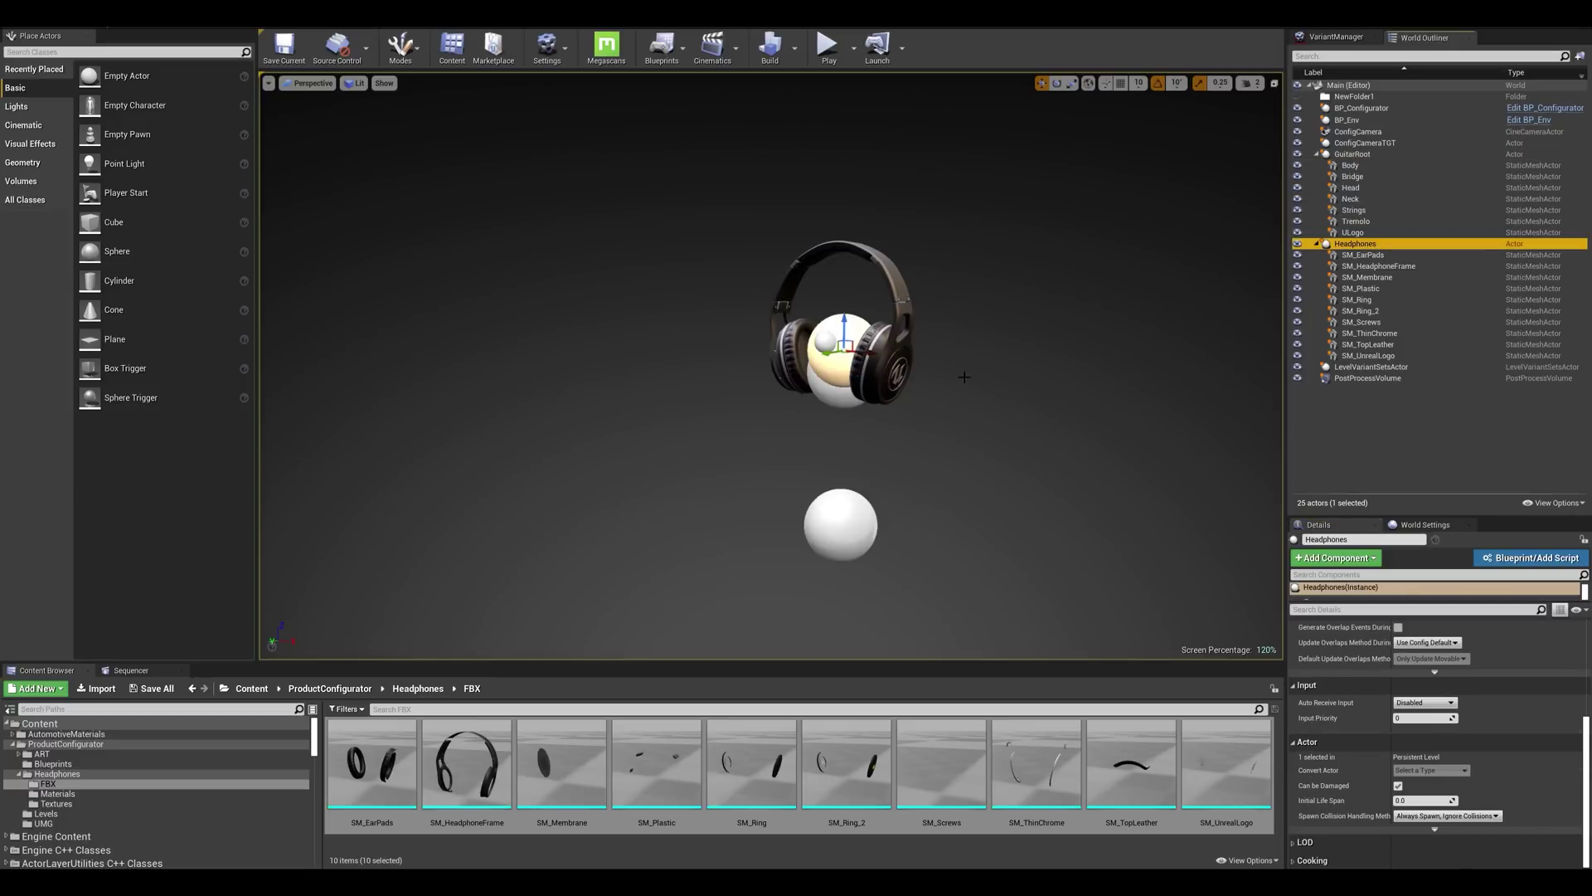
pyautogui.keyDown('ctrl'); pyautogui.click(839, 390); pyautogui.keyUp('ctrl')
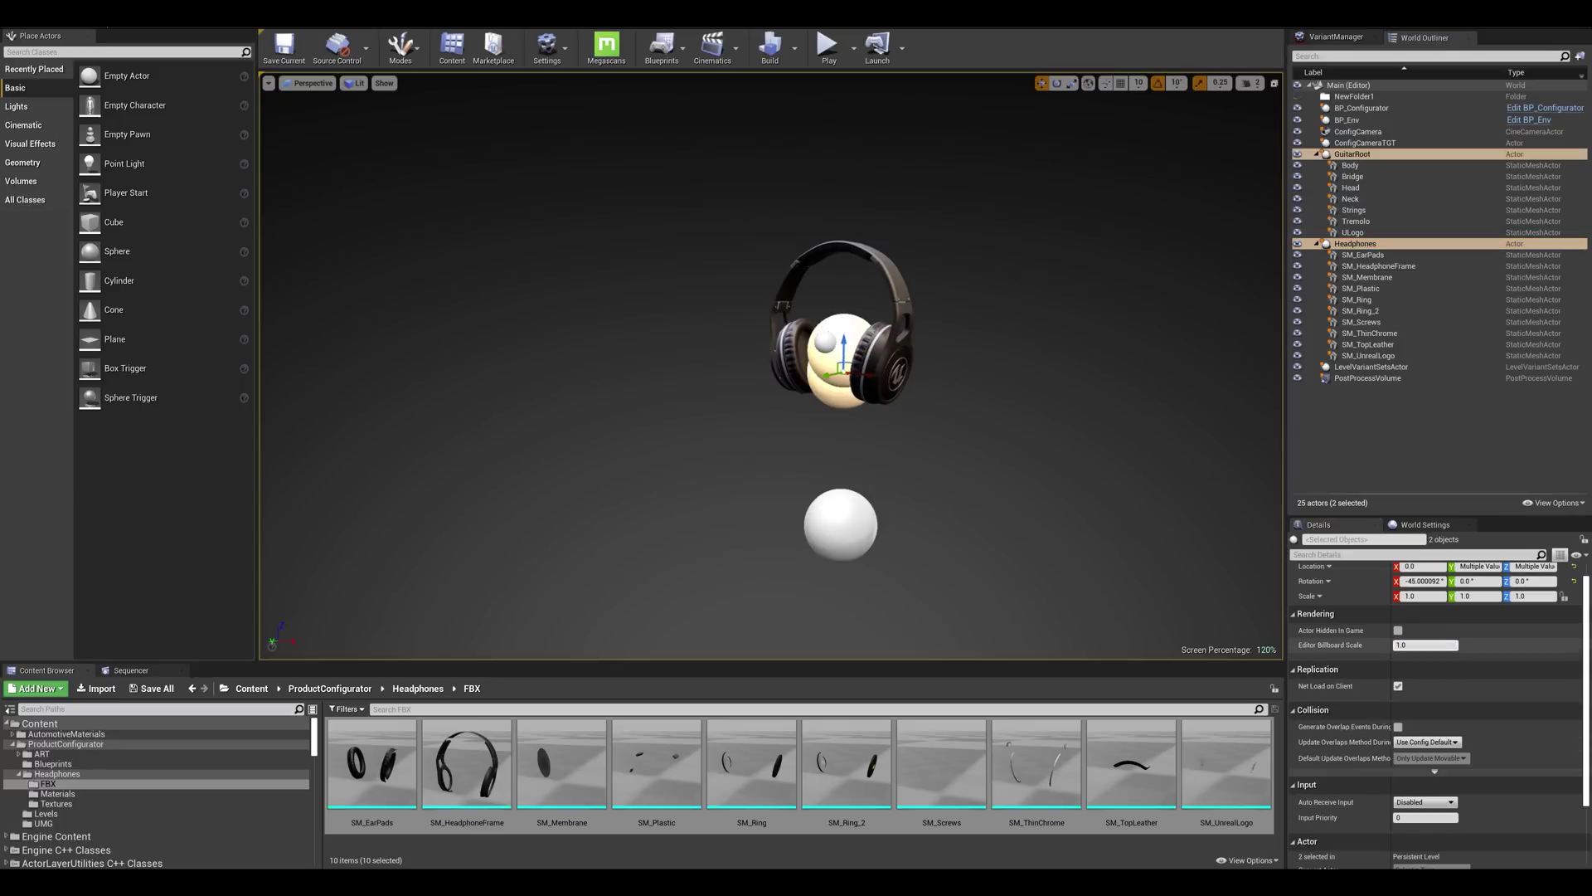
pyautogui.click(1424, 645)
pyautogui.write('0.3')
pyautogui.press('Return')
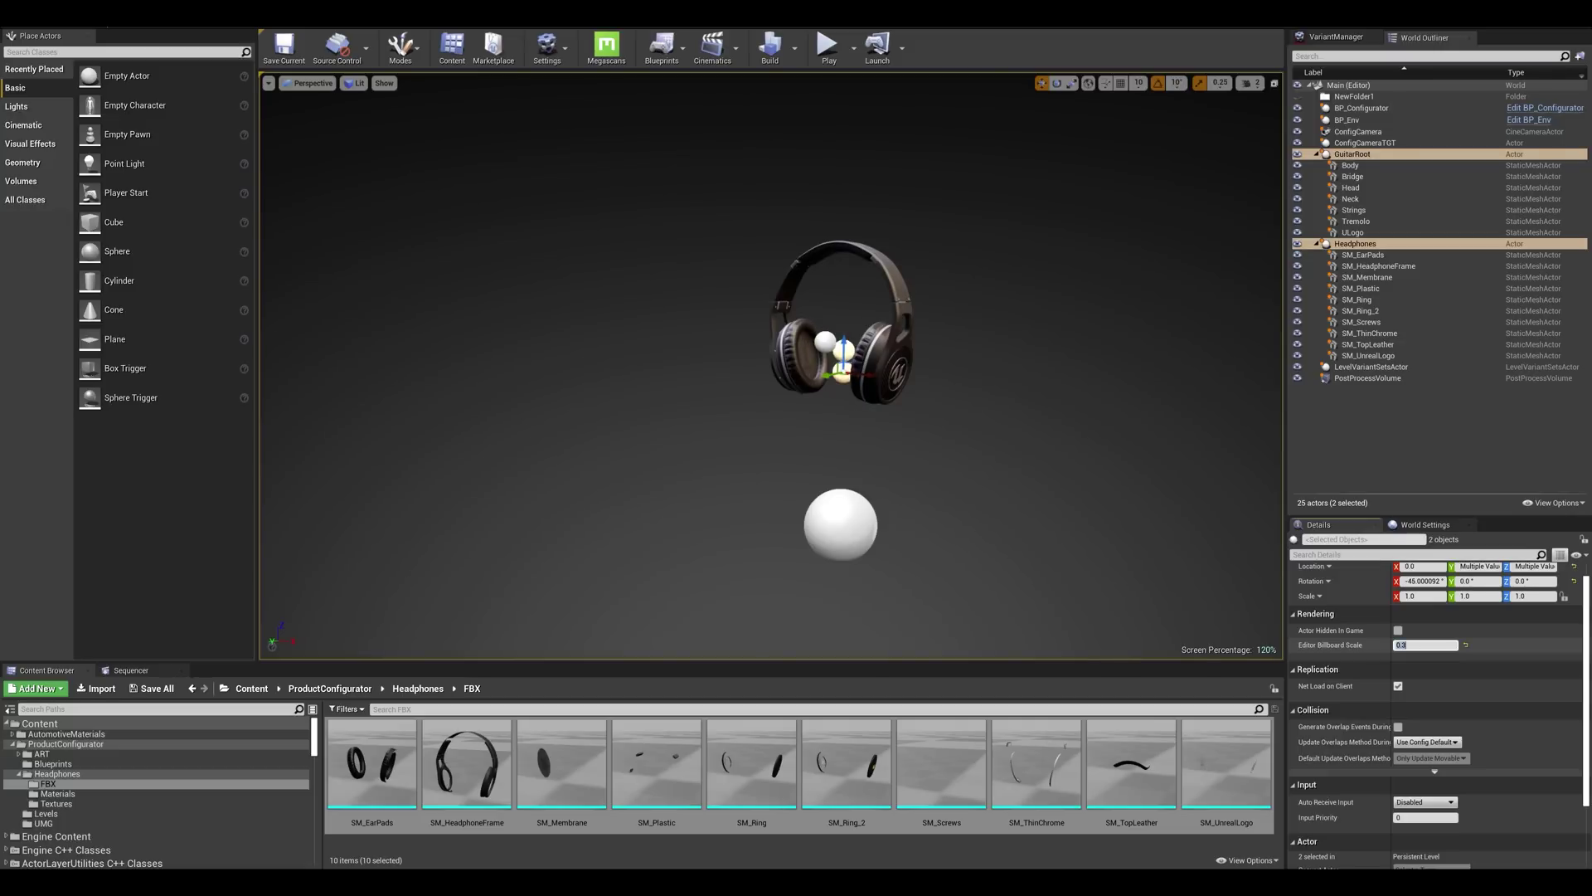
pyautogui.click(1355, 244)
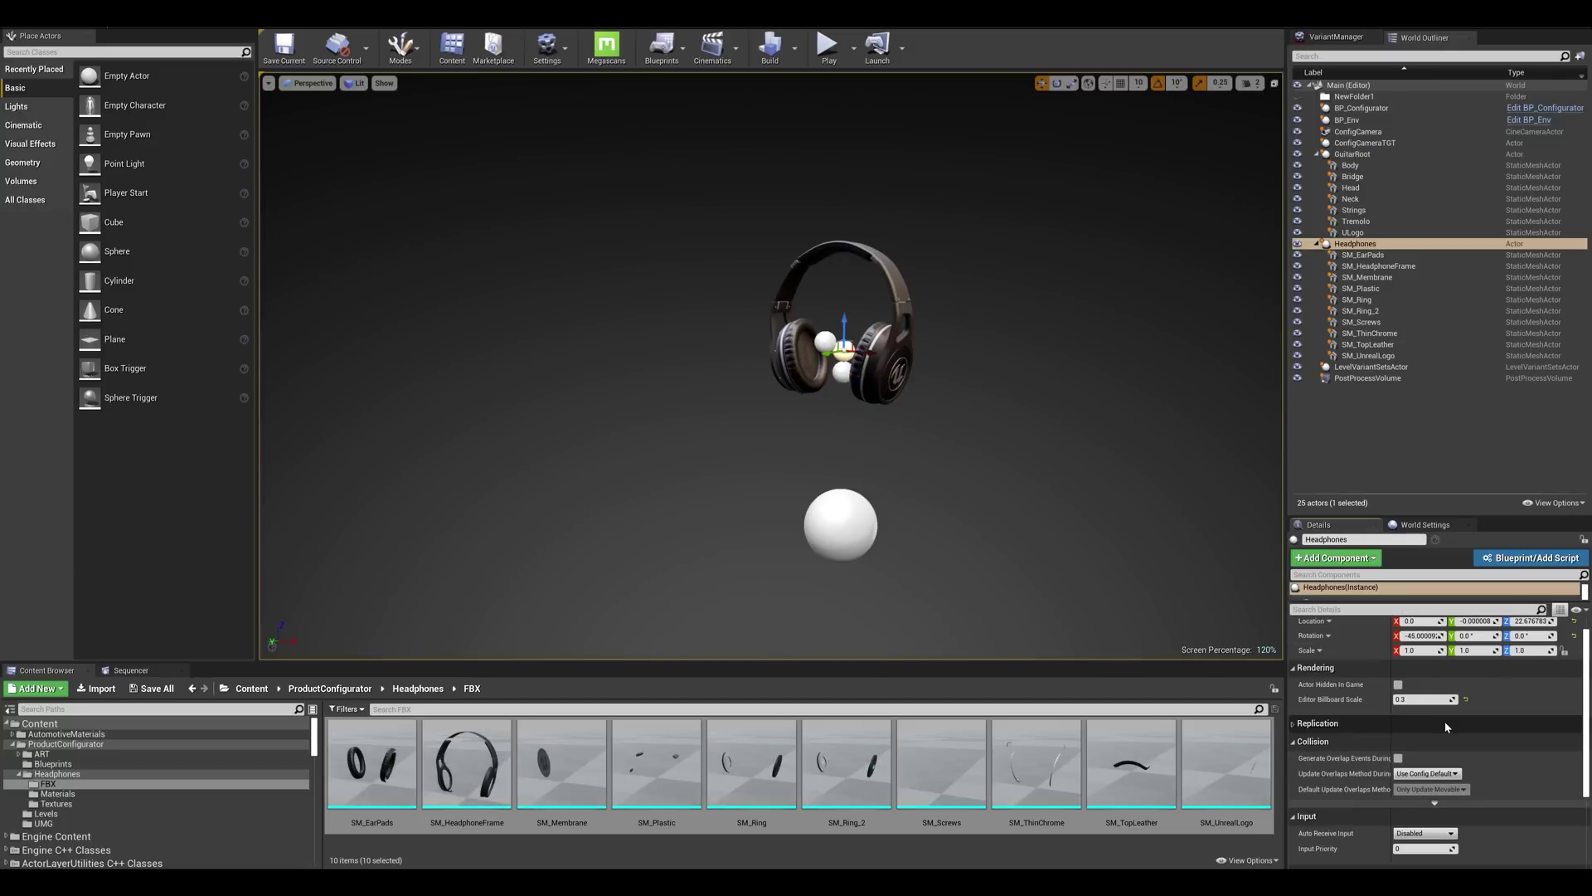
pyautogui.click(830, 47)
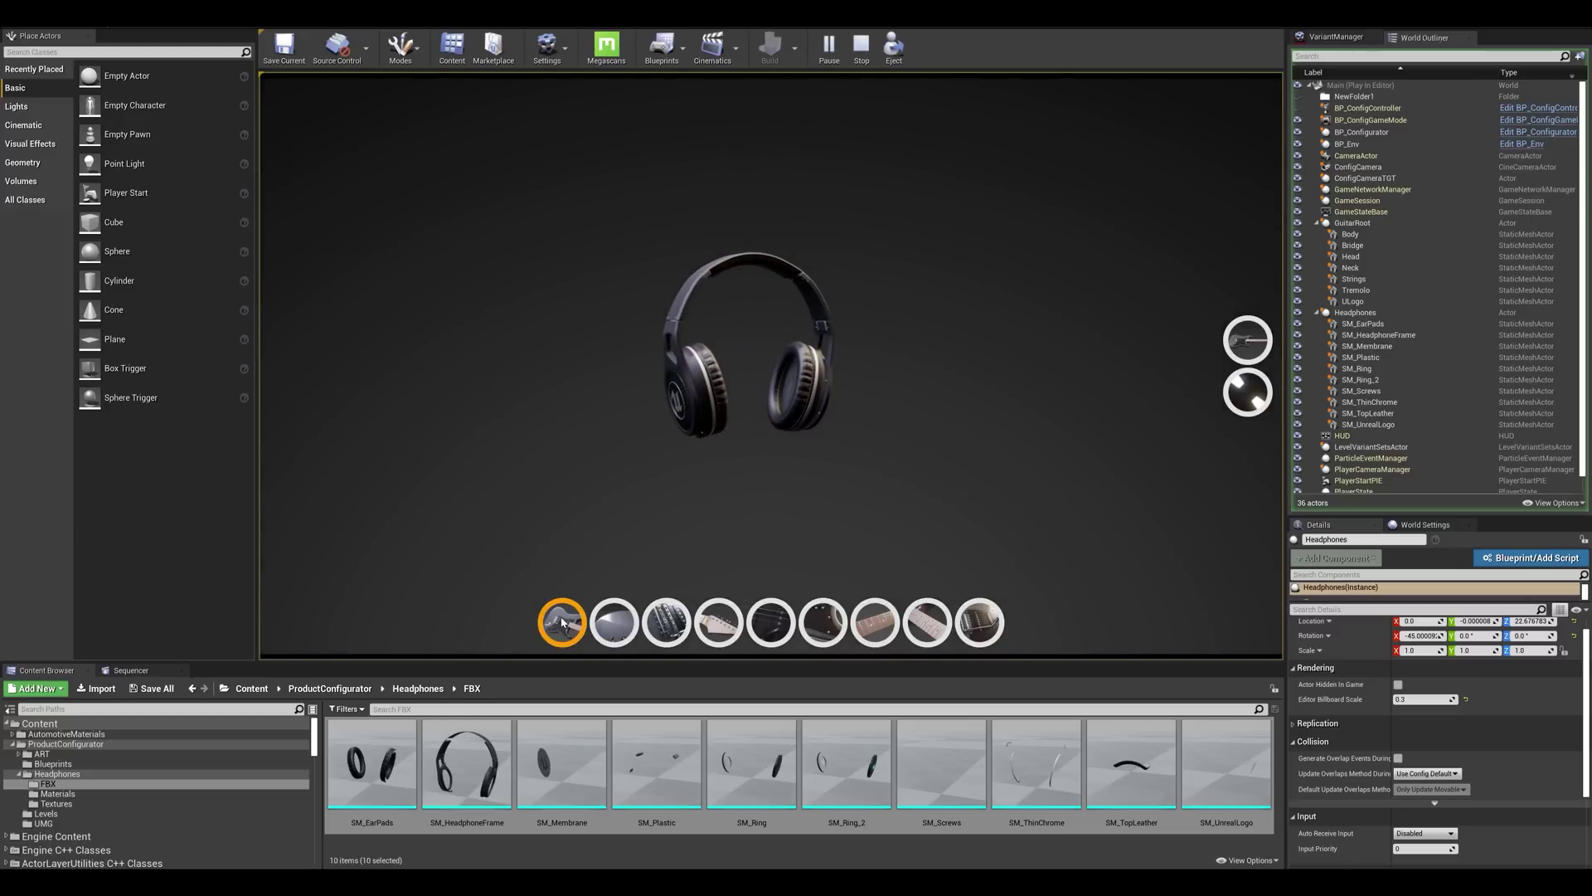
# Stop Play, go up to ProductConfigurator, and double-click VariantSetCustom.
pyautogui.click(861, 46)
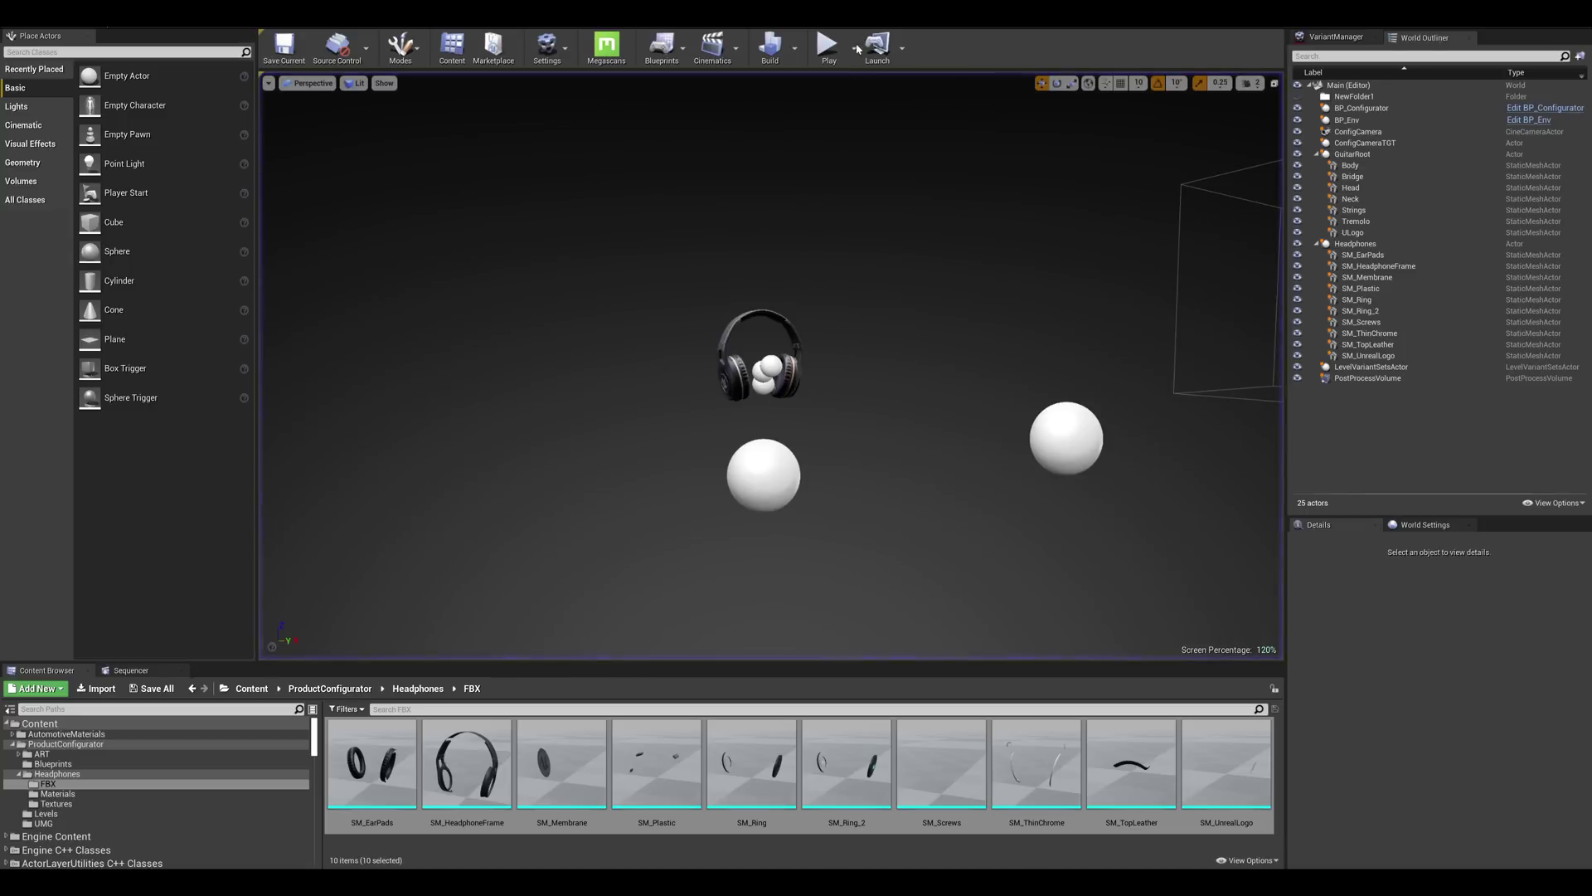
pyautogui.click(365, 689)
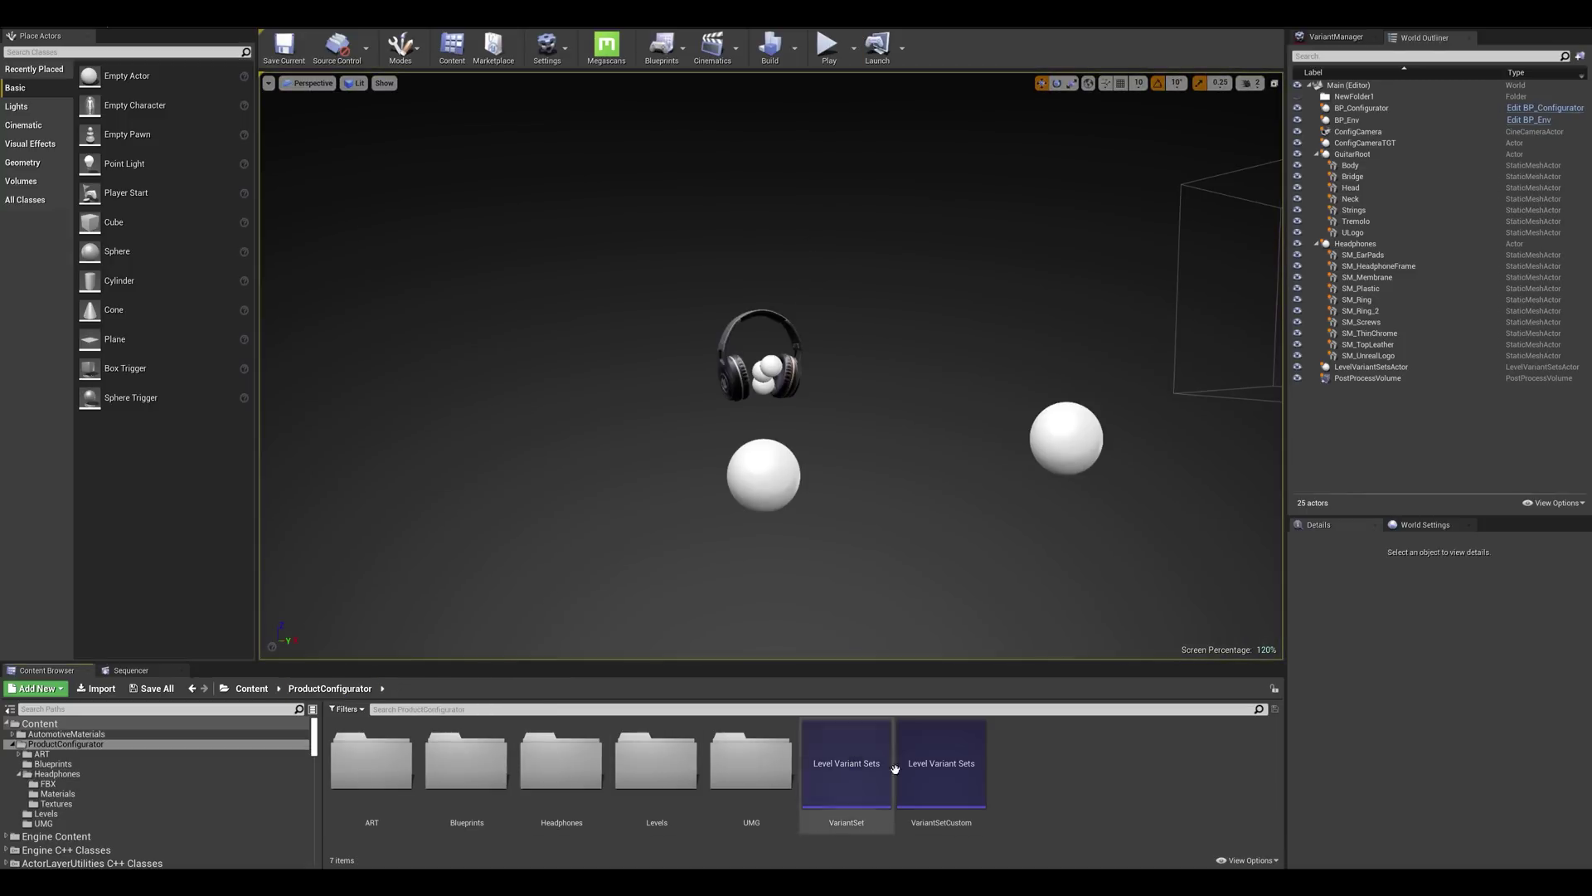
pyautogui.doubleClick(946, 774)
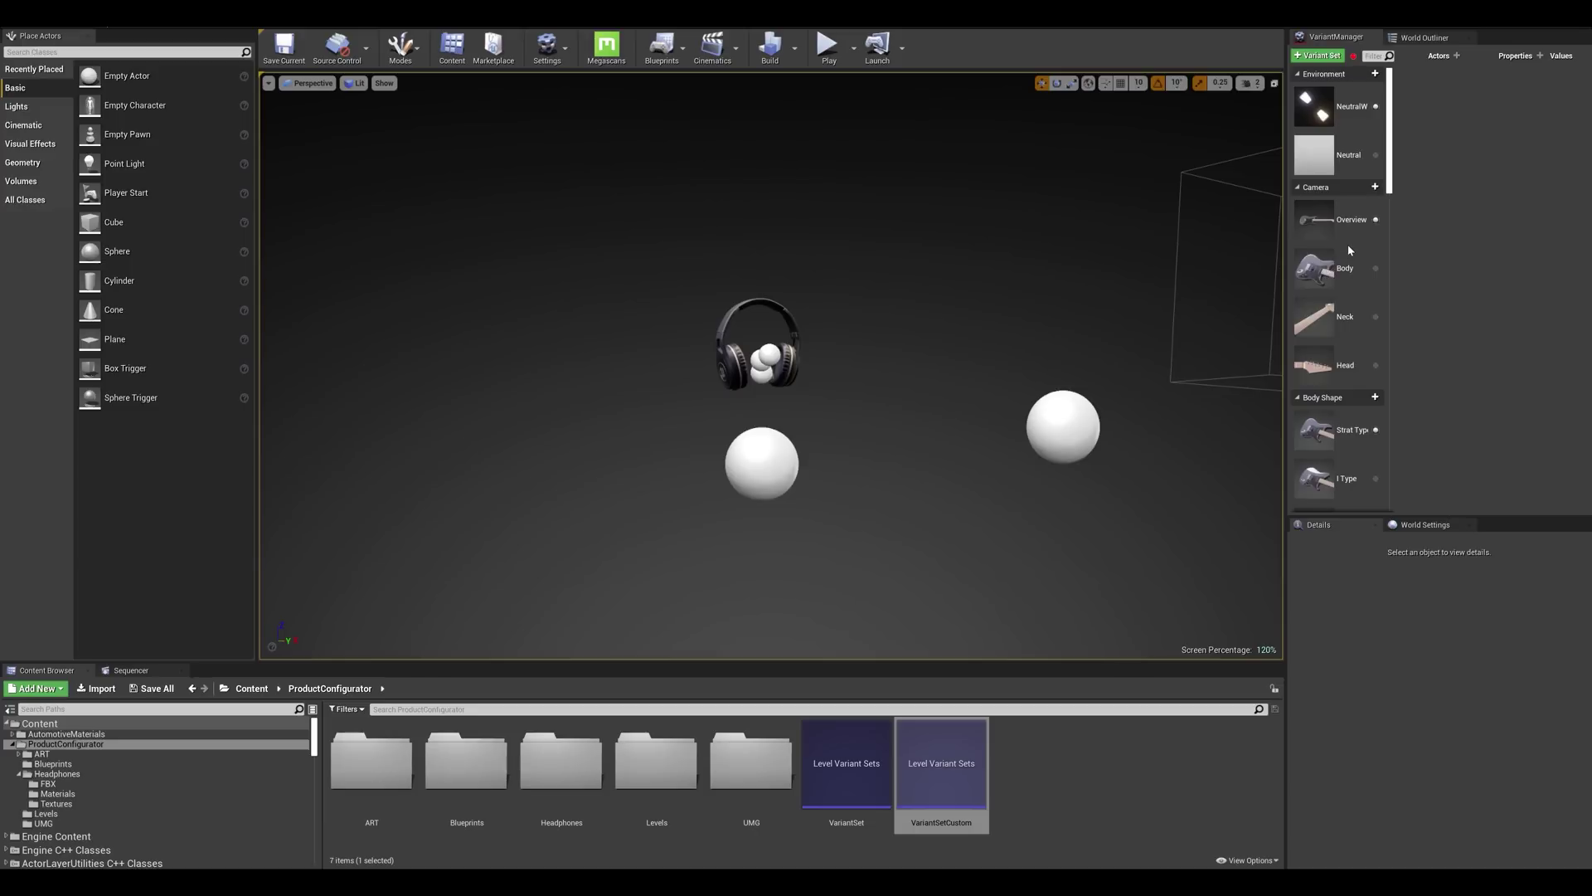
# Delete the Neck and Head camera variants.
pyautogui.scroll(-1, 1343, 273)
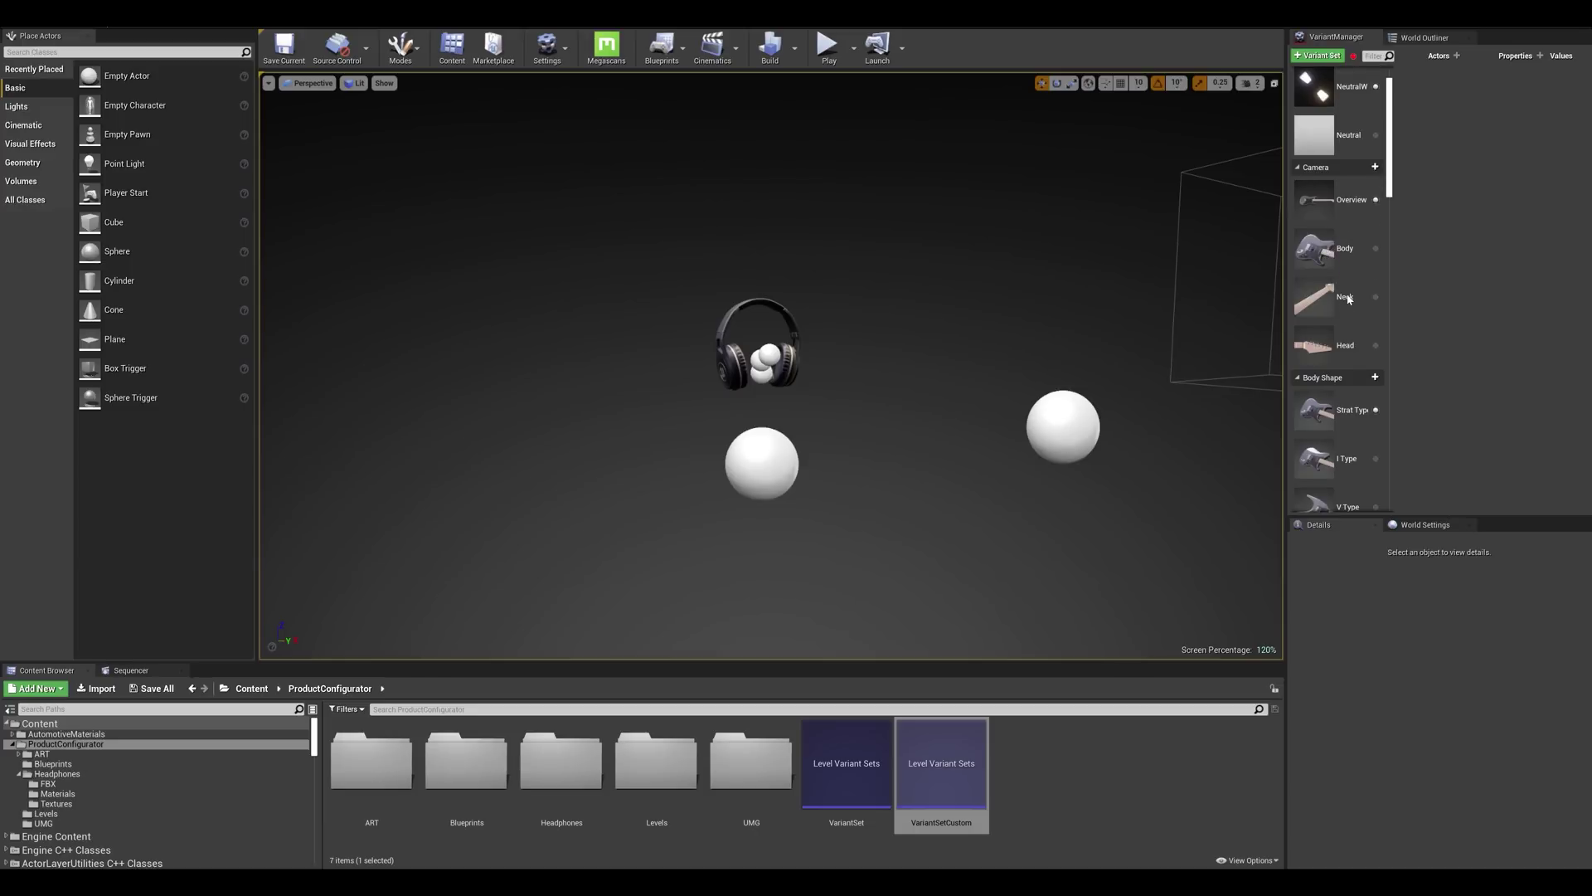
pyautogui.click(1348, 297)
pyautogui.keyDown('ctrl'); pyautogui.click(1354, 347); pyautogui.keyUp('ctrl')
pyautogui.press('Delete')
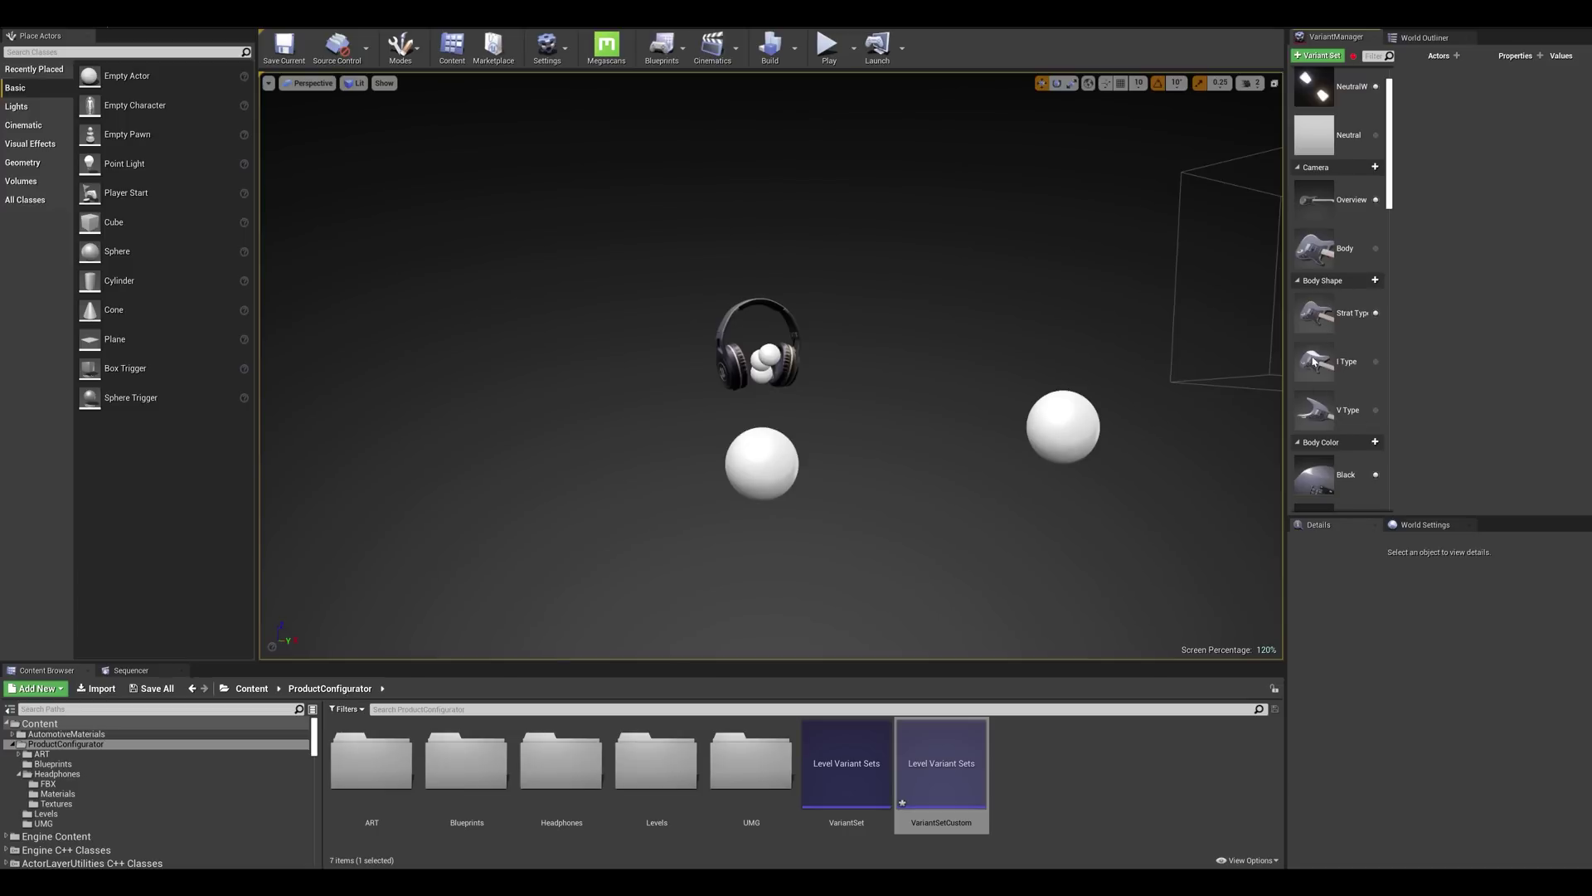
# Rename the Body Shape variant set to Speaker Cup and select its Strat through V Type variants.
pyautogui.rightClick(1338, 282)
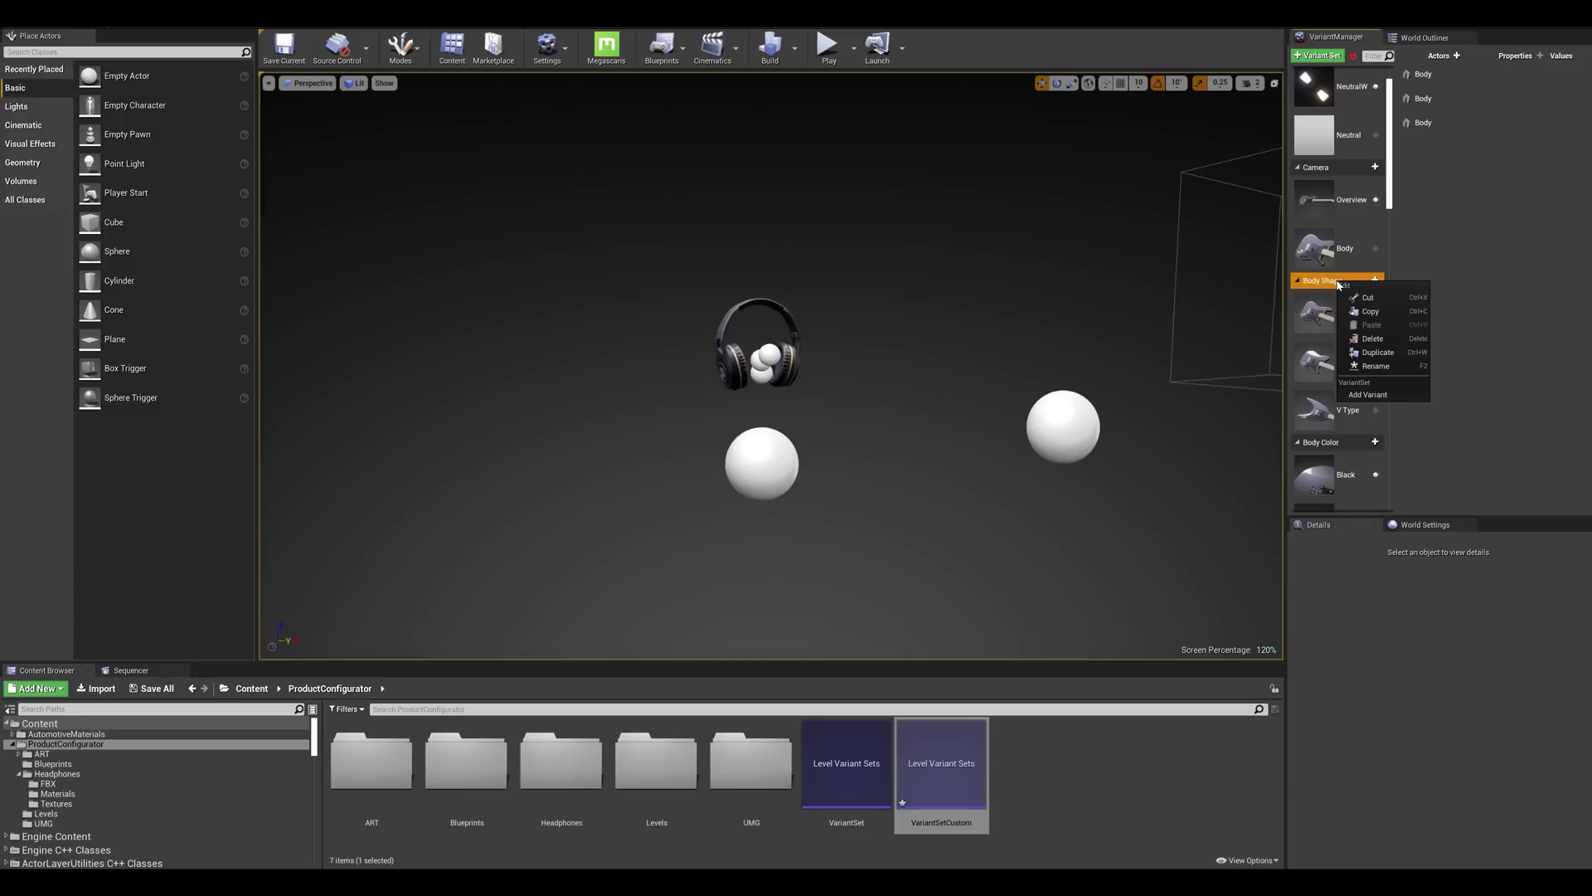
pyautogui.click(1378, 367)
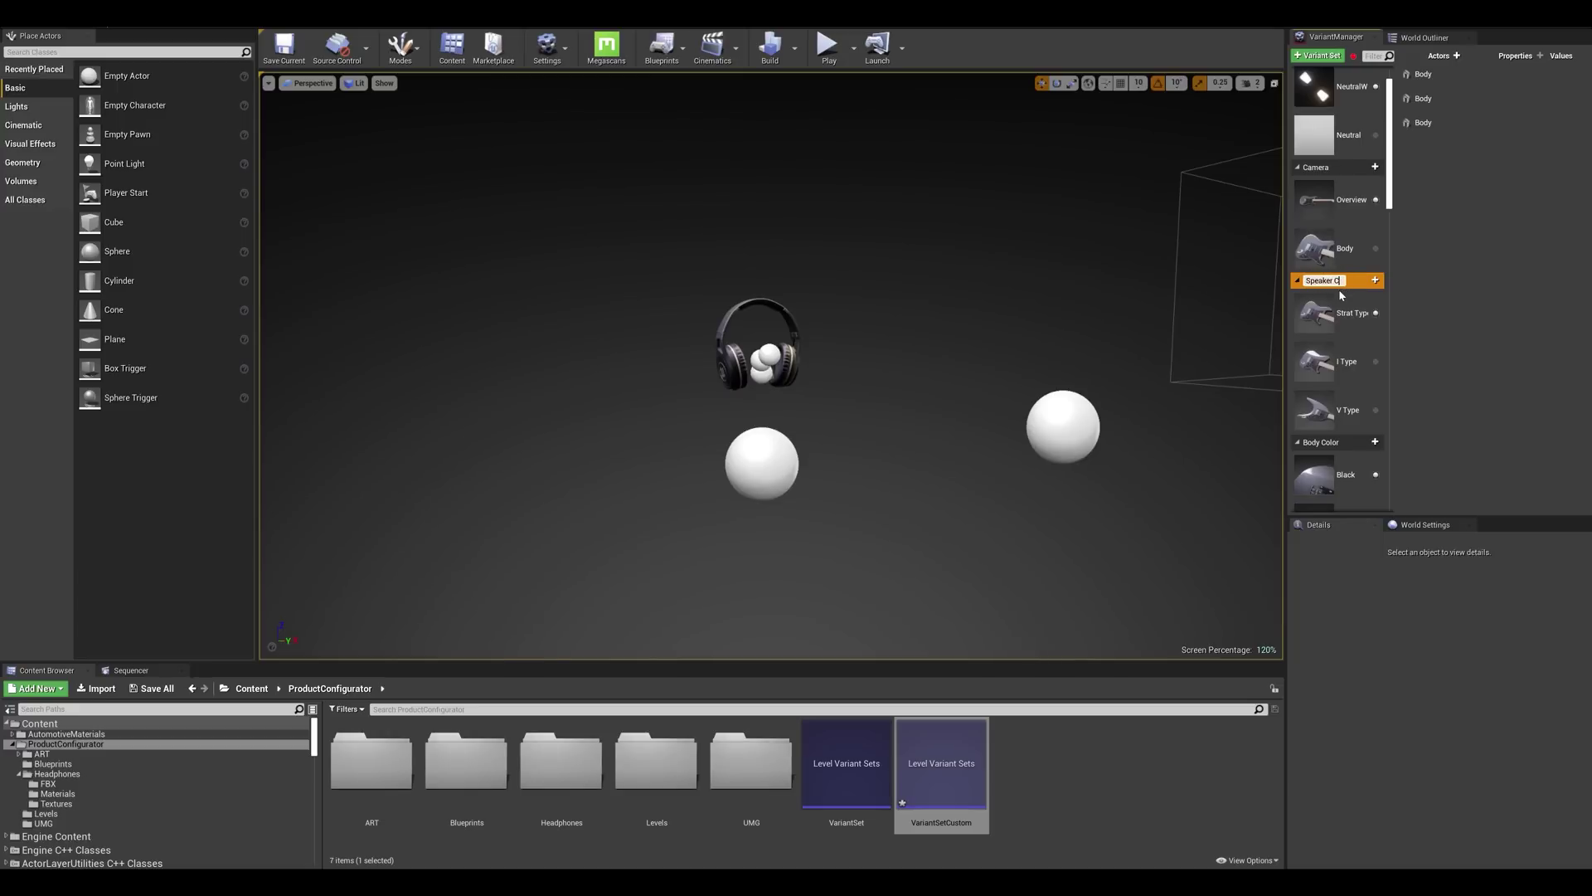
pyautogui.click(1352, 322)
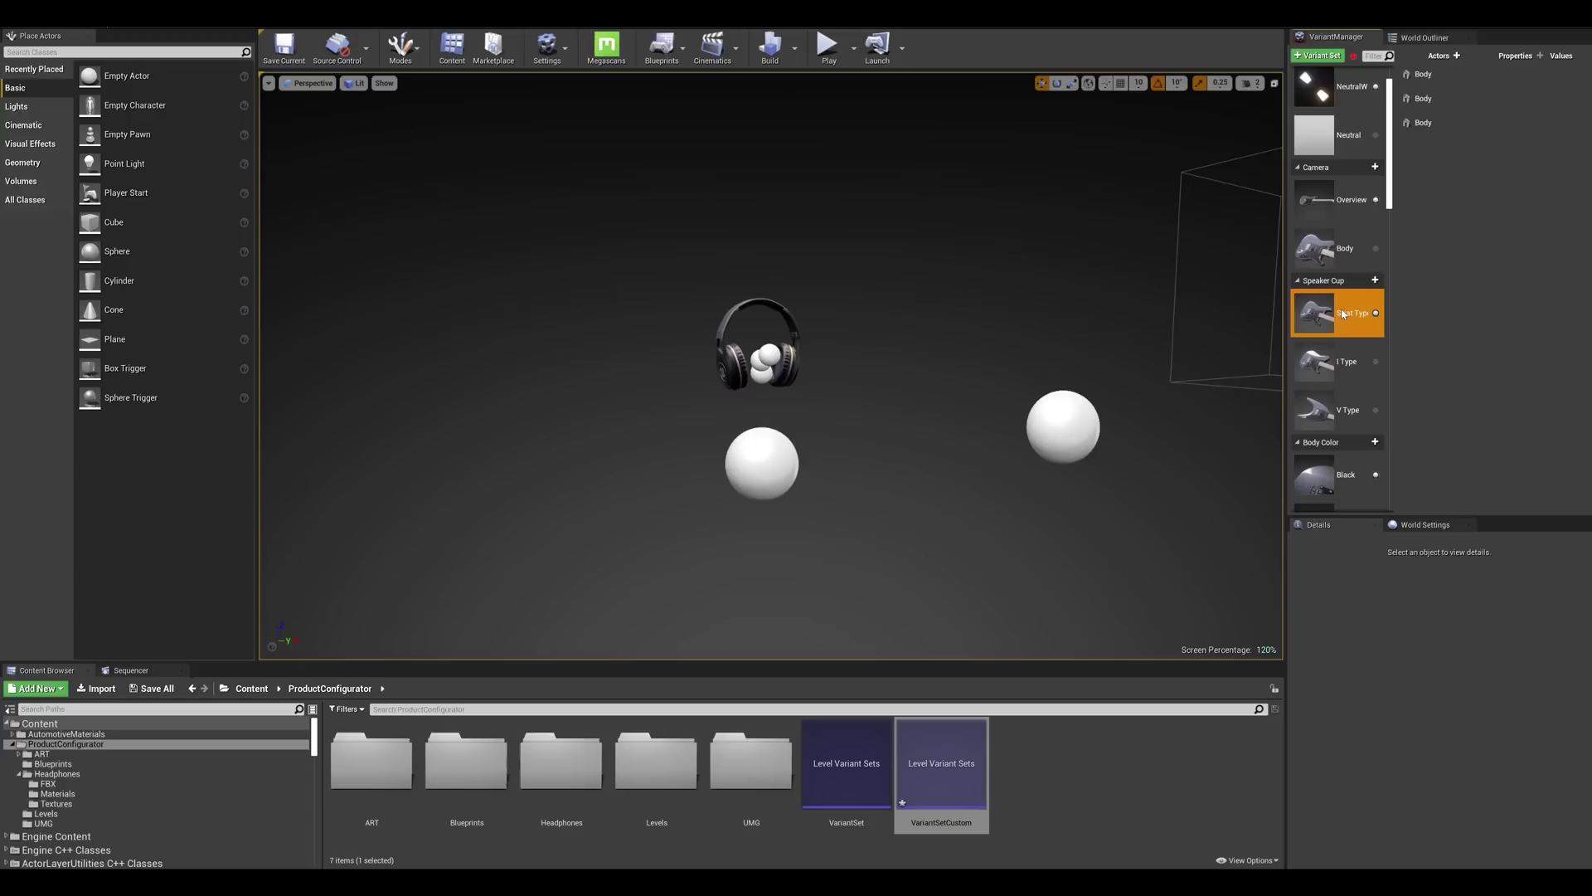
pyautogui.keyDown('shift'); pyautogui.click(1340, 414); pyautogui.keyUp('shift')
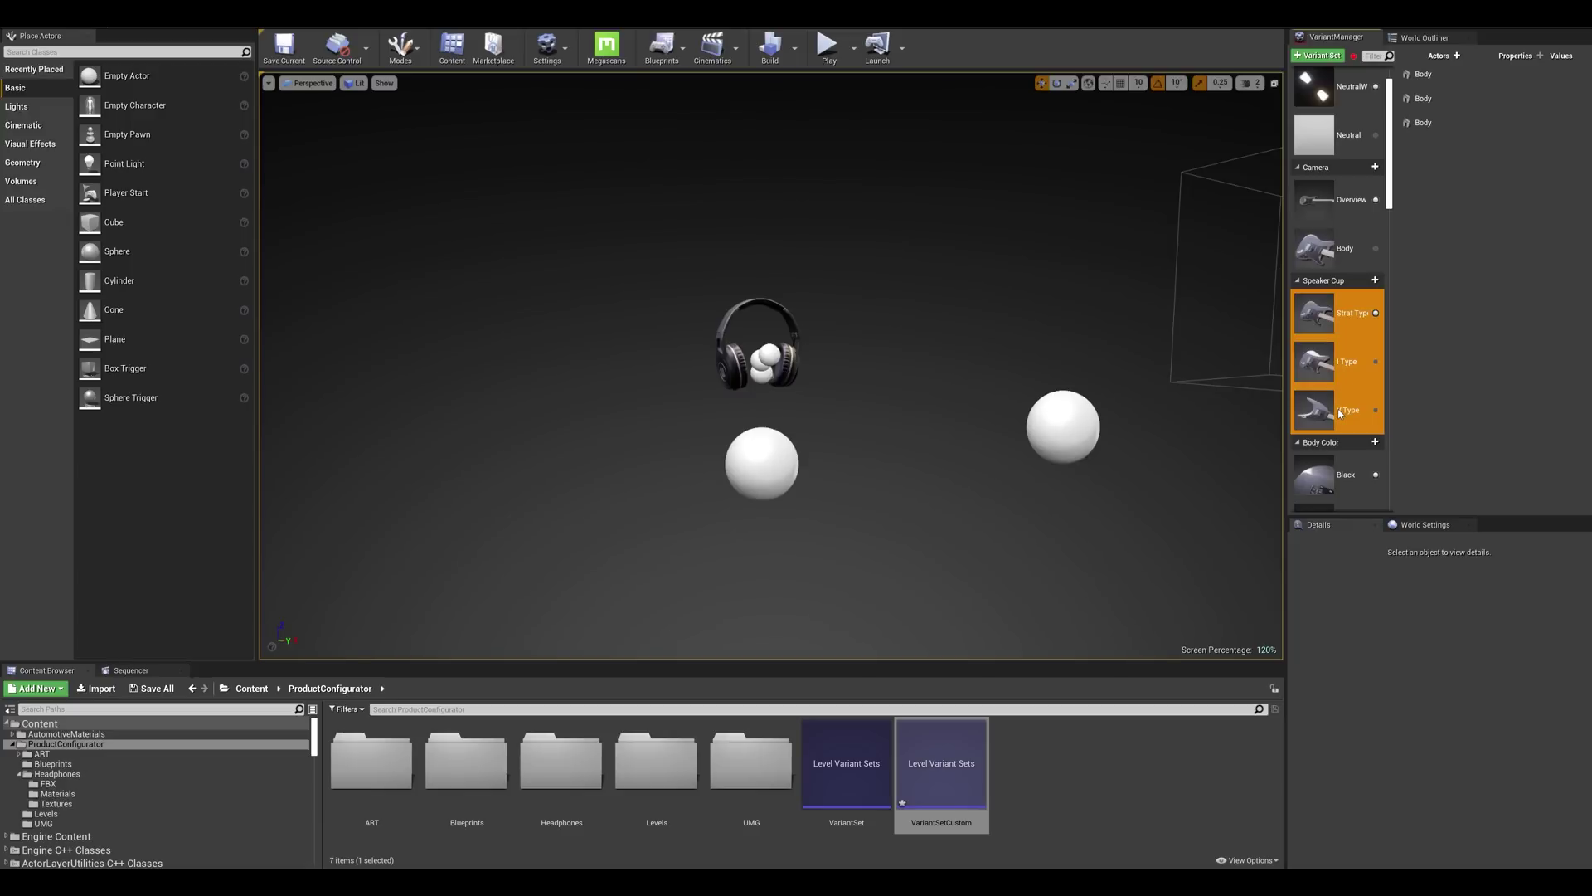
# Delete the three Speaker Cup variants and rename Body Color to Headband Color.
pyautogui.press('Delete')
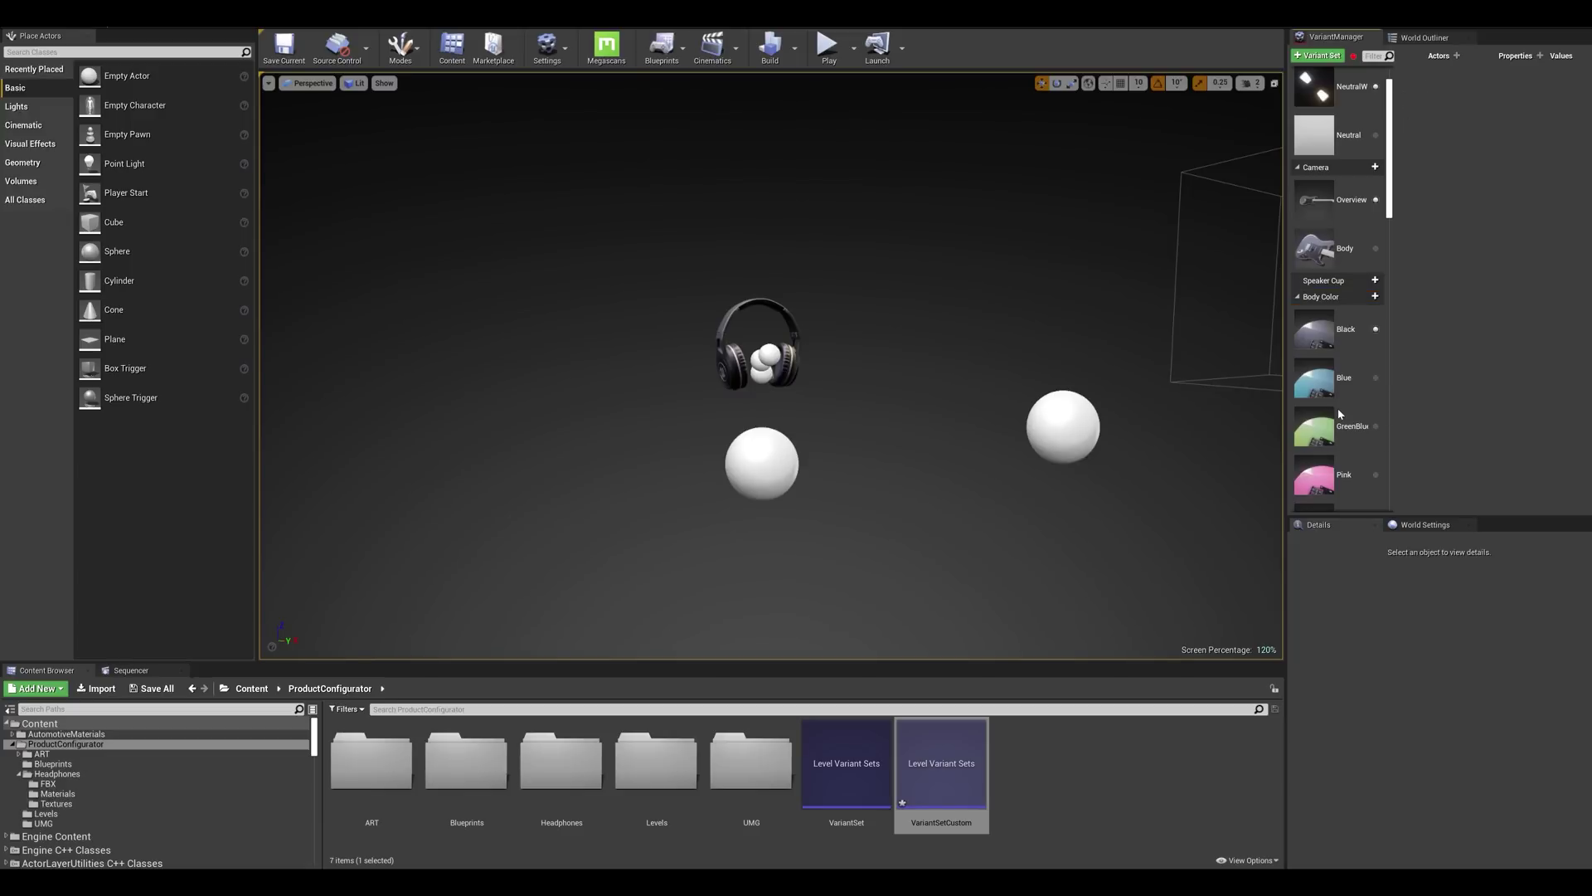
pyautogui.click(1328, 300)
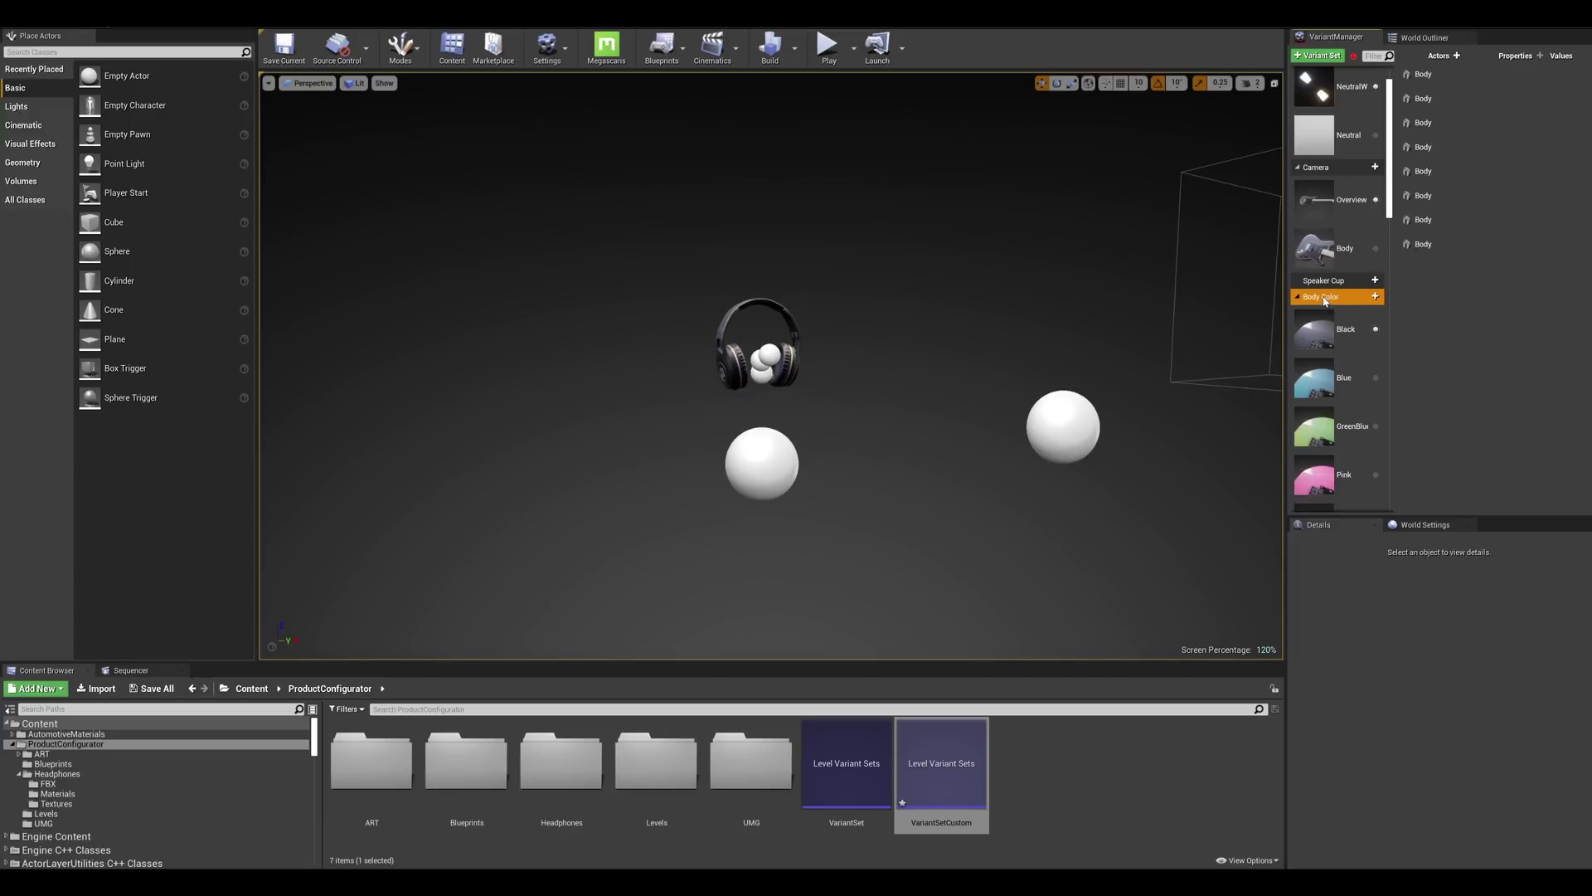
pyautogui.rightClick(1325, 300)
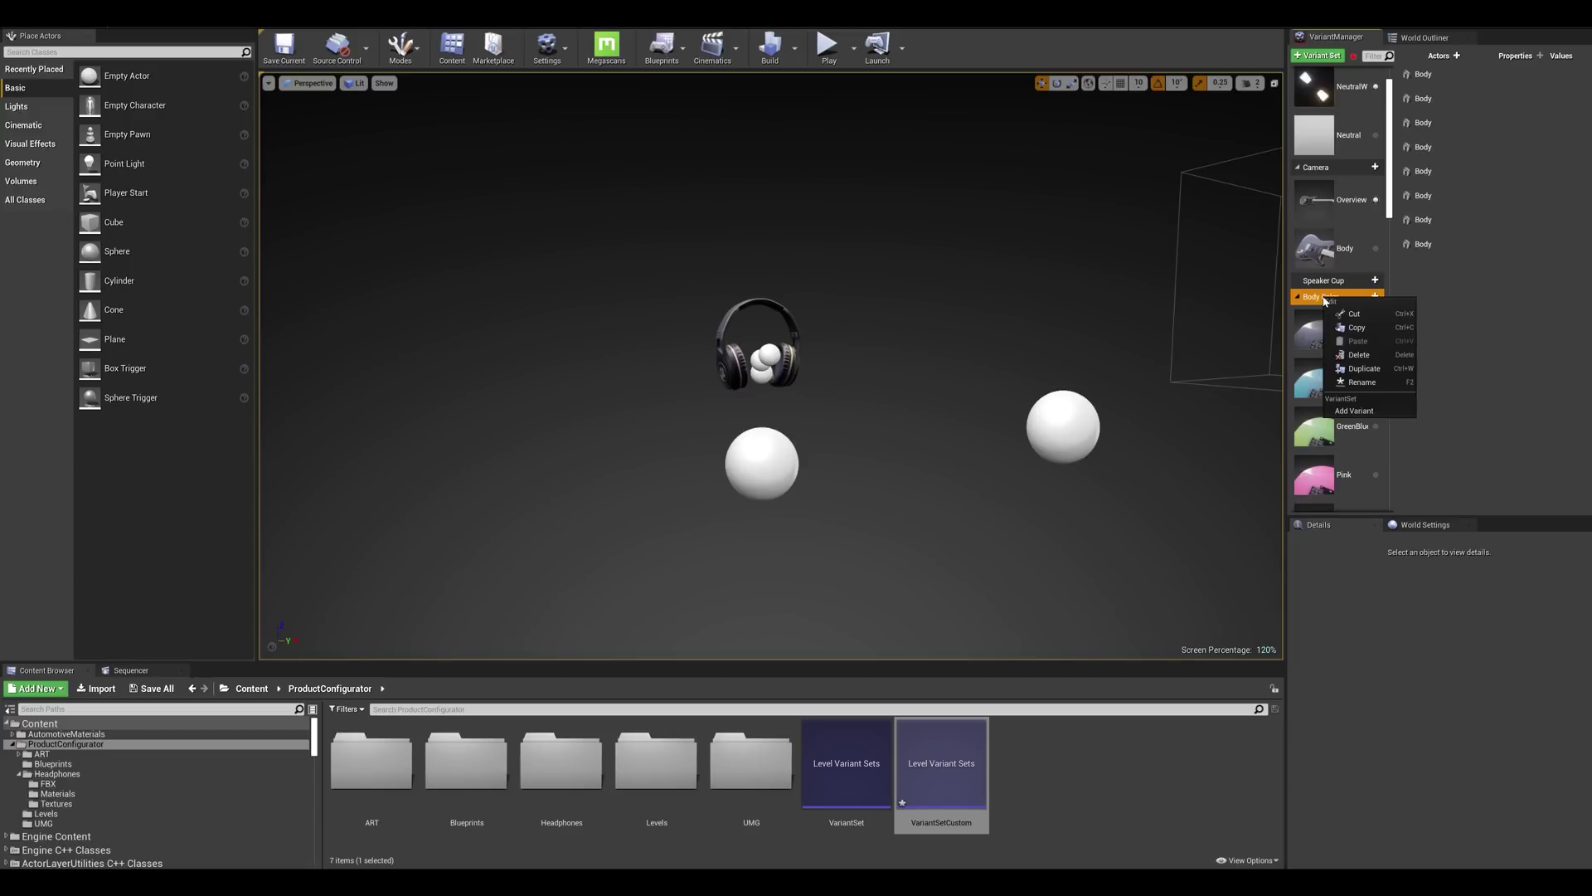
pyautogui.click(1364, 382)
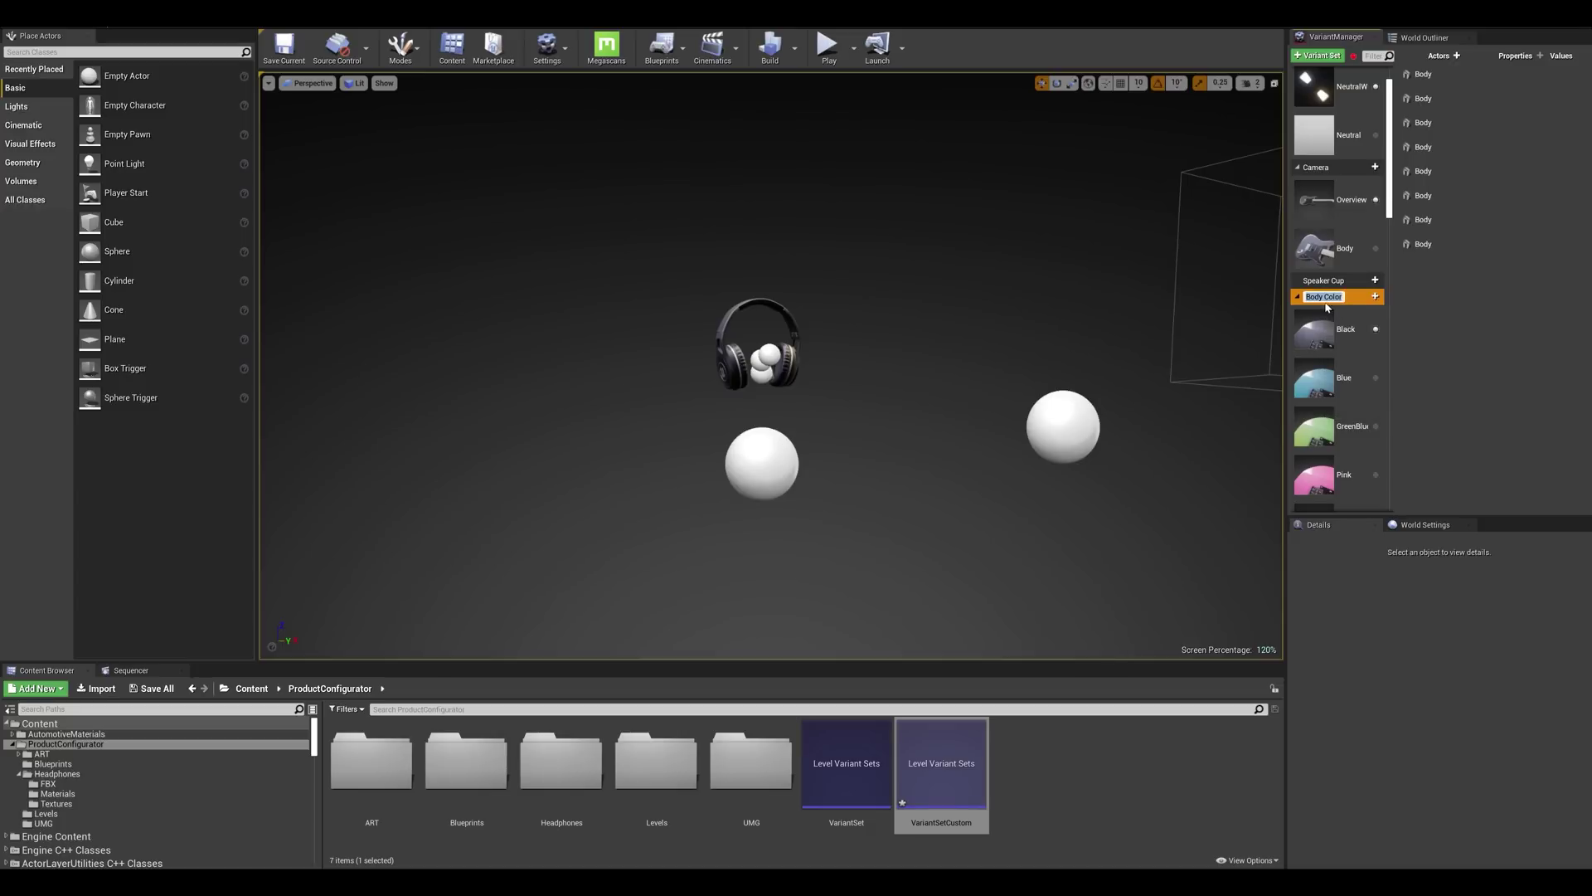
pyautogui.doubleClick(1315, 297)
pyautogui.write('Headband')
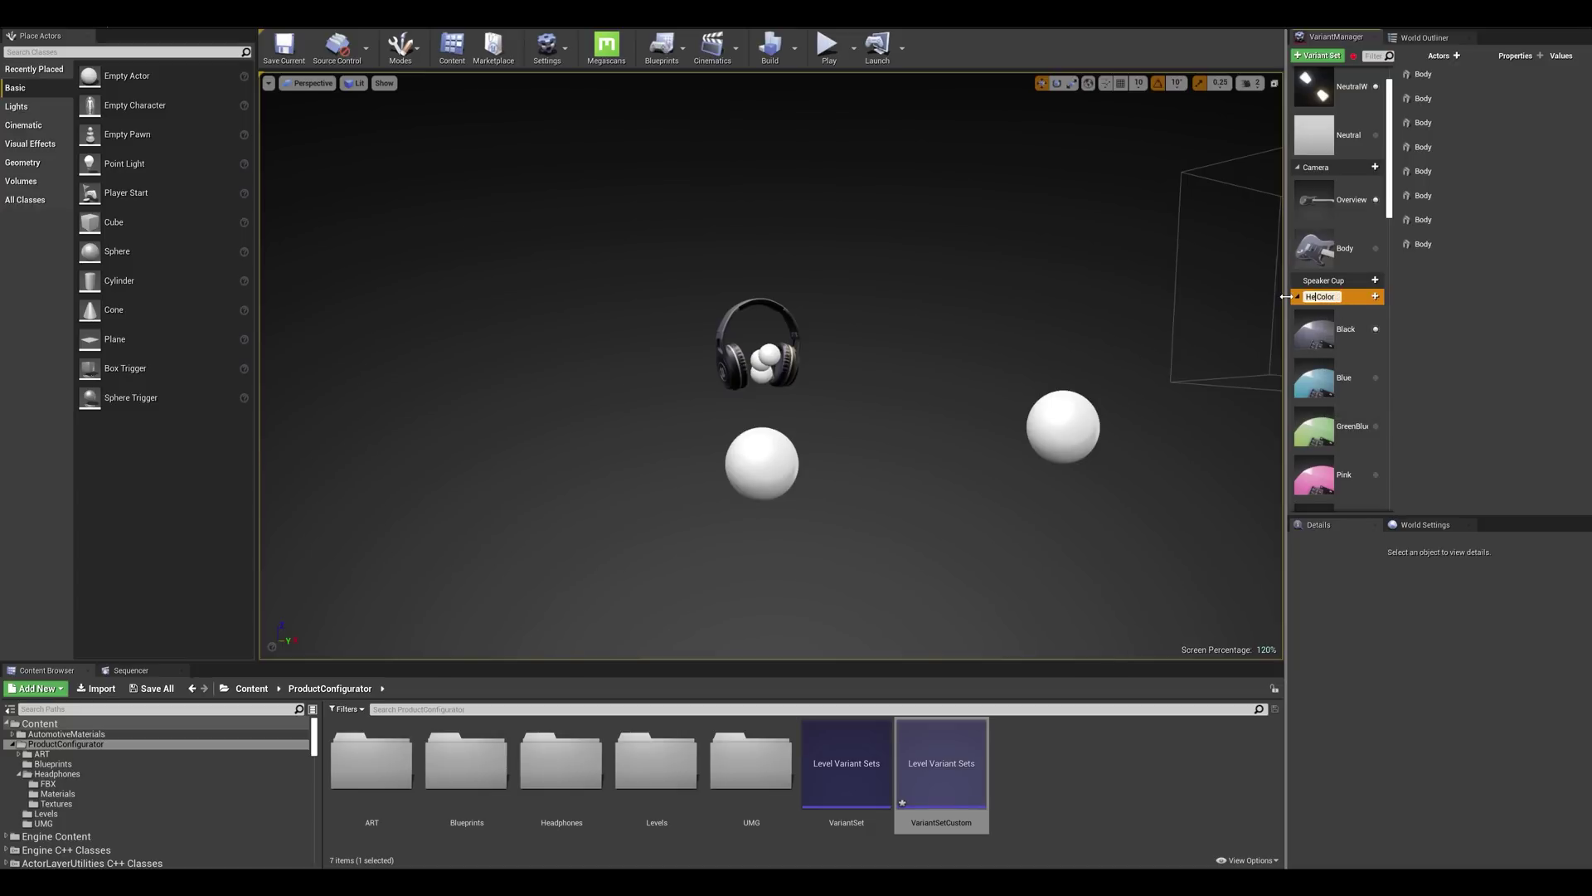
pyautogui.click(1352, 329)
# Collapse the Headband Color set and select the leftover guitar sets starting from Hardware.
pyautogui.moveTo(1390, 211); pyautogui.dragTo(1393, 301)
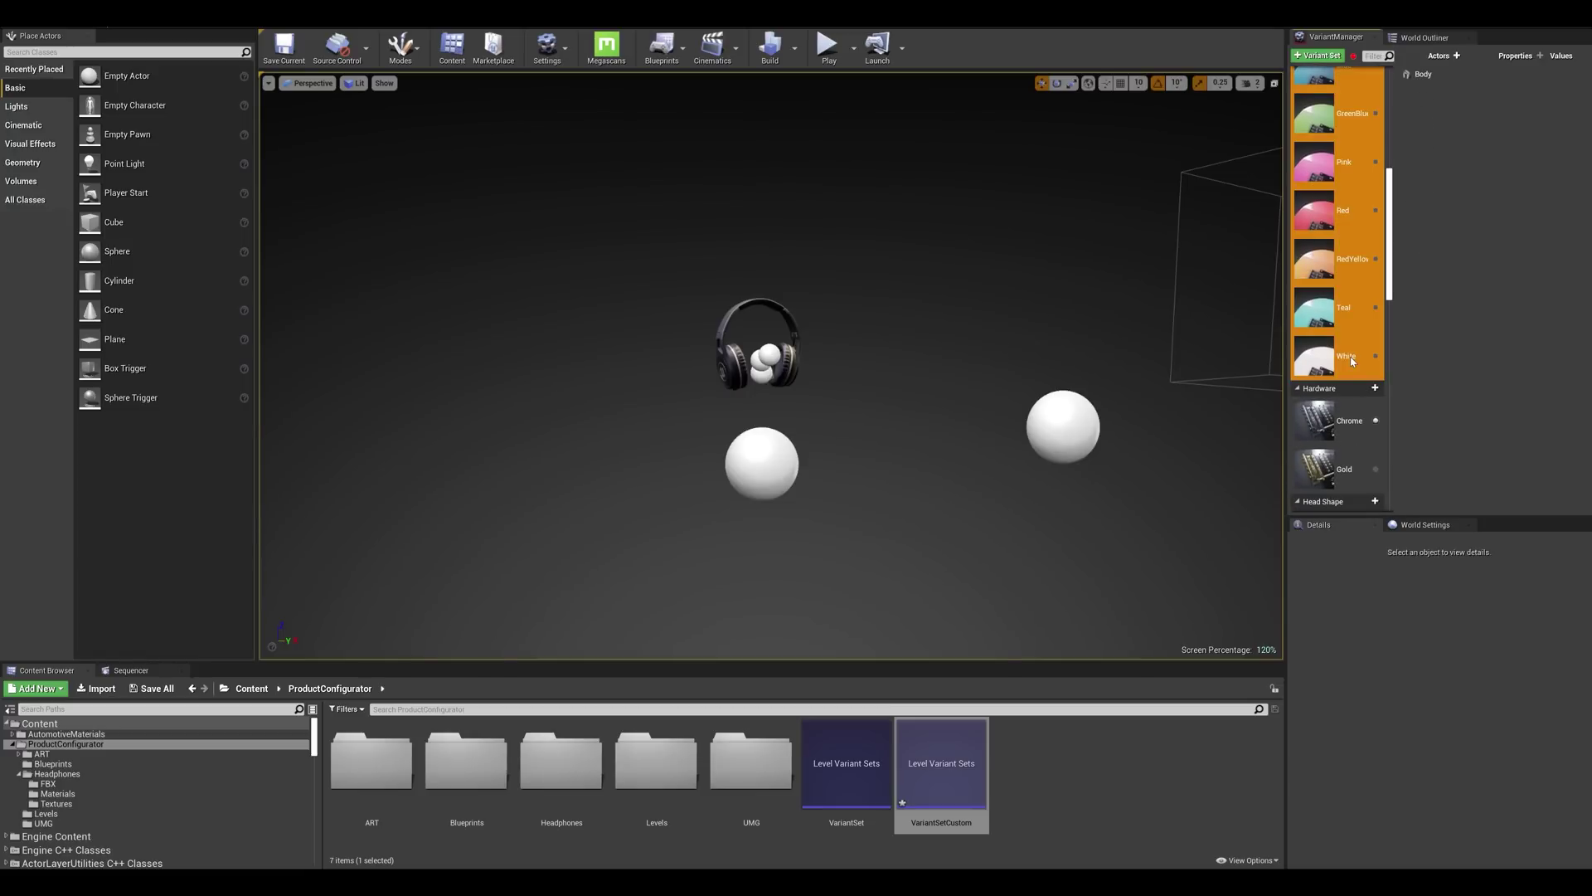
pyautogui.click(1351, 221)
pyautogui.scroll(3, 1351, 222)
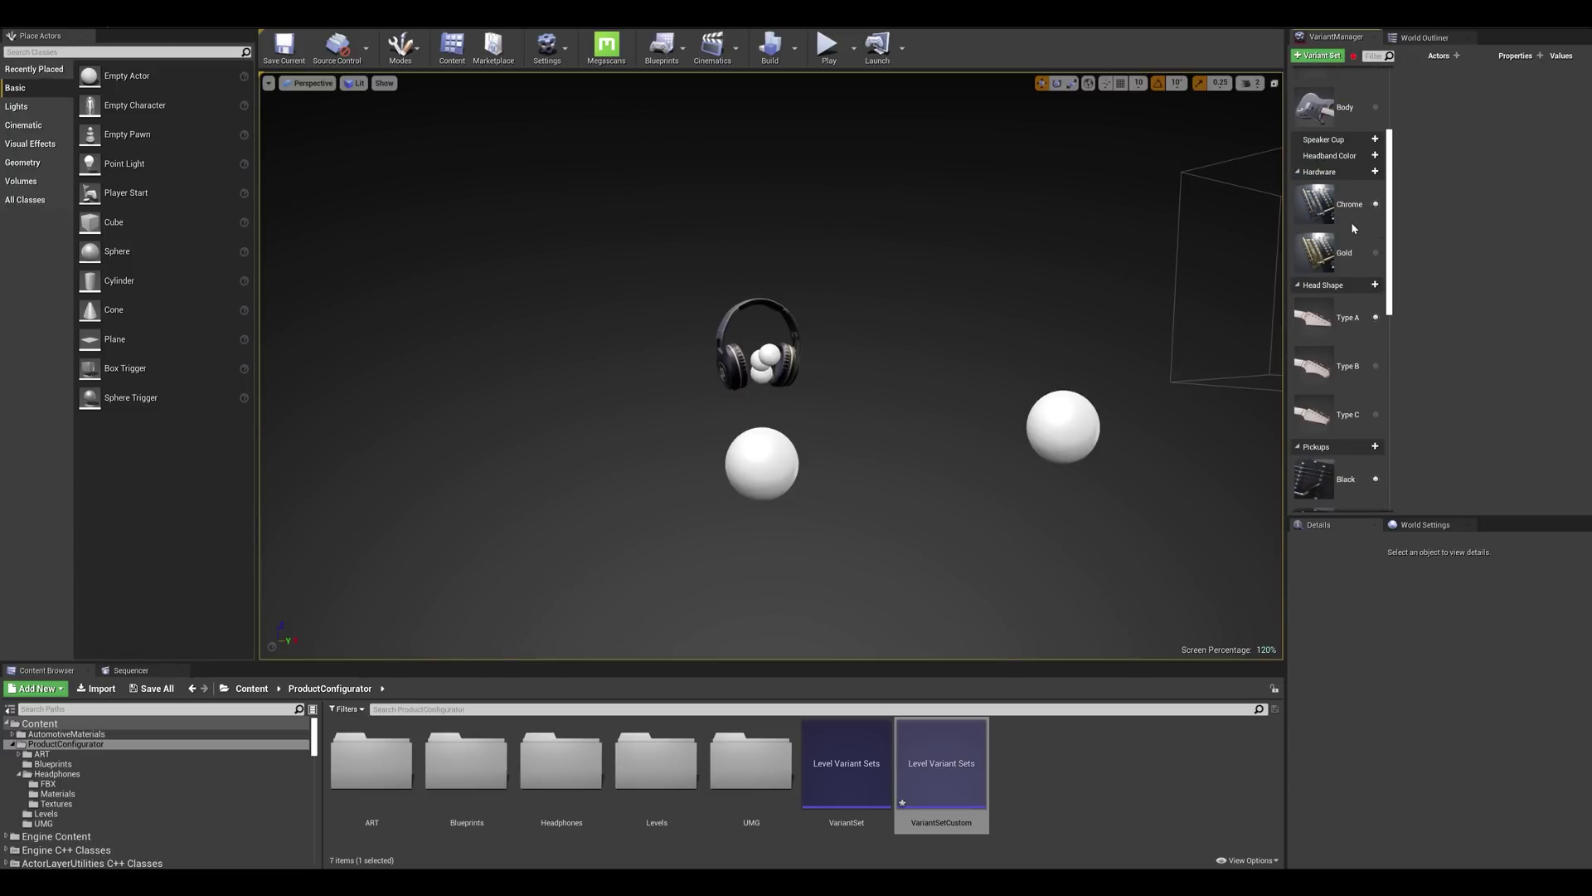
pyautogui.click(1350, 214)
pyautogui.moveTo(1389, 203); pyautogui.dragTo(1366, 450)
# Remove the leftover guitar variant sets and rename the Body camera variant to '3/4 view'.
pyautogui.click(1325, 498)
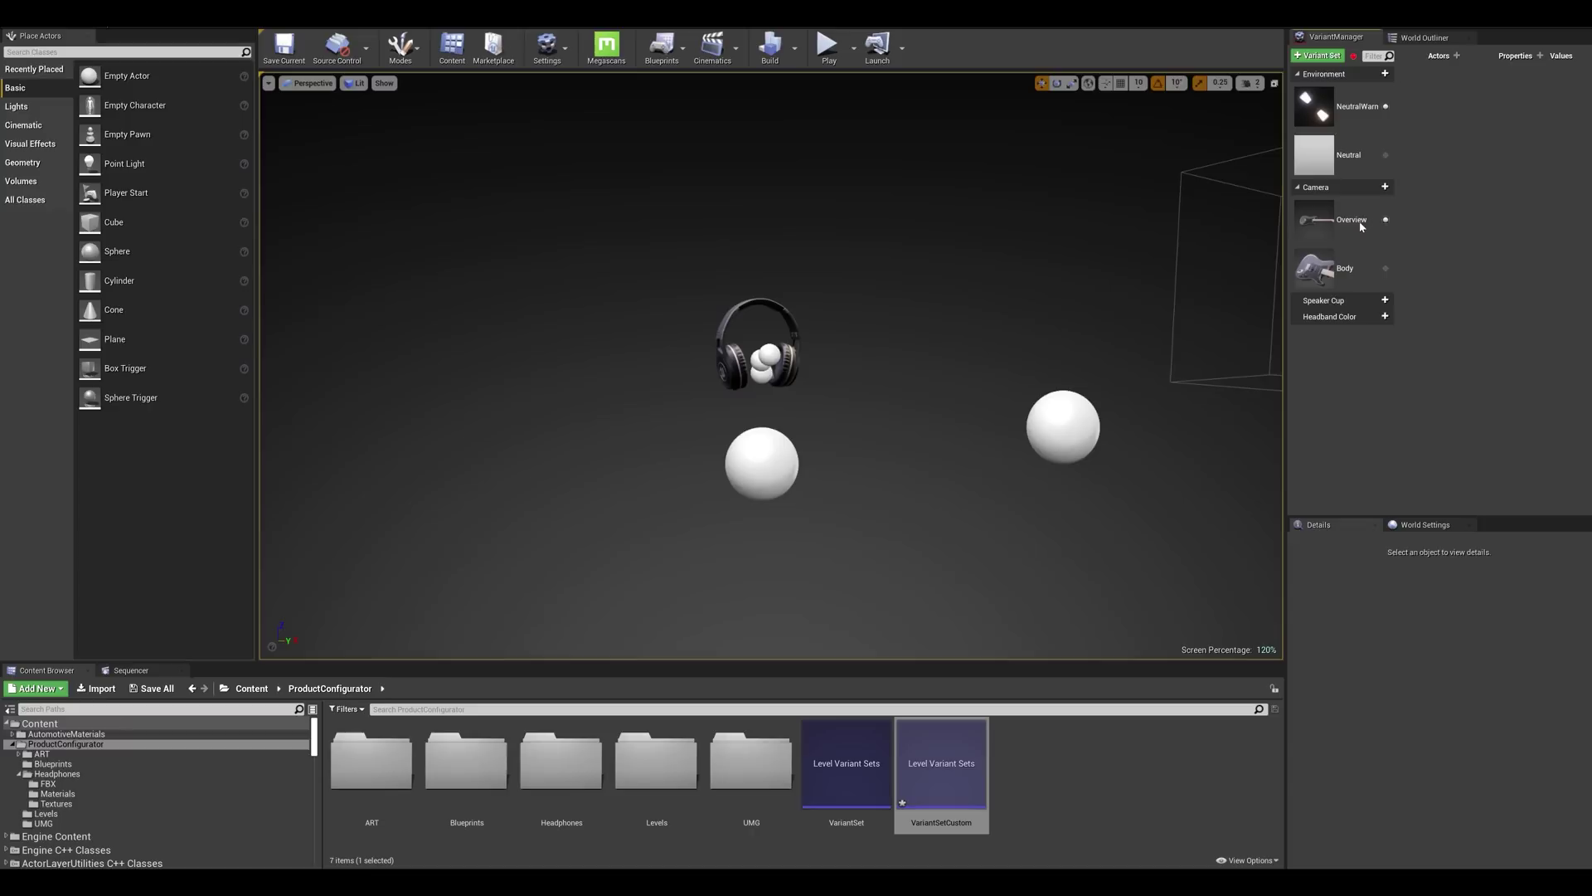
pyautogui.click(1337, 272)
pyautogui.rightClick(1342, 268)
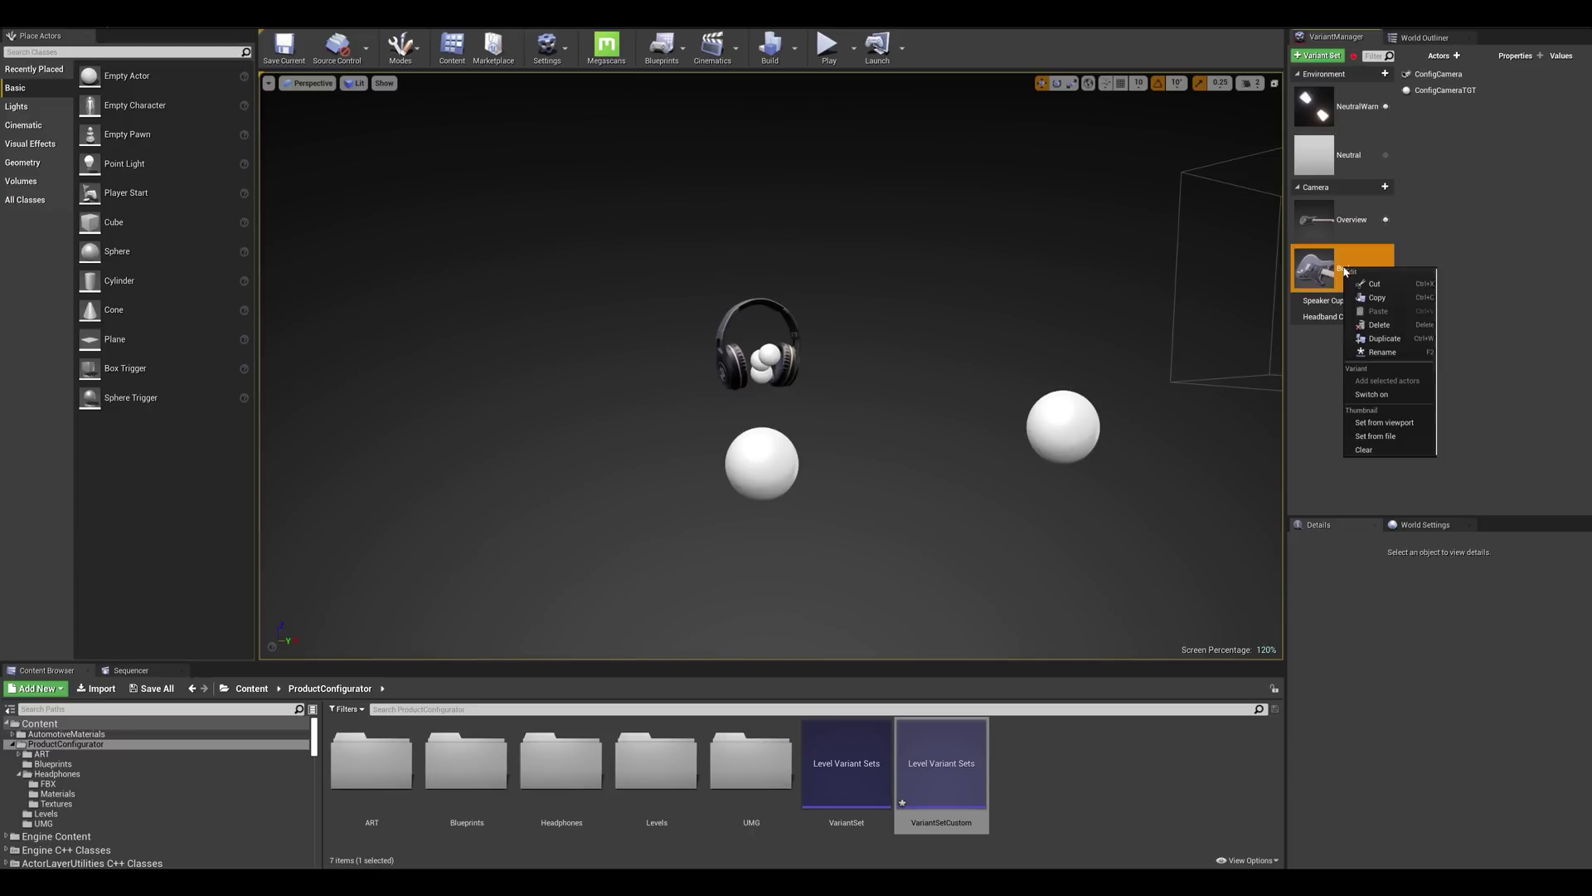
pyautogui.click(1374, 358)
pyautogui.write('3/')
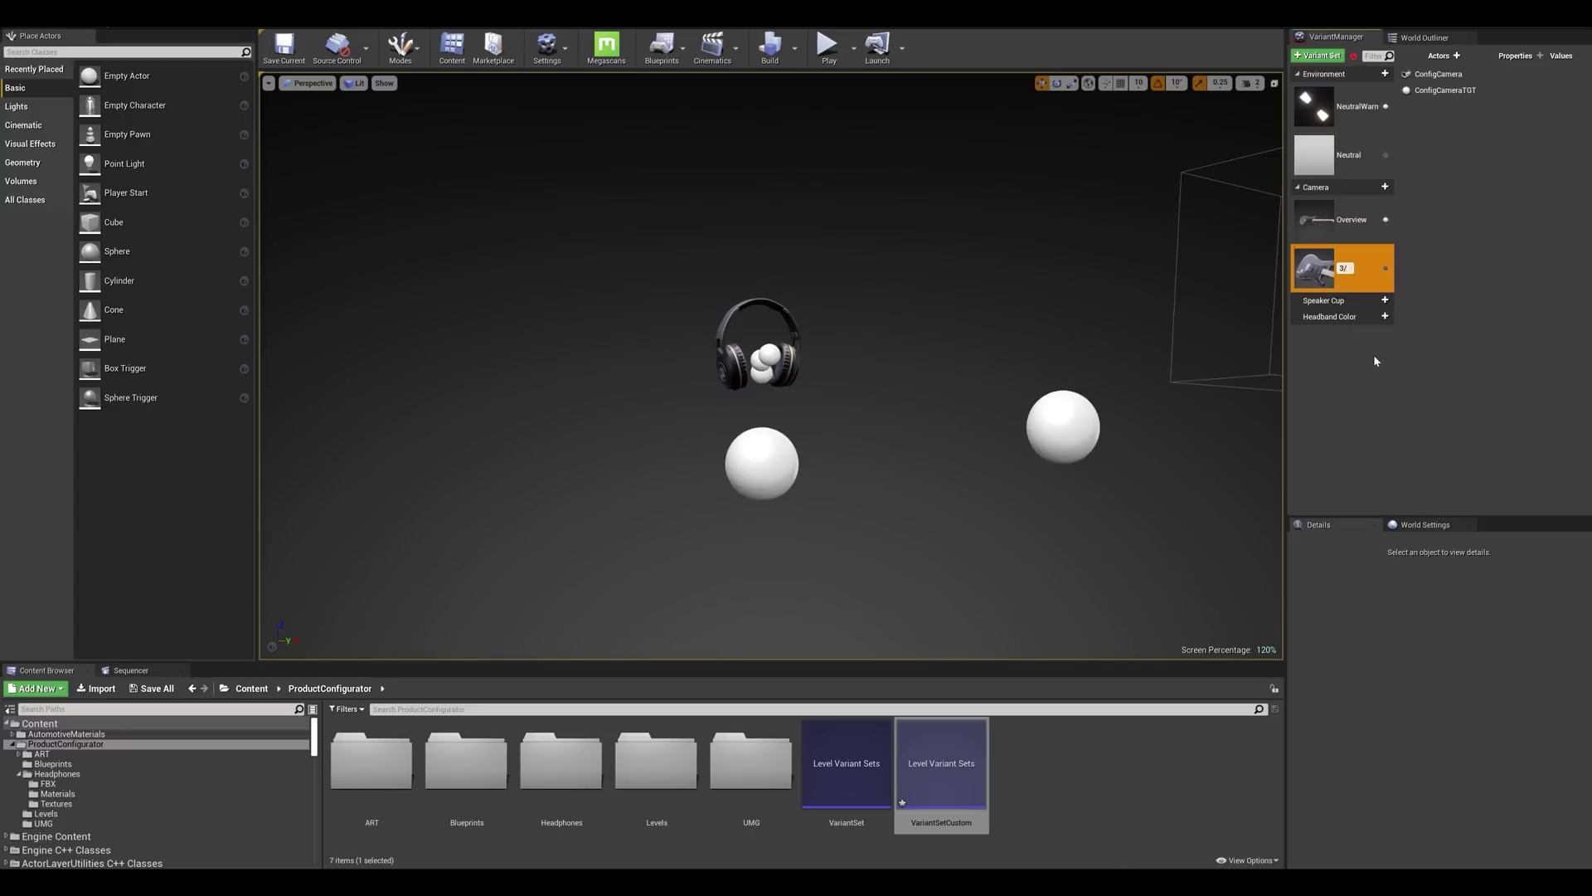
pyautogui.write('4 view')
pyautogui.press('Return')
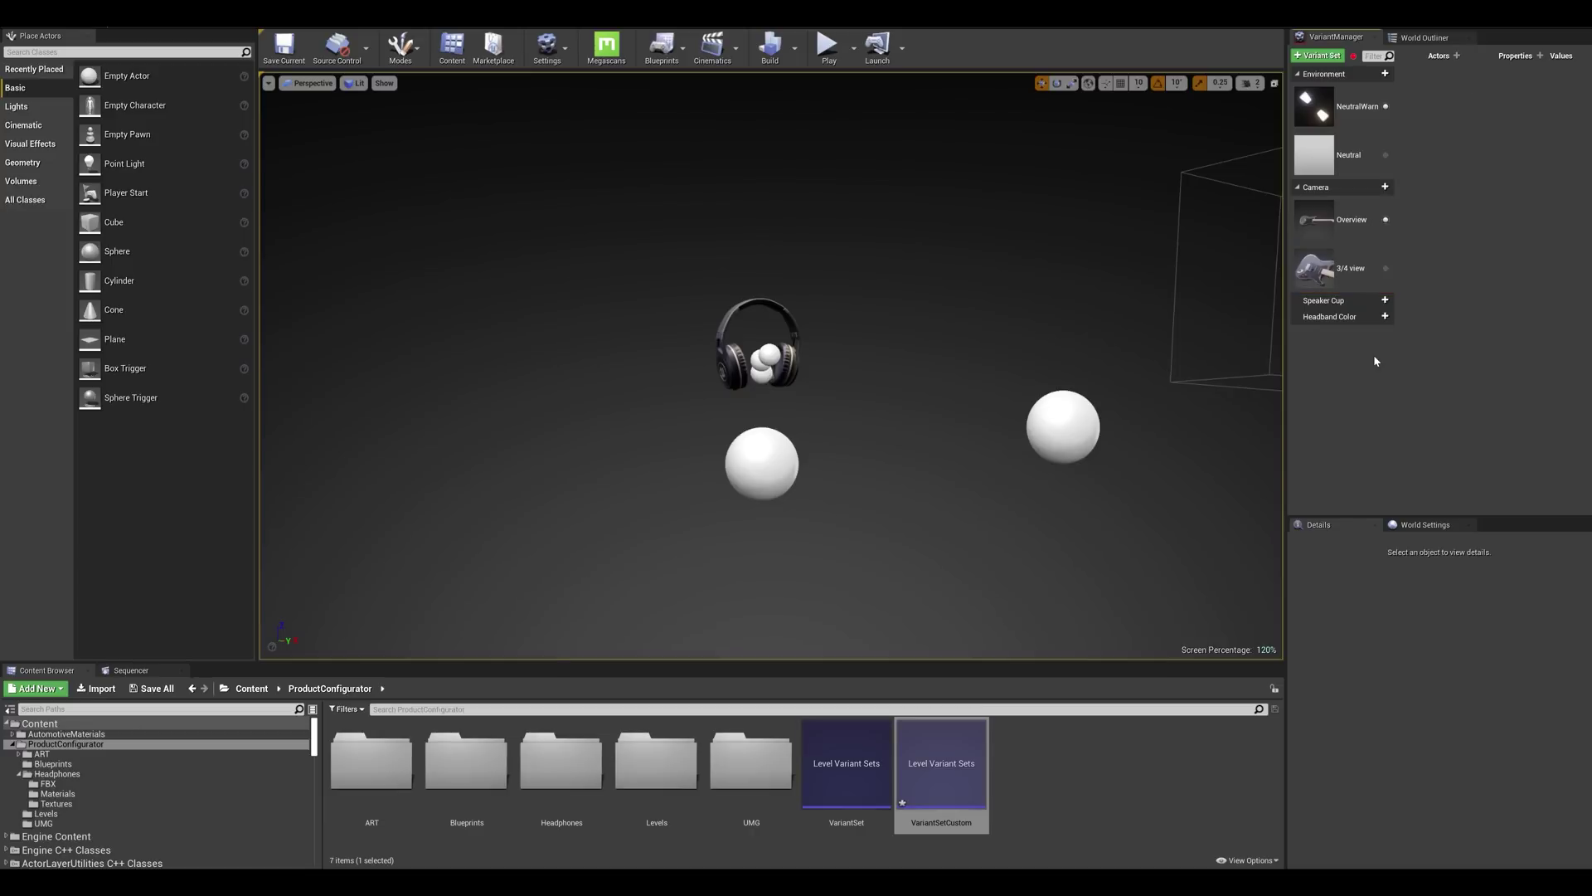
pyautogui.click(1360, 273)
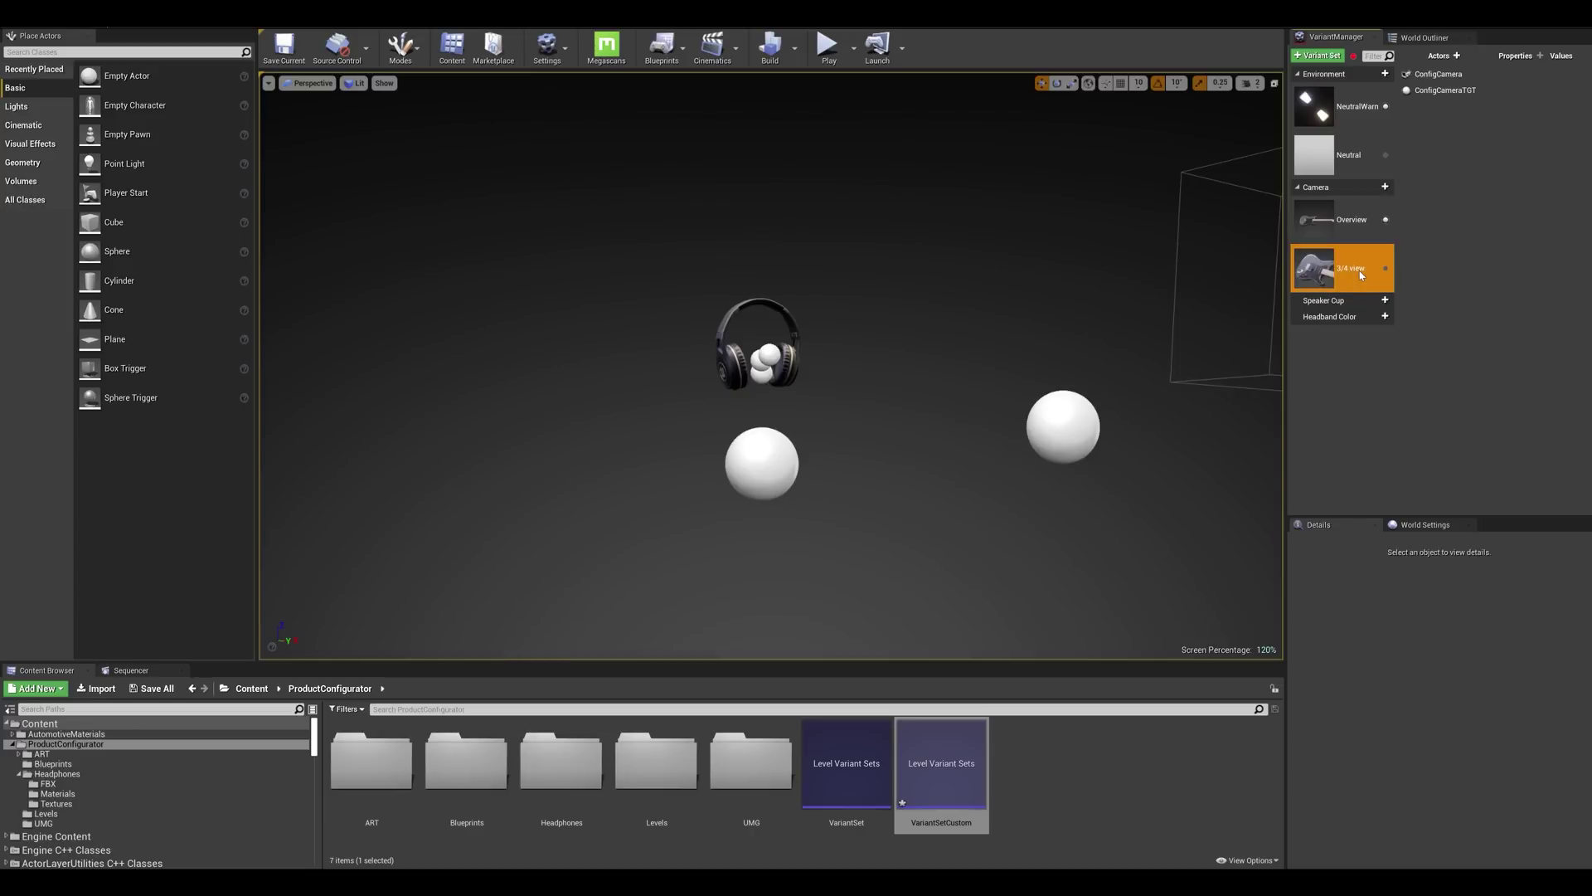
# Pilot the viewport through ConfigCamera and activate the 3/4 view camera variant.
pyautogui.click(312, 83)
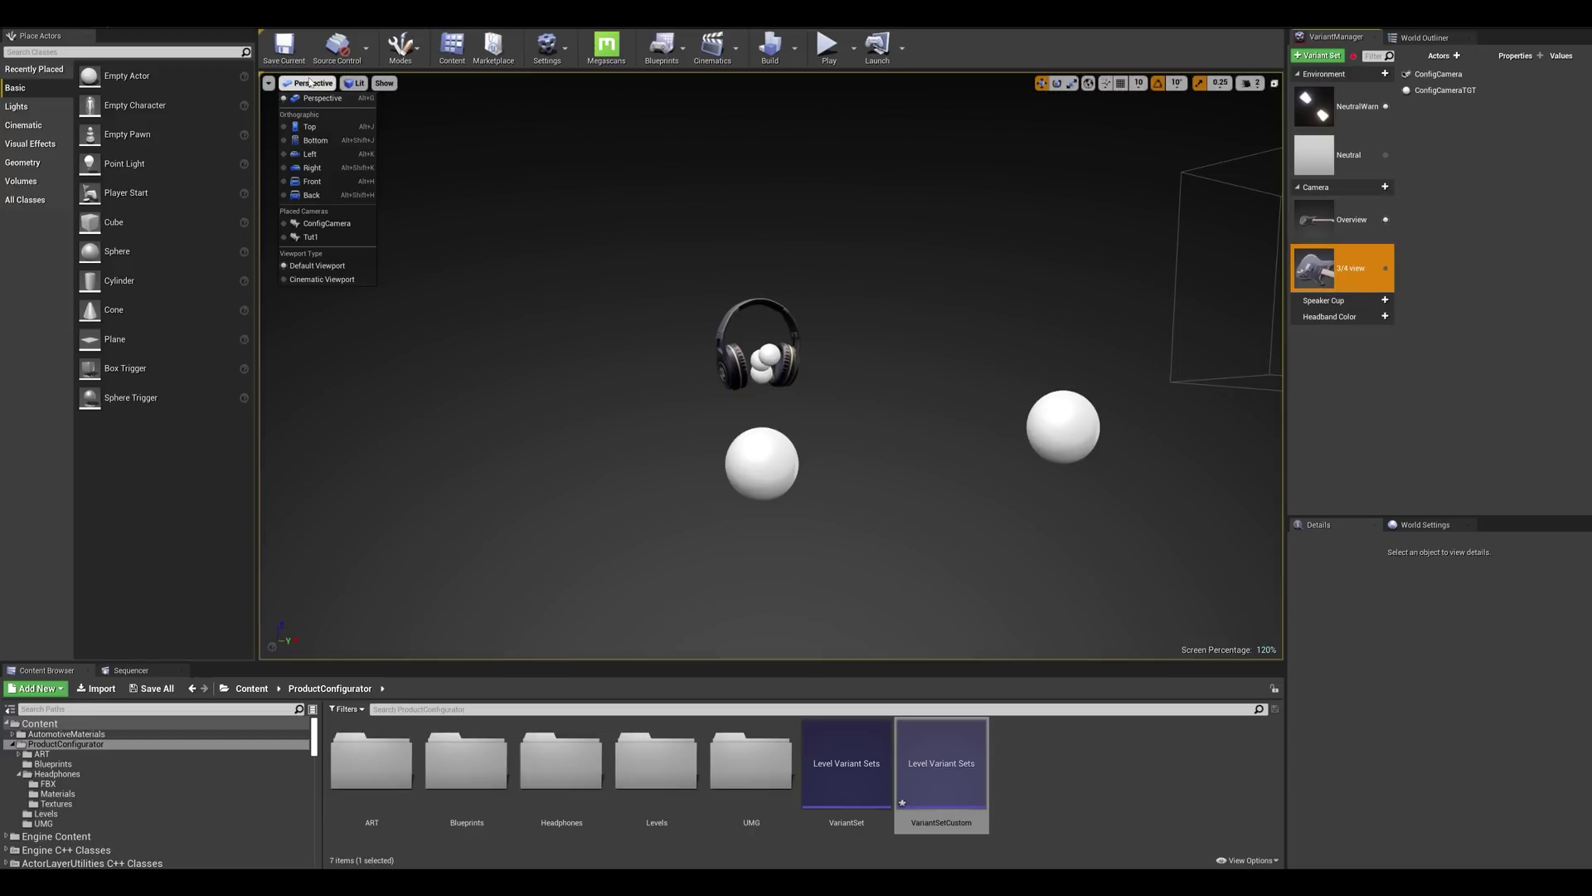
pyautogui.click(327, 224)
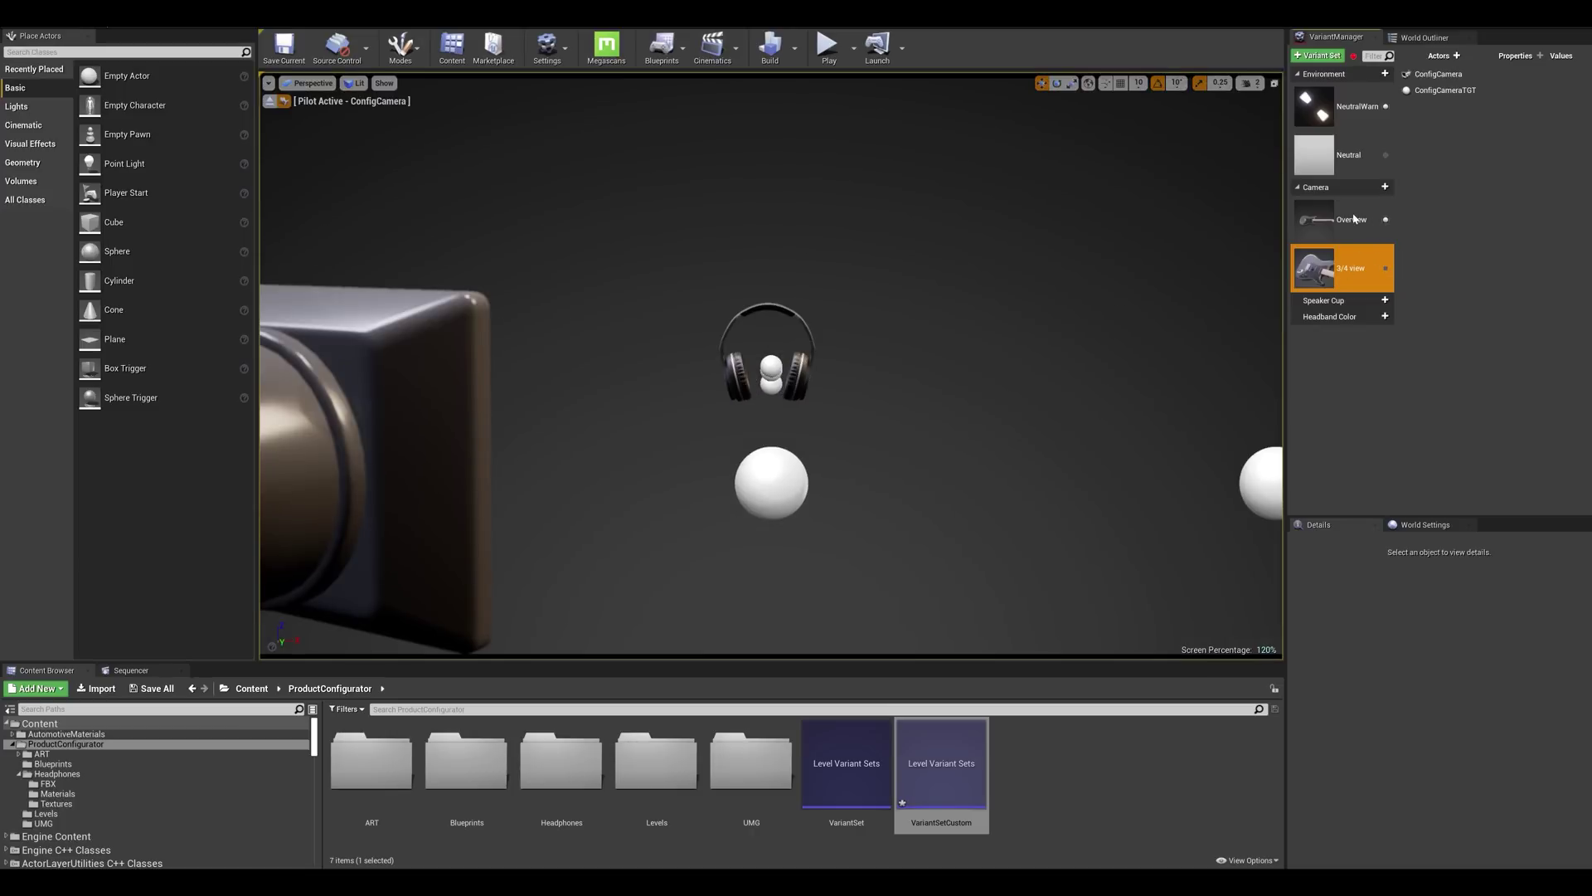
pyautogui.click(1354, 219)
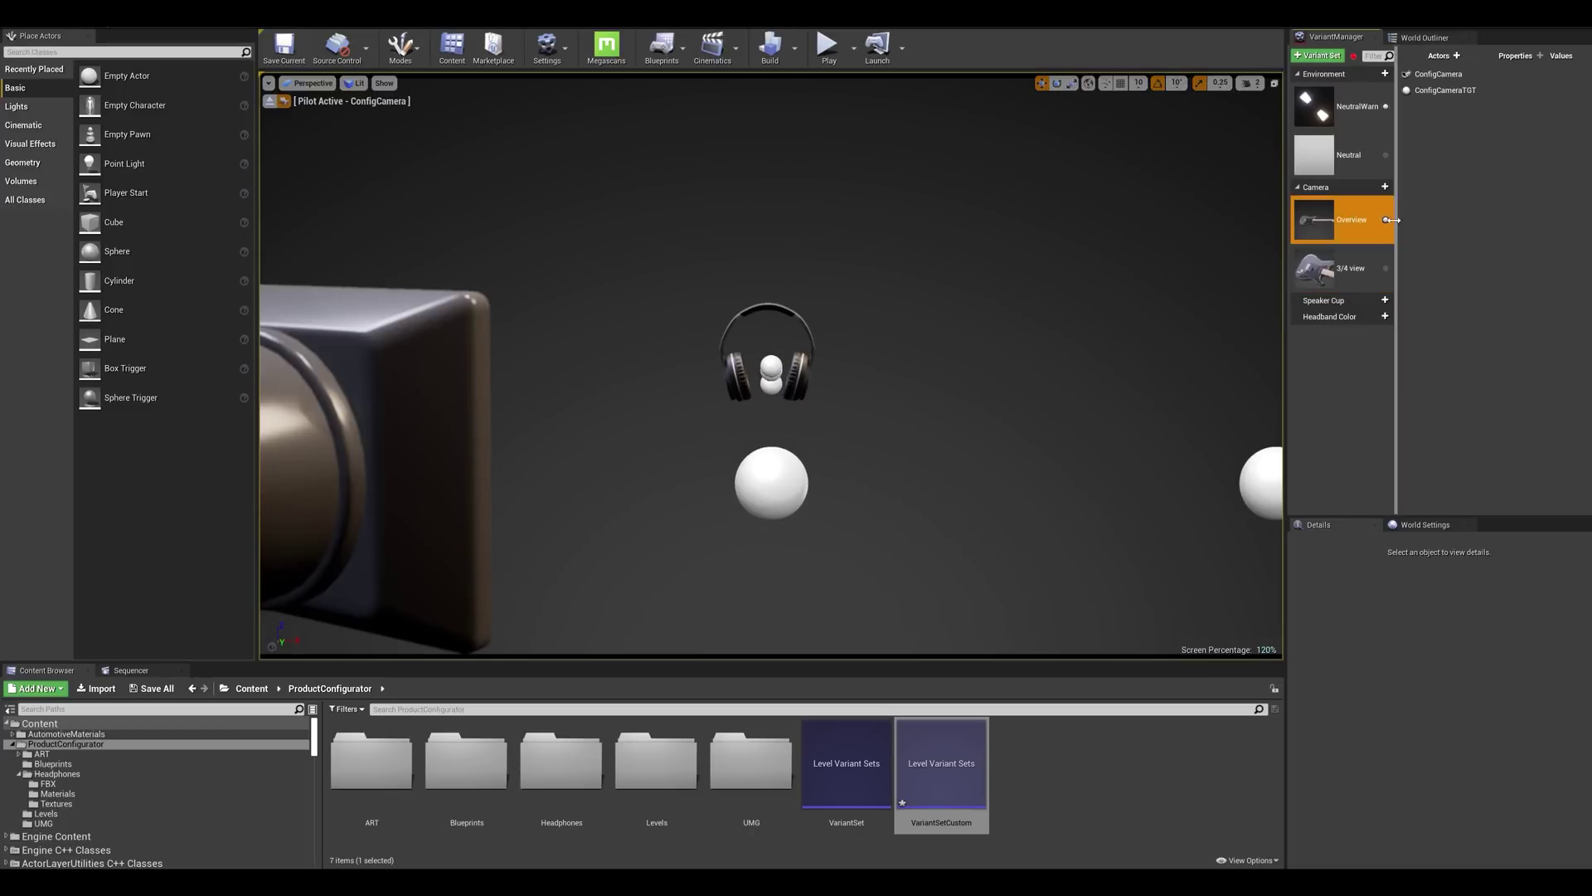
pyautogui.click(1386, 269)
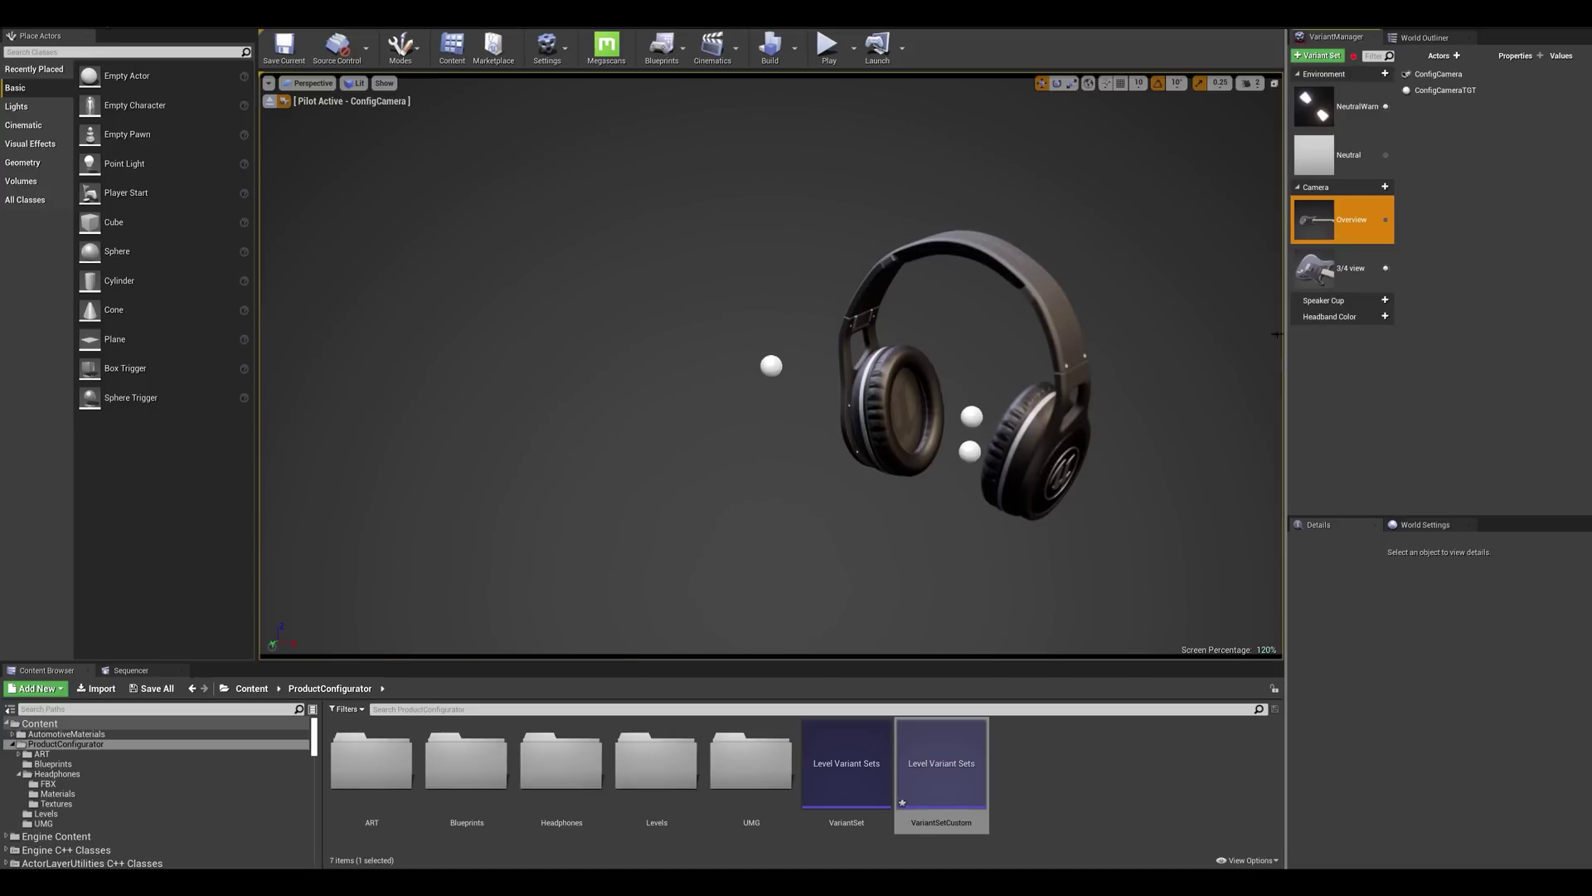
# Move ConfigCameraTGT so the headphones sit centred in the 3/4 view.
pyautogui.click(1342, 275)
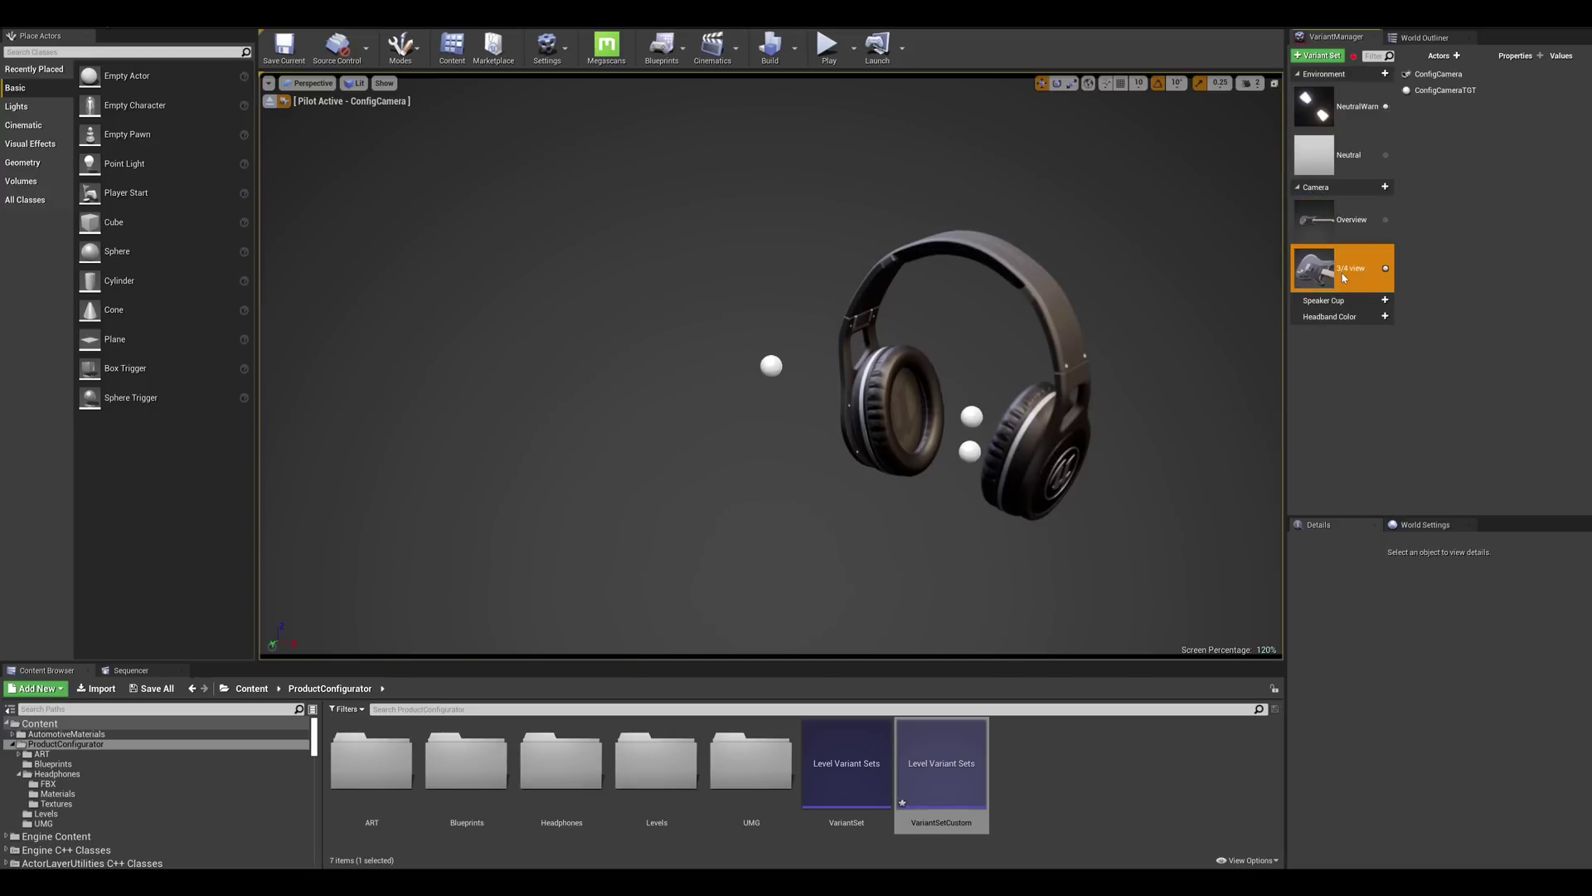
pyautogui.click(769, 363)
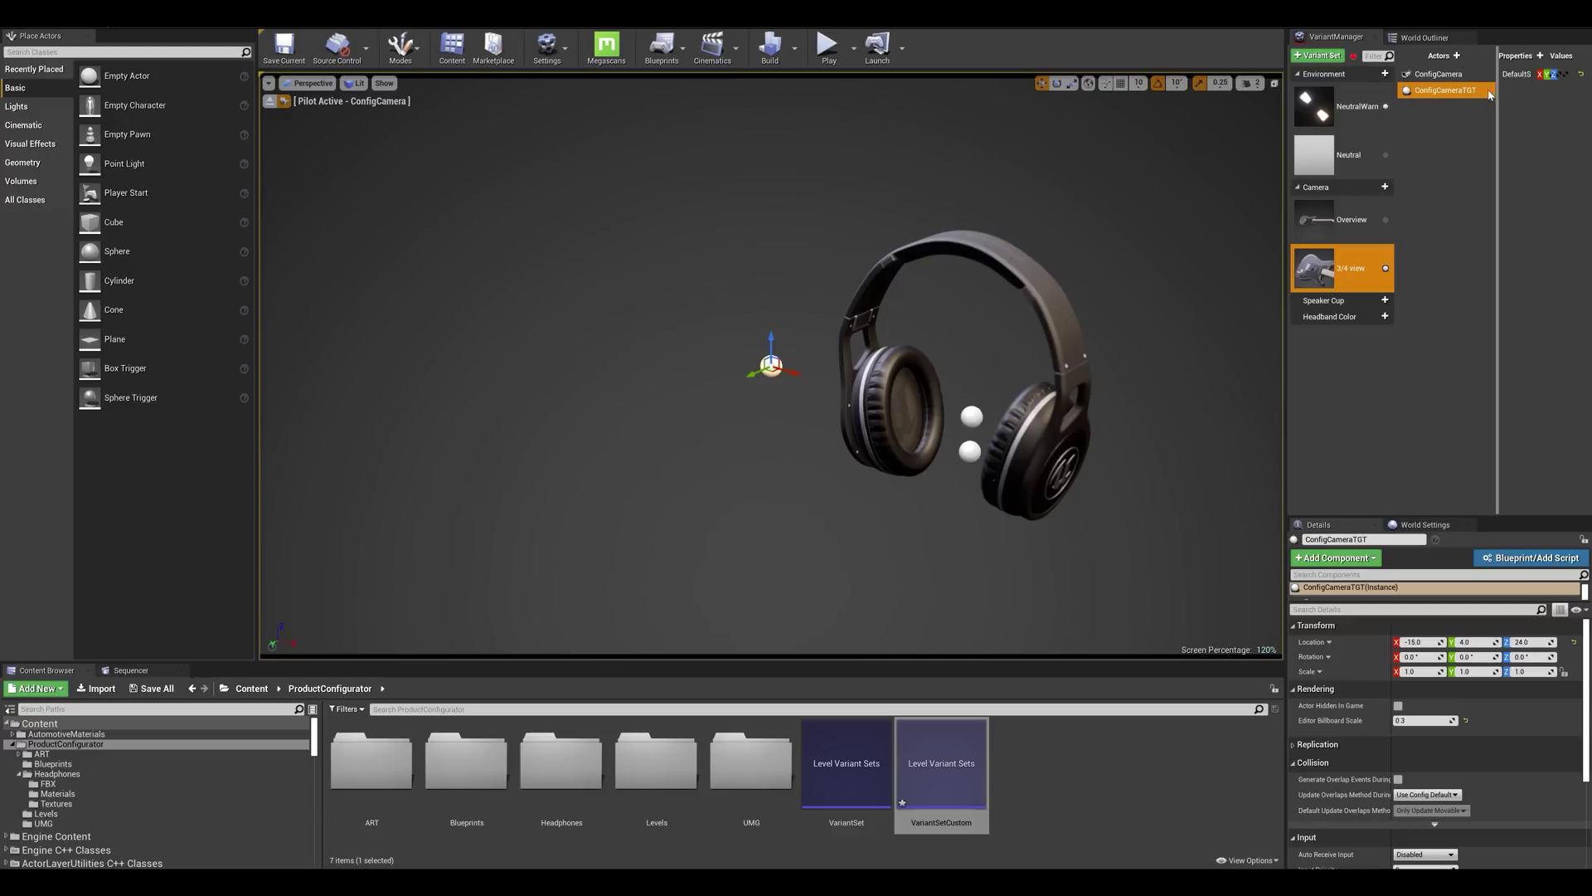
pyautogui.moveTo(771, 369); pyautogui.dragTo(969, 424)
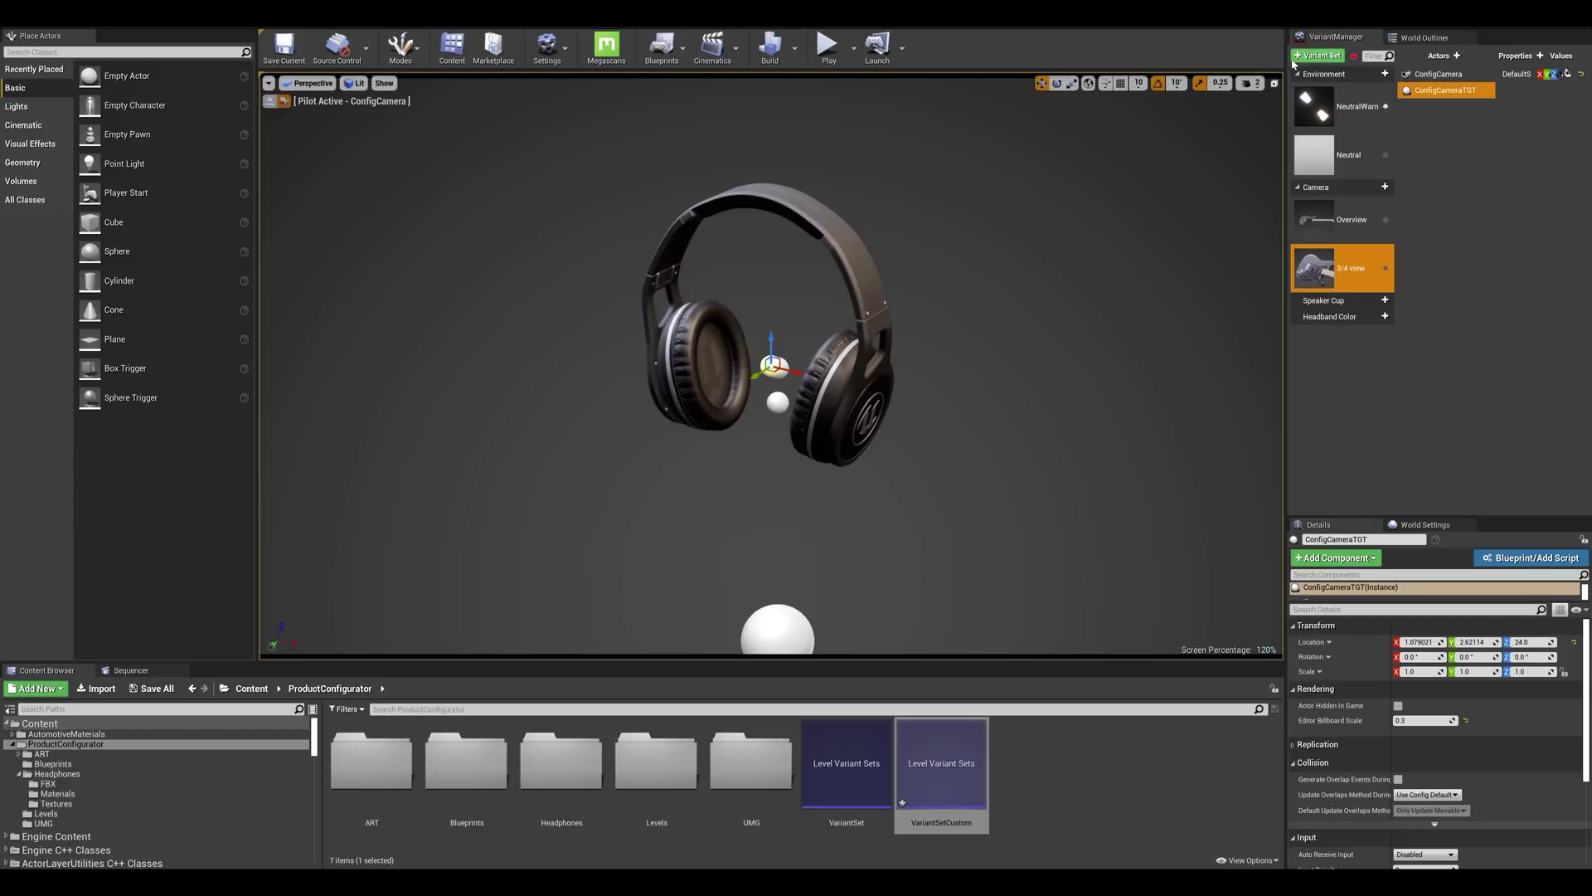
# Record the new target position in 3/4 view and compare against Overview.
pyautogui.moveTo(1283, 62); pyautogui.dragTo(1267, 69)
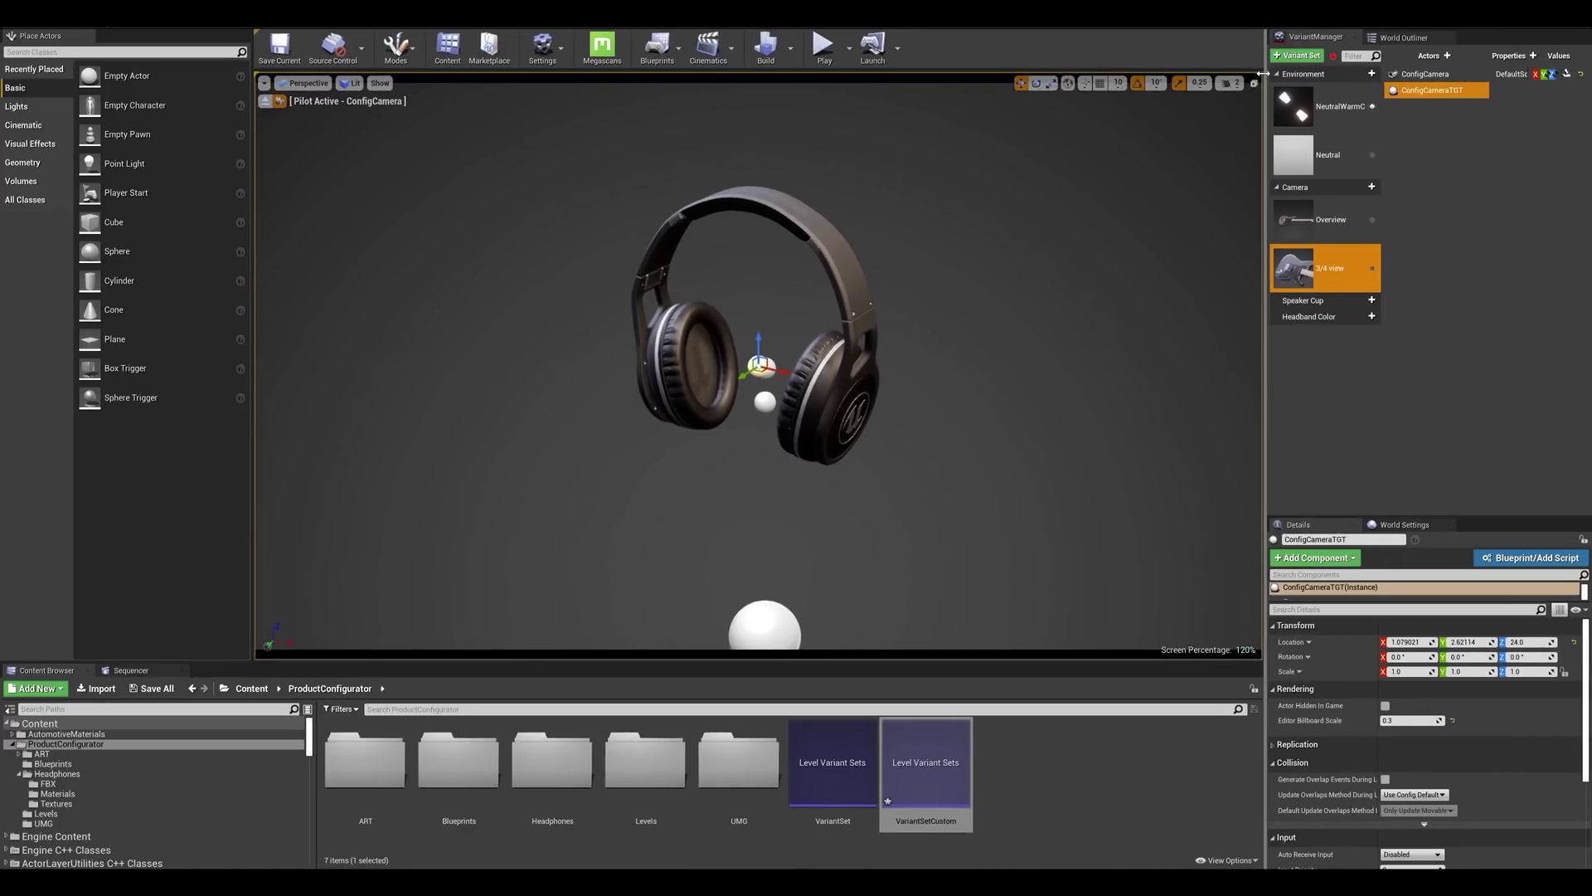
pyautogui.moveTo(1262, 73); pyautogui.dragTo(1260, 73)
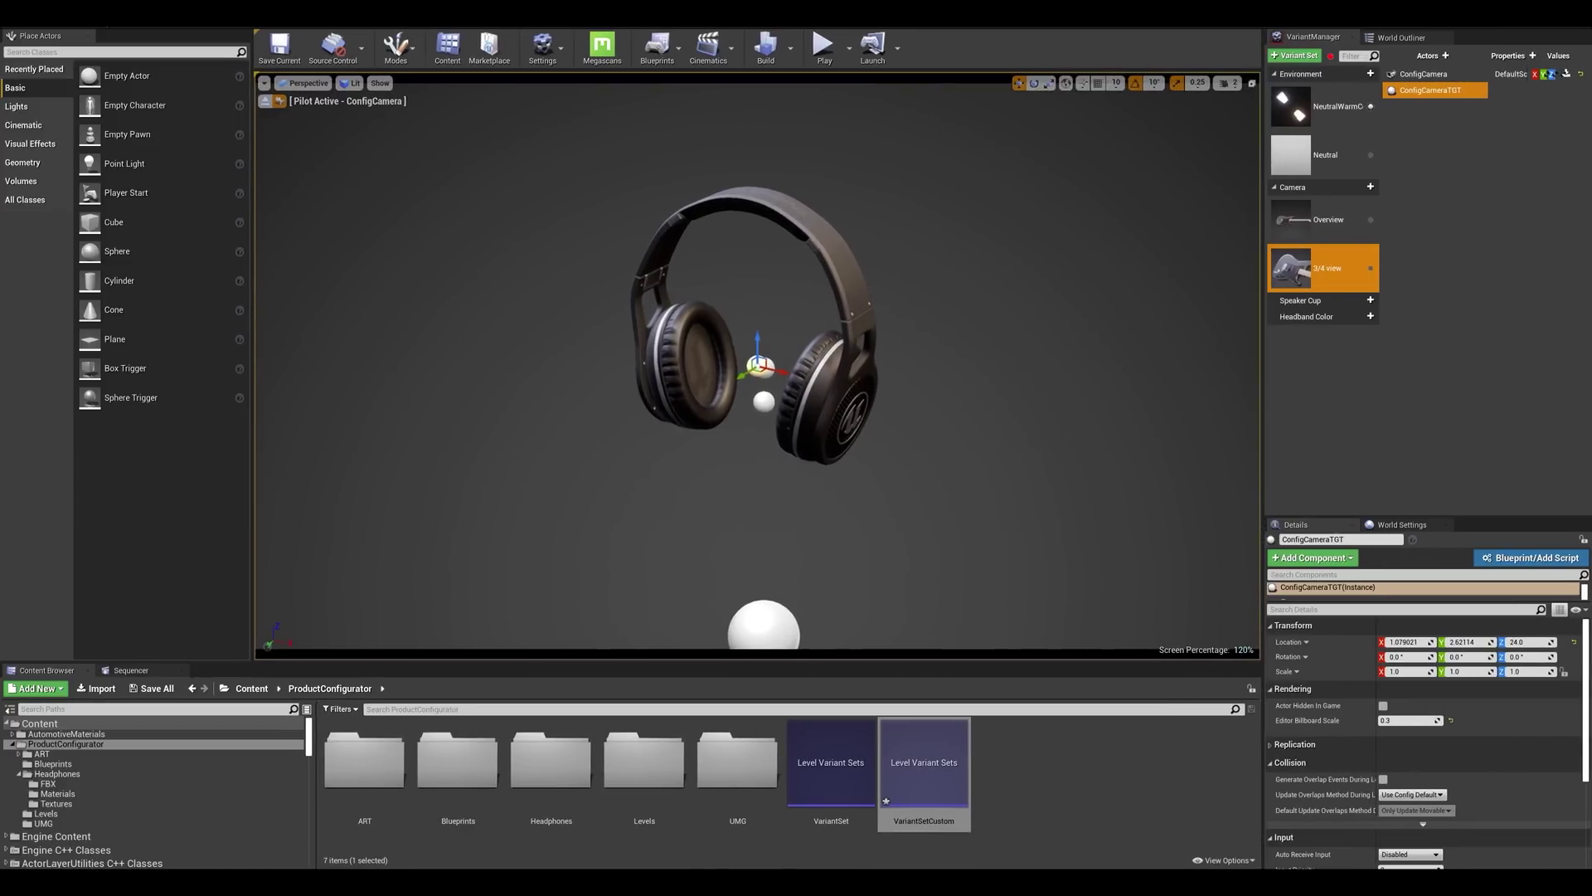
pyautogui.click(1567, 75)
pyautogui.click(1370, 220)
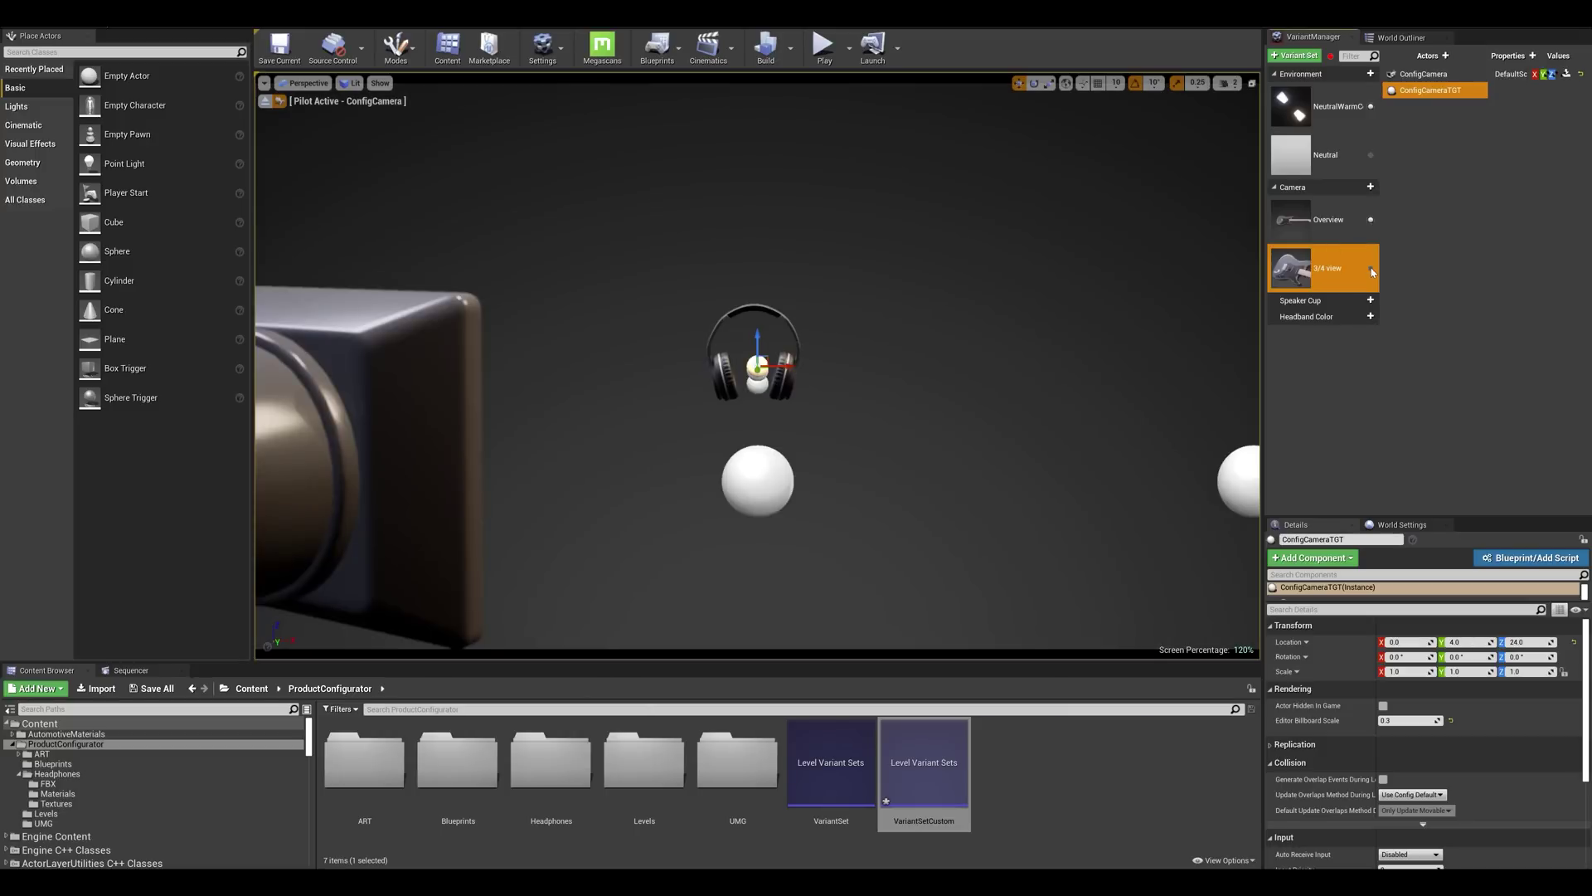
pyautogui.click(1371, 269)
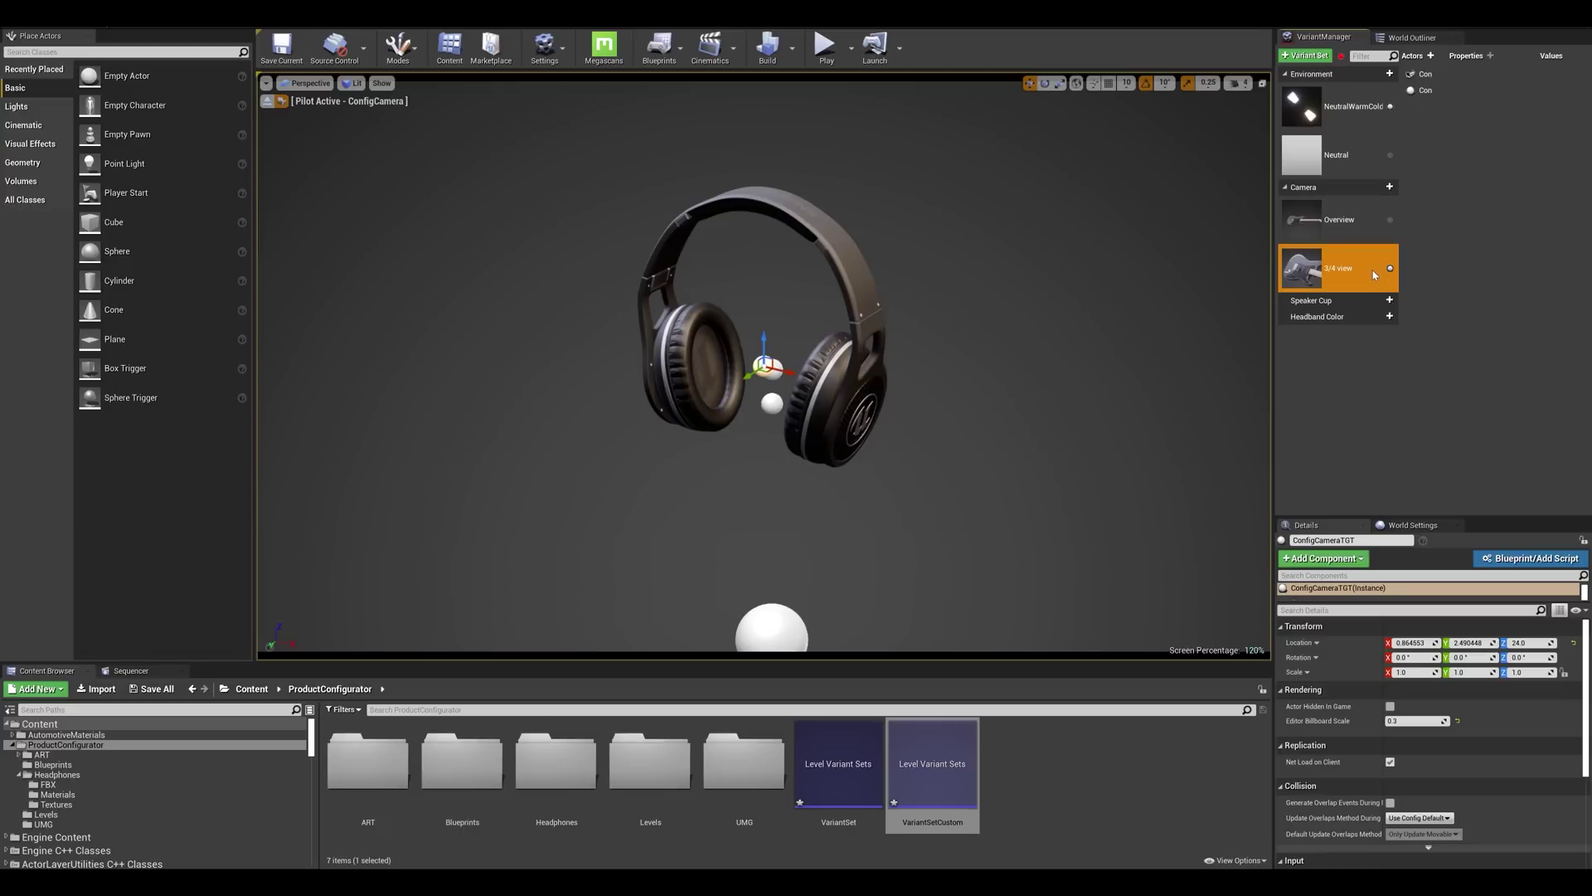
# In game view, set the Overview variant's thumbnail from the Overview camera's viewport.
pyautogui.rightClick(1375, 278)
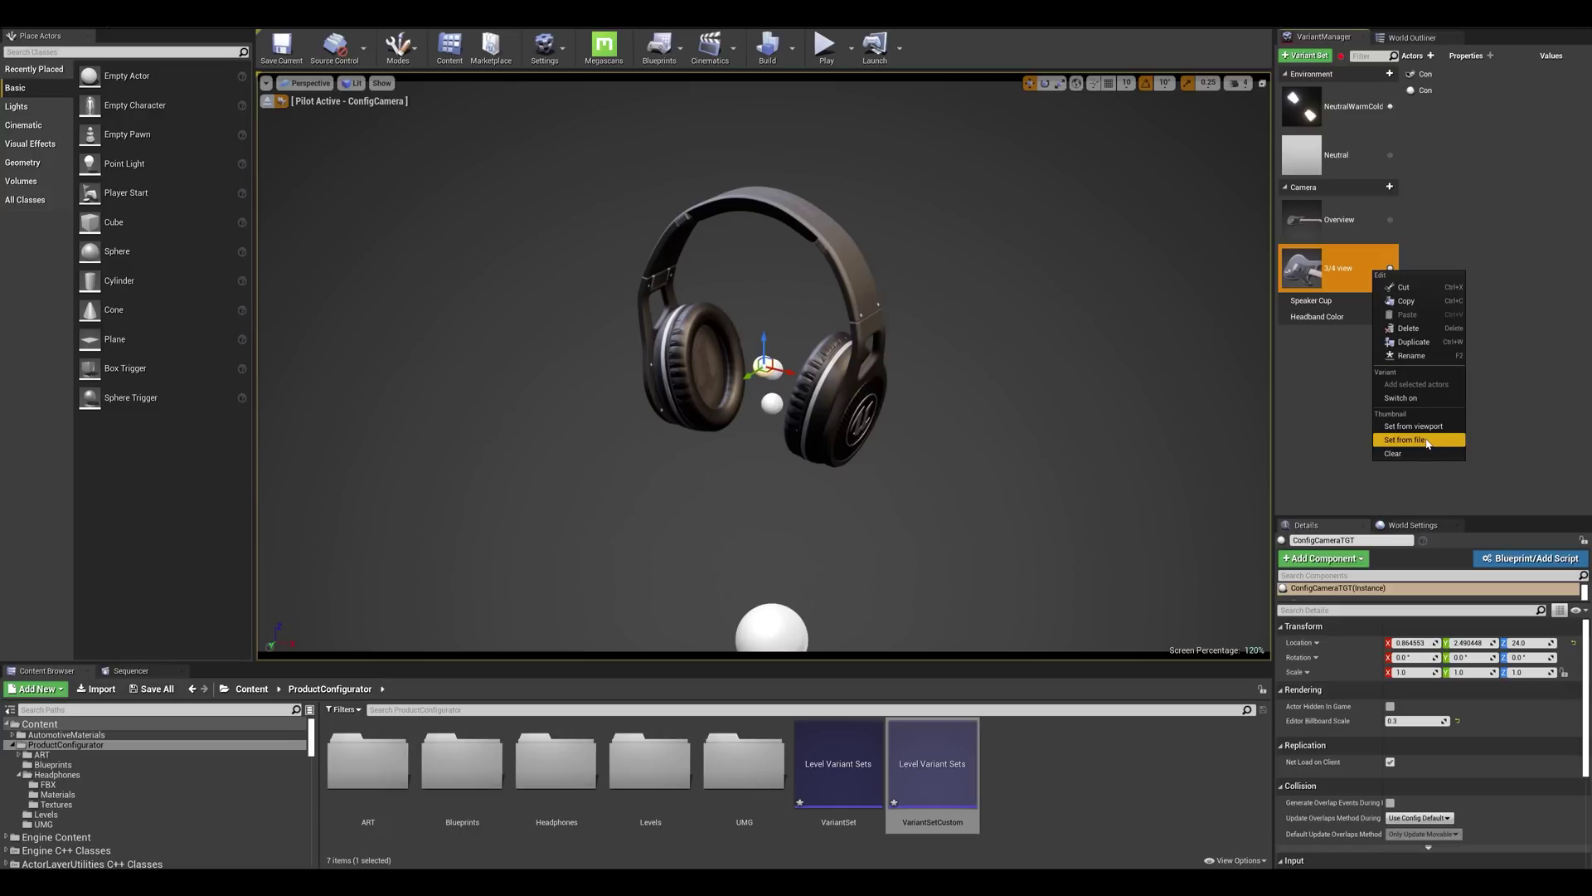
pyautogui.click(1390, 222)
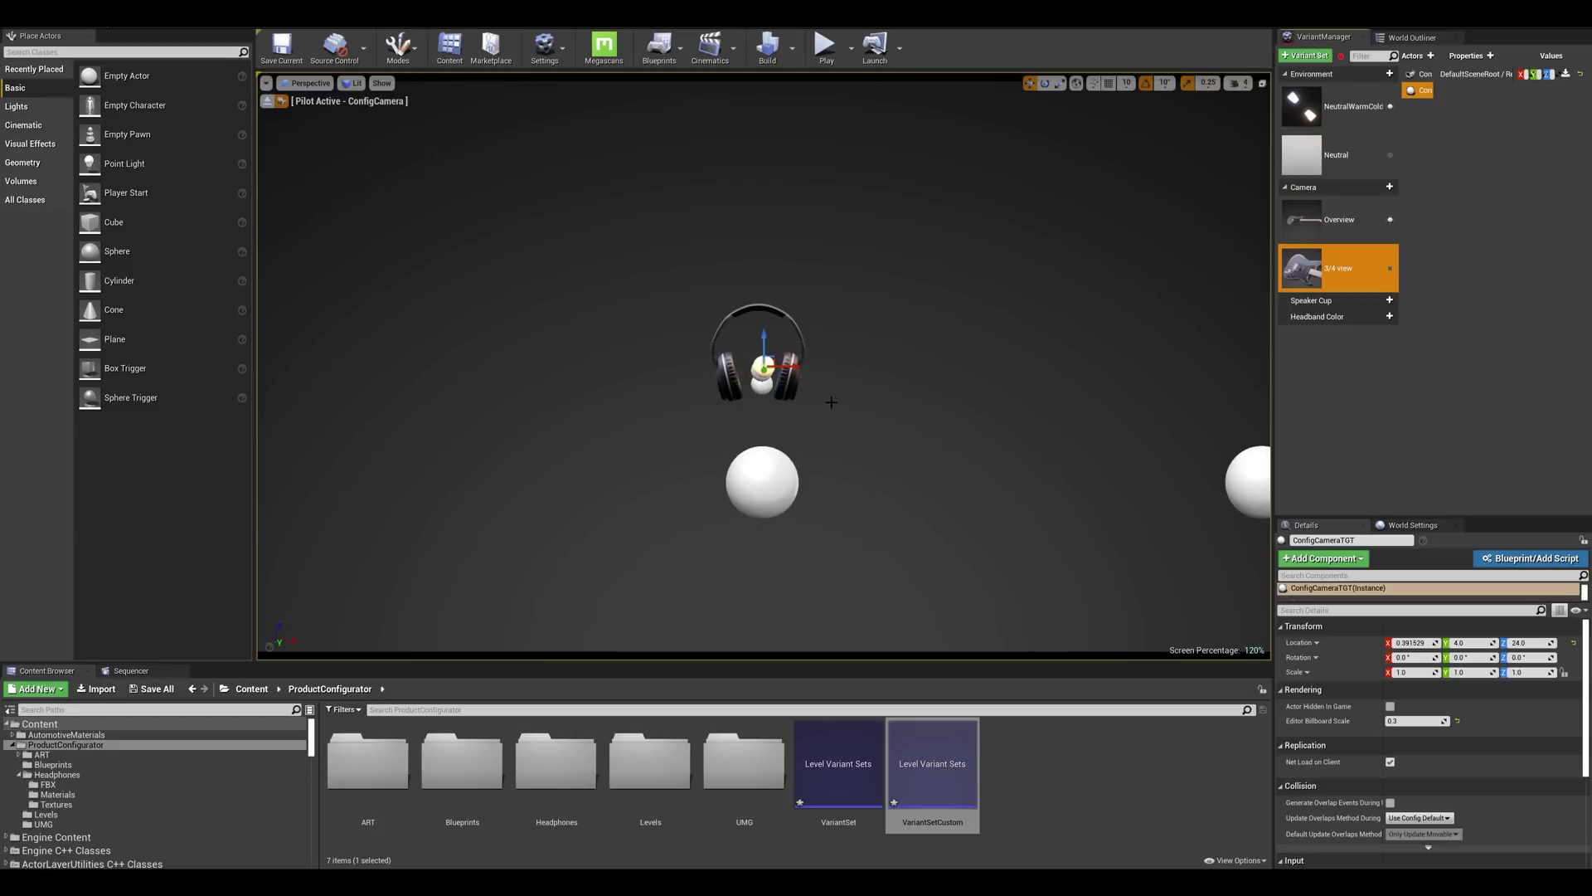
pyautogui.press('g')
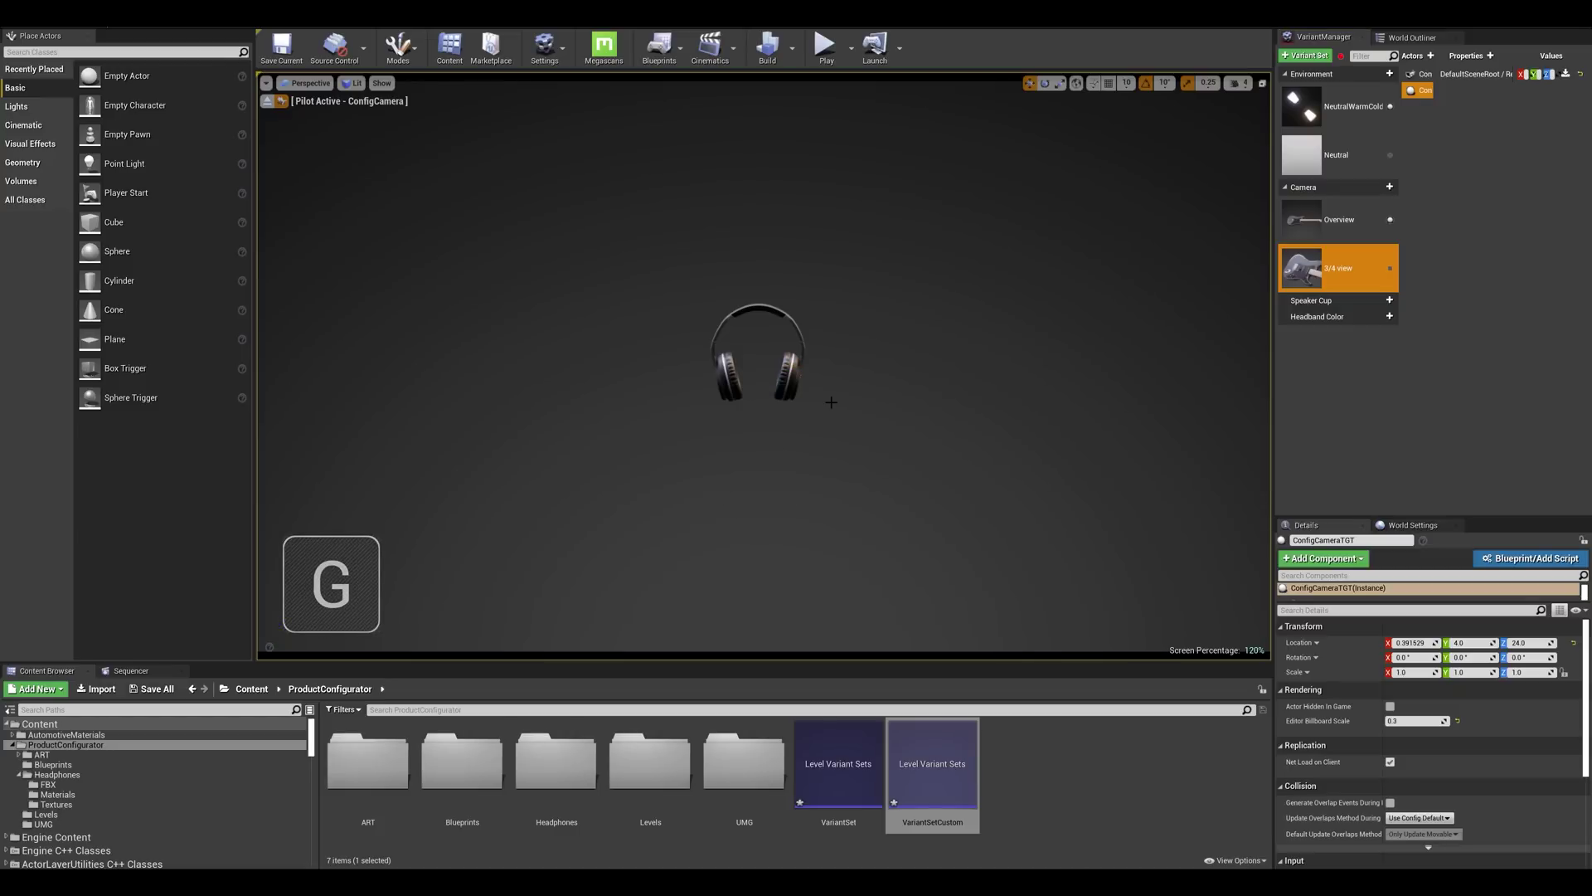
pyautogui.click(1340, 222)
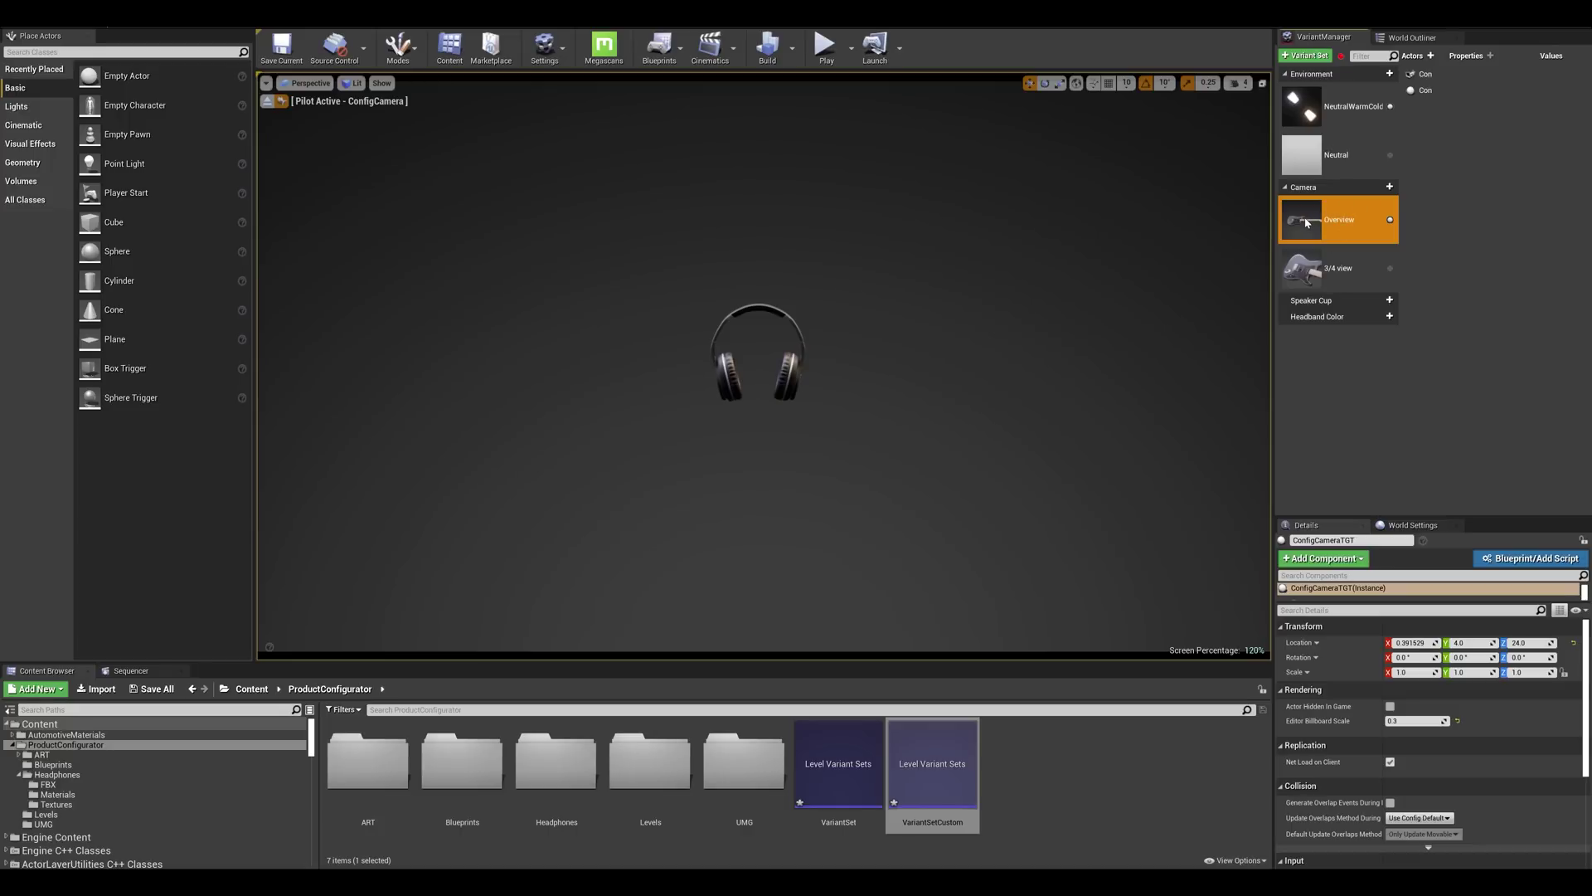
pyautogui.rightClick(1306, 222)
pyautogui.click(1345, 374)
# Set the 3/4 view variant's thumbnail from its own camera view.
pyautogui.click(1308, 272)
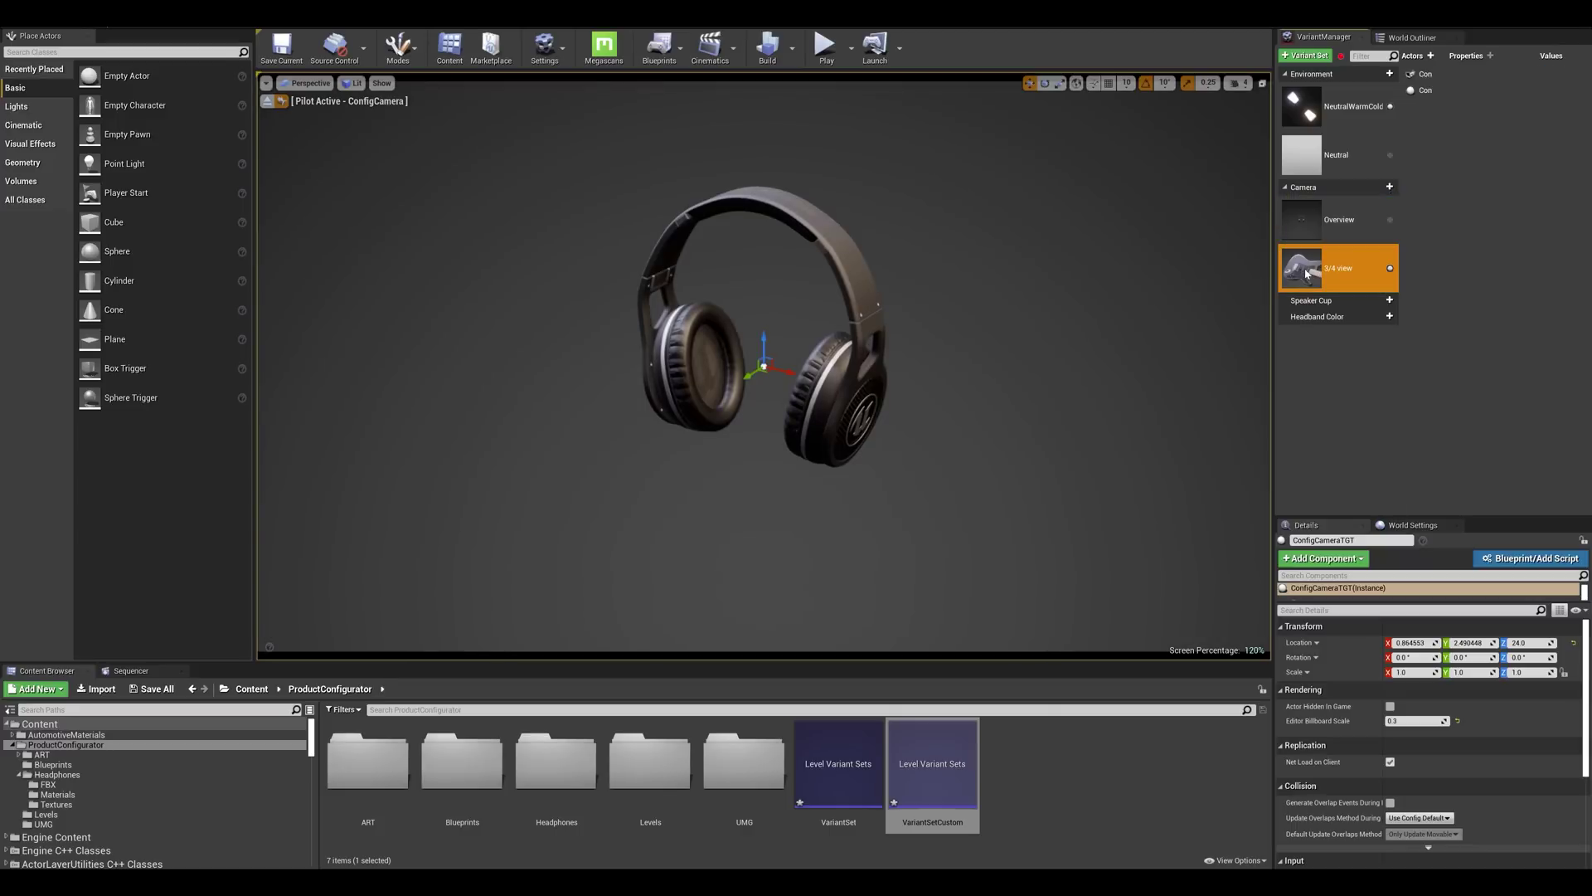
pyautogui.rightClick(1306, 273)
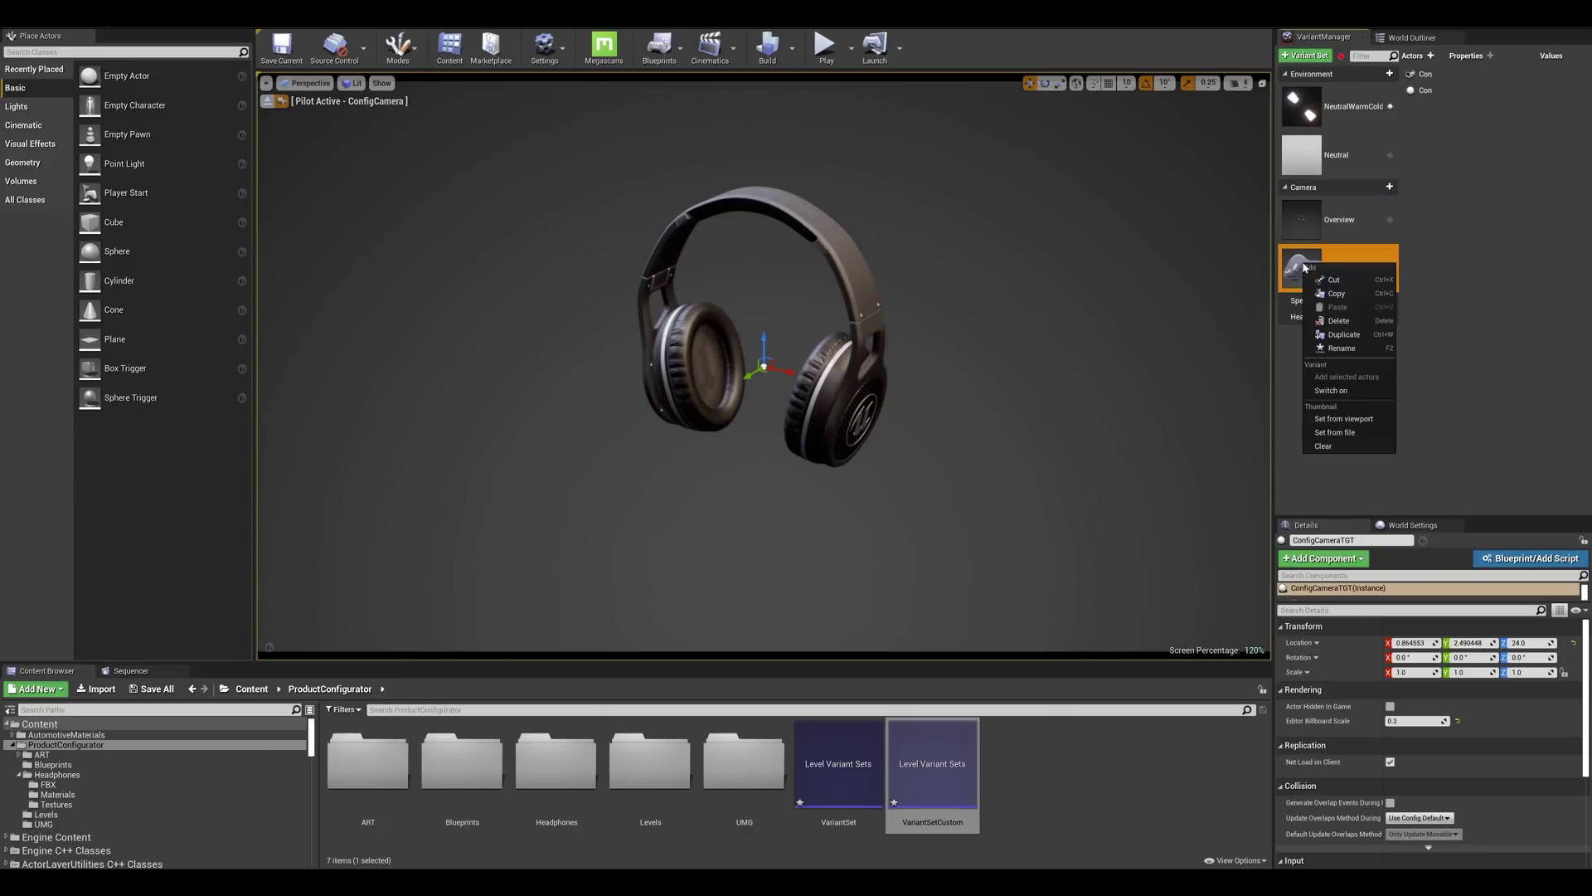
pyautogui.click(1350, 420)
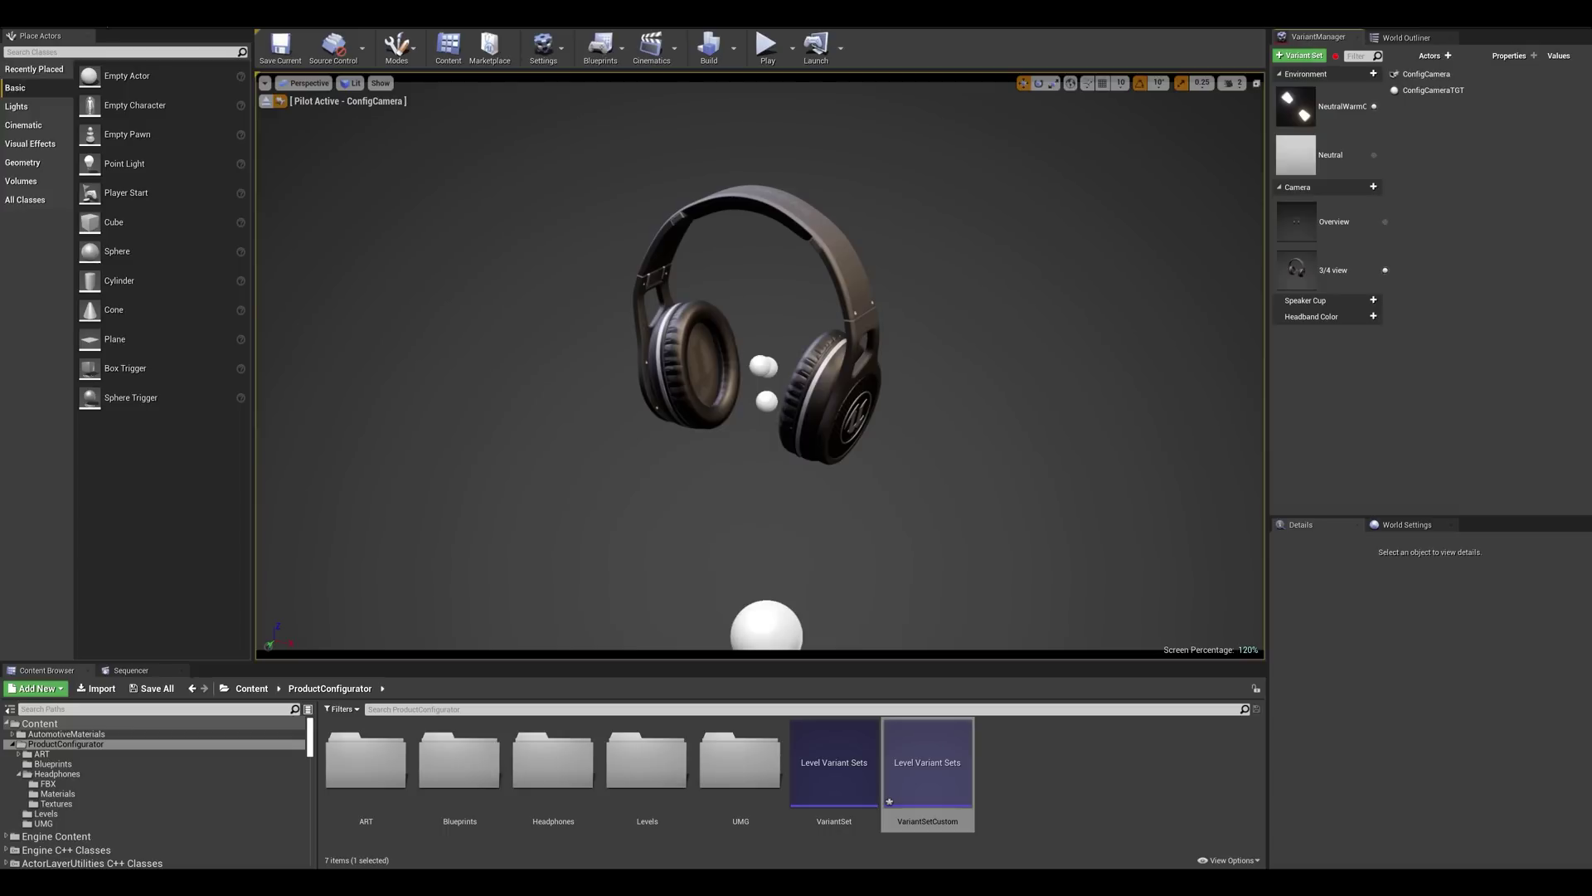
# Add a new variant to Speaker Cup and name it UE Logo.
pyautogui.click(1373, 300)
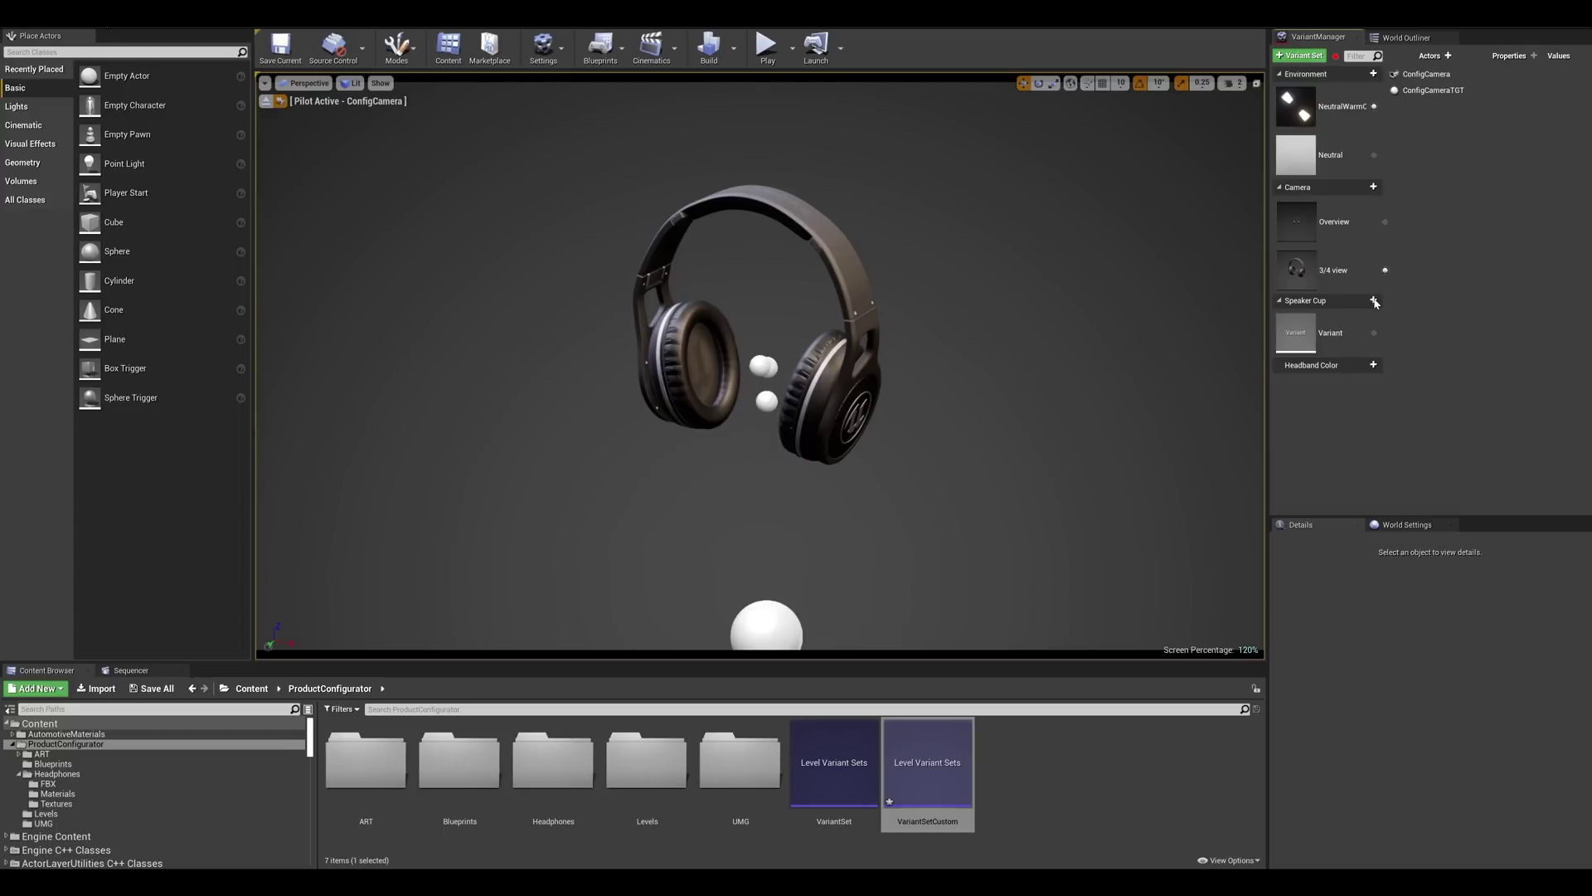
pyautogui.click(1335, 334)
pyautogui.rightClick(1335, 336)
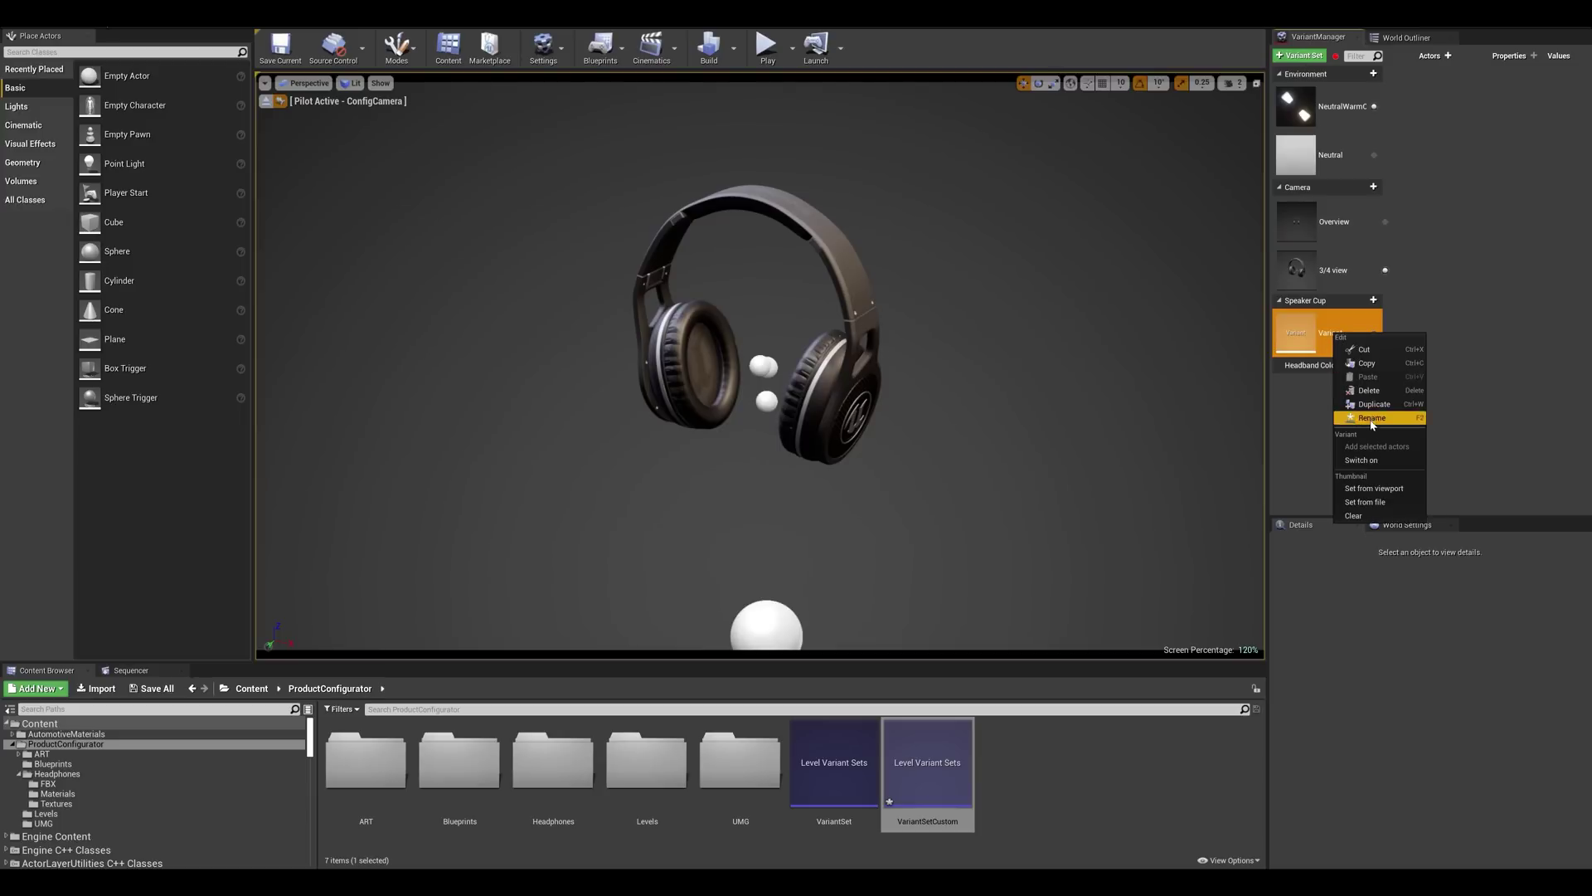
pyautogui.click(1371, 419)
pyautogui.write('UE')
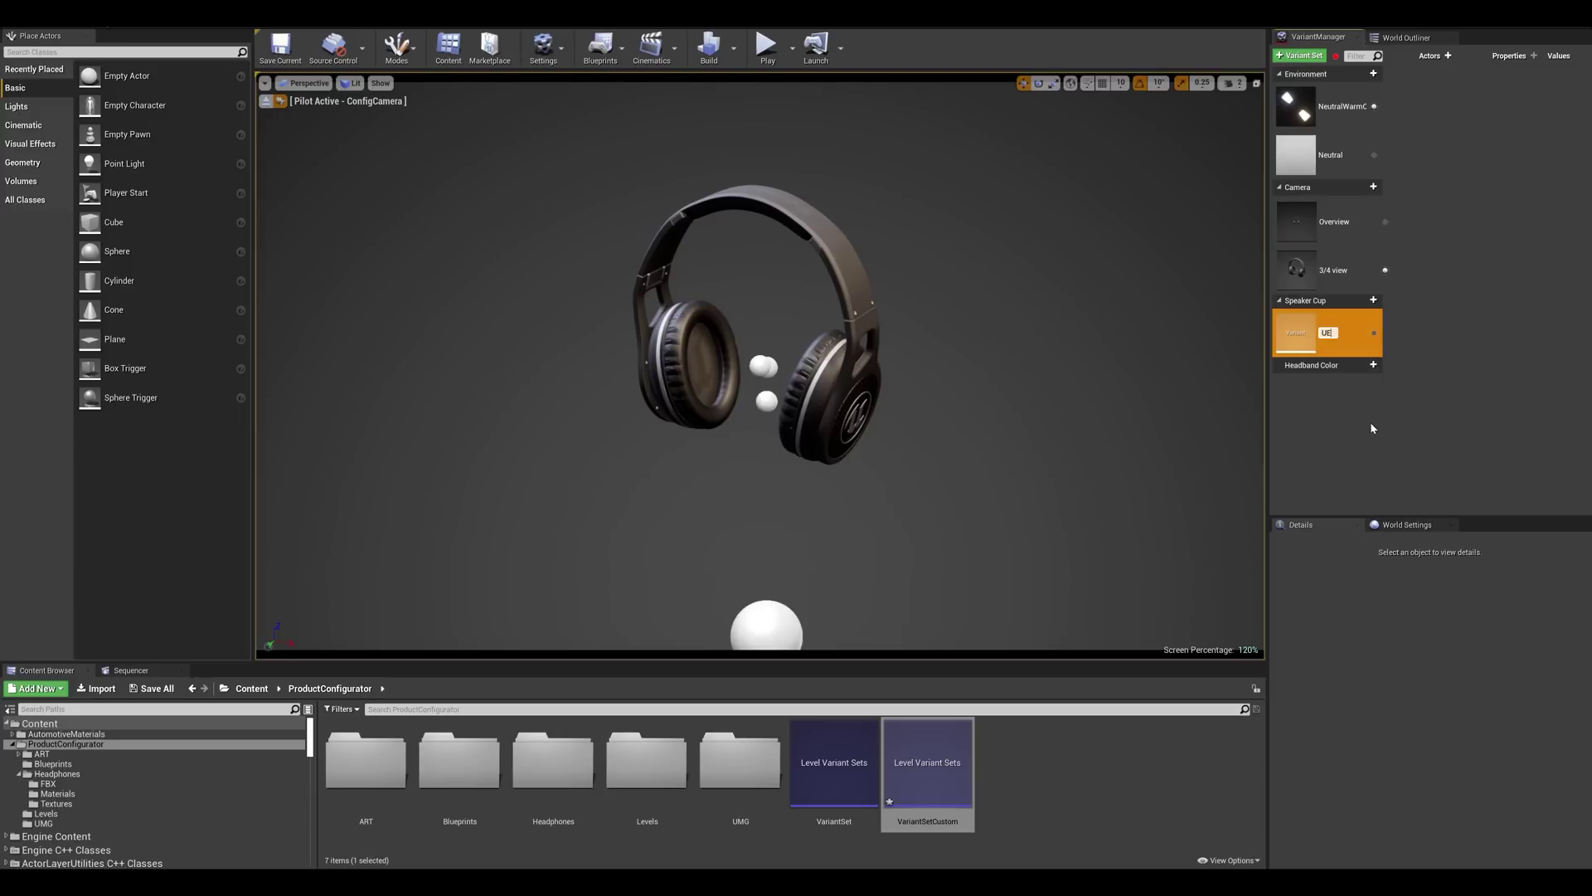
pyautogui.write(' Logo')
pyautogui.press('Return')
# Bind SM_Cup and SM_UnrealLogo to UE Logo, capturing their Visible property.
pyautogui.click(1400, 39)
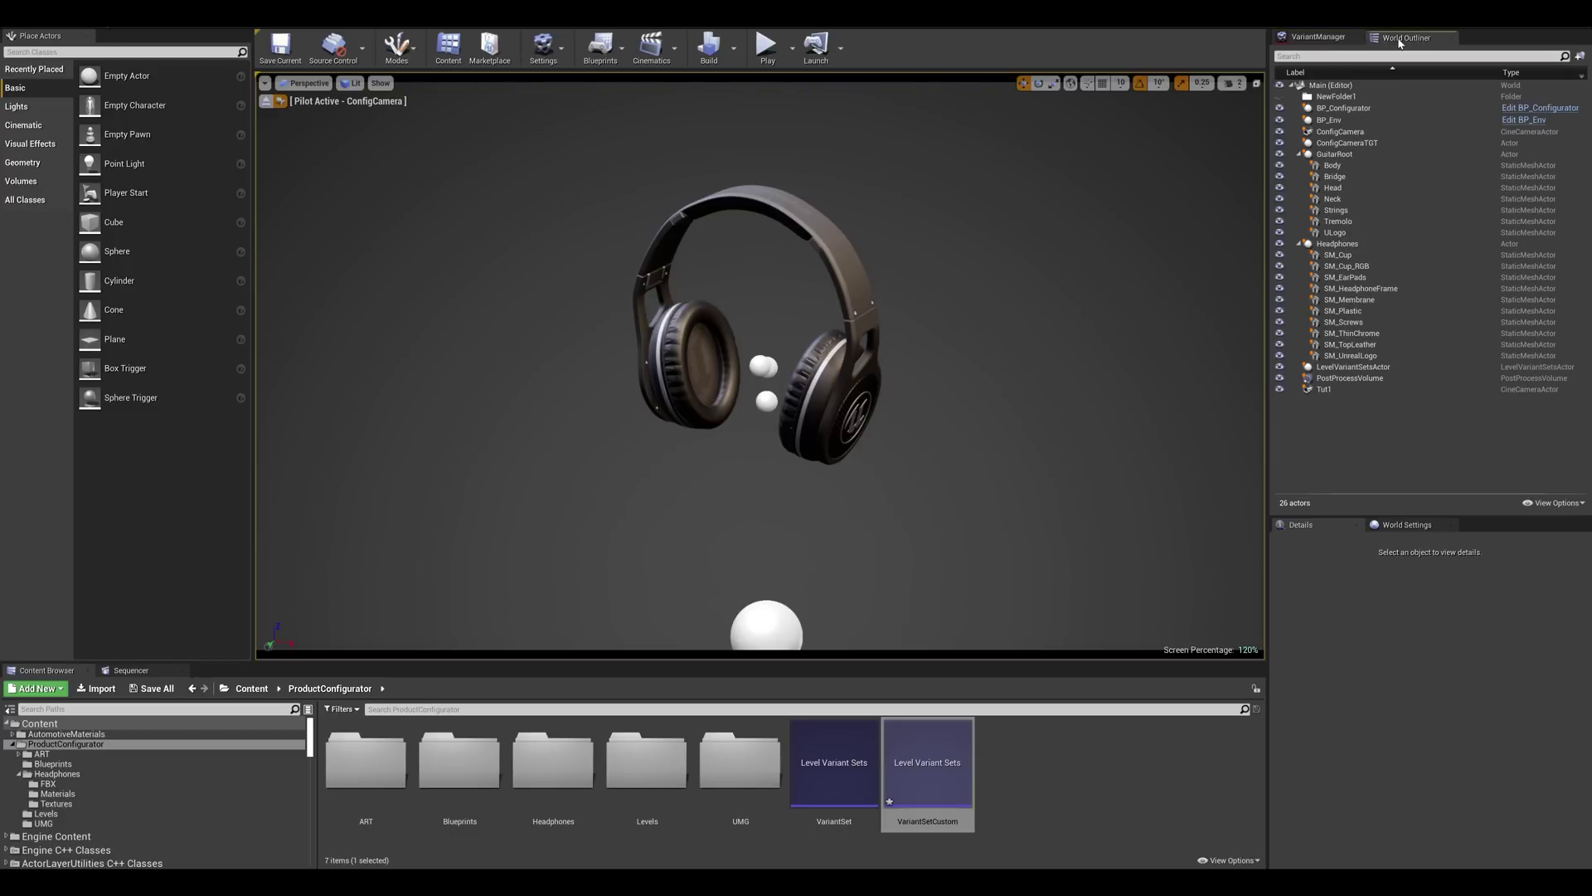
pyautogui.click(1346, 257)
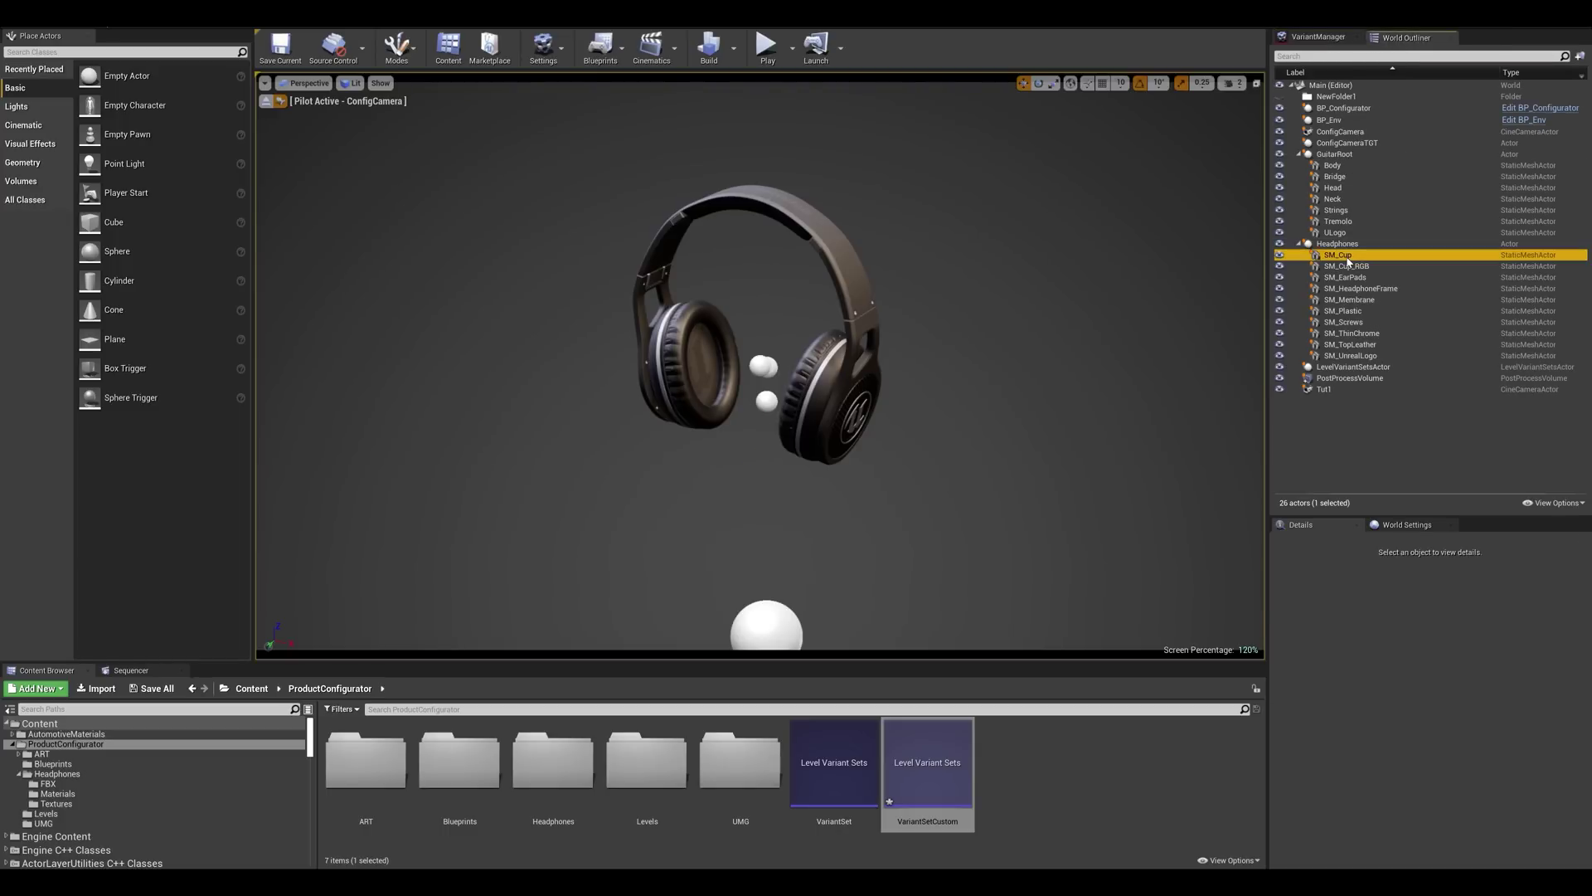
pyautogui.keyDown('ctrl'); pyautogui.click(1366, 358); pyautogui.keyUp('ctrl')
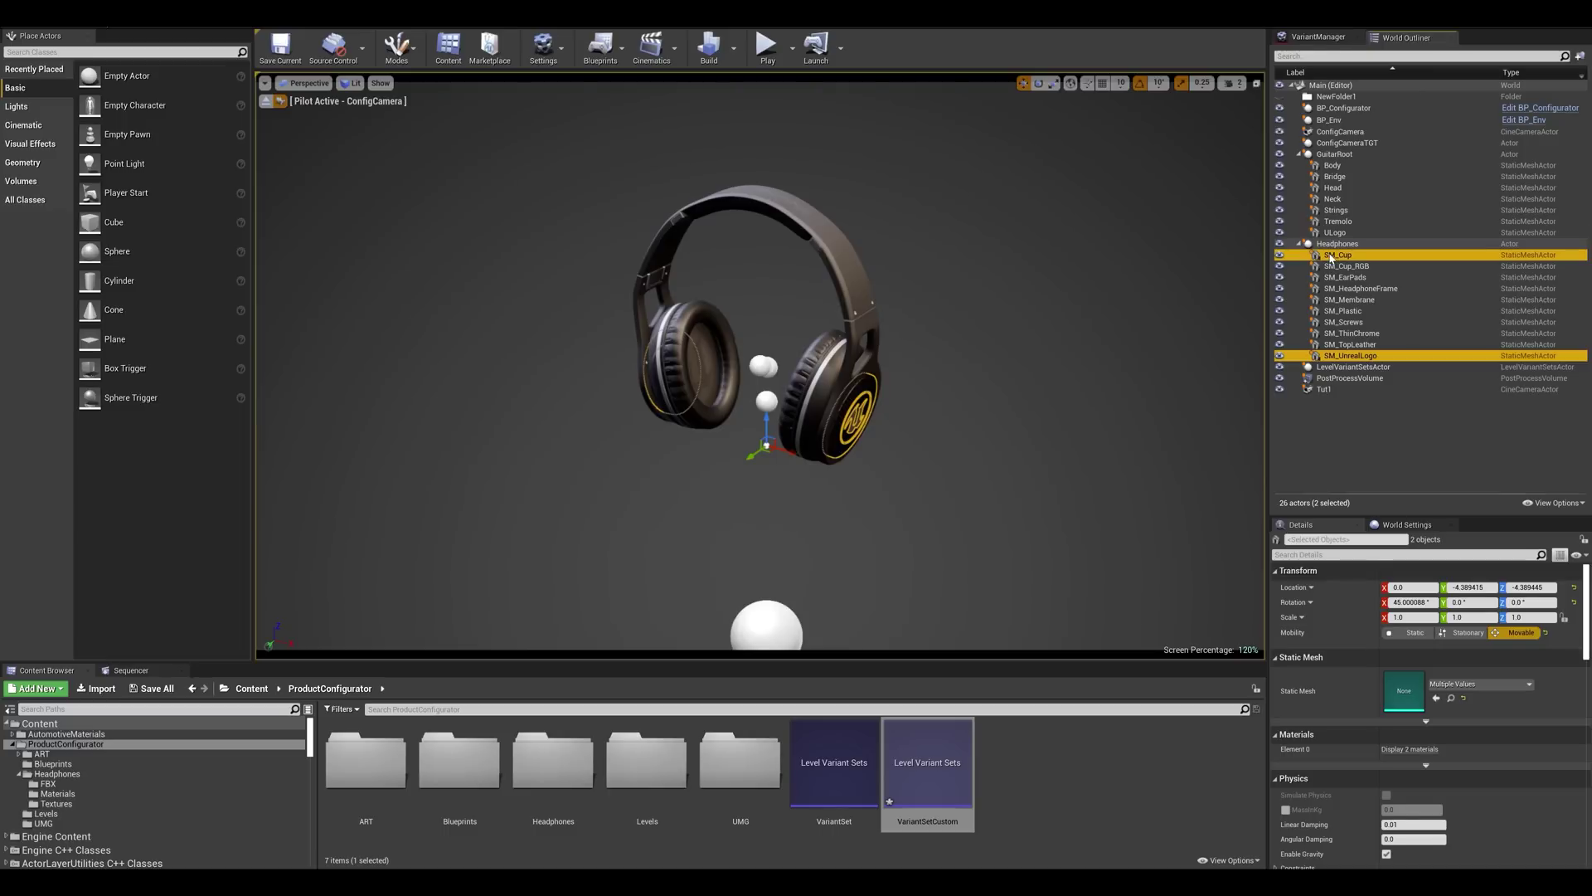
pyautogui.moveTo(1333, 257); pyautogui.dragTo(1334, 334)
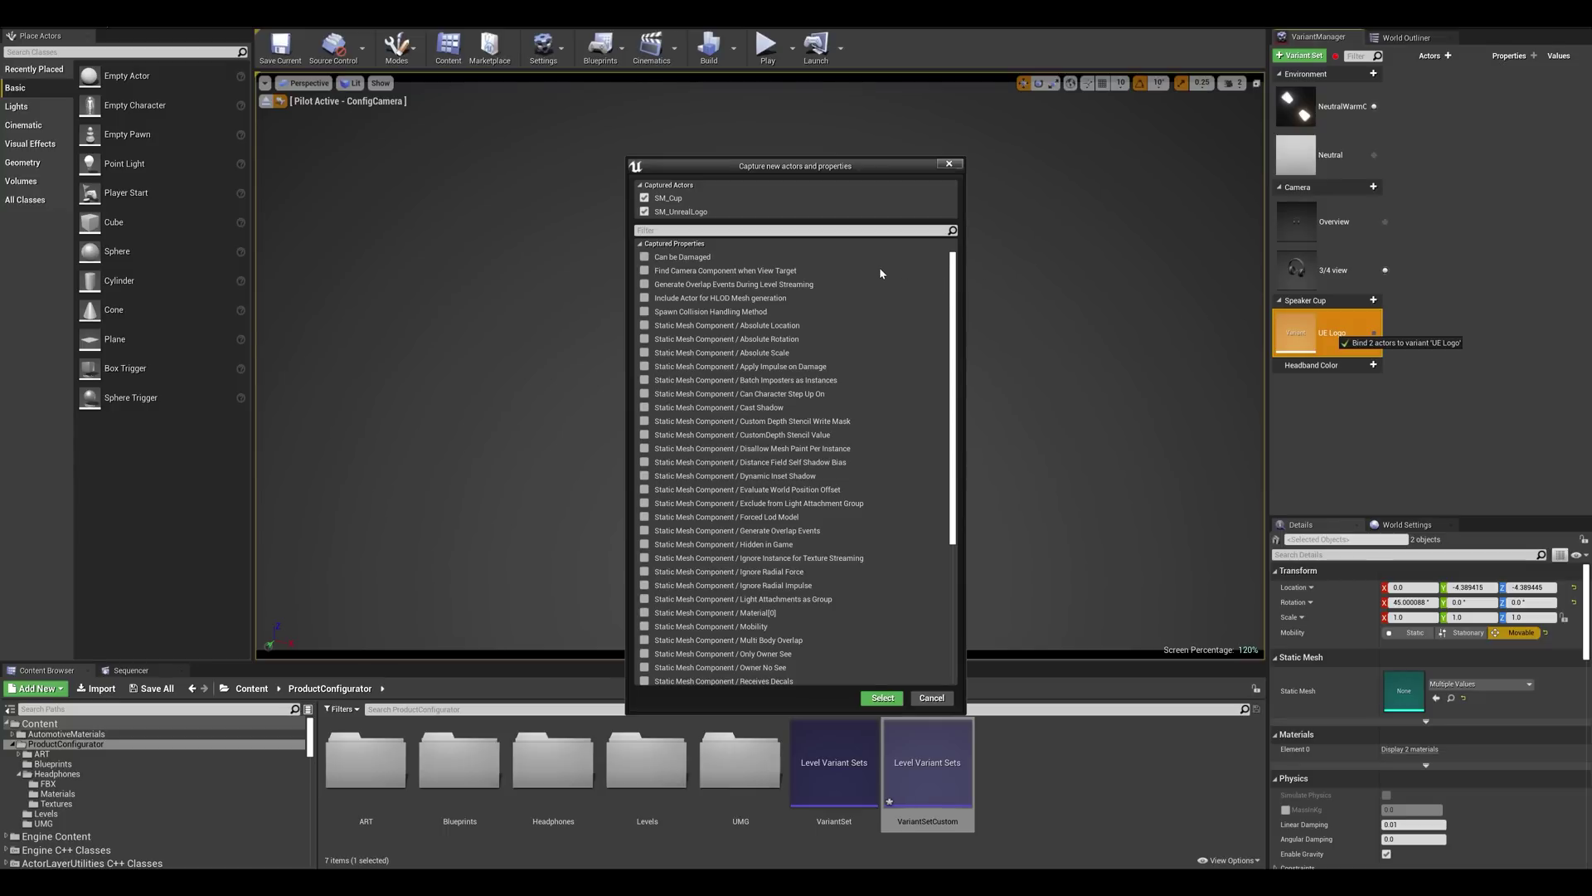
pyautogui.click(817, 230)
pyautogui.write('visi')
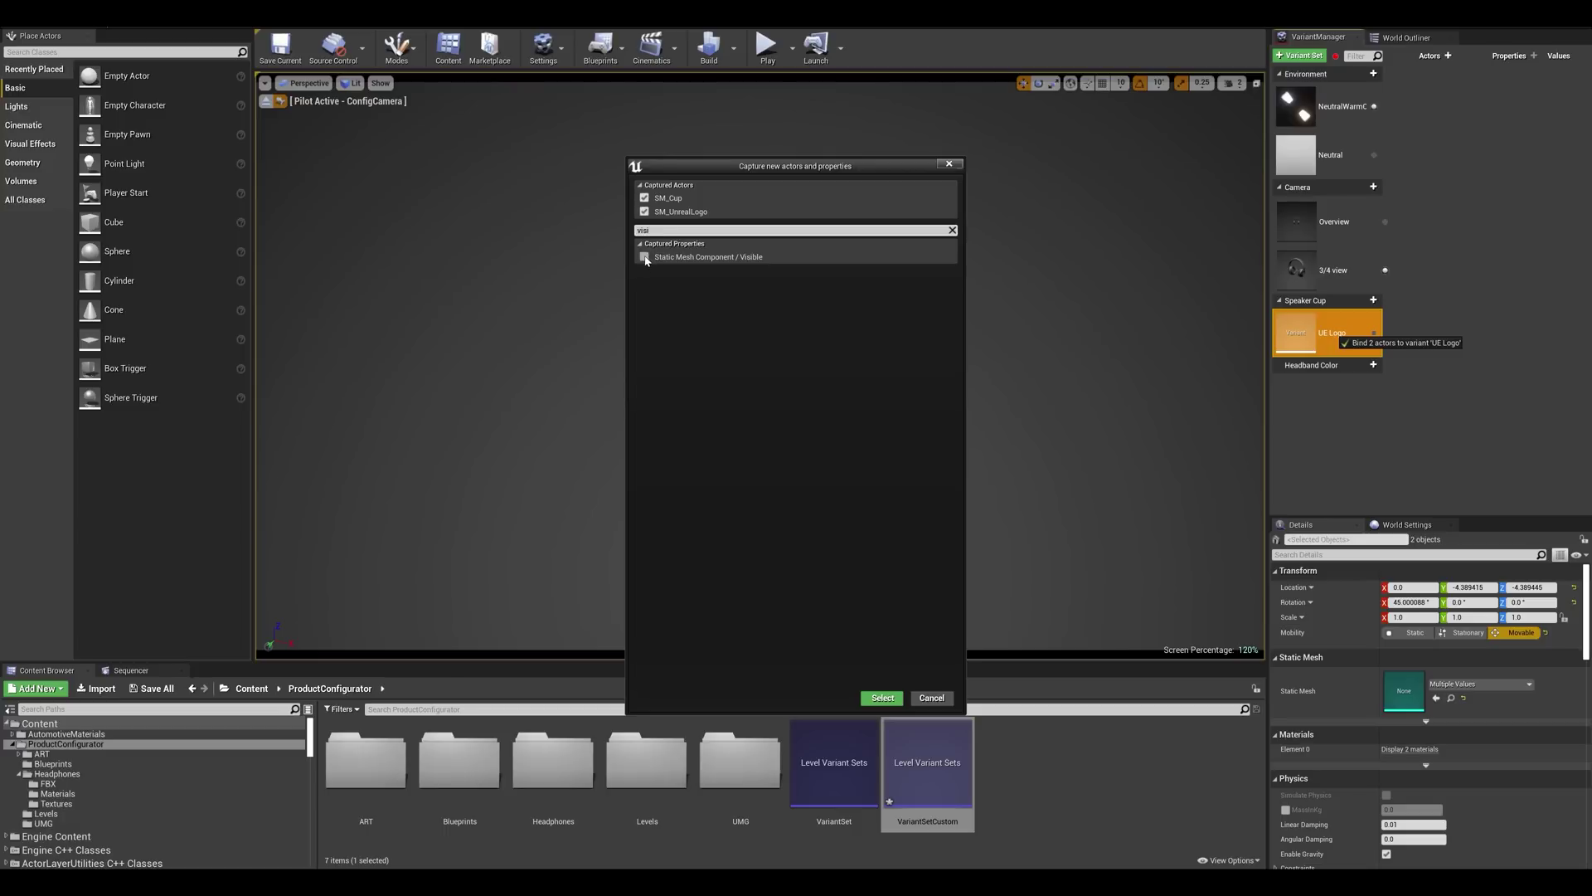
pyautogui.click(645, 258)
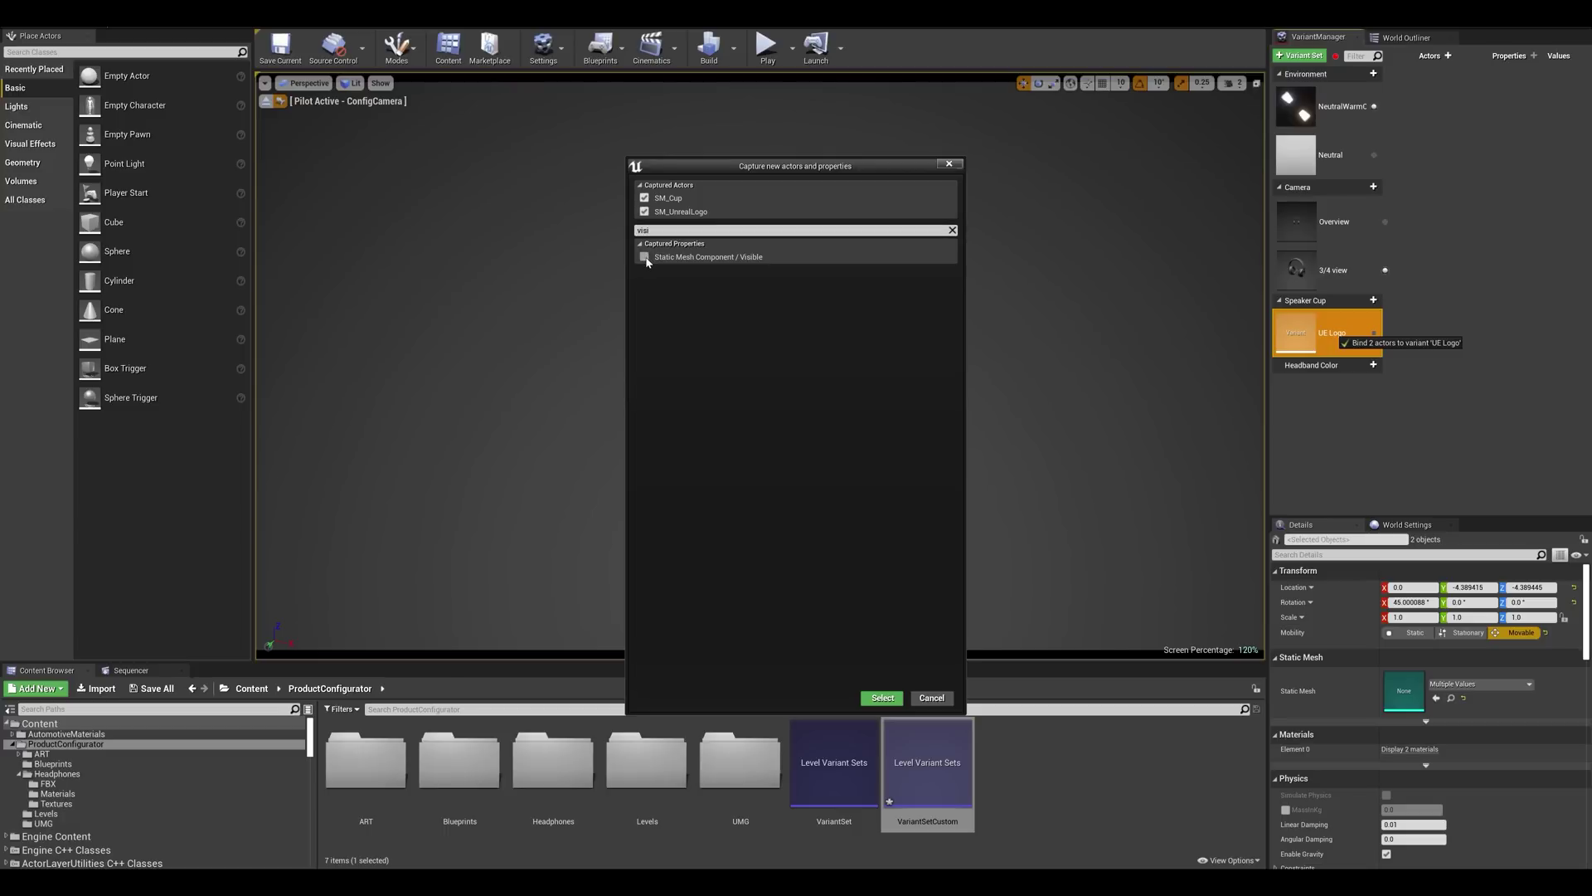
pyautogui.click(882, 699)
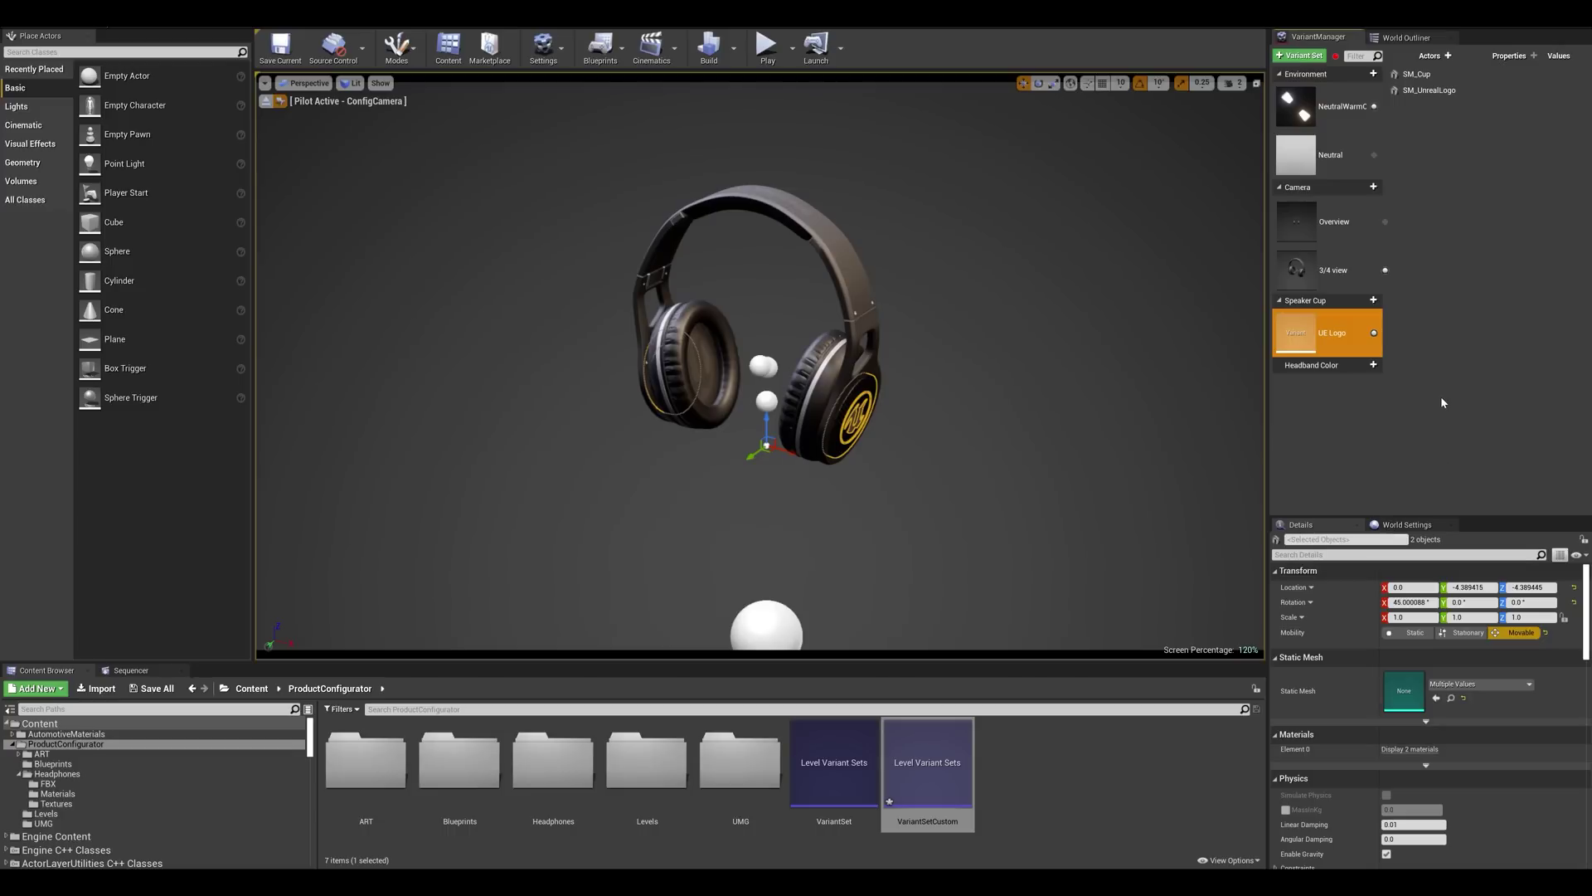
# Duplicate the UE Logo variant and rename the copy to UE Logo RGB.
pyautogui.rightClick(1332, 339)
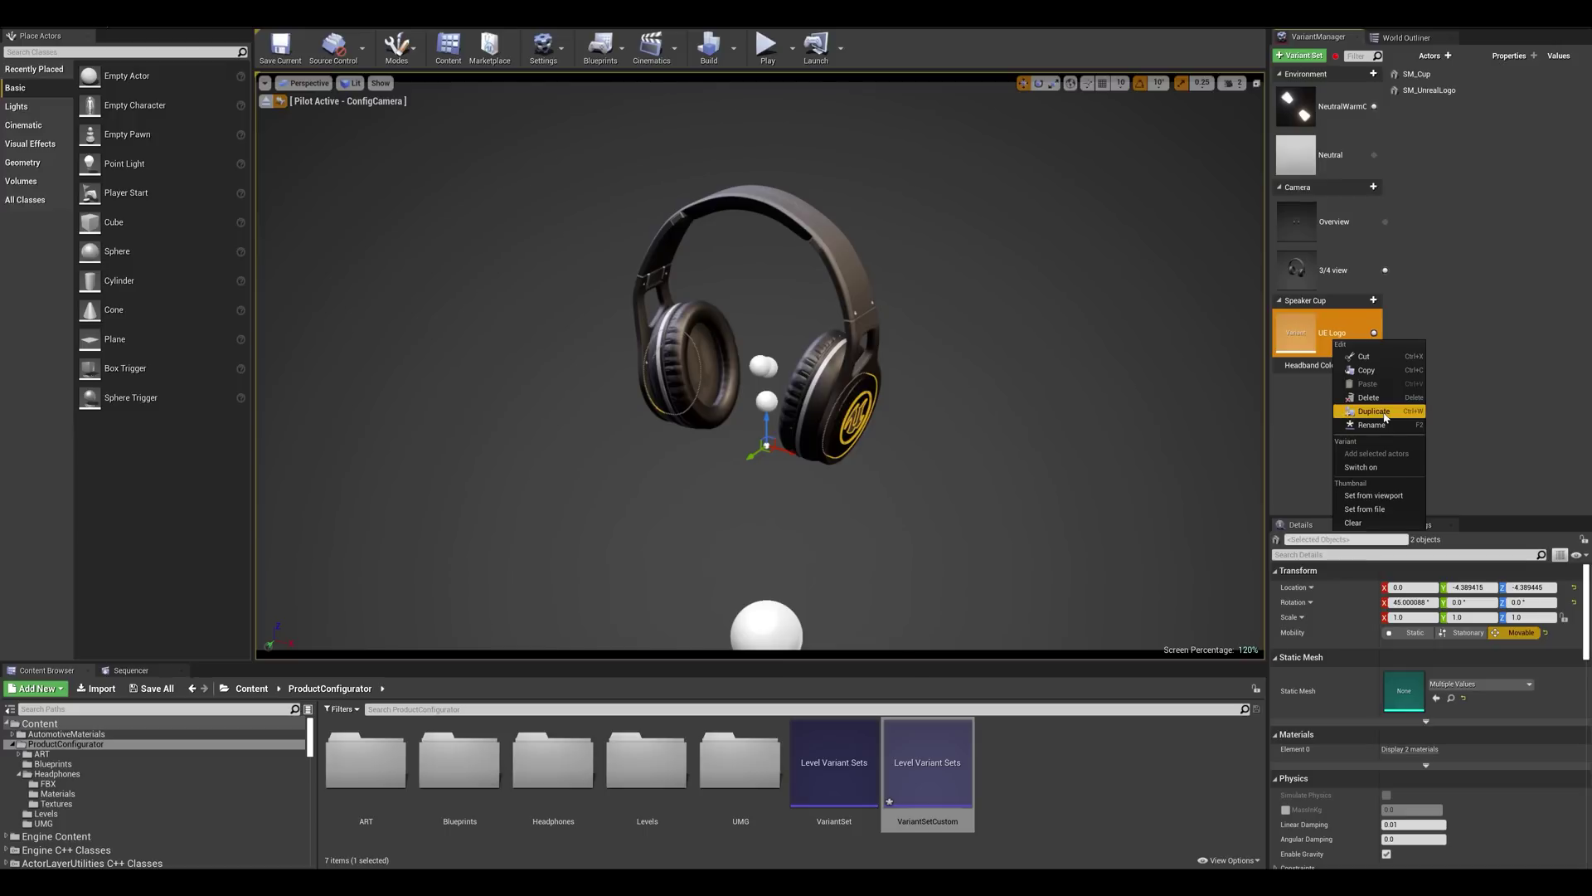
pyautogui.click(1383, 411)
pyautogui.rightClick(1338, 386)
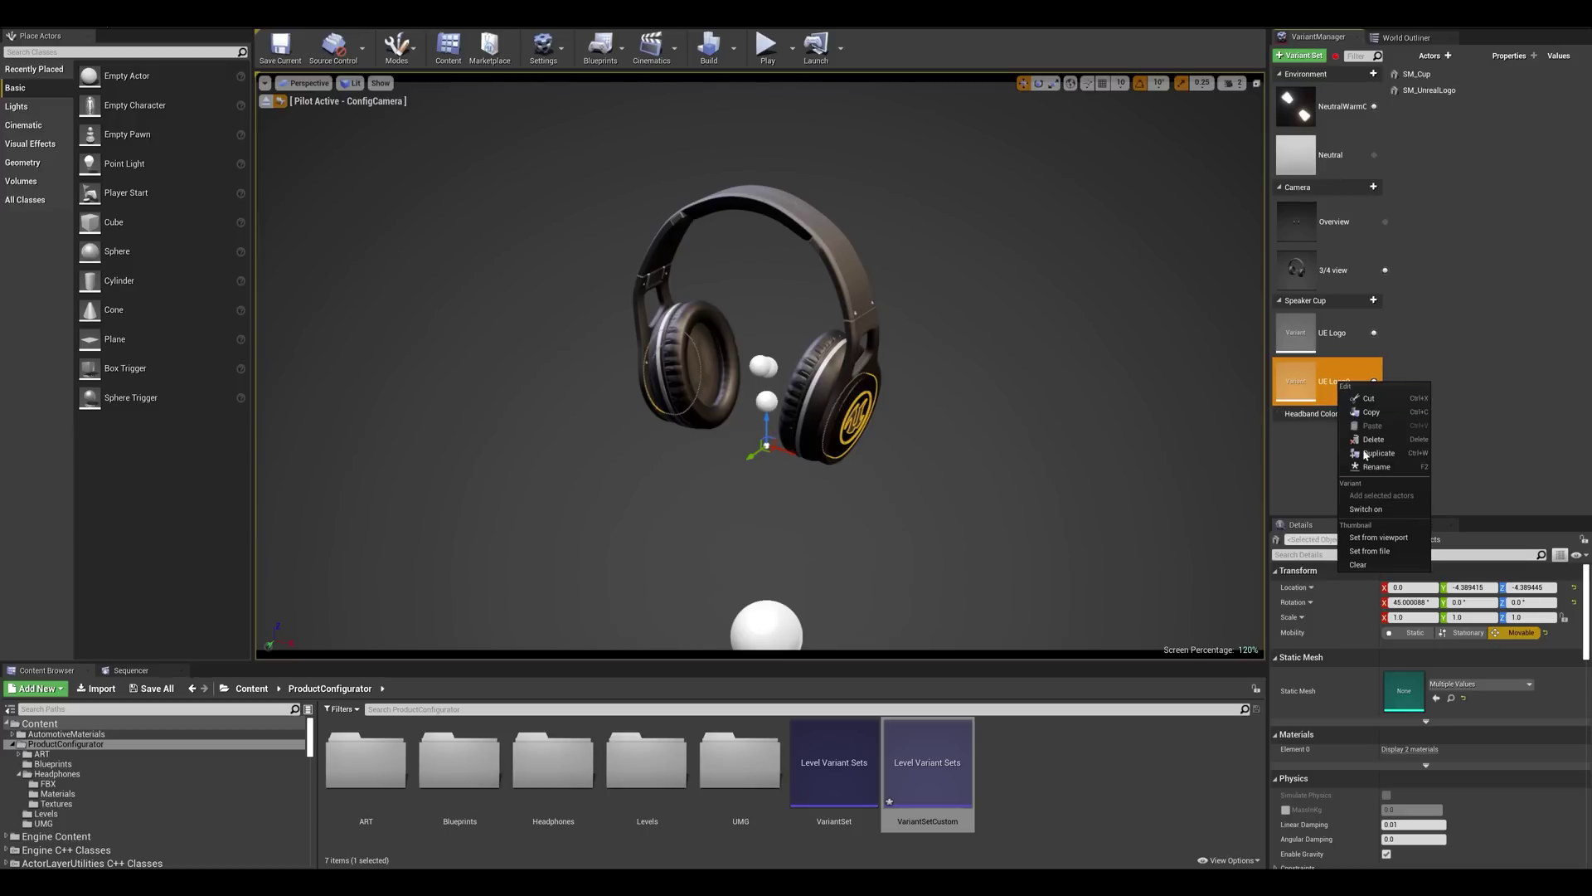
pyautogui.click(1372, 466)
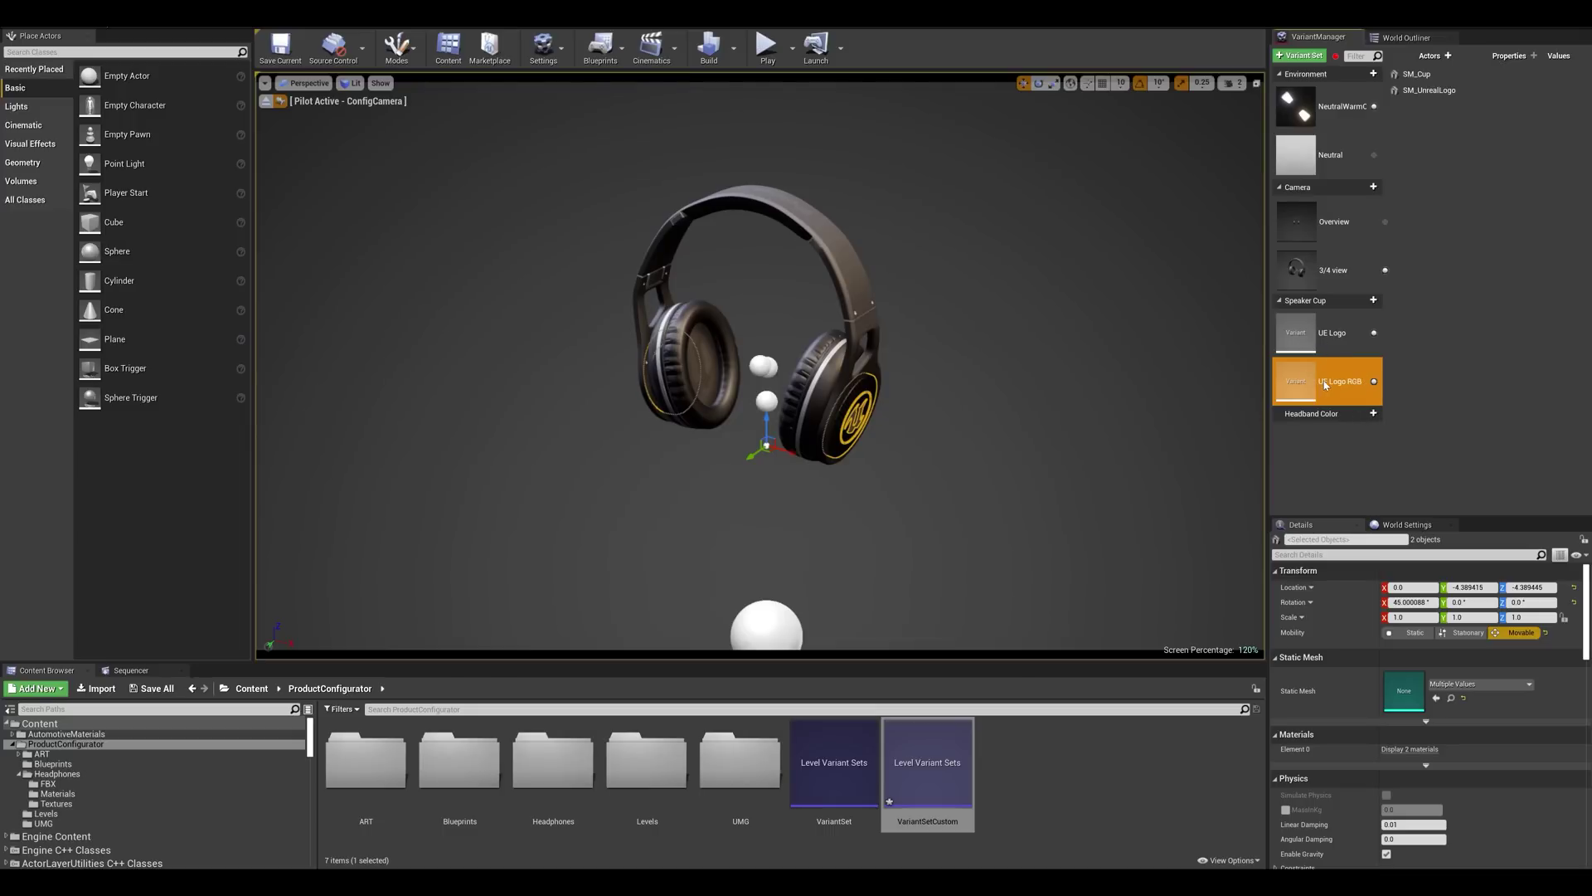
# Bind SM_Cup_RGB to UE Logo RGB, capturing its Visible property.
pyautogui.click(1406, 37)
pyautogui.click(1352, 268)
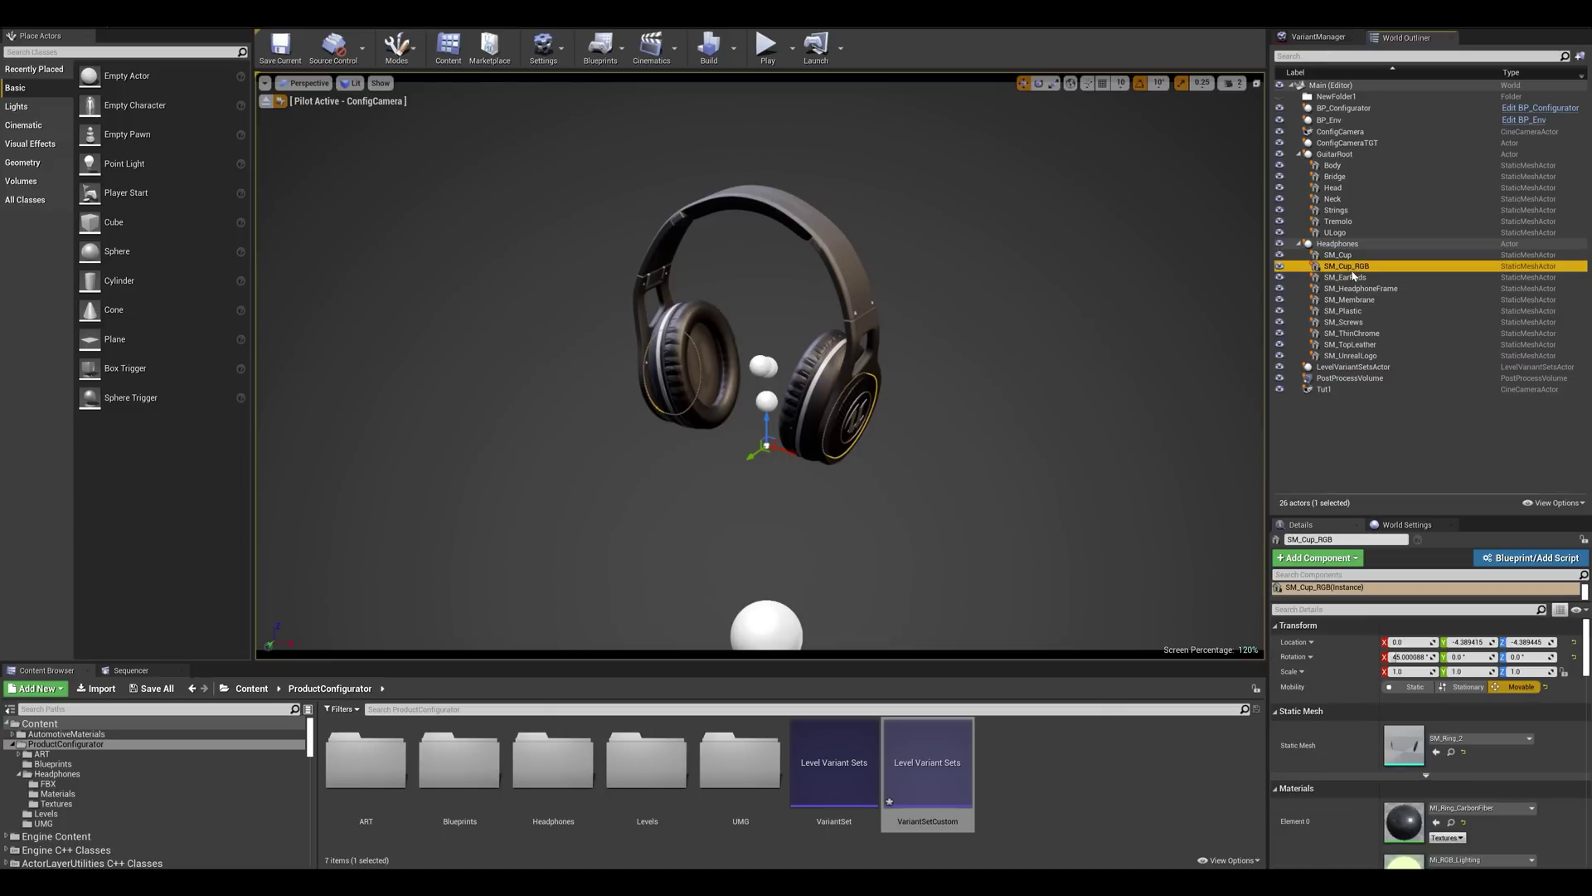
pyautogui.moveTo(1345, 271); pyautogui.dragTo(1331, 384)
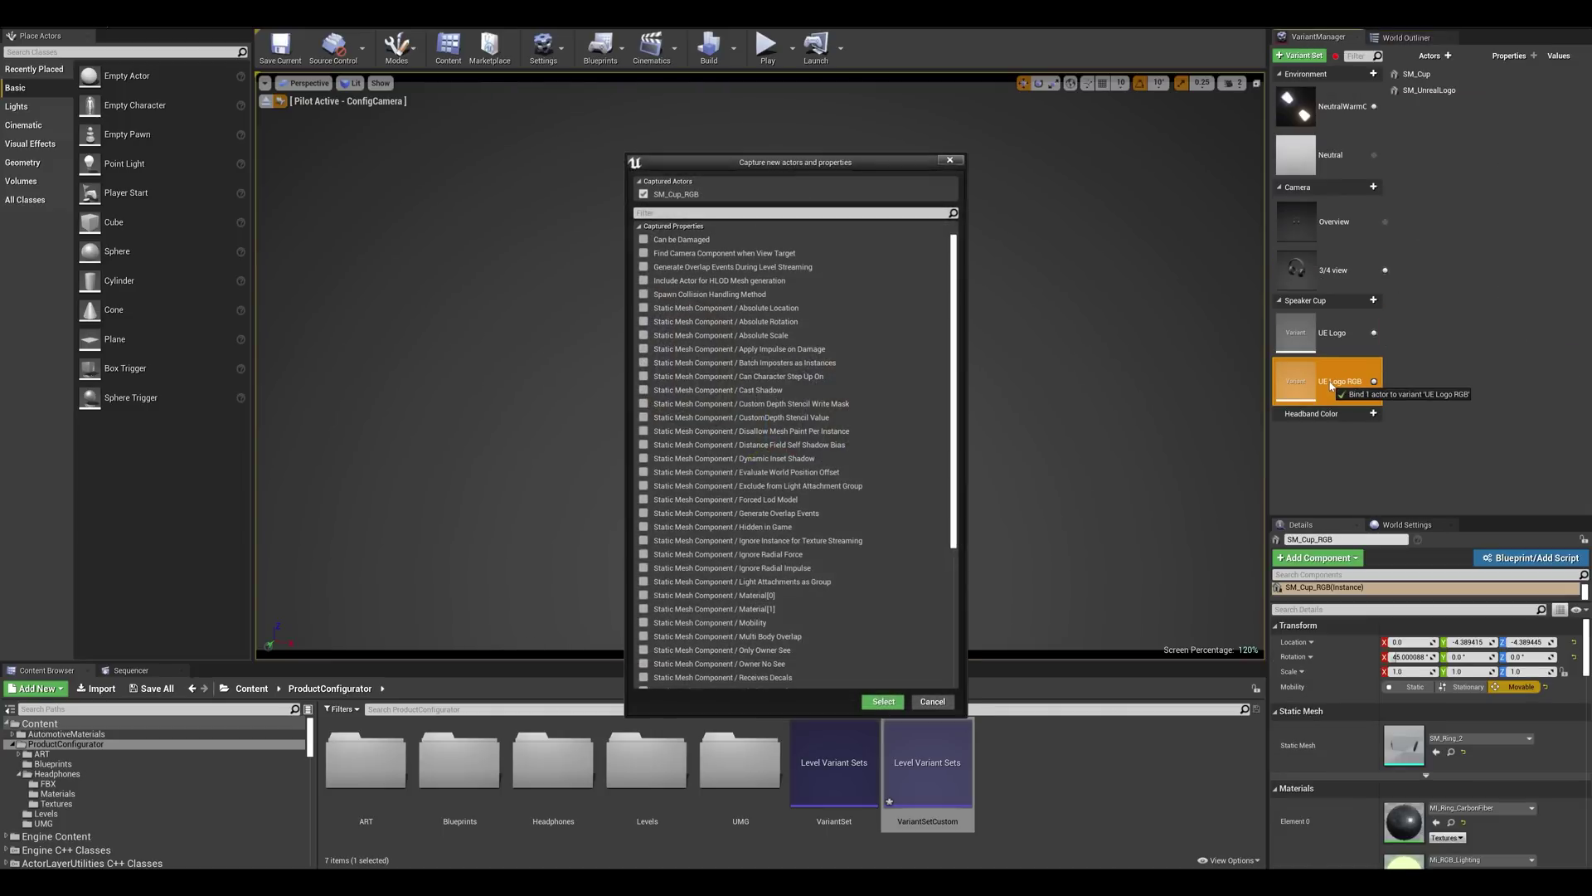
pyautogui.write('visib')
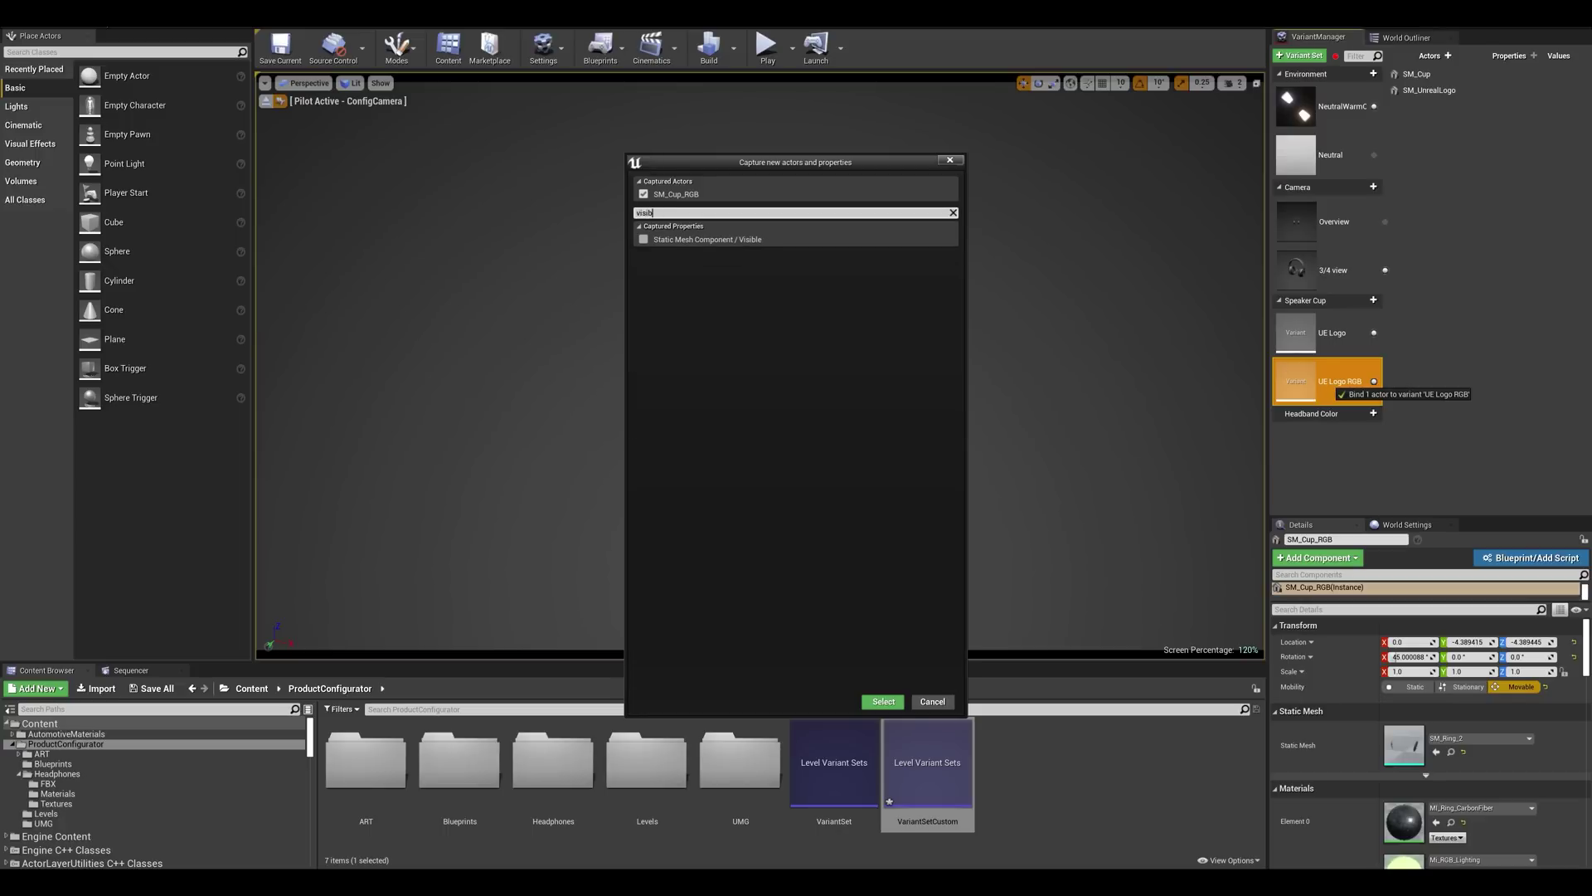
pyautogui.click(645, 239)
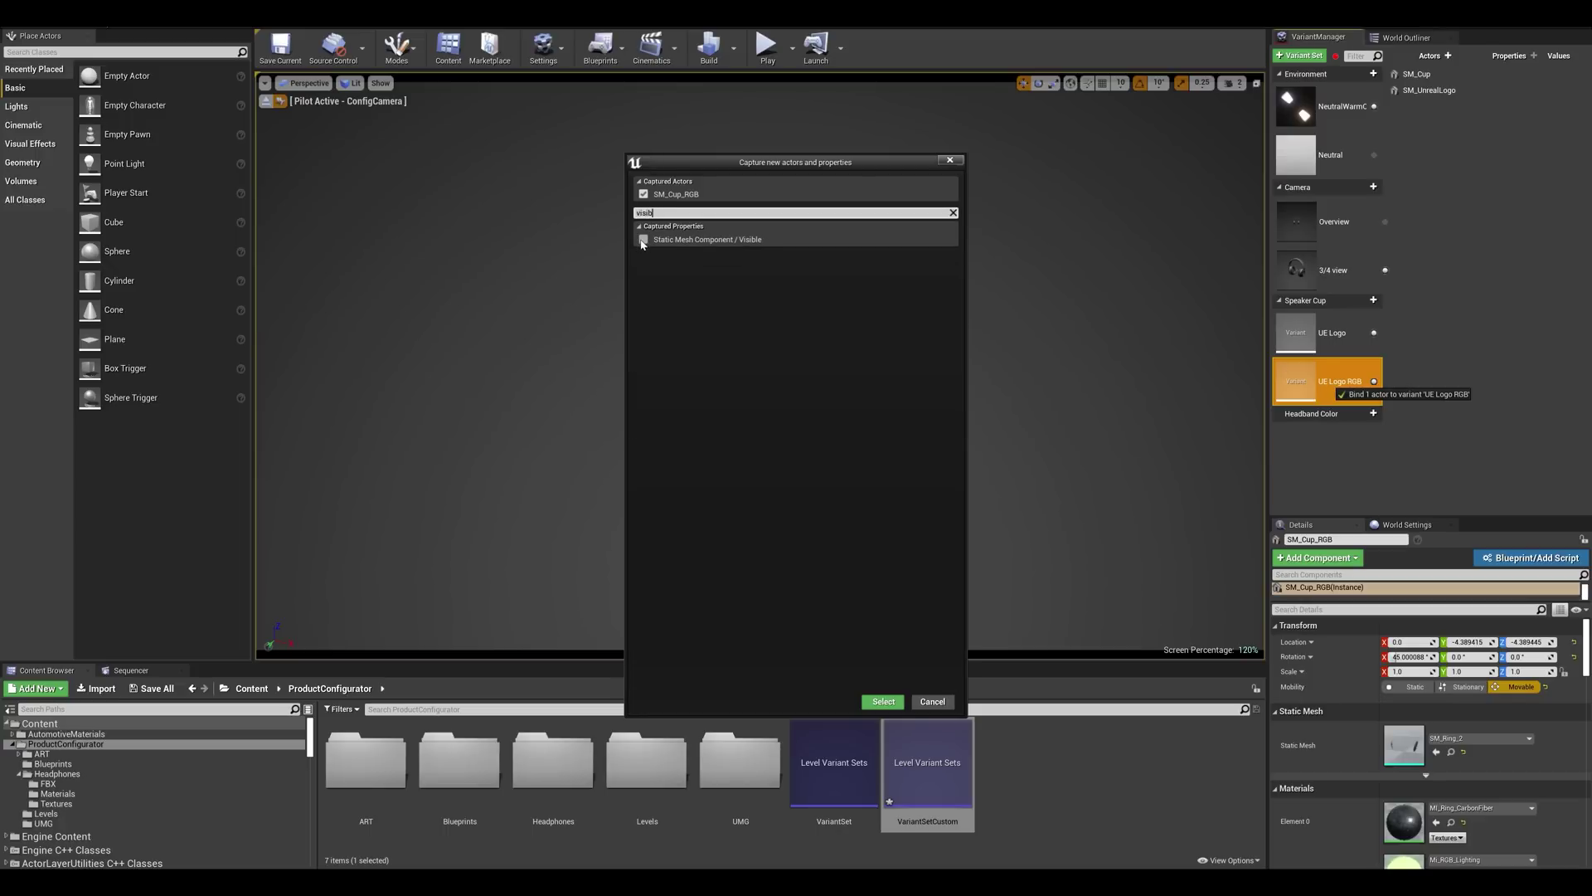
pyautogui.click(883, 702)
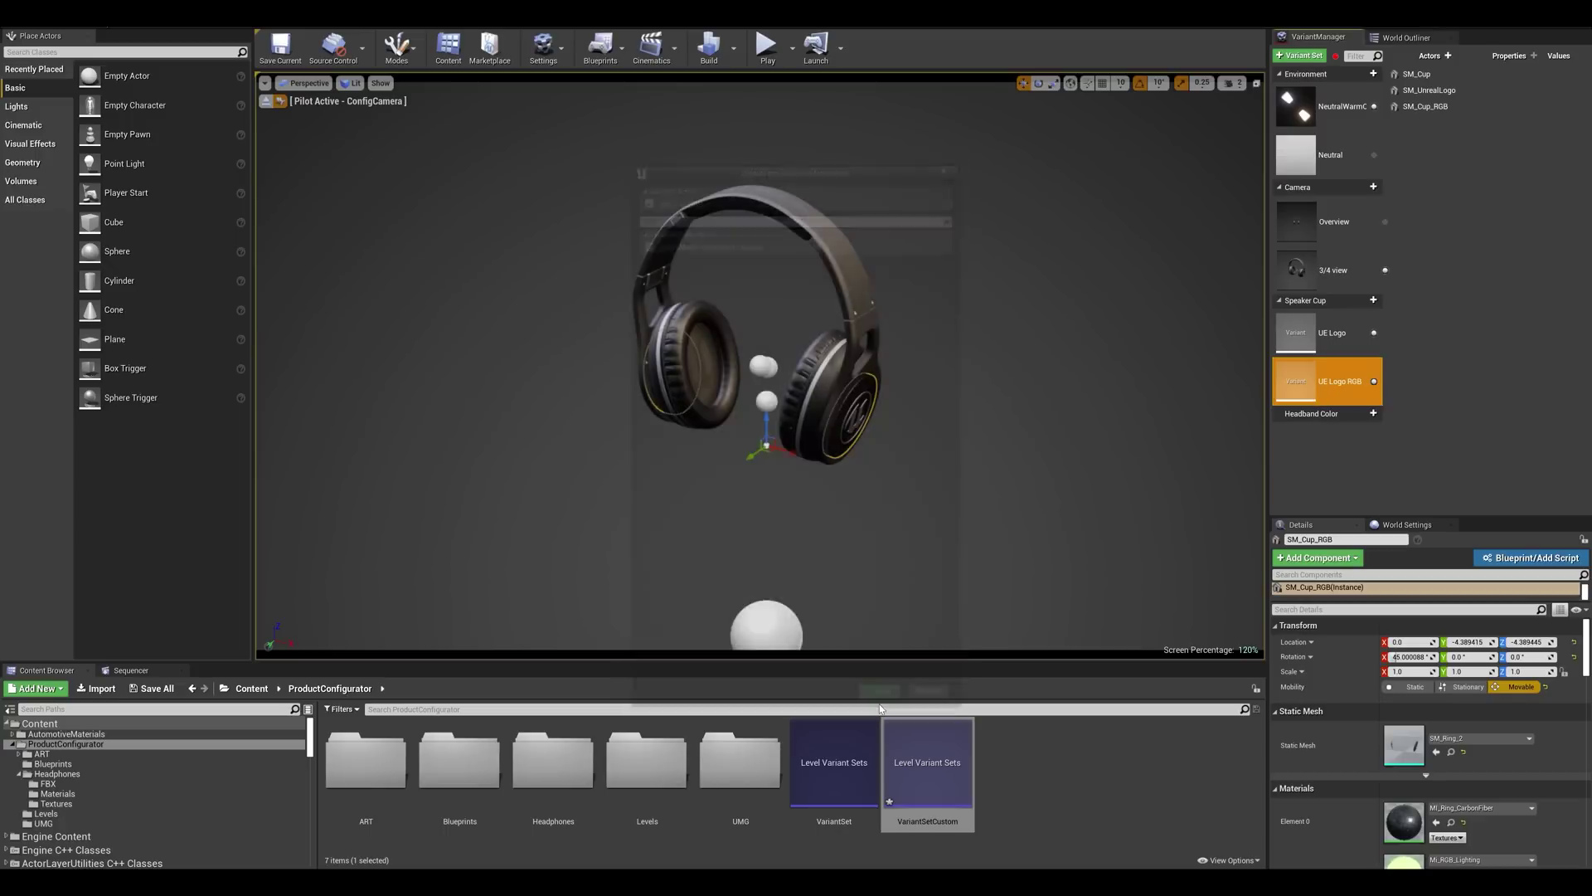
# In UE Logo RGB, hide SM_Cup and SM_UnrealLogo and make SM_Cup_RGB visible.
pyautogui.click(1426, 91)
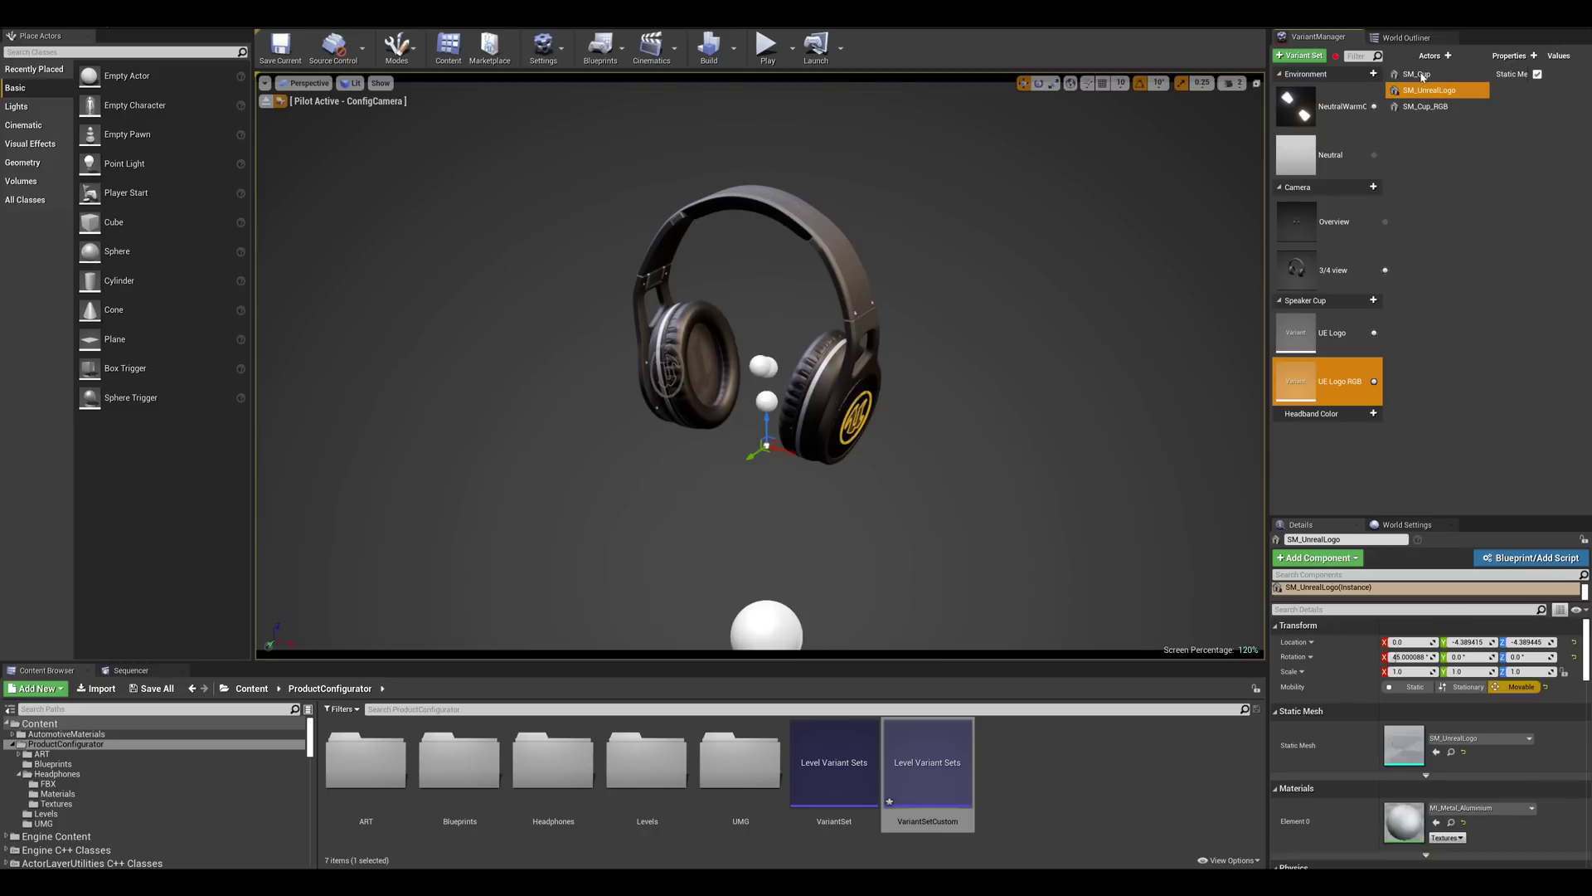
pyautogui.keyDown('ctrl'); pyautogui.click(1421, 75); pyautogui.keyUp('ctrl')
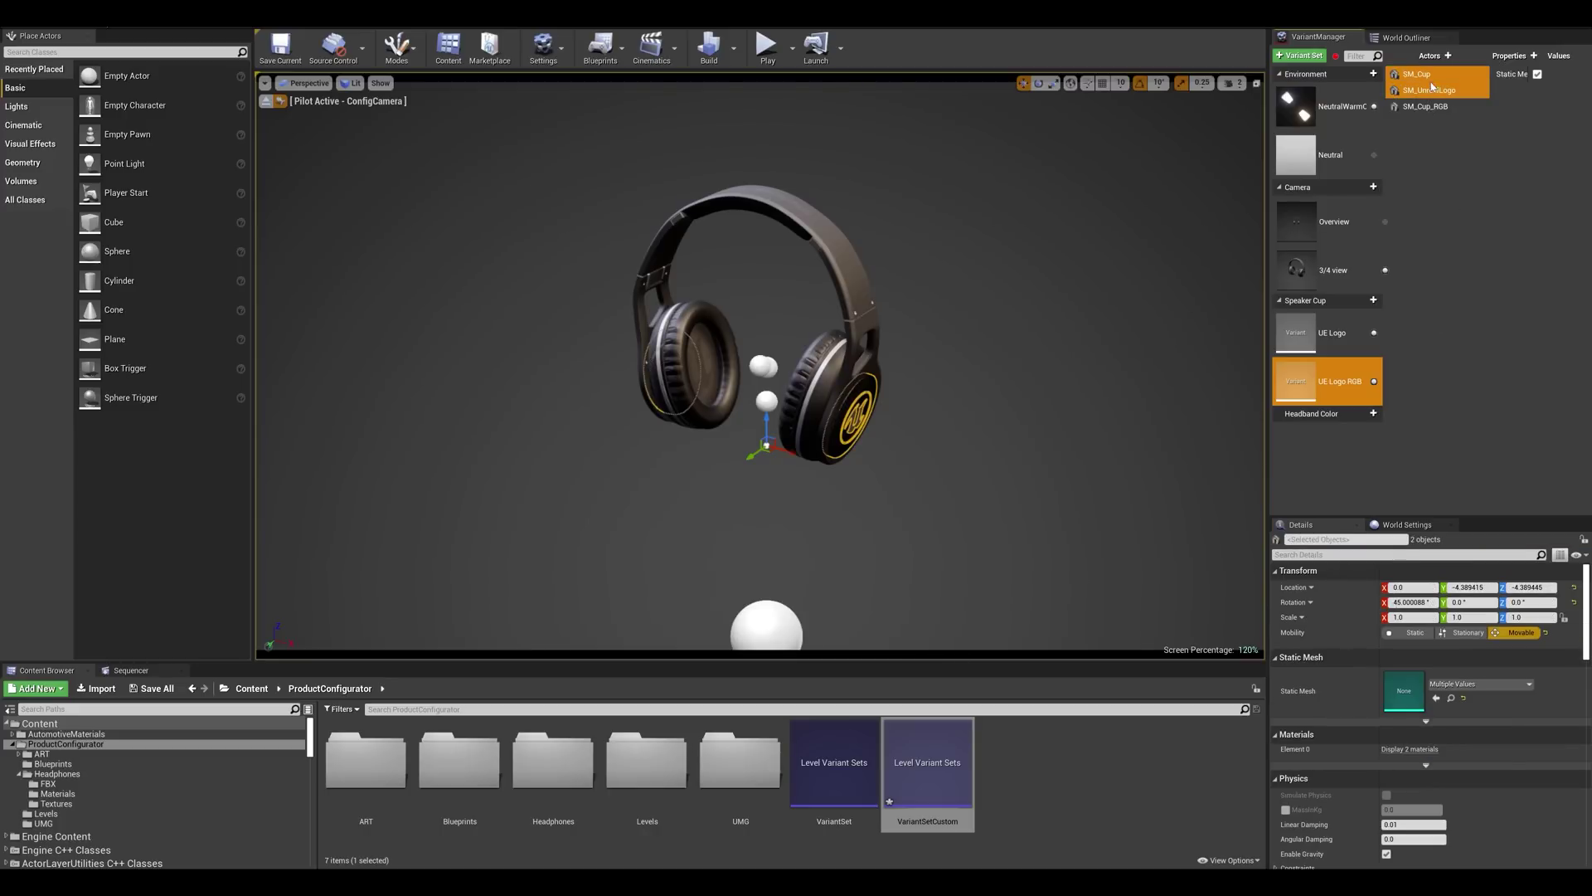
pyautogui.click(1537, 74)
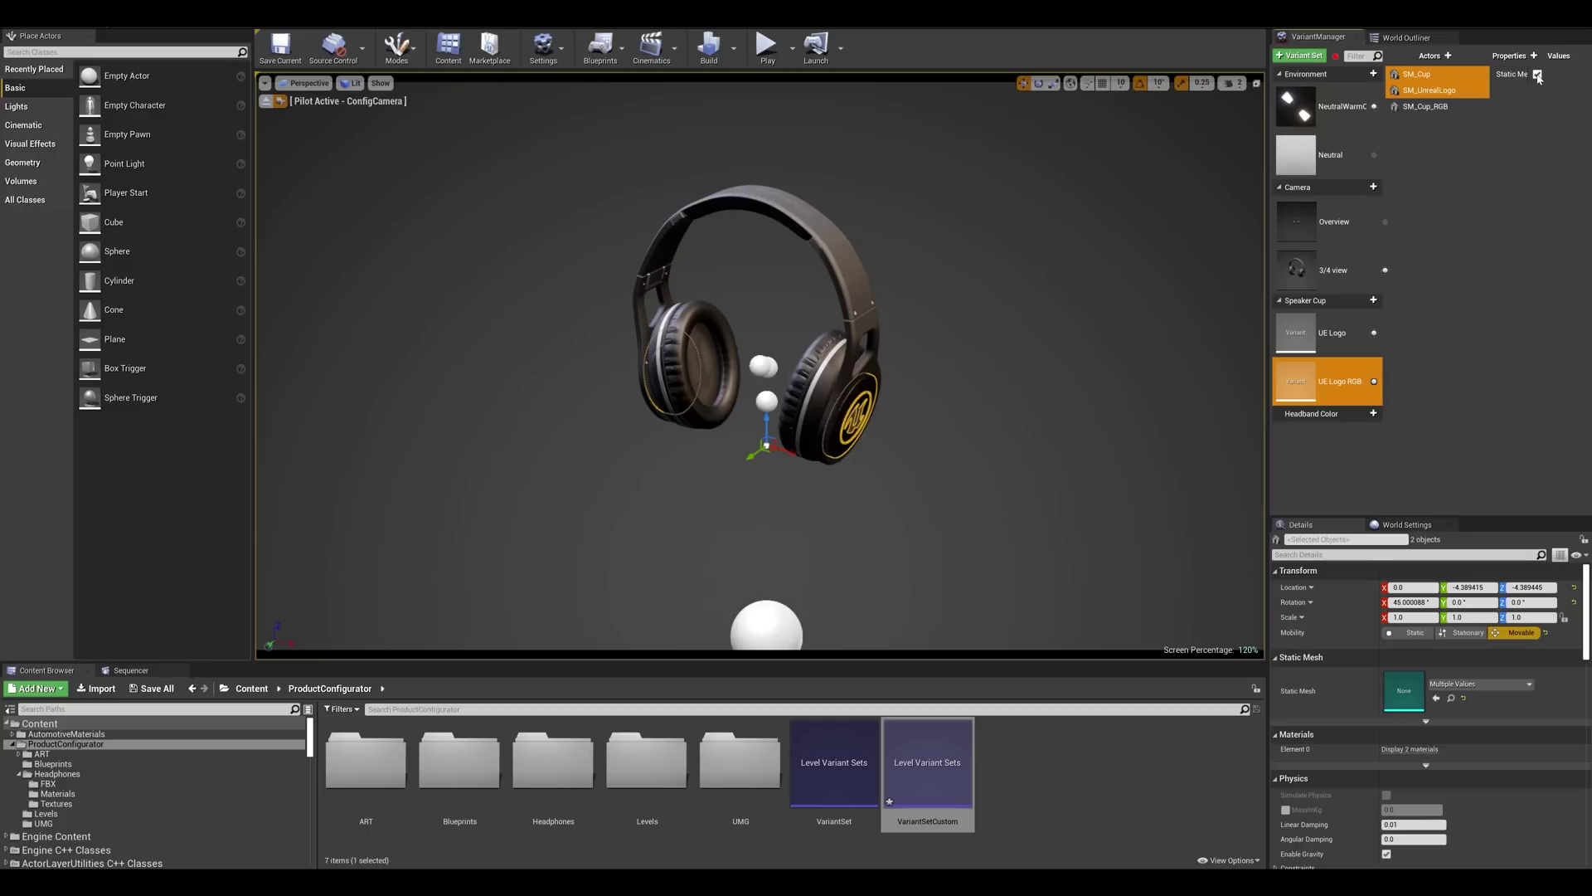
pyautogui.click(1450, 108)
pyautogui.click(1537, 75)
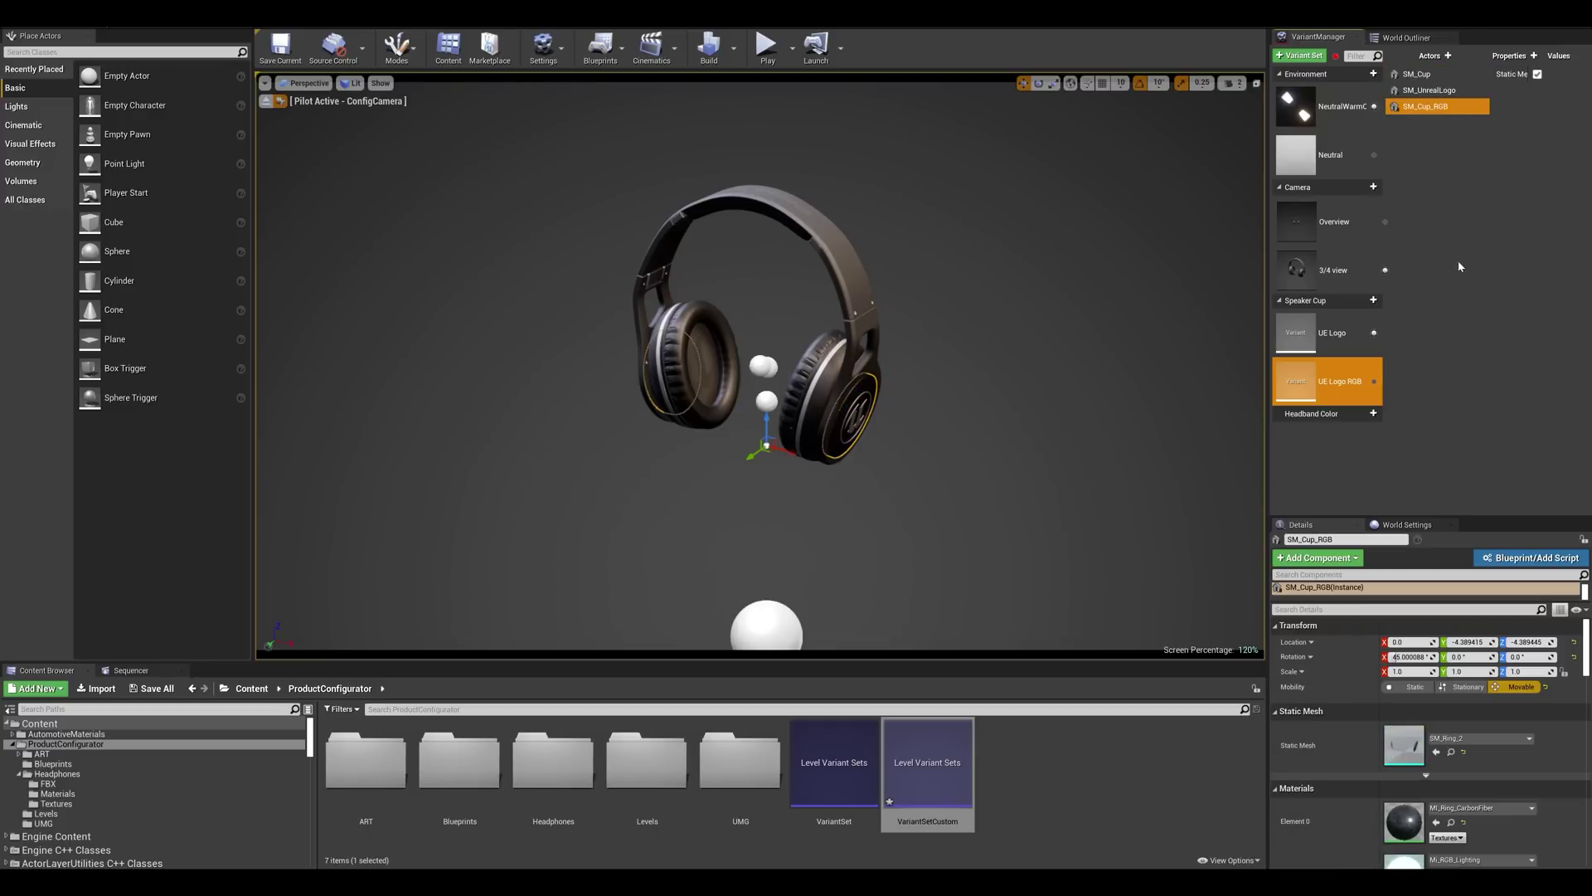
# Toggle between UE Logo and UE Logo RGB to preview the glowing logo.
pyautogui.click(1375, 383)
pyautogui.click(1374, 334)
pyautogui.click(1374, 382)
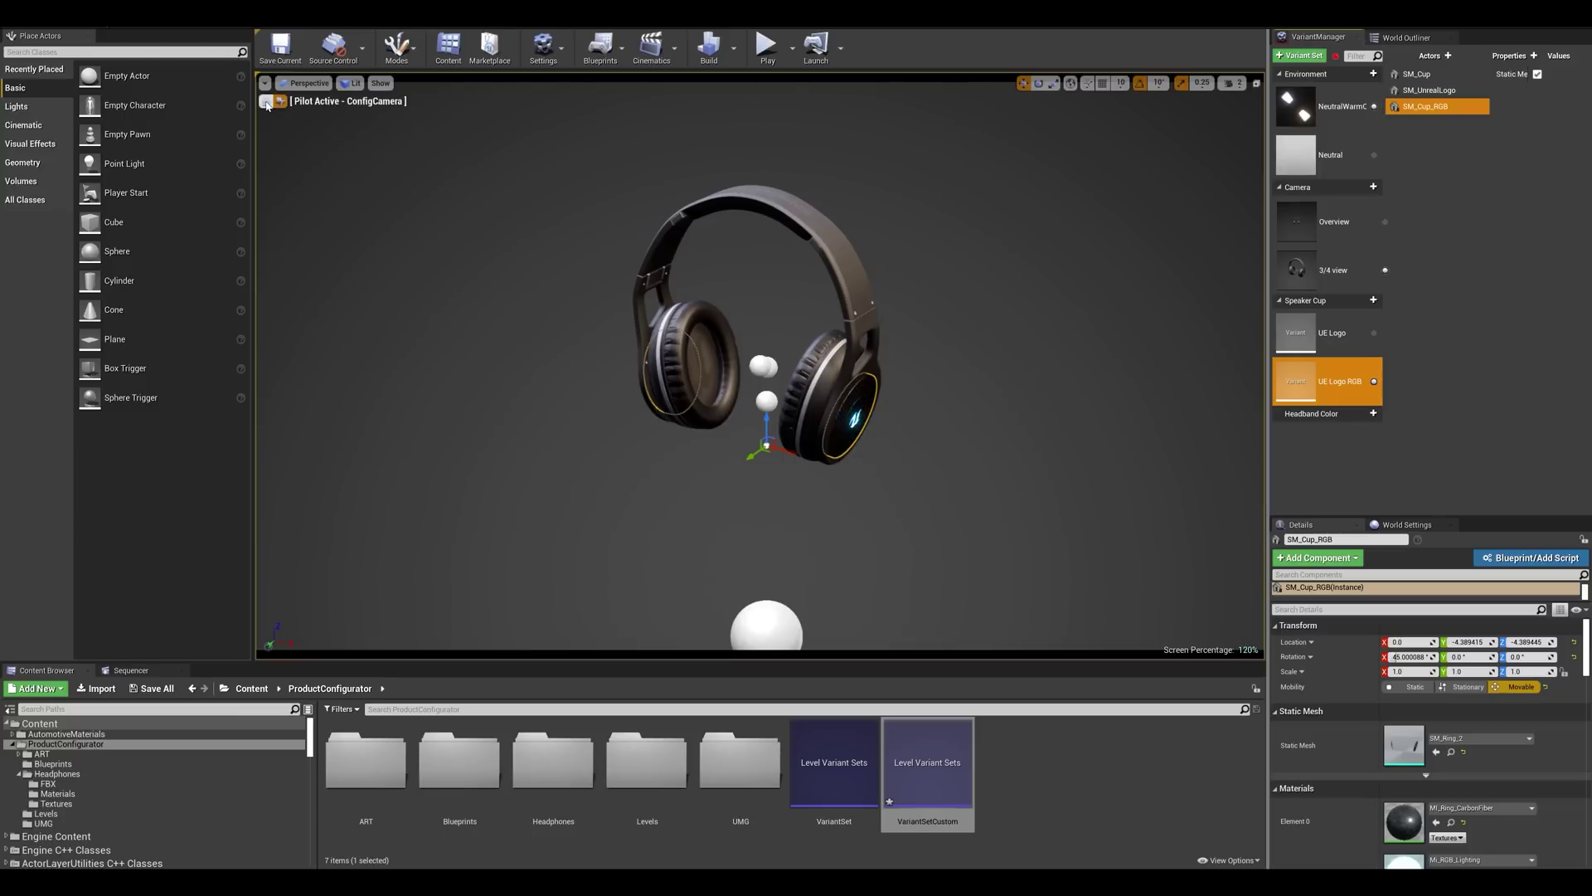
# Frame the speaker cup close up and capture it as the UE Logo variant's thumbnail.
pyautogui.hotkey('alt', 'g')
pyautogui.press('f')
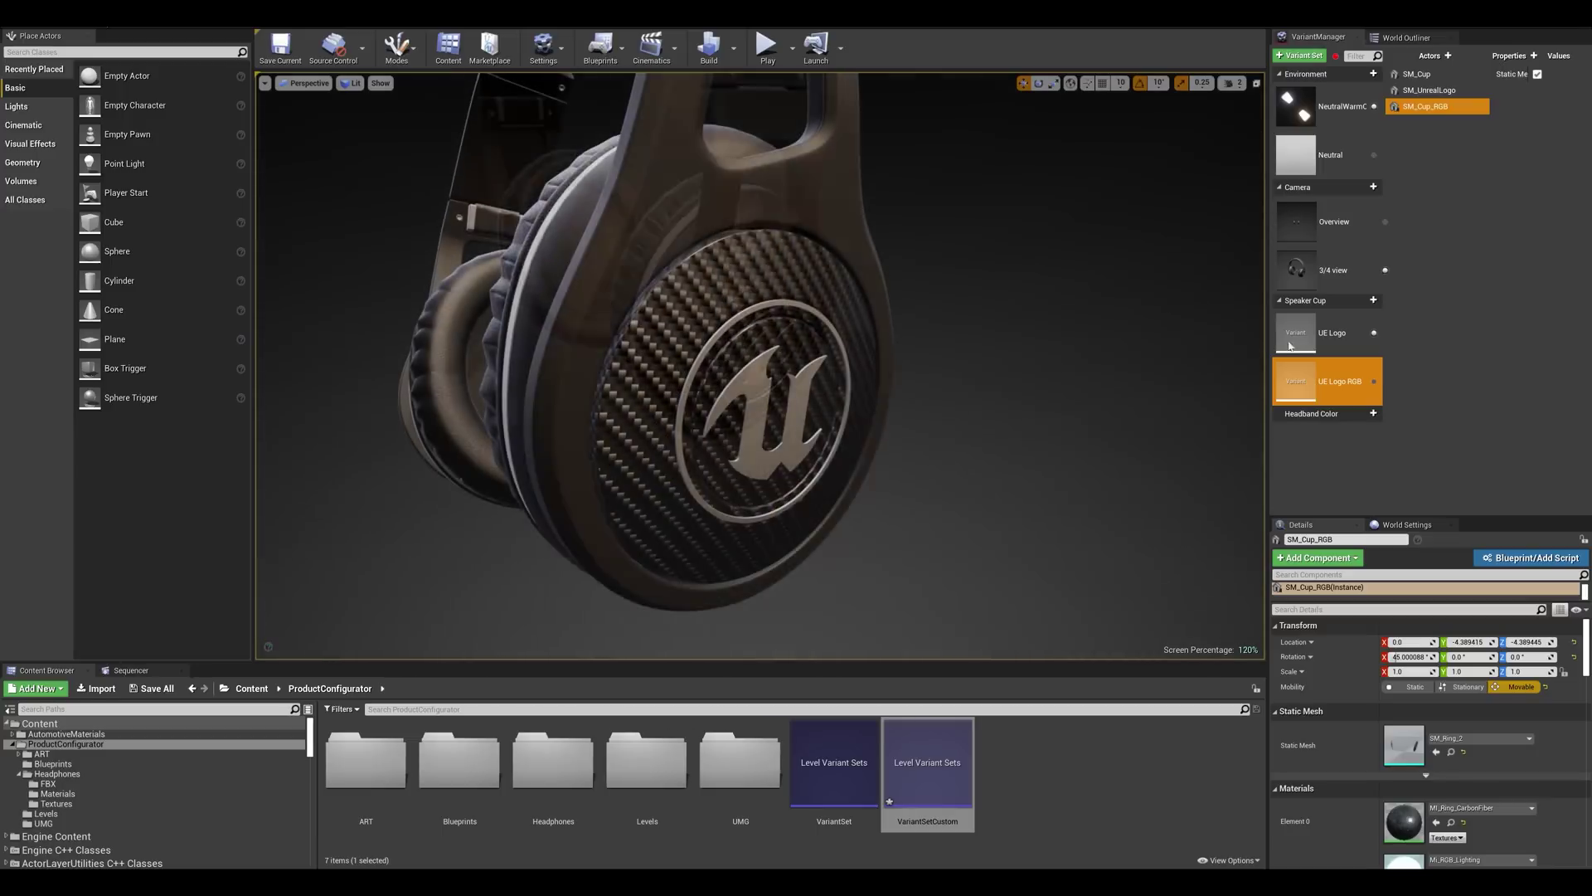
pyautogui.rightClick(1298, 334)
pyautogui.click(1343, 484)
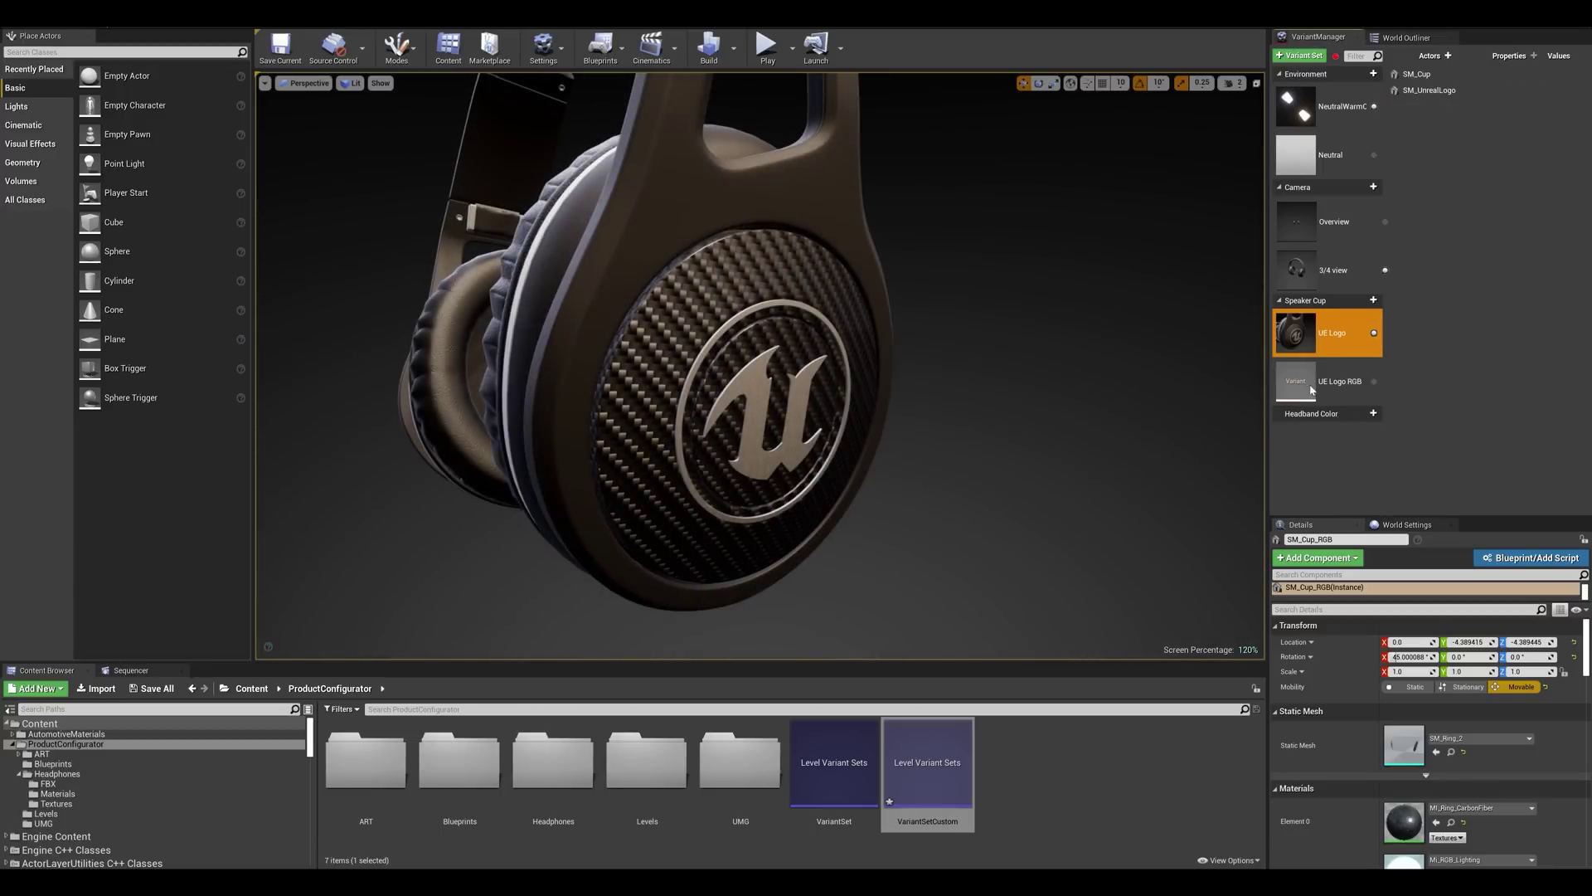
pyautogui.click(1374, 382)
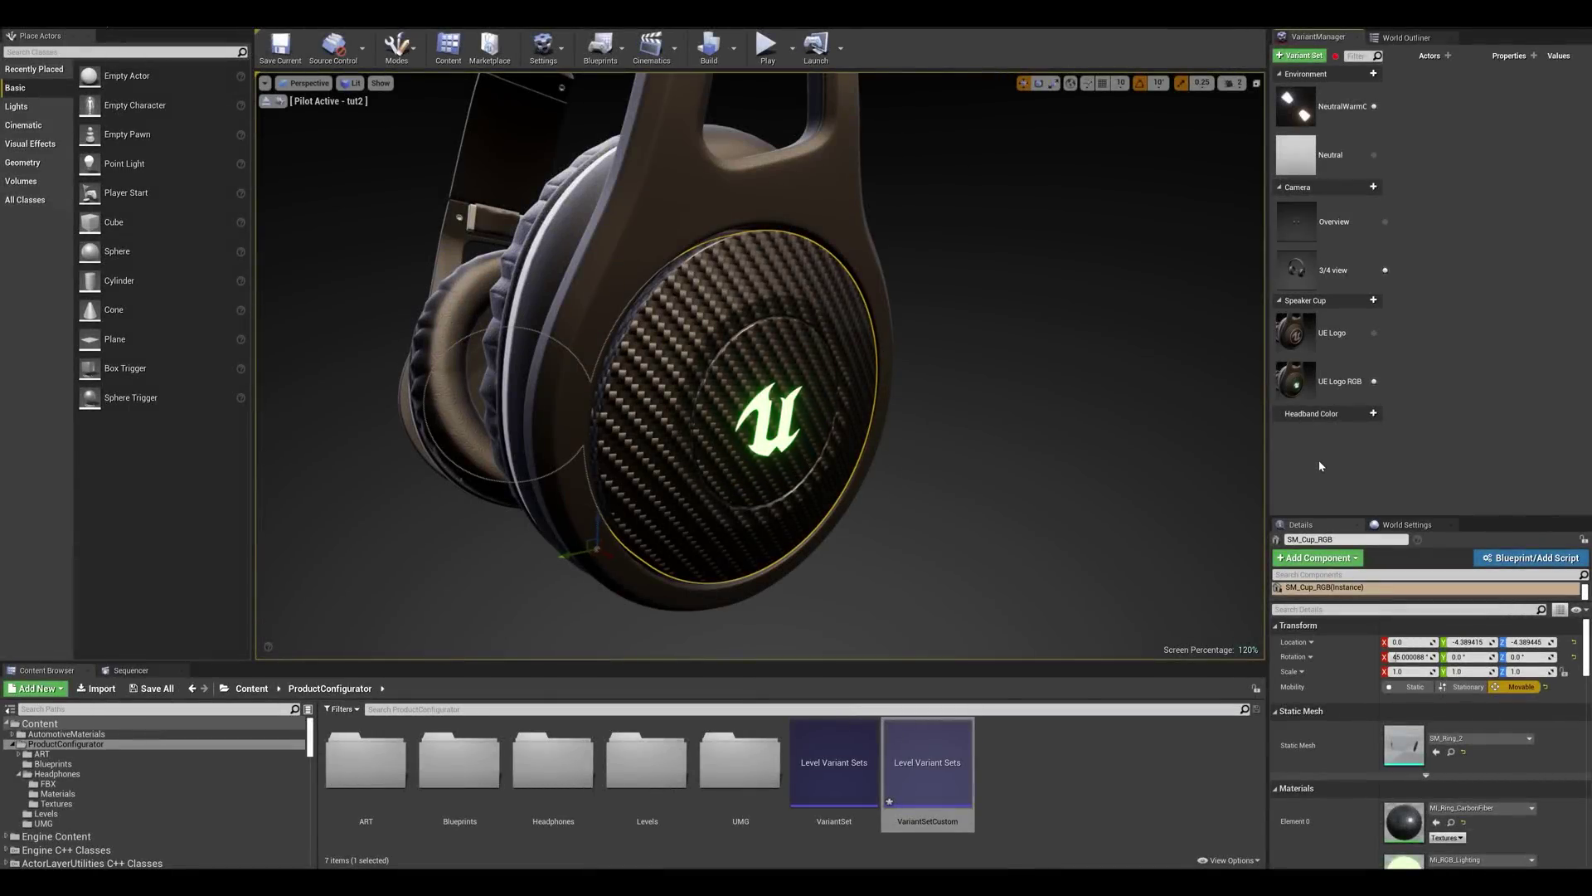
# Add a new Headband Color variant named Black.
pyautogui.click(1374, 413)
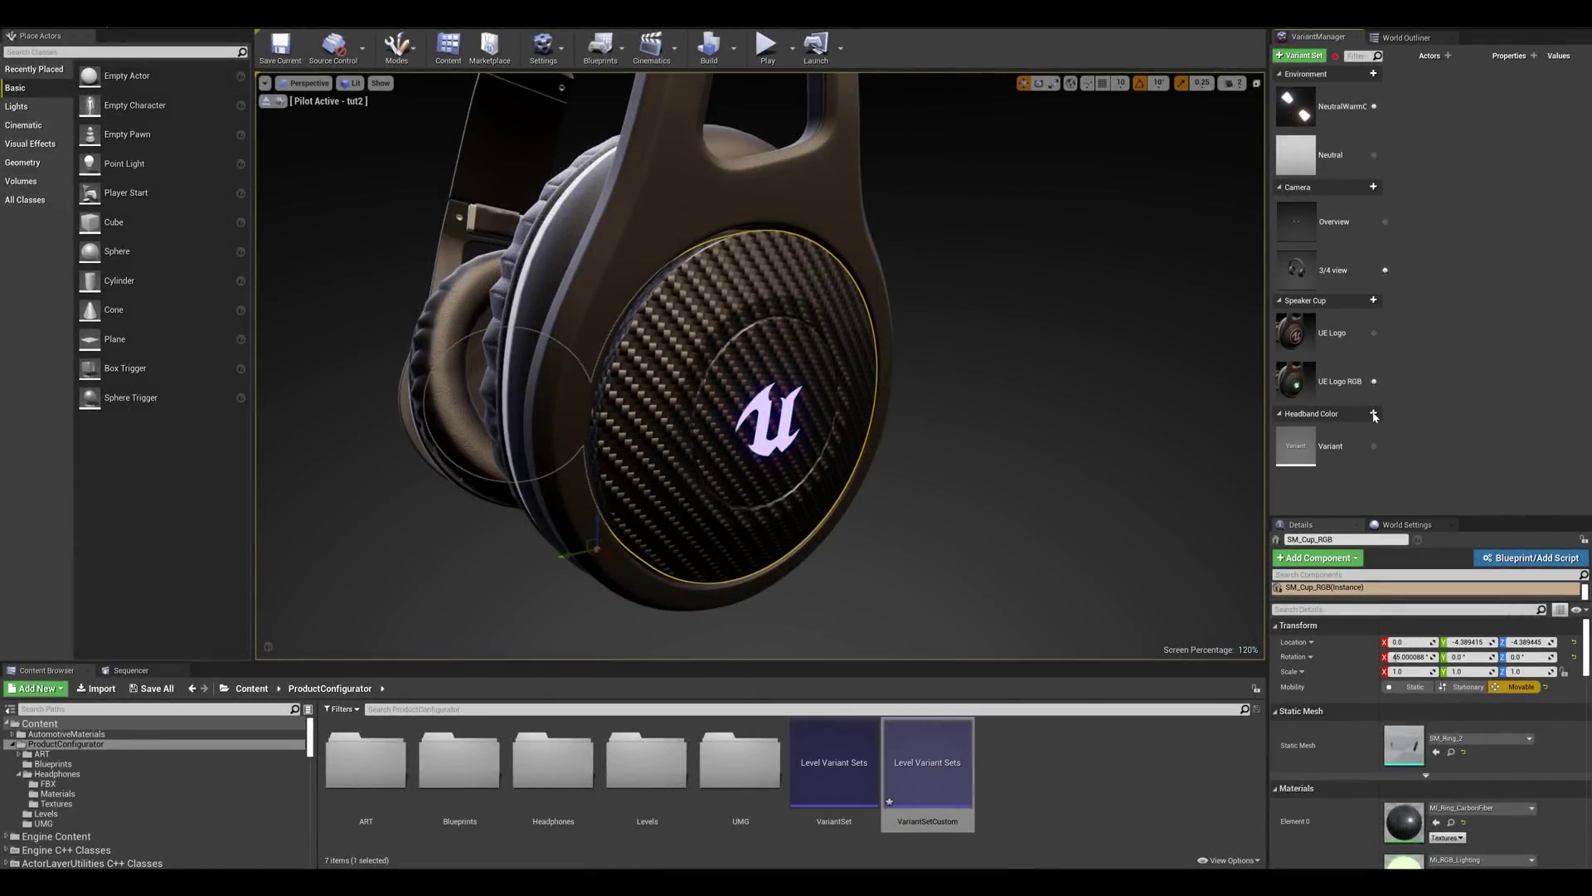
pyautogui.rightClick(1335, 451)
pyautogui.click(1373, 532)
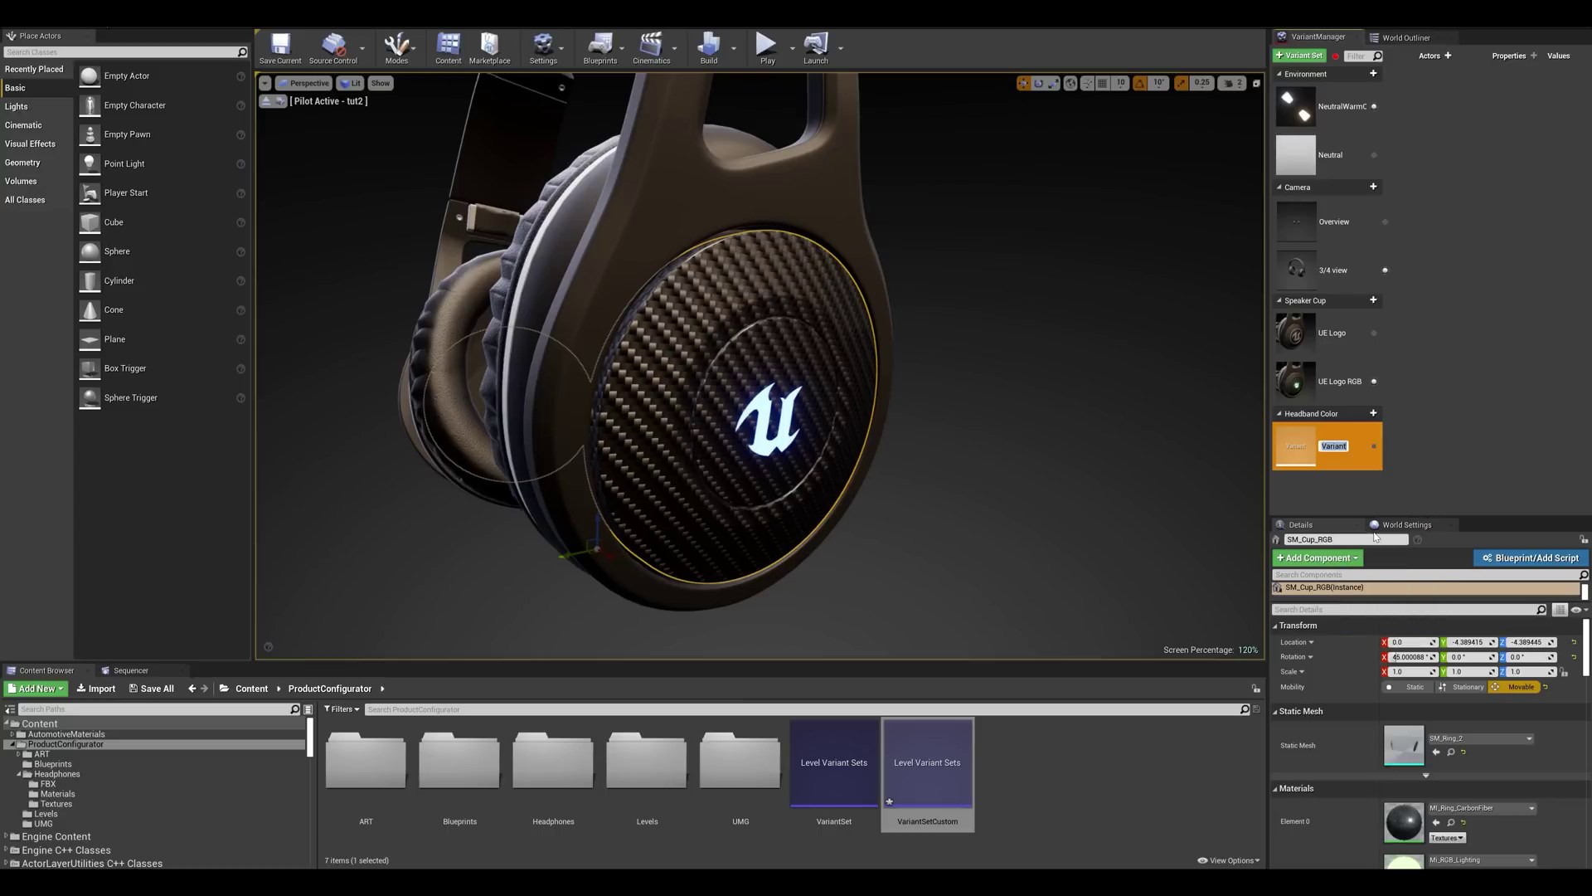
pyautogui.write('Black')
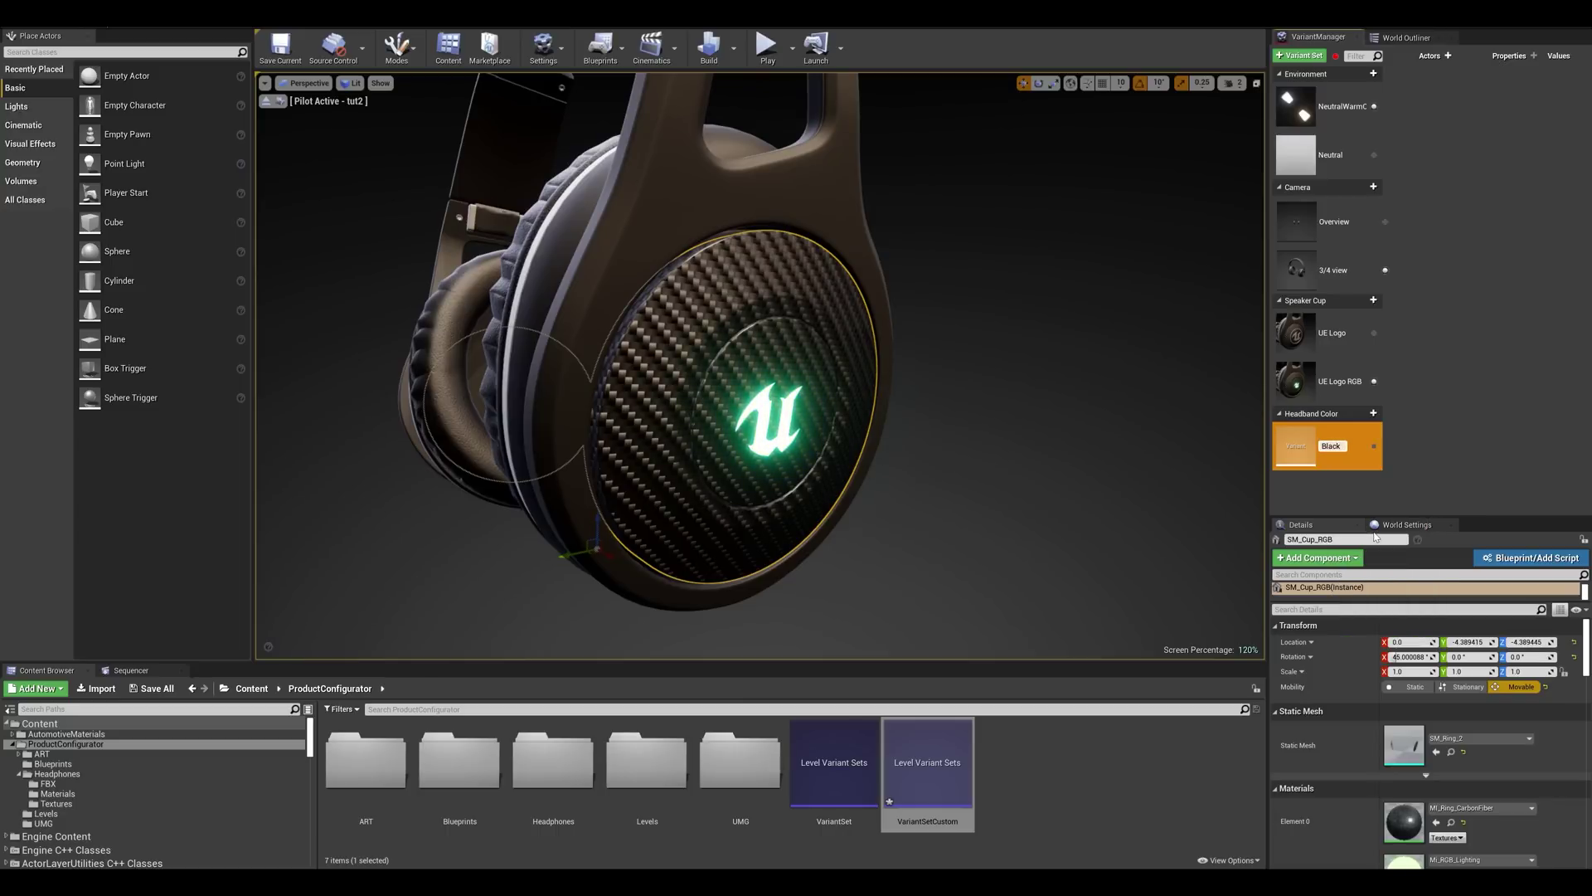
pyautogui.press('Return')
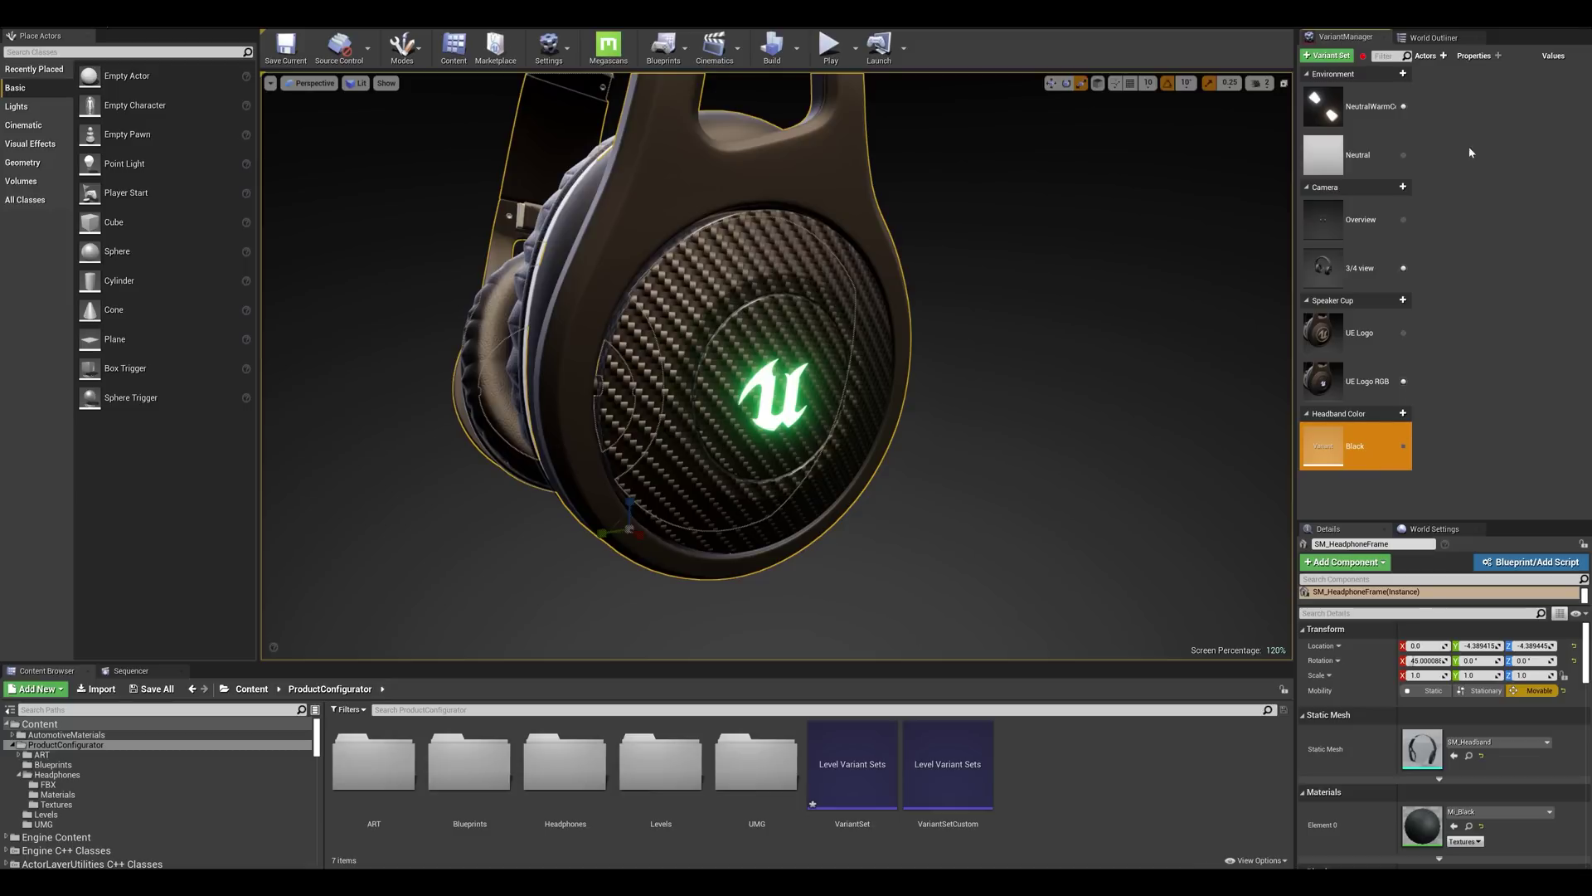
# Add SM_HeadphoneFrame from the World Outliner to the Black variant, capturing its Material[0] property.
pyautogui.click(1425, 38)
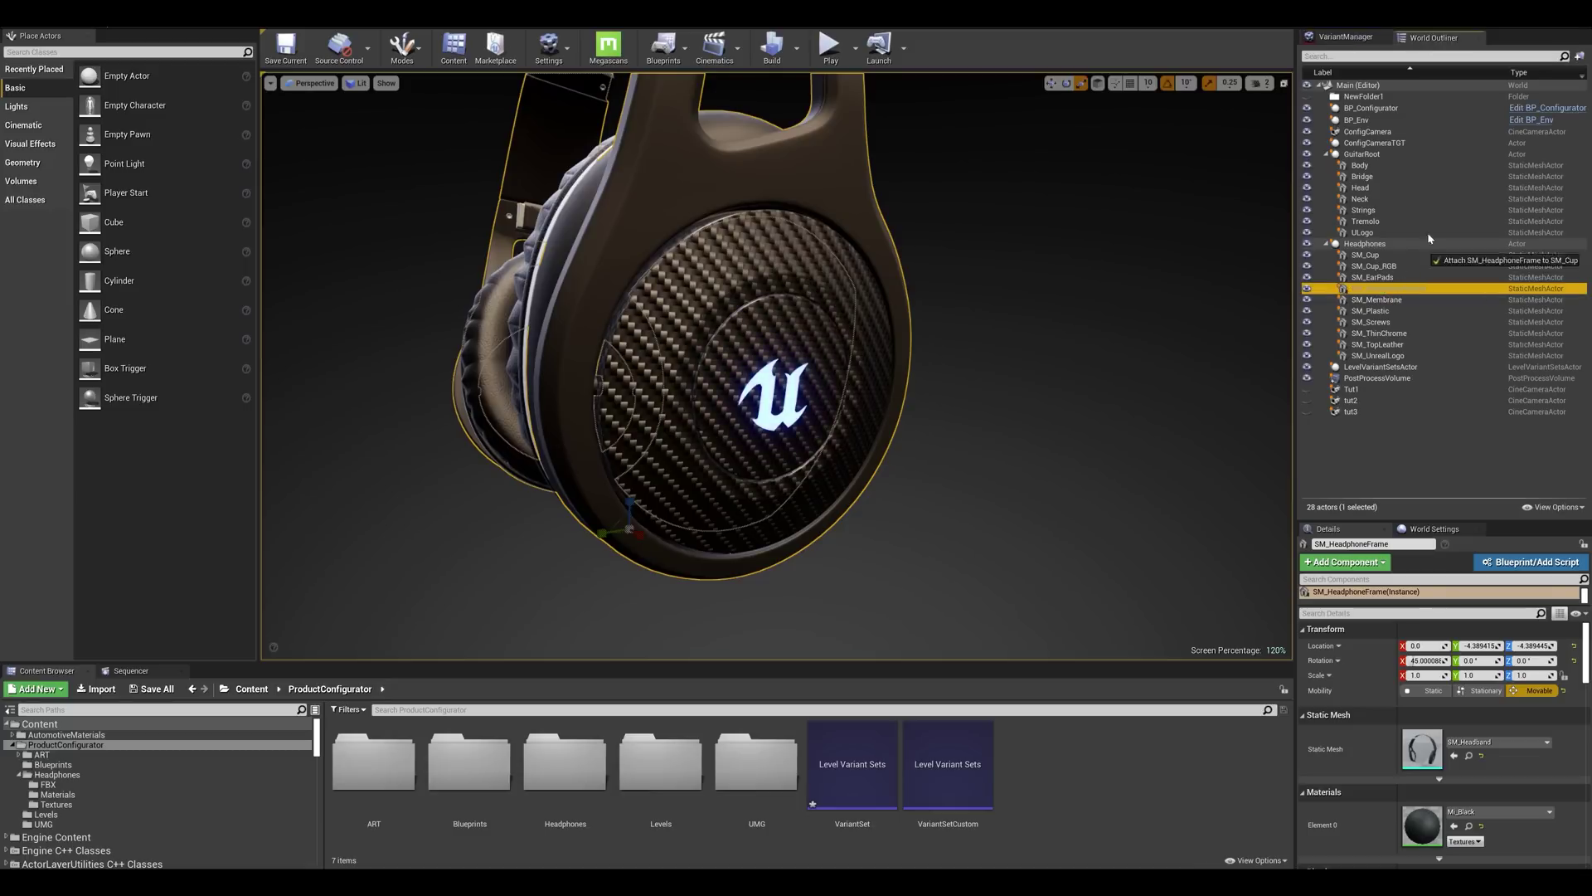
pyautogui.moveTo(1376, 288); pyautogui.dragTo(1362, 452)
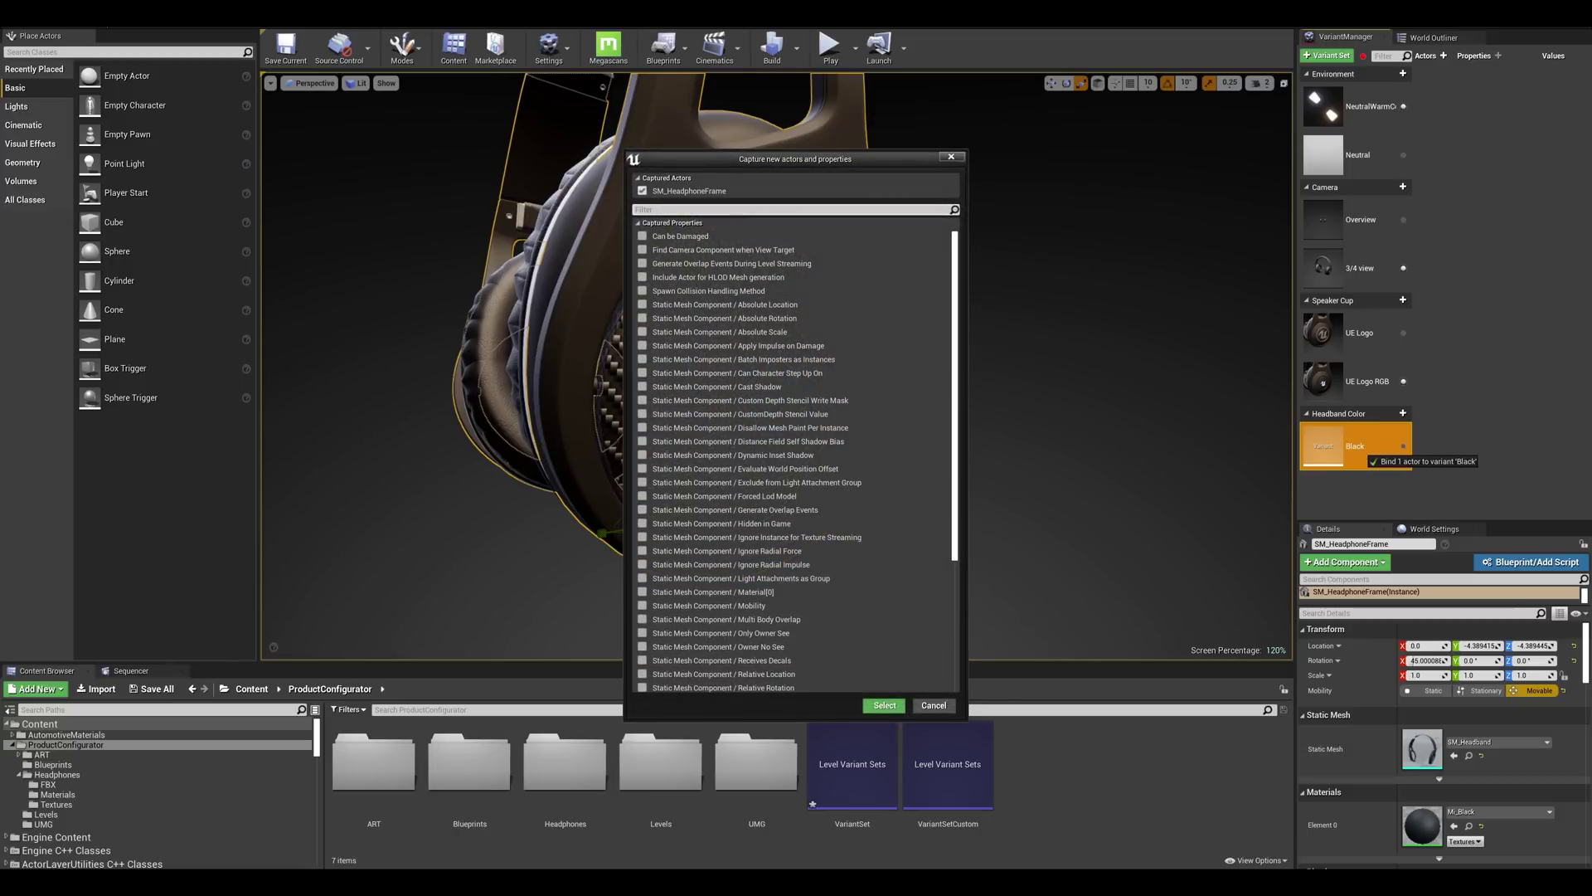
pyautogui.write('ma')
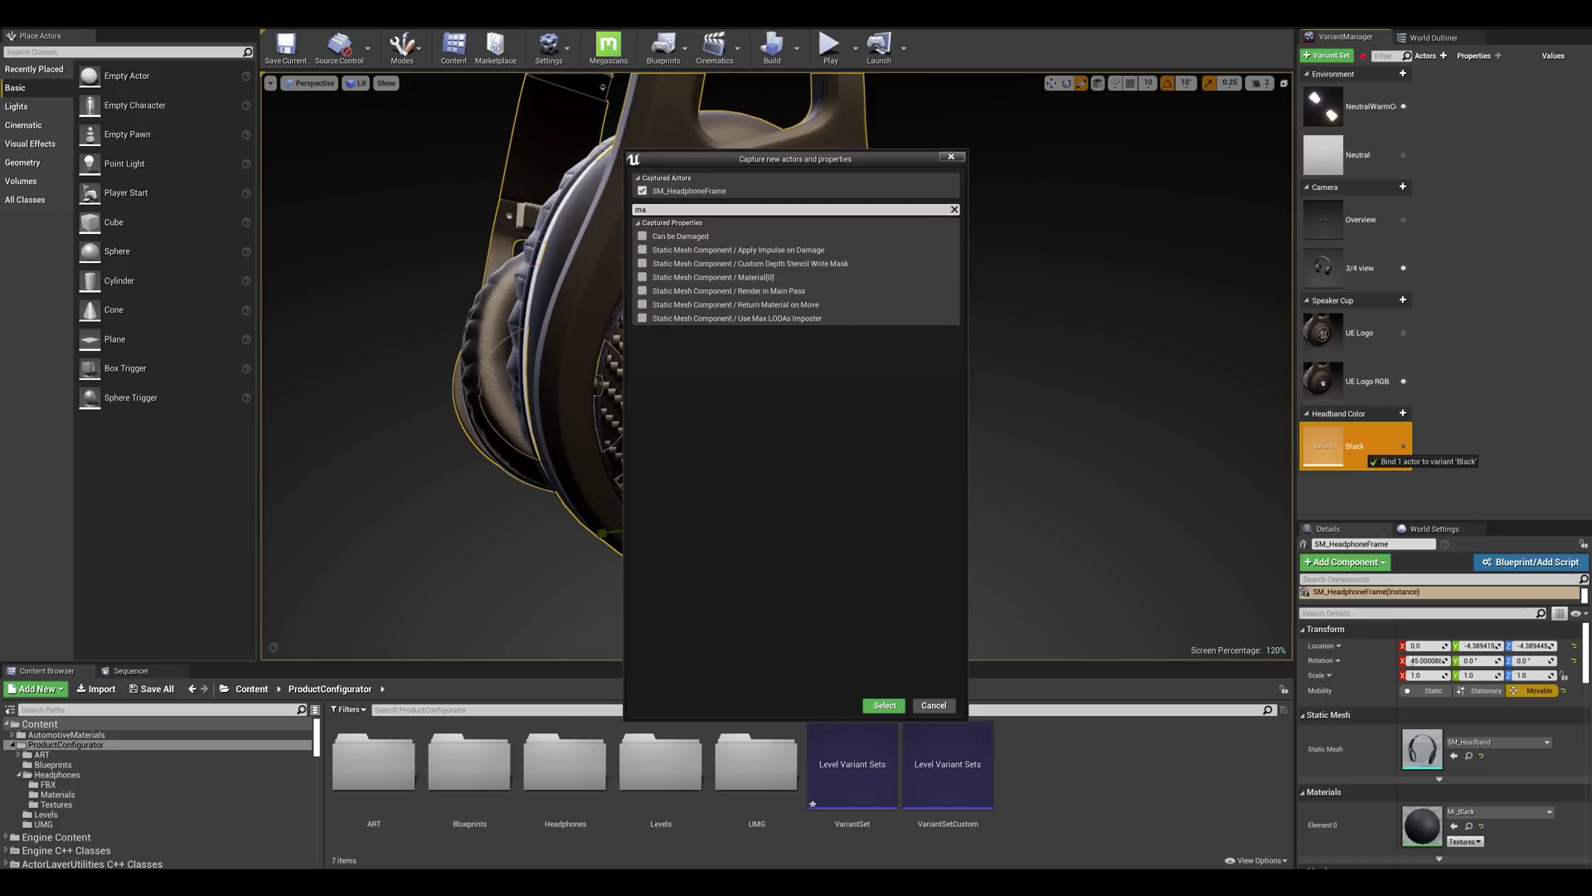
pyautogui.write('ter')
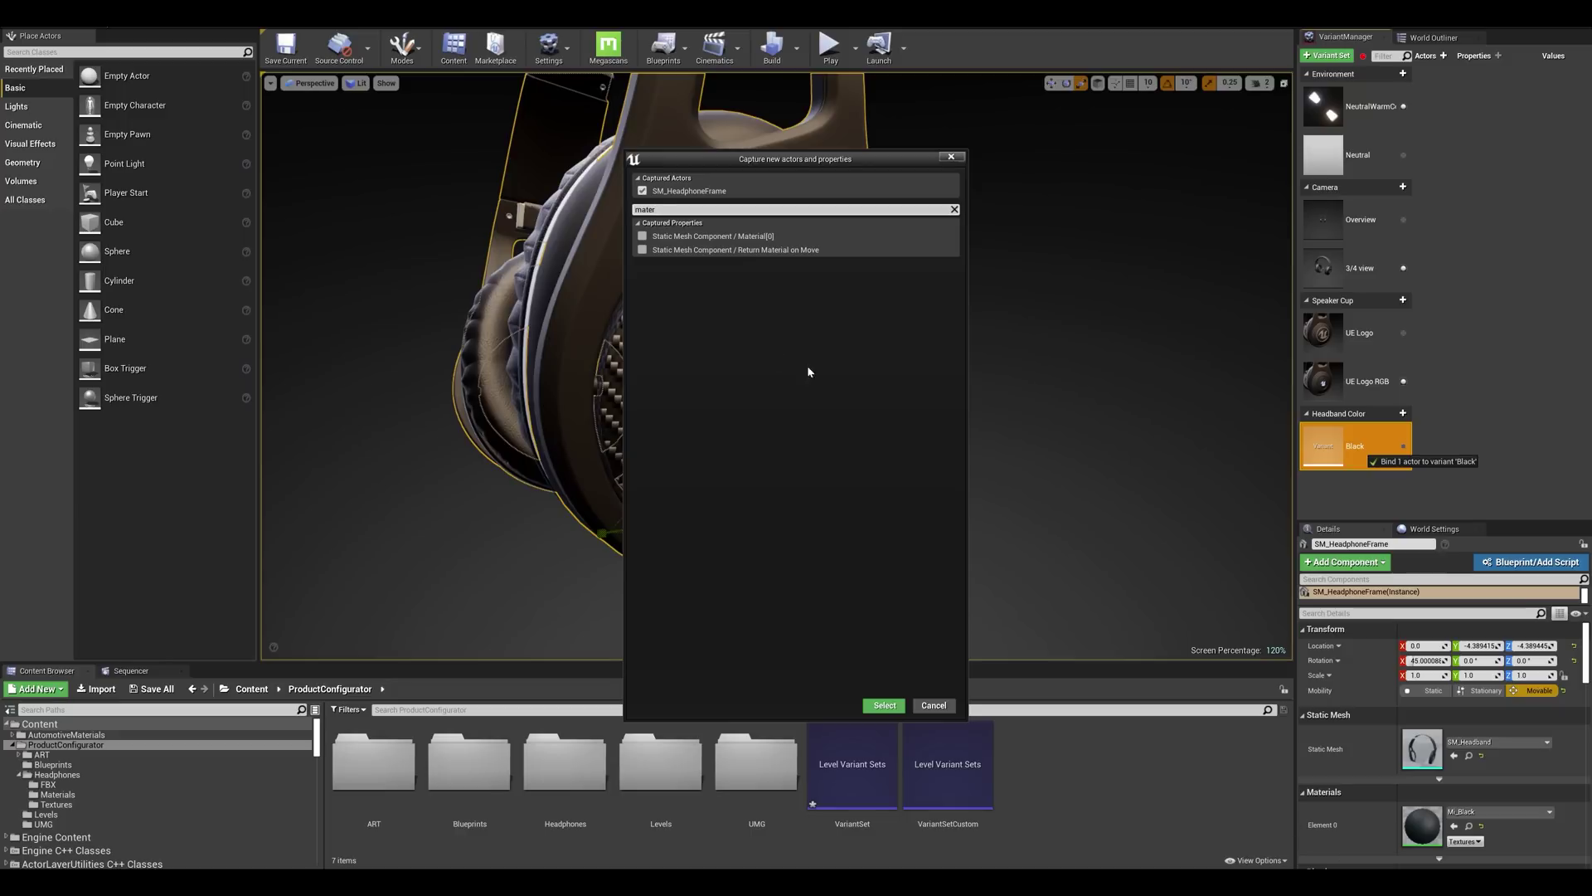
pyautogui.click(882, 707)
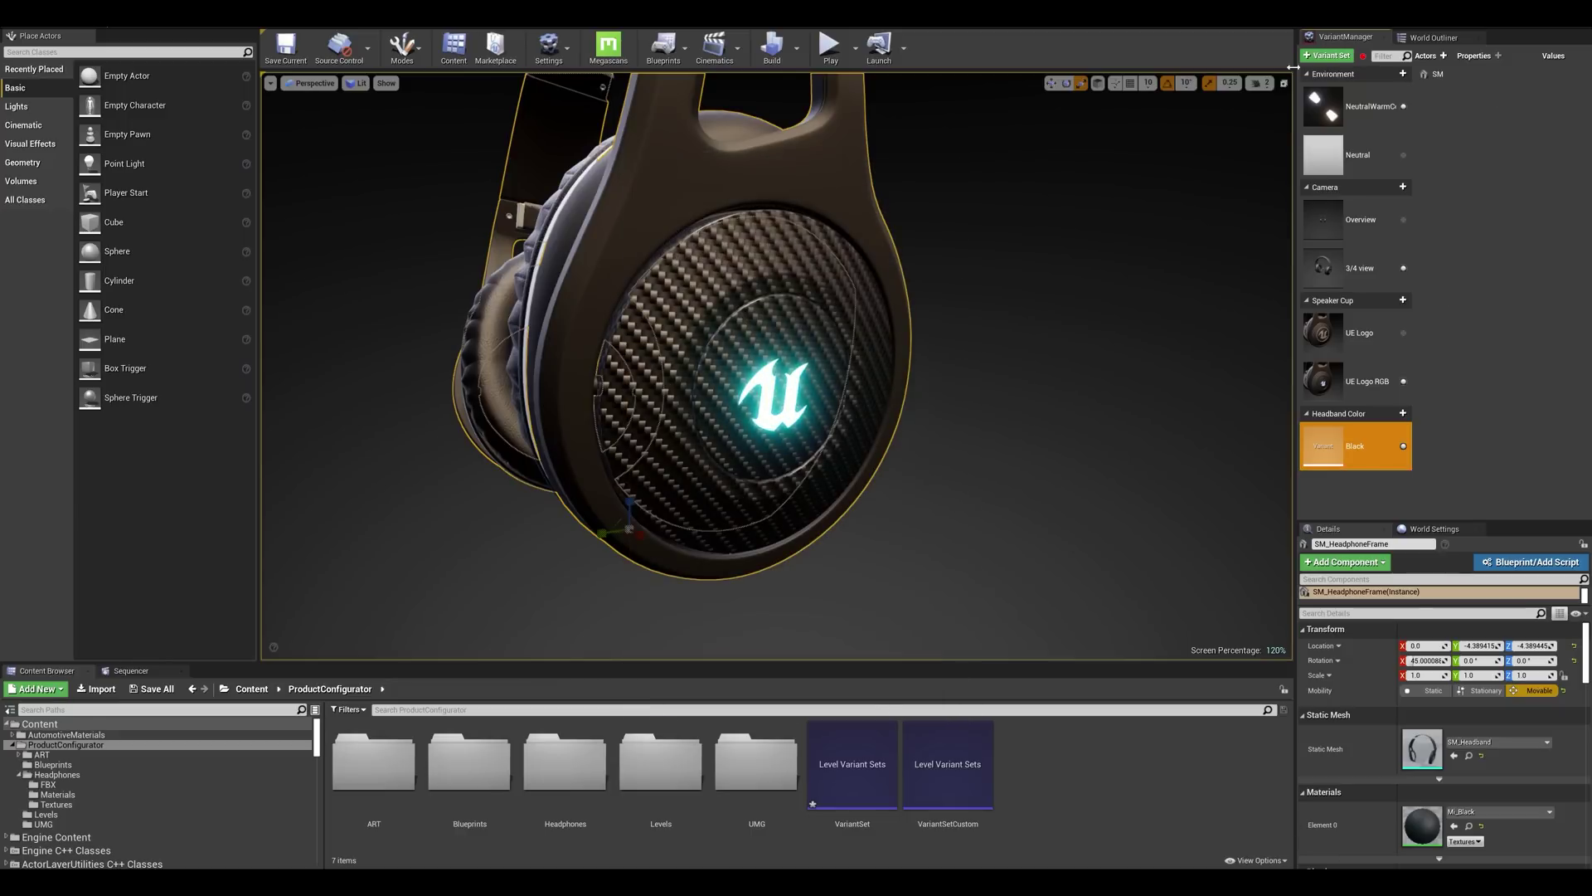
# Duplicate the Black headband variant and rename the copy to 'Red'.
pyautogui.moveTo(1296, 83); pyautogui.dragTo(956, 107)
pyautogui.click(1244, 73)
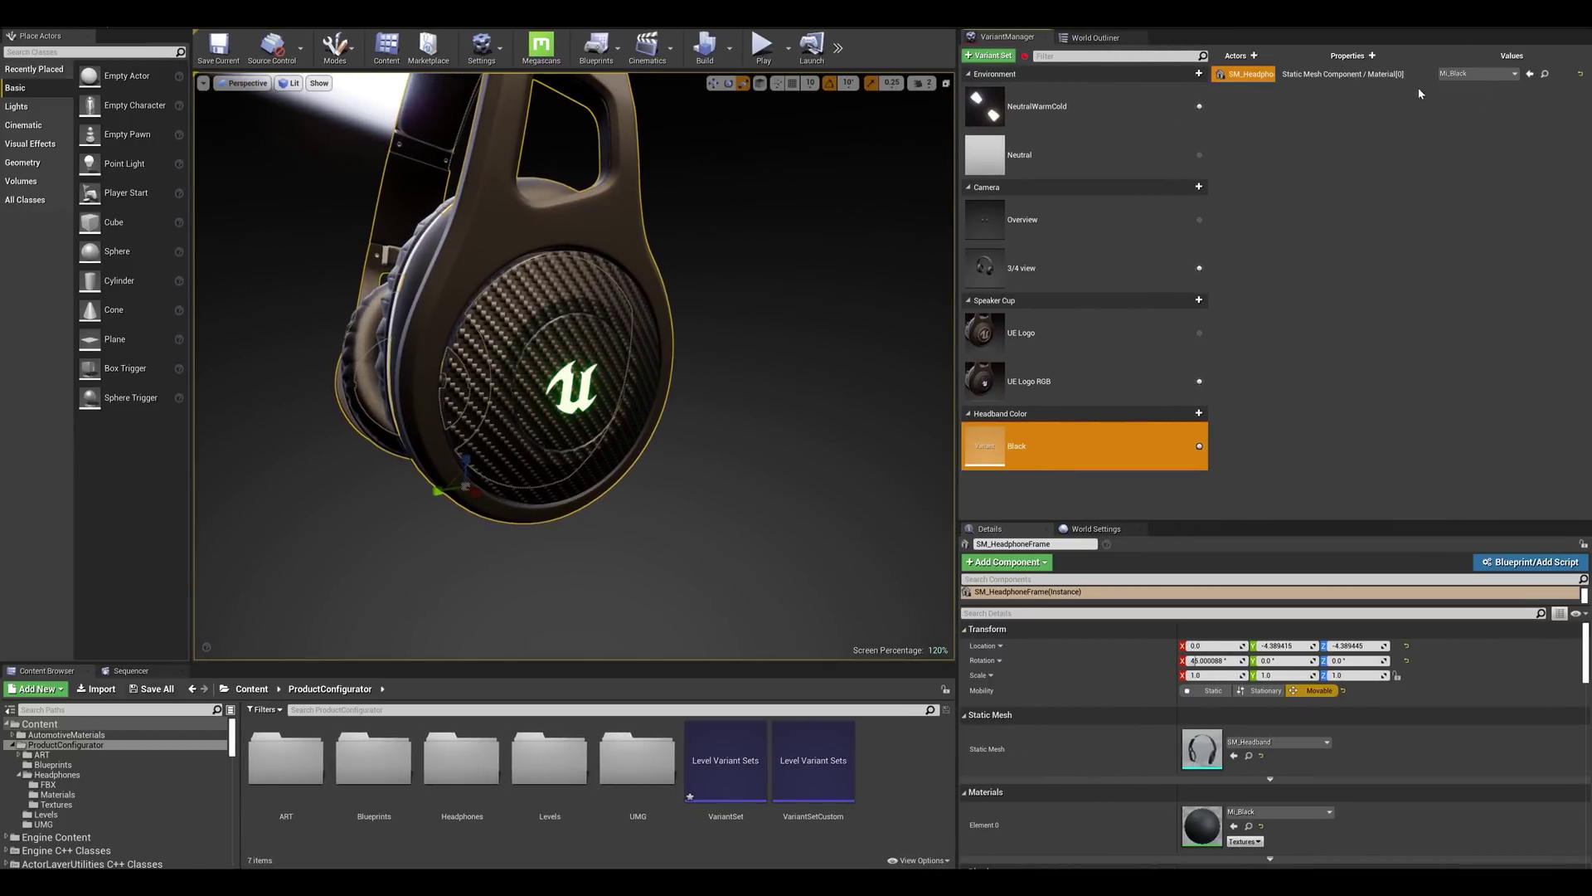
pyautogui.rightClick(1049, 448)
pyautogui.click(1093, 513)
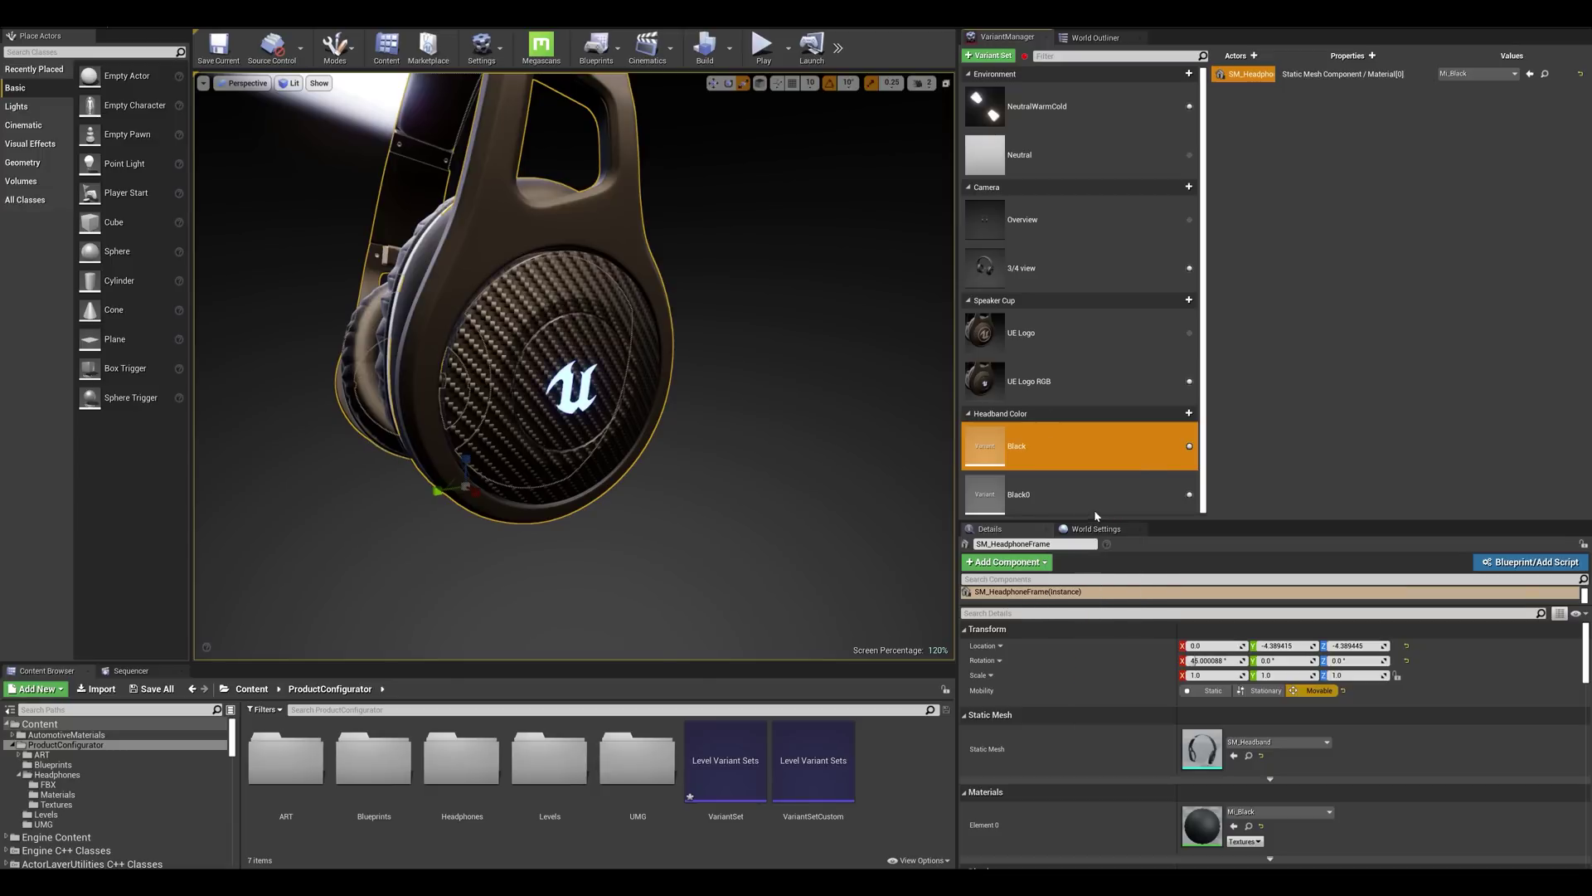
pyautogui.click(1020, 496)
pyautogui.rightClick(1020, 495)
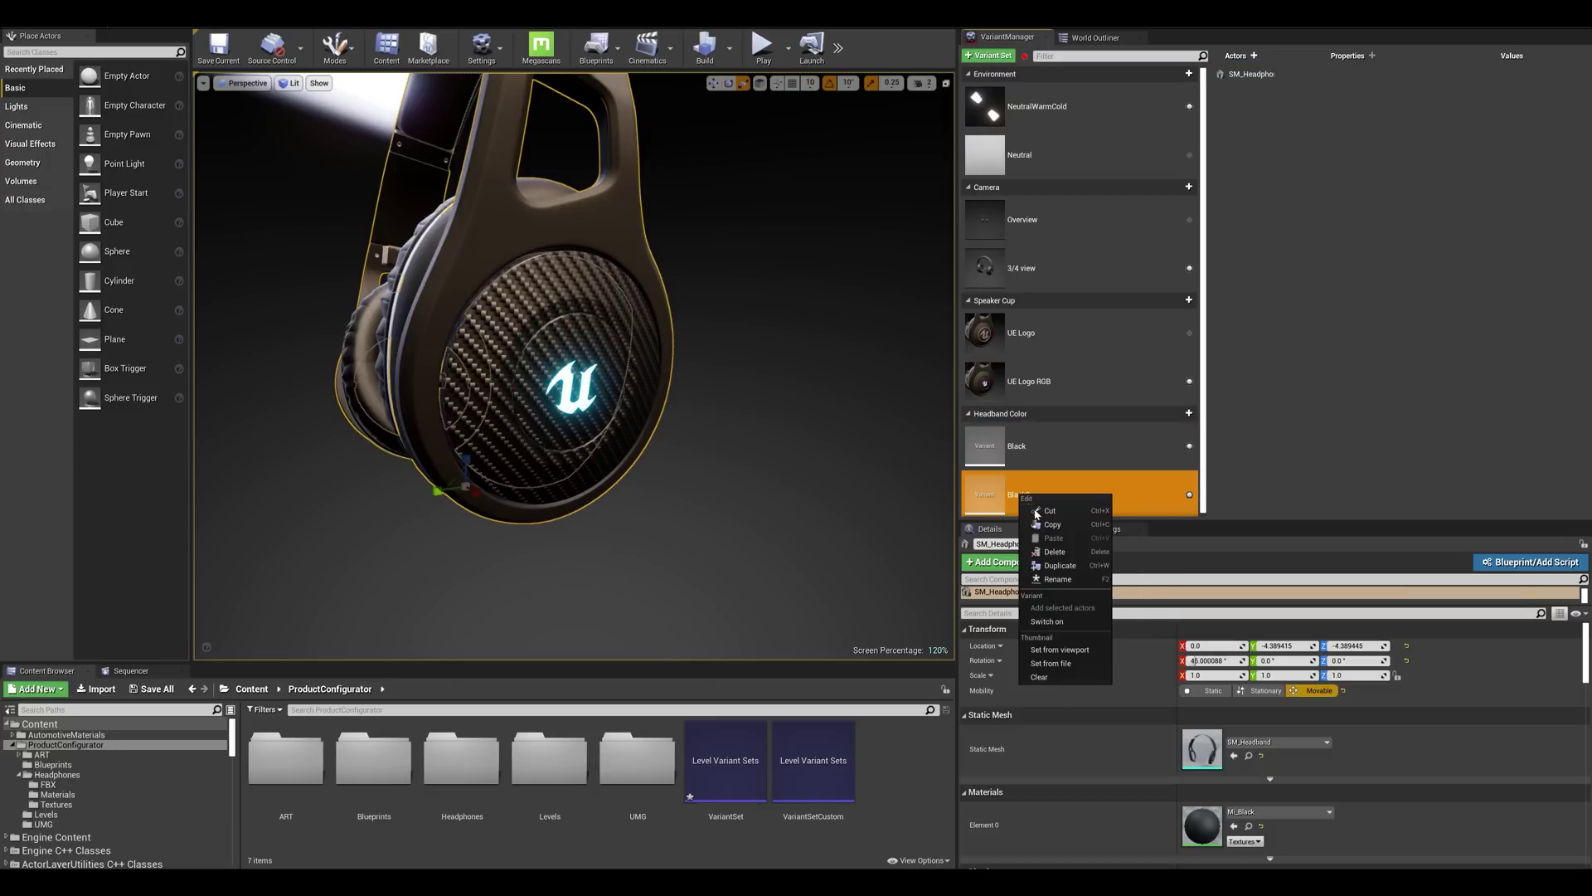
pyautogui.click(1073, 574)
pyautogui.write('Red')
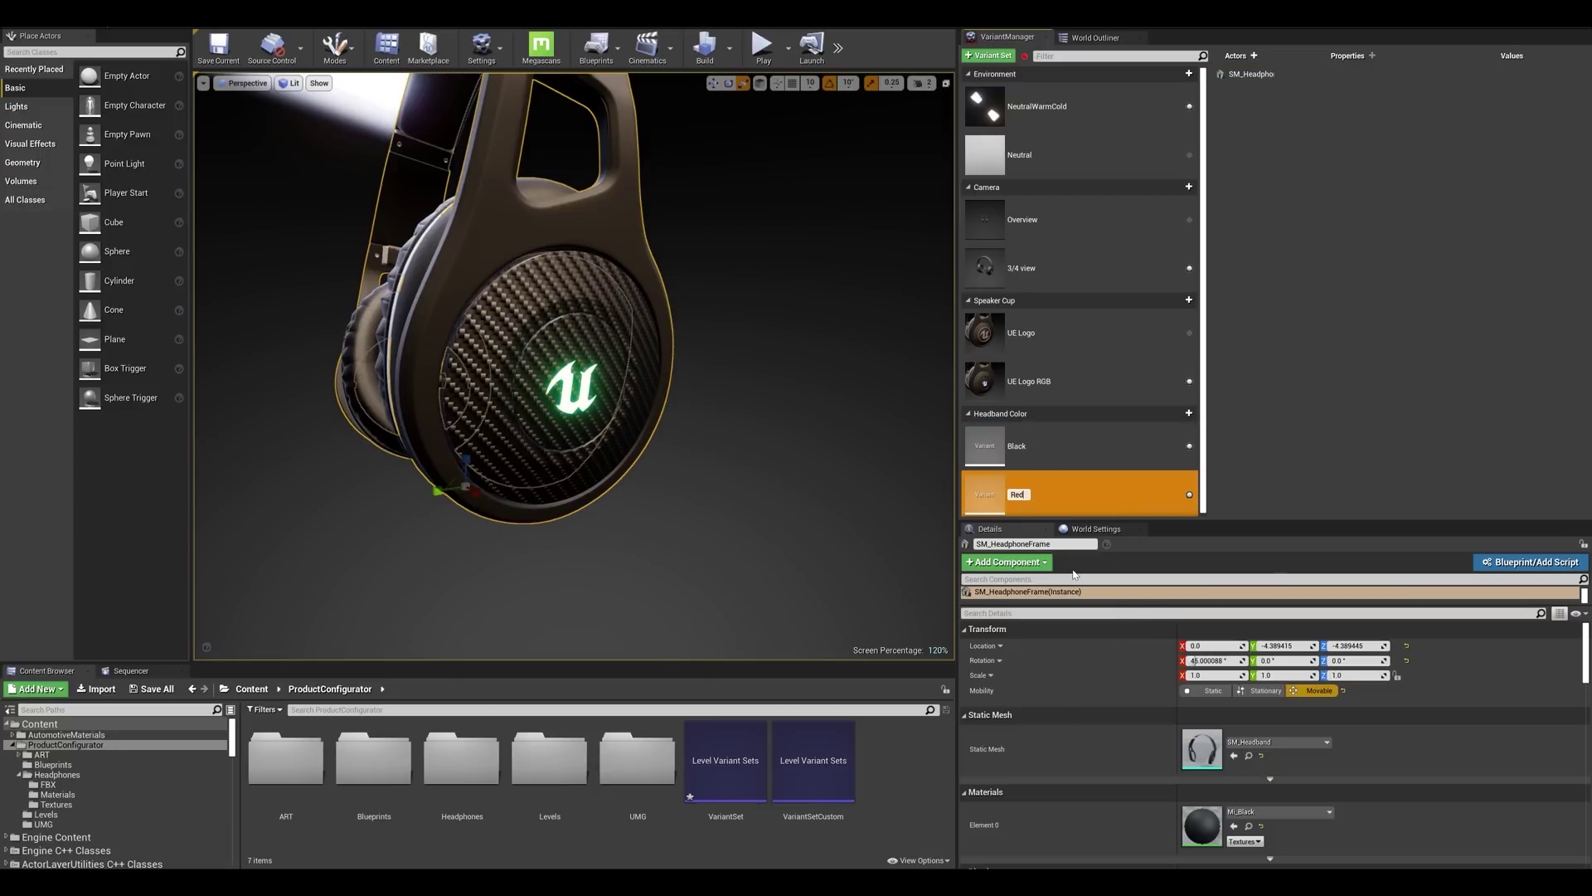
# Set the Red variant's SM_HeadphoneFrame material value to Mi_Red.
pyautogui.click(1250, 75)
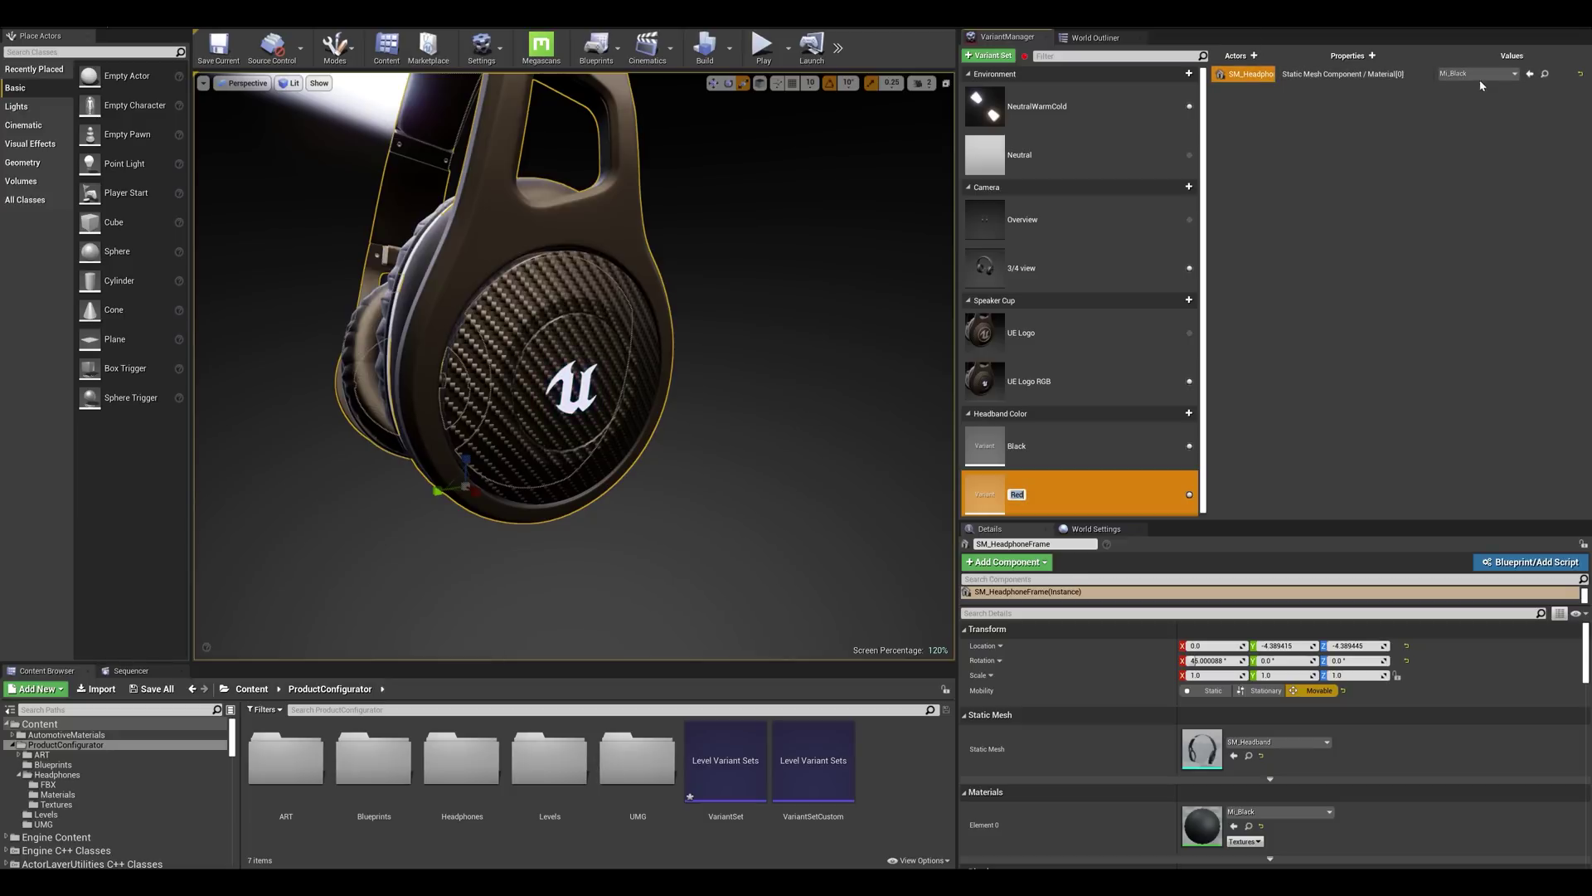
pyautogui.click(1477, 76)
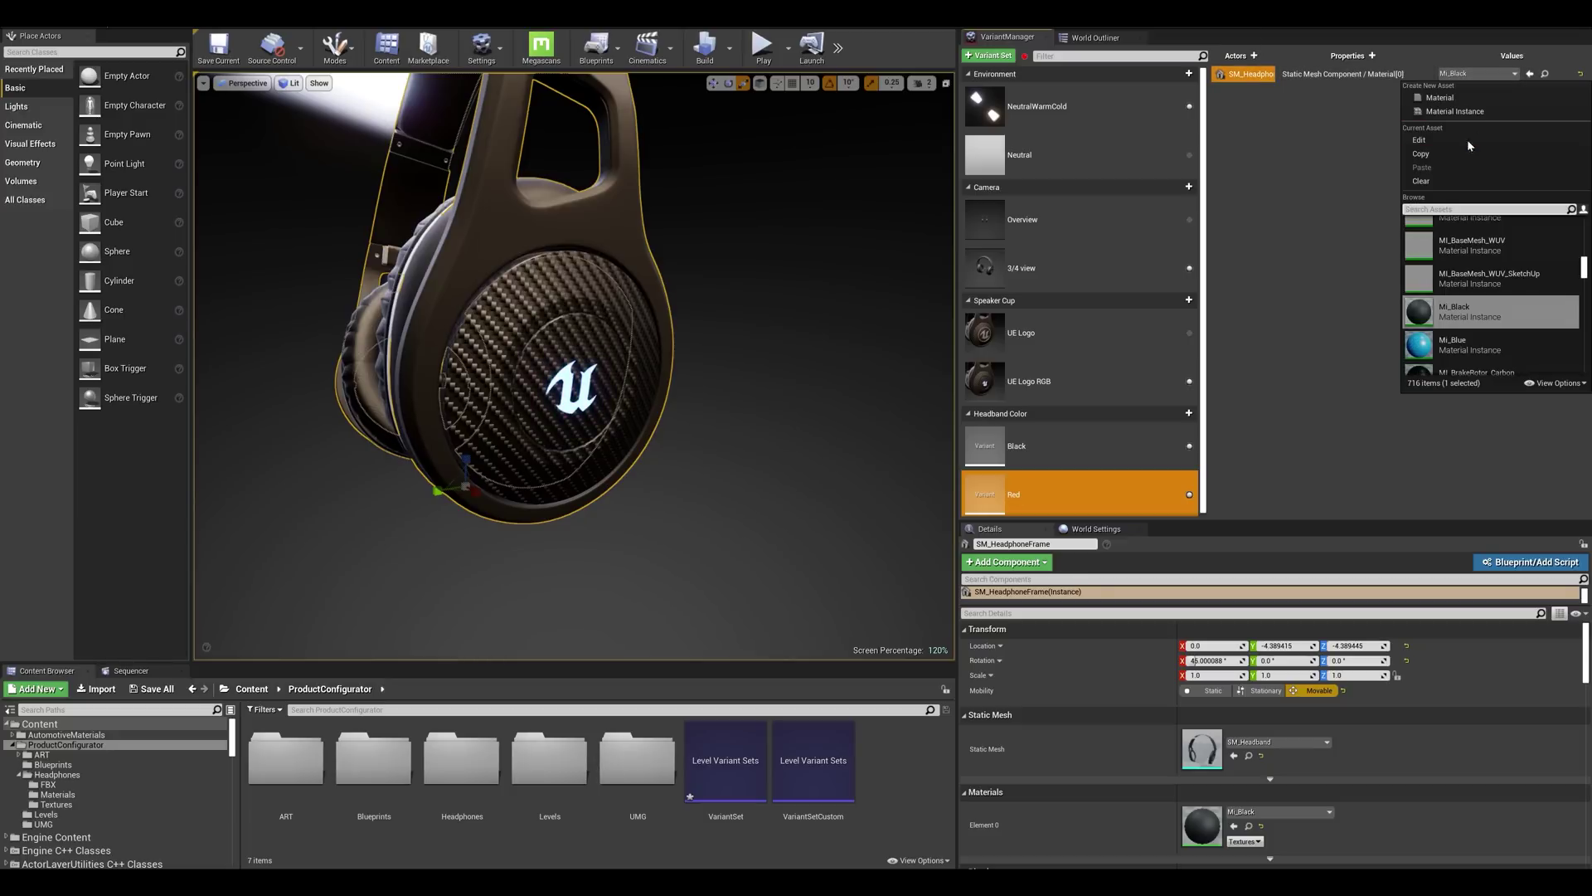
pyautogui.write('mi_red')
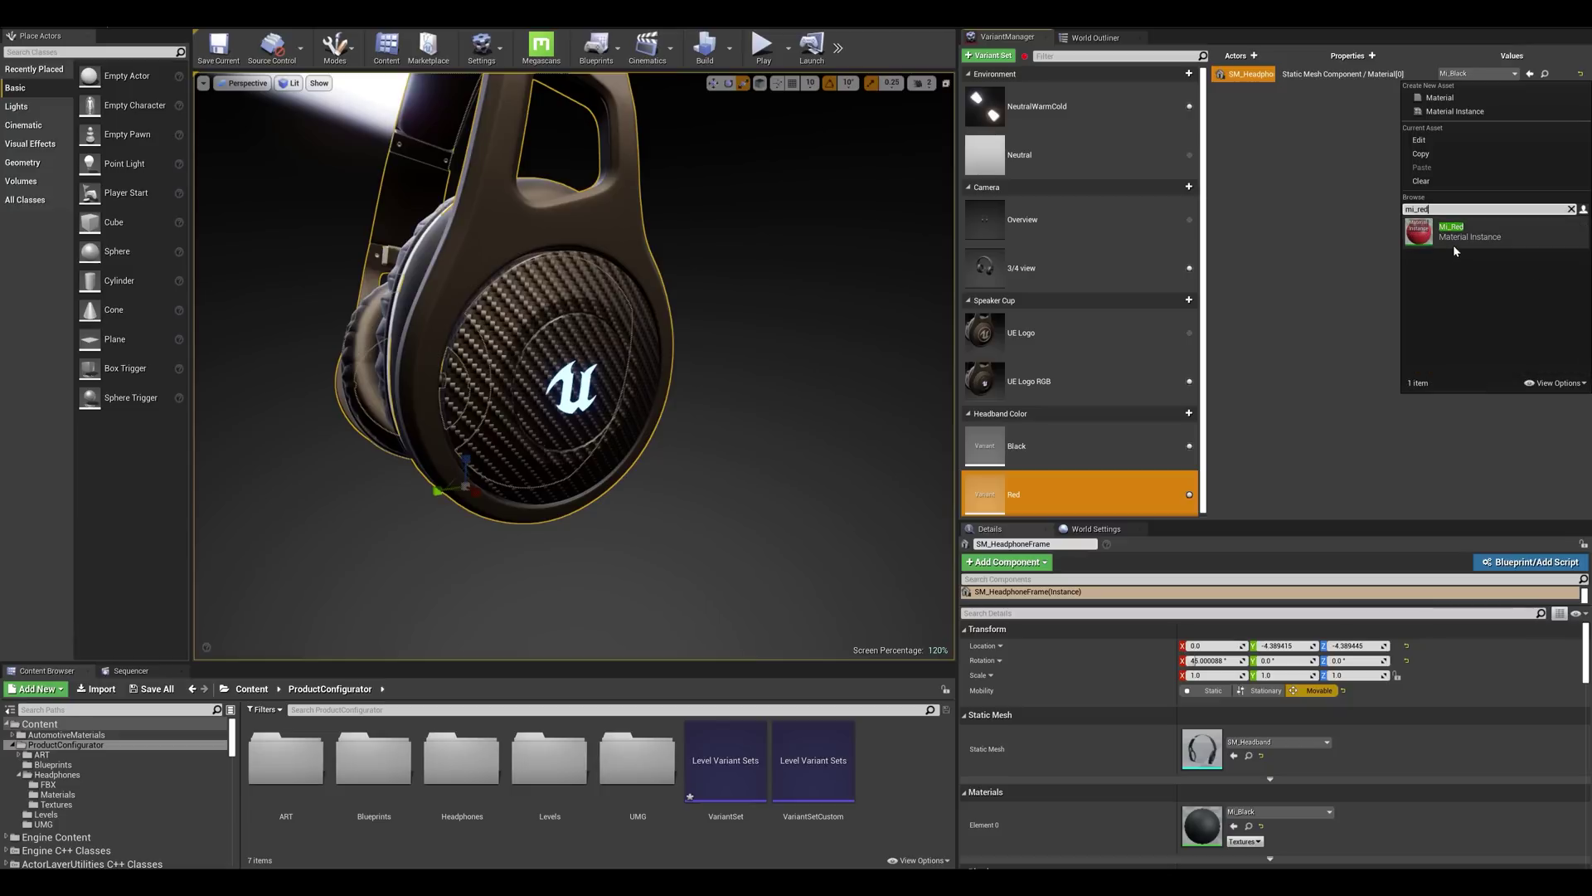
pyautogui.click(1449, 232)
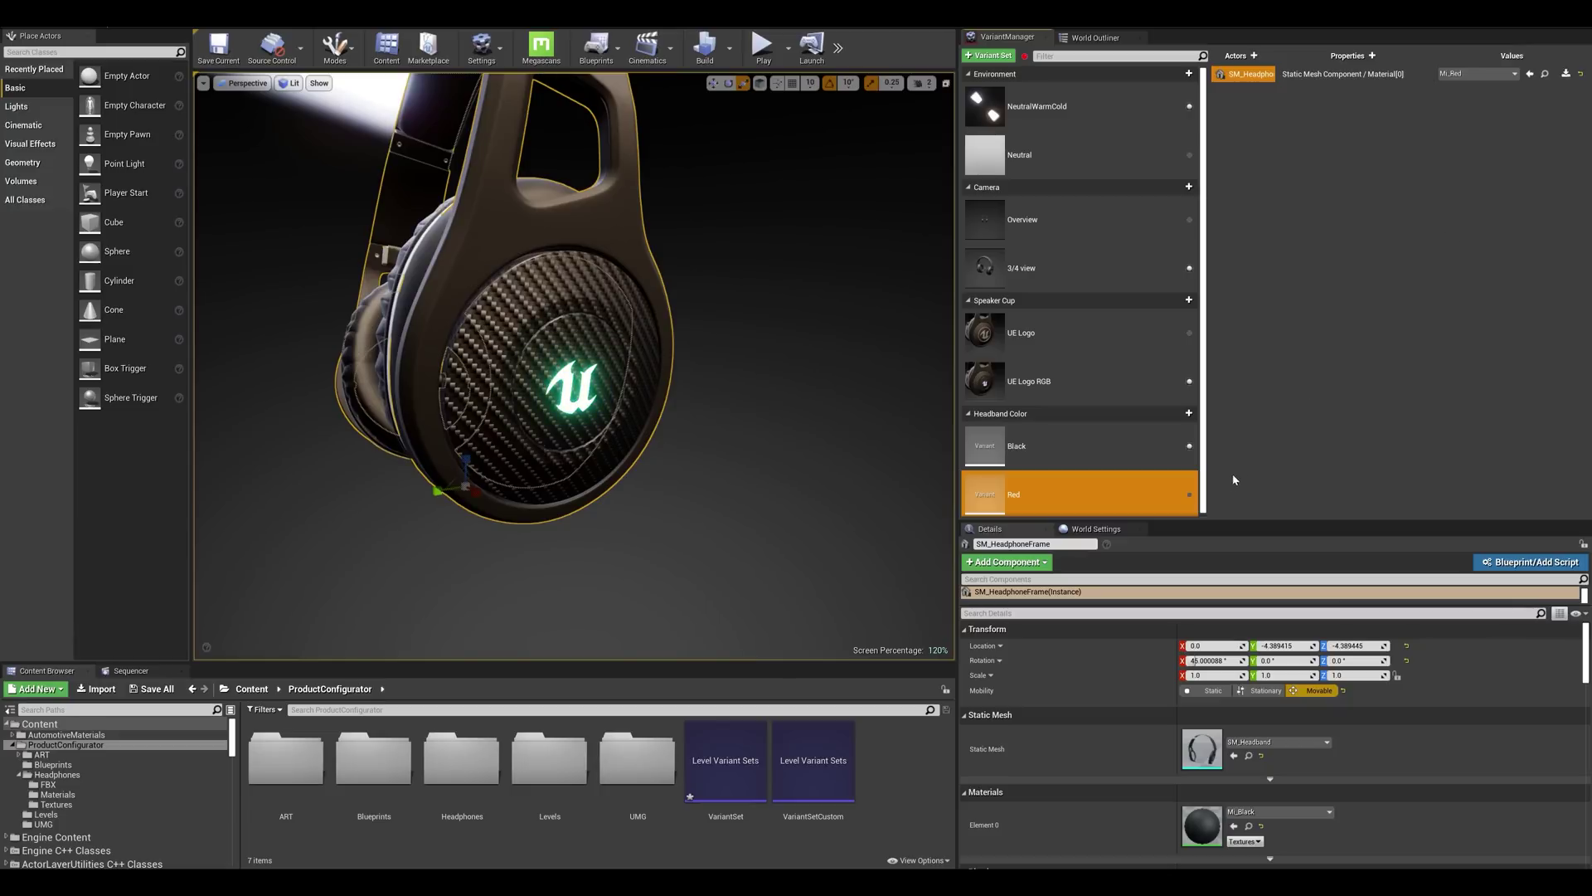
# Toggle between the Red and Black variants to compare, ending on Black.
pyautogui.click(1189, 496)
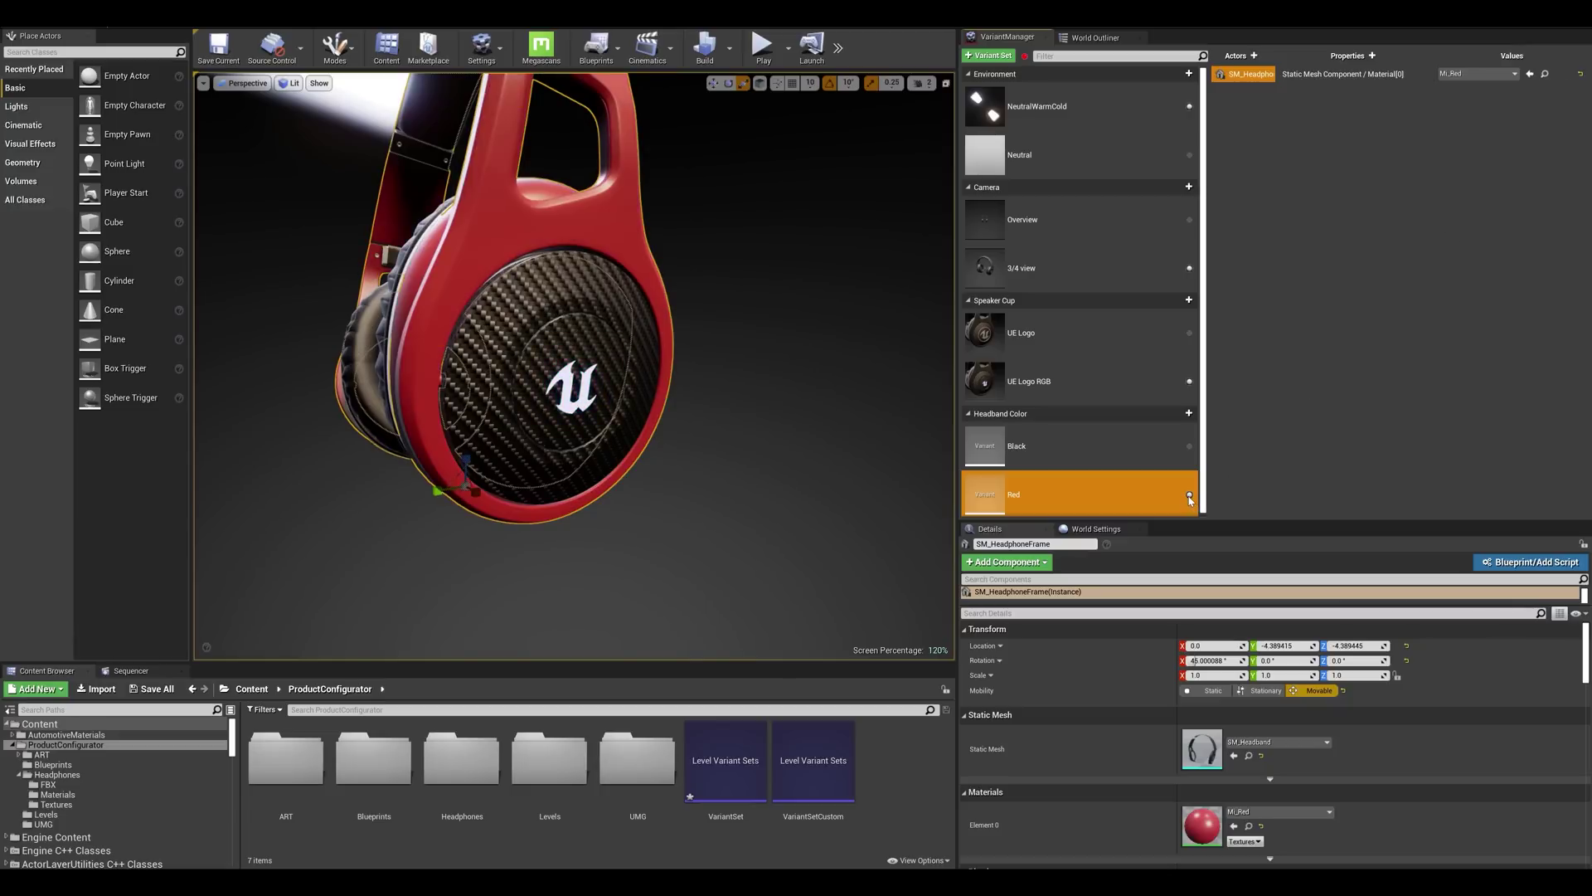
pyautogui.click(1189, 448)
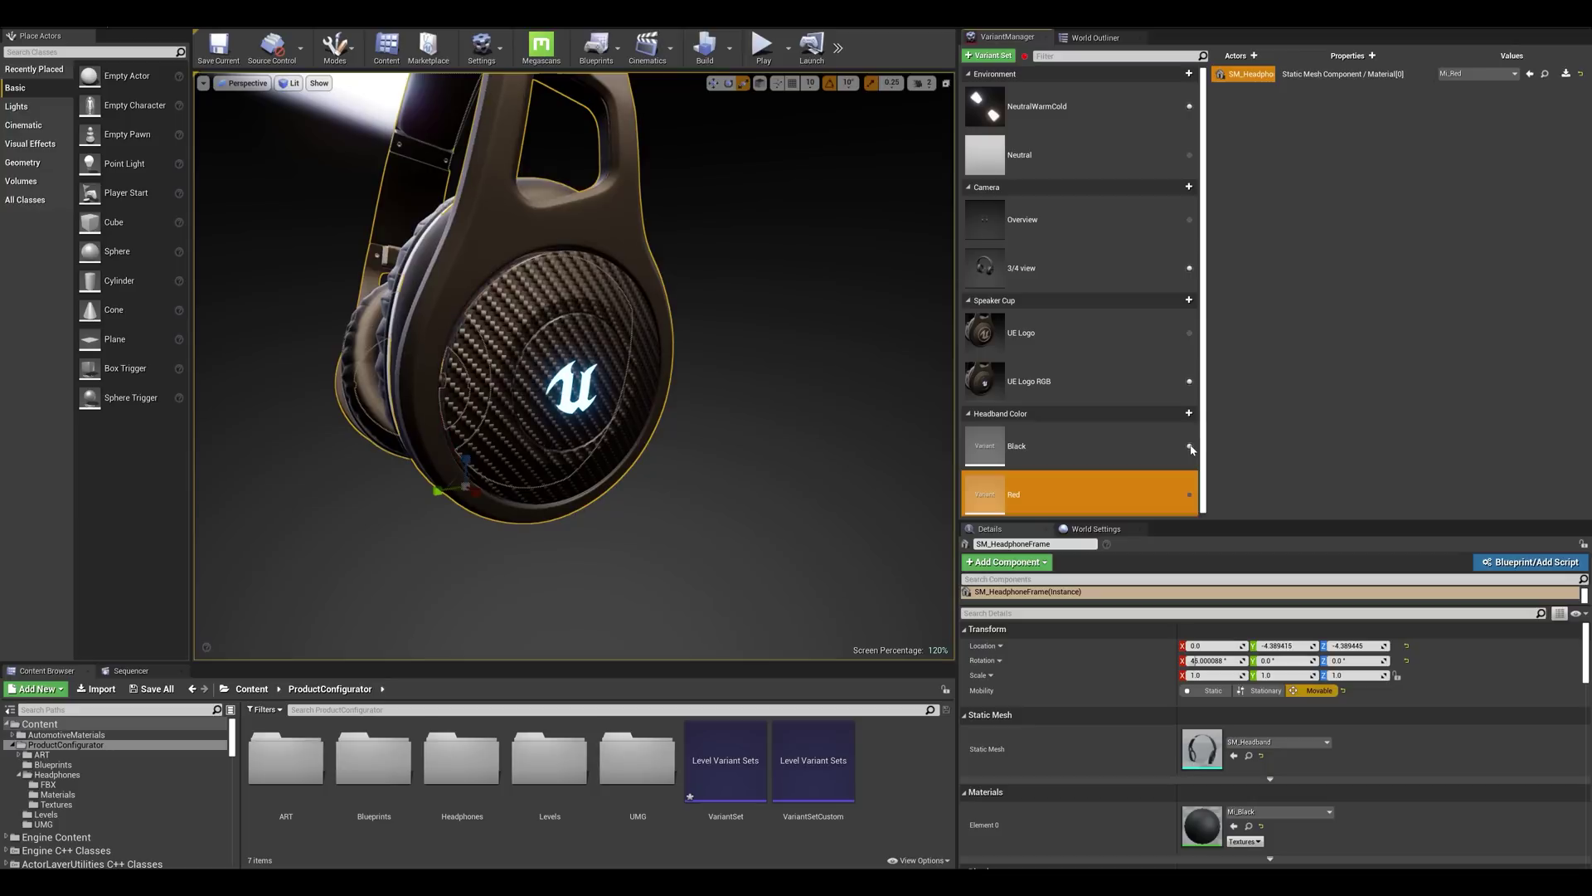
pyautogui.click(1189, 496)
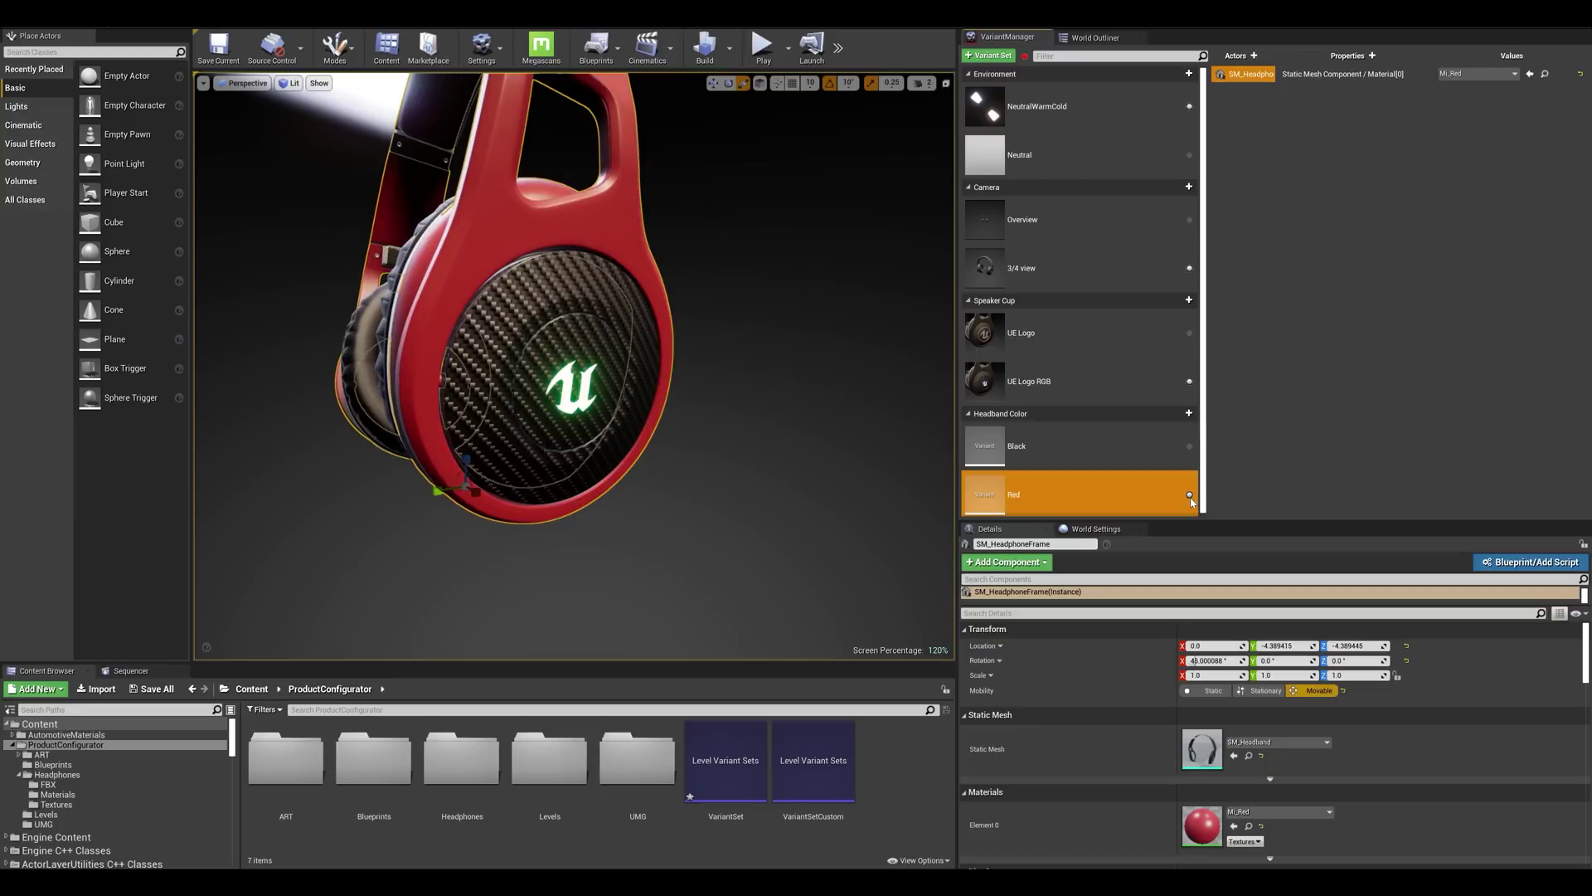
pyautogui.click(1190, 448)
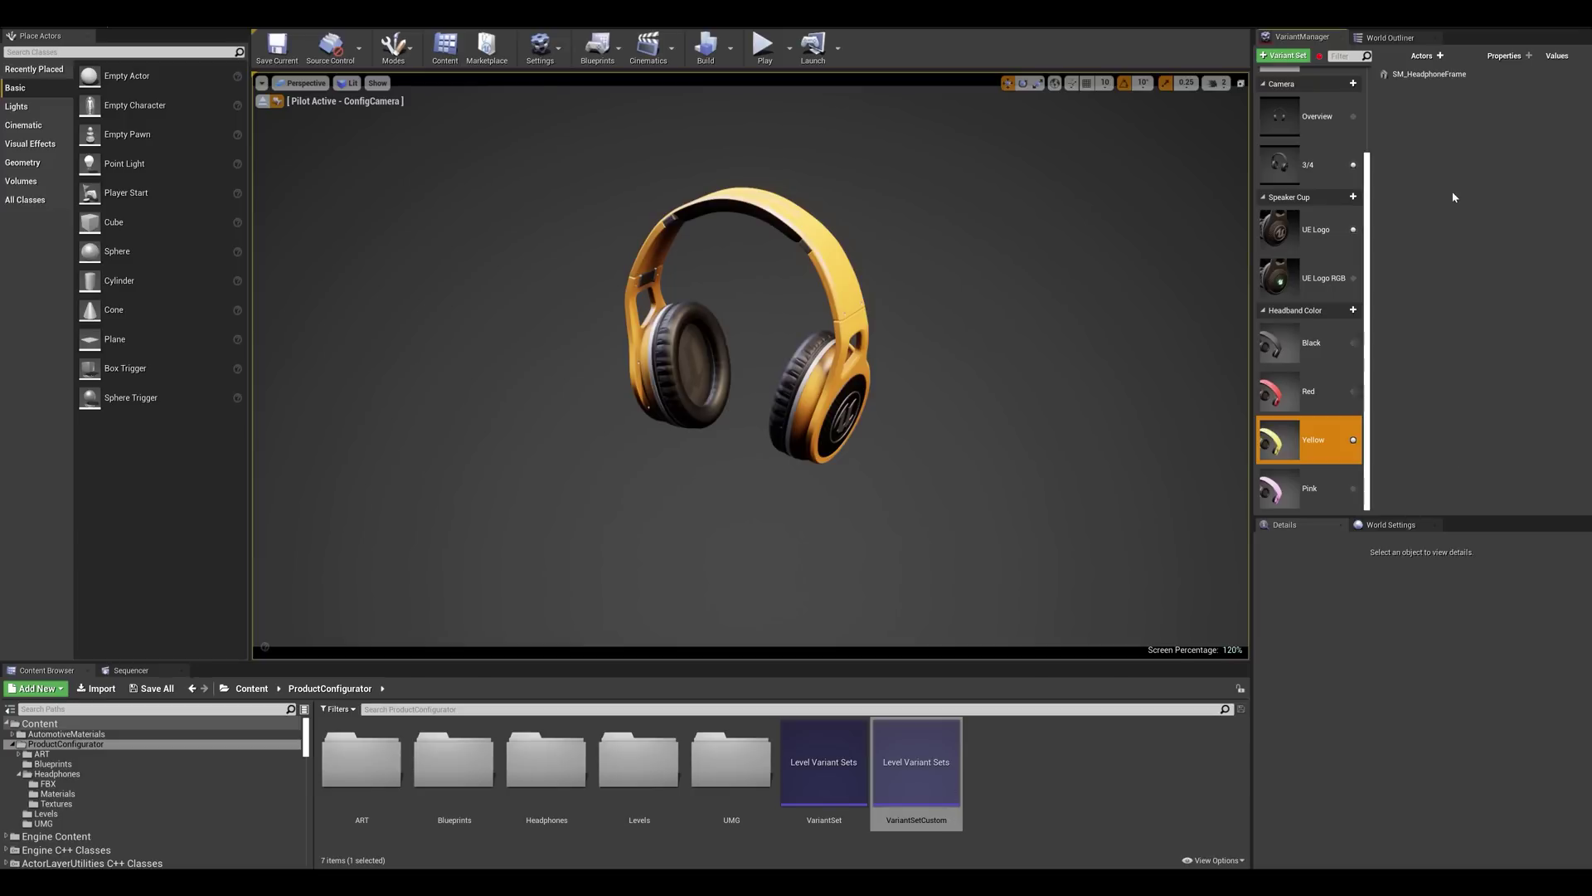
# Set LevelVariantSetsActor's Level Variant Sets asset to VariantSetCustom, replacing VariantSet.
pyautogui.click(1383, 44)
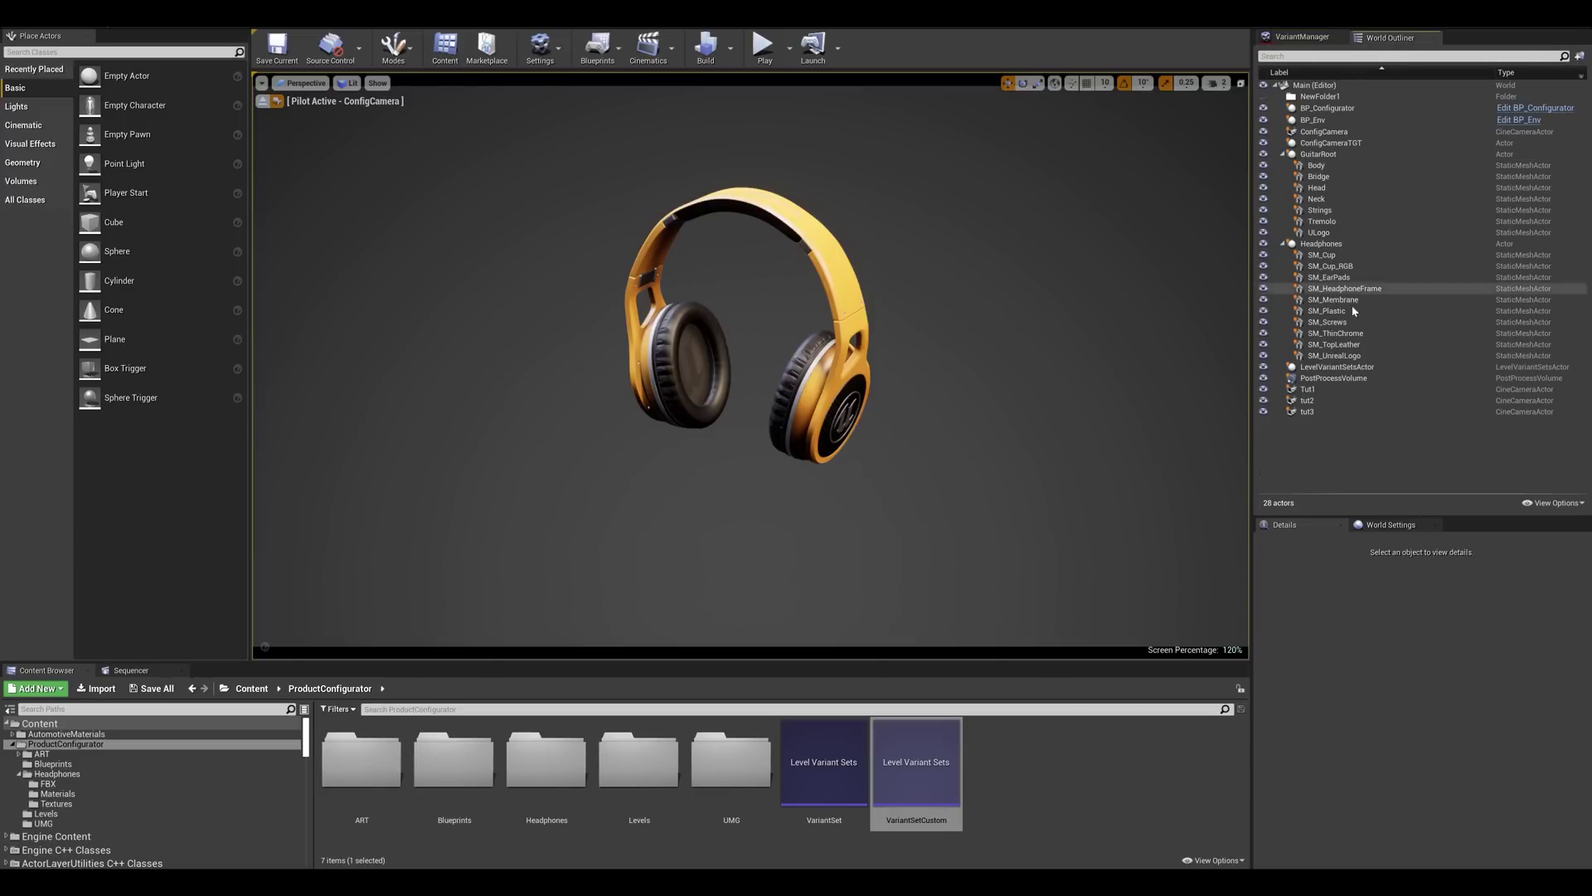
pyautogui.click(1324, 368)
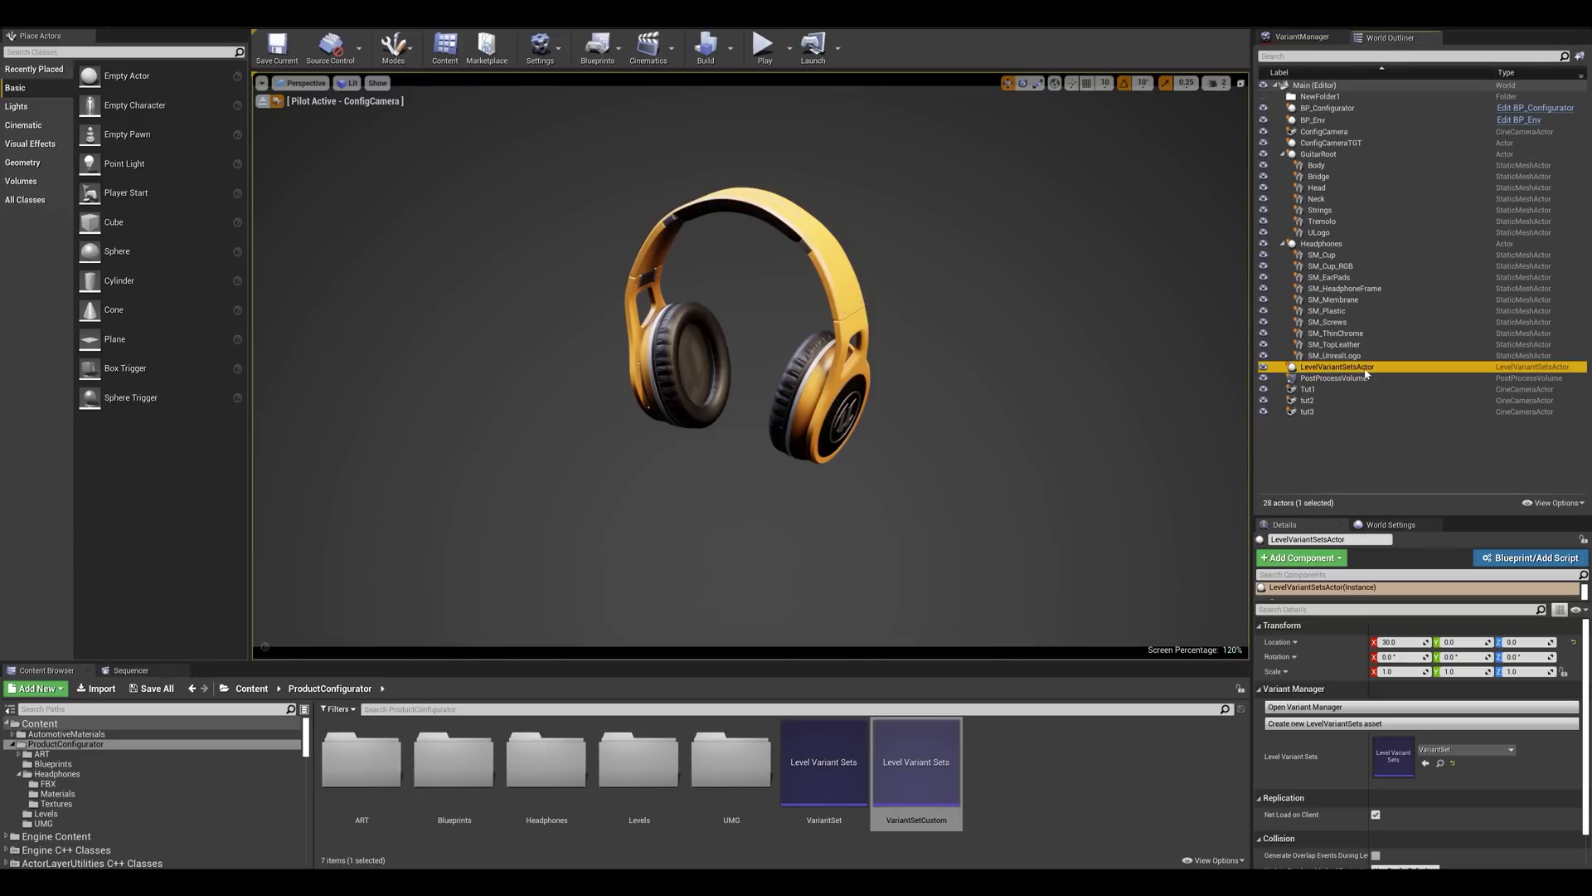
pyautogui.moveTo(916, 759); pyautogui.dragTo(1394, 755)
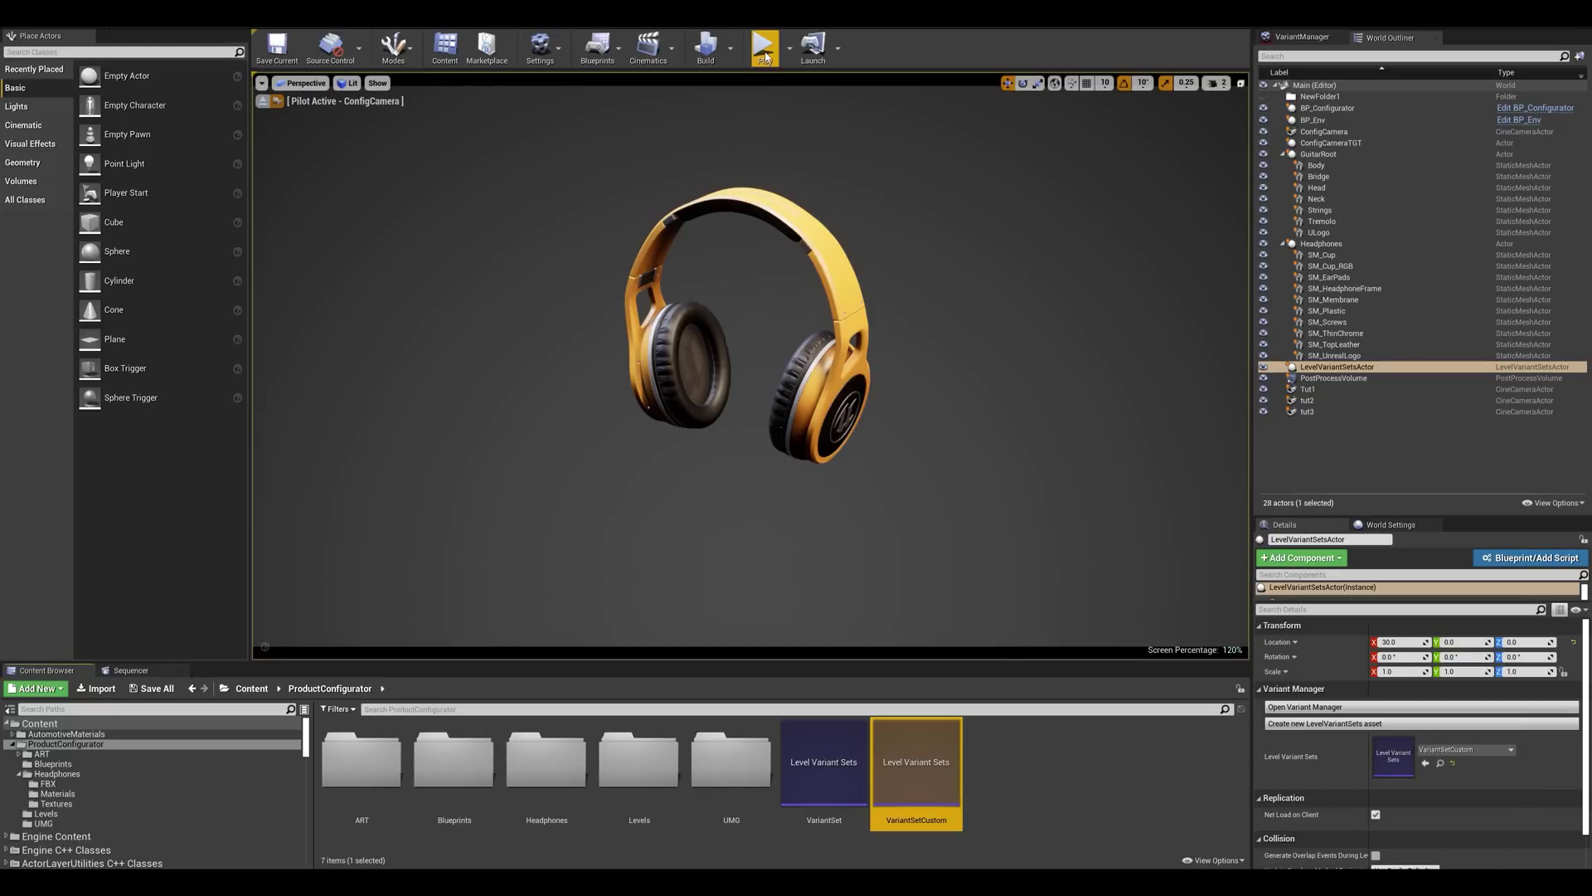
# Play the level and switch between the close-up and wider camera views, ending close-up.
pyautogui.click(764, 56)
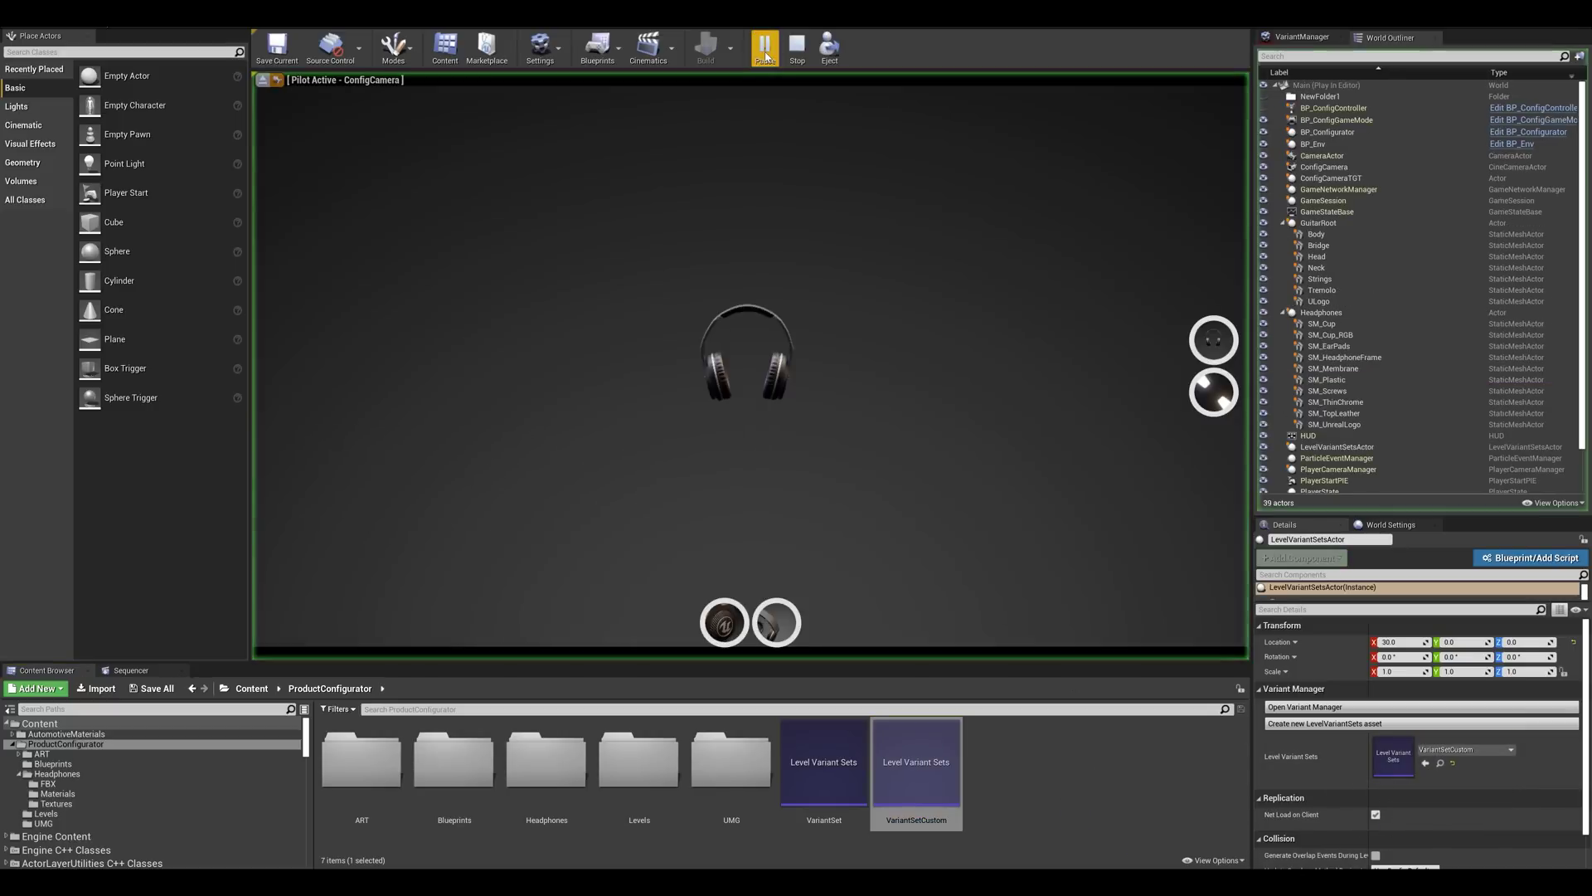
pyautogui.click(1213, 342)
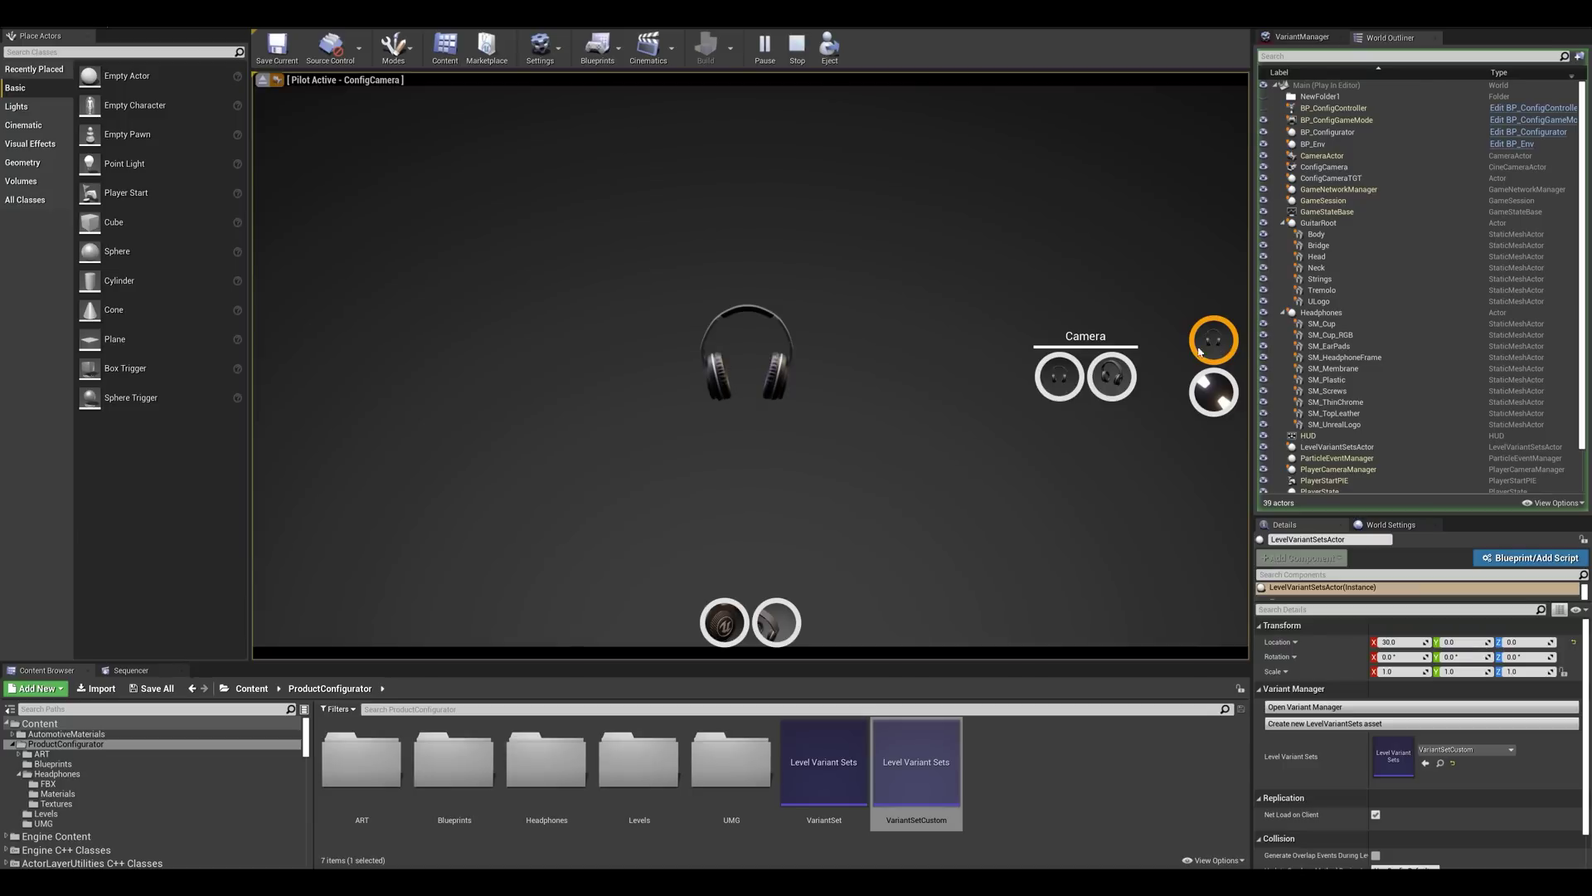
pyautogui.click(1111, 377)
pyautogui.click(1214, 340)
pyautogui.click(1076, 383)
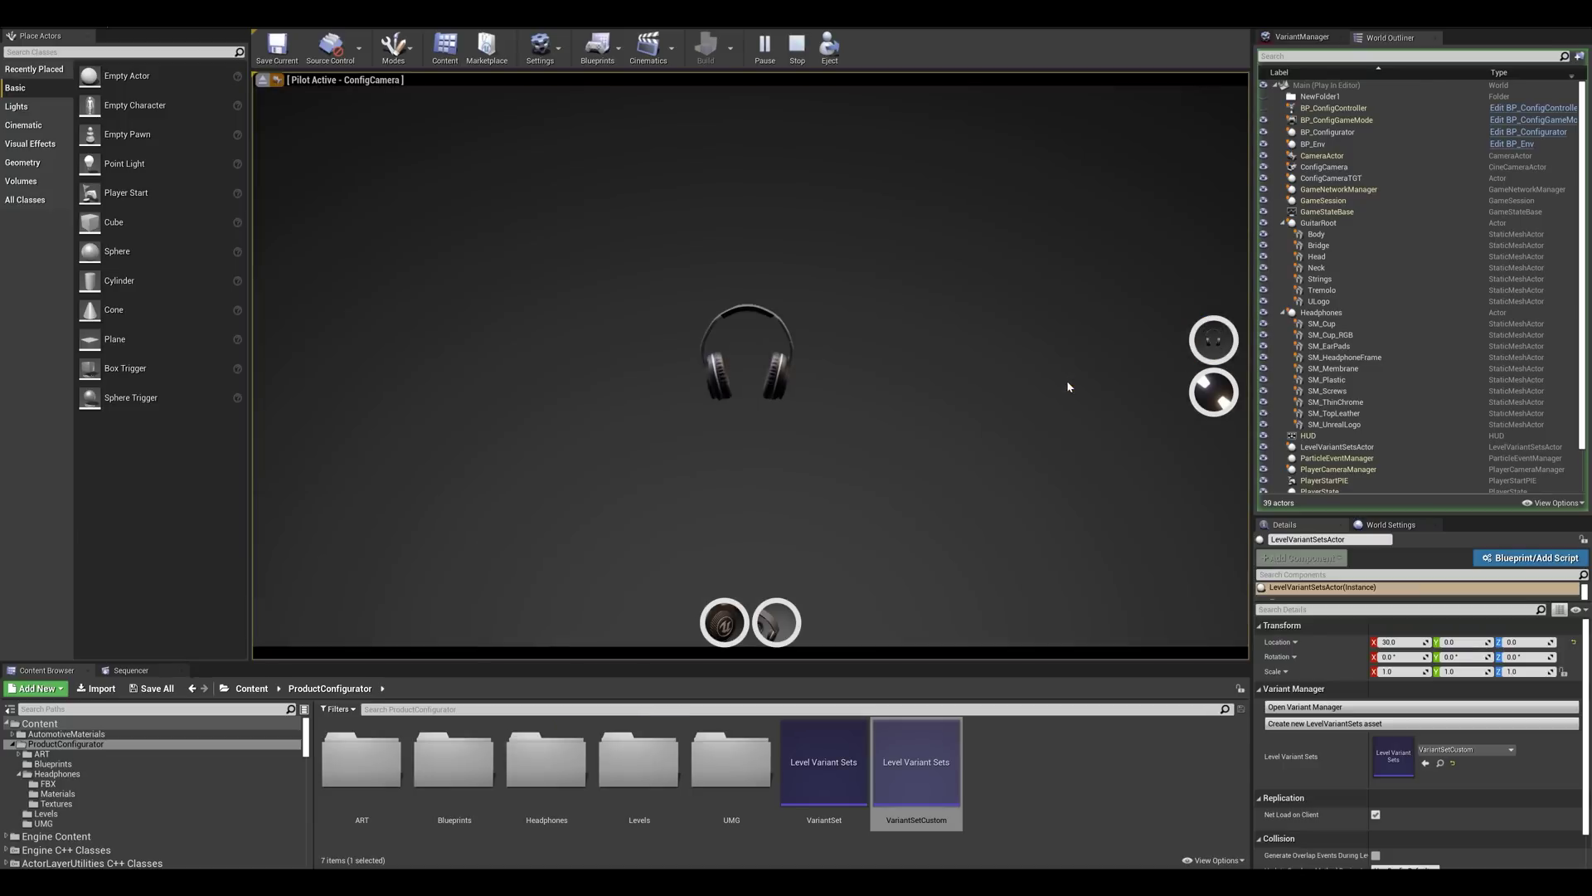
pyautogui.click(1213, 340)
pyautogui.click(1111, 377)
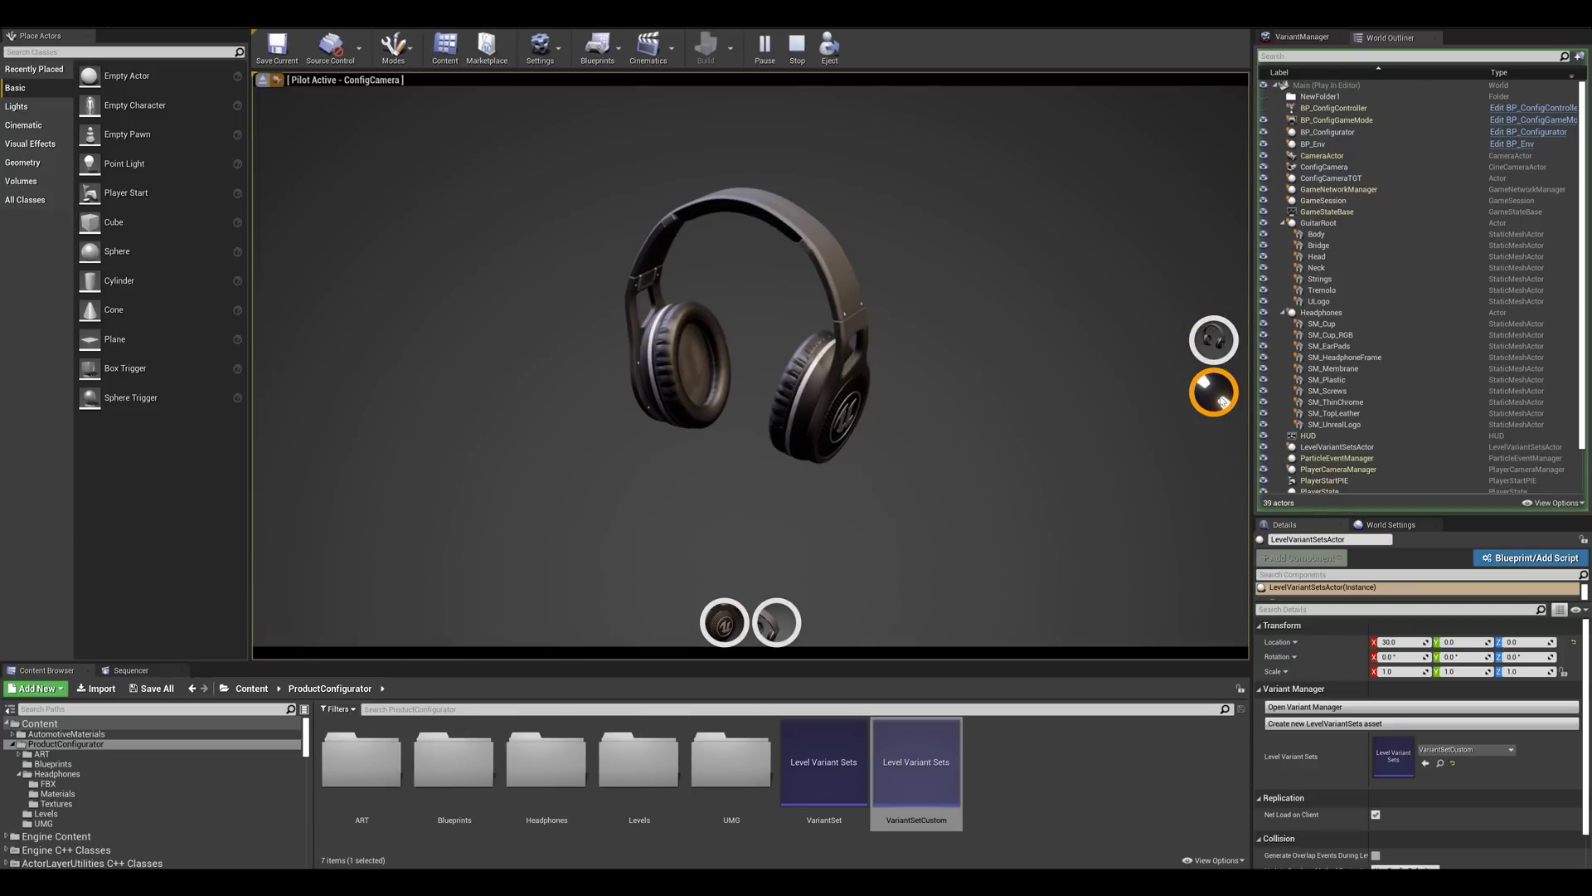
# Switch the environment to light grey, then back to dark.
pyautogui.click(1207, 395)
pyautogui.click(1206, 394)
pyautogui.click(1197, 397)
pyautogui.click(1111, 377)
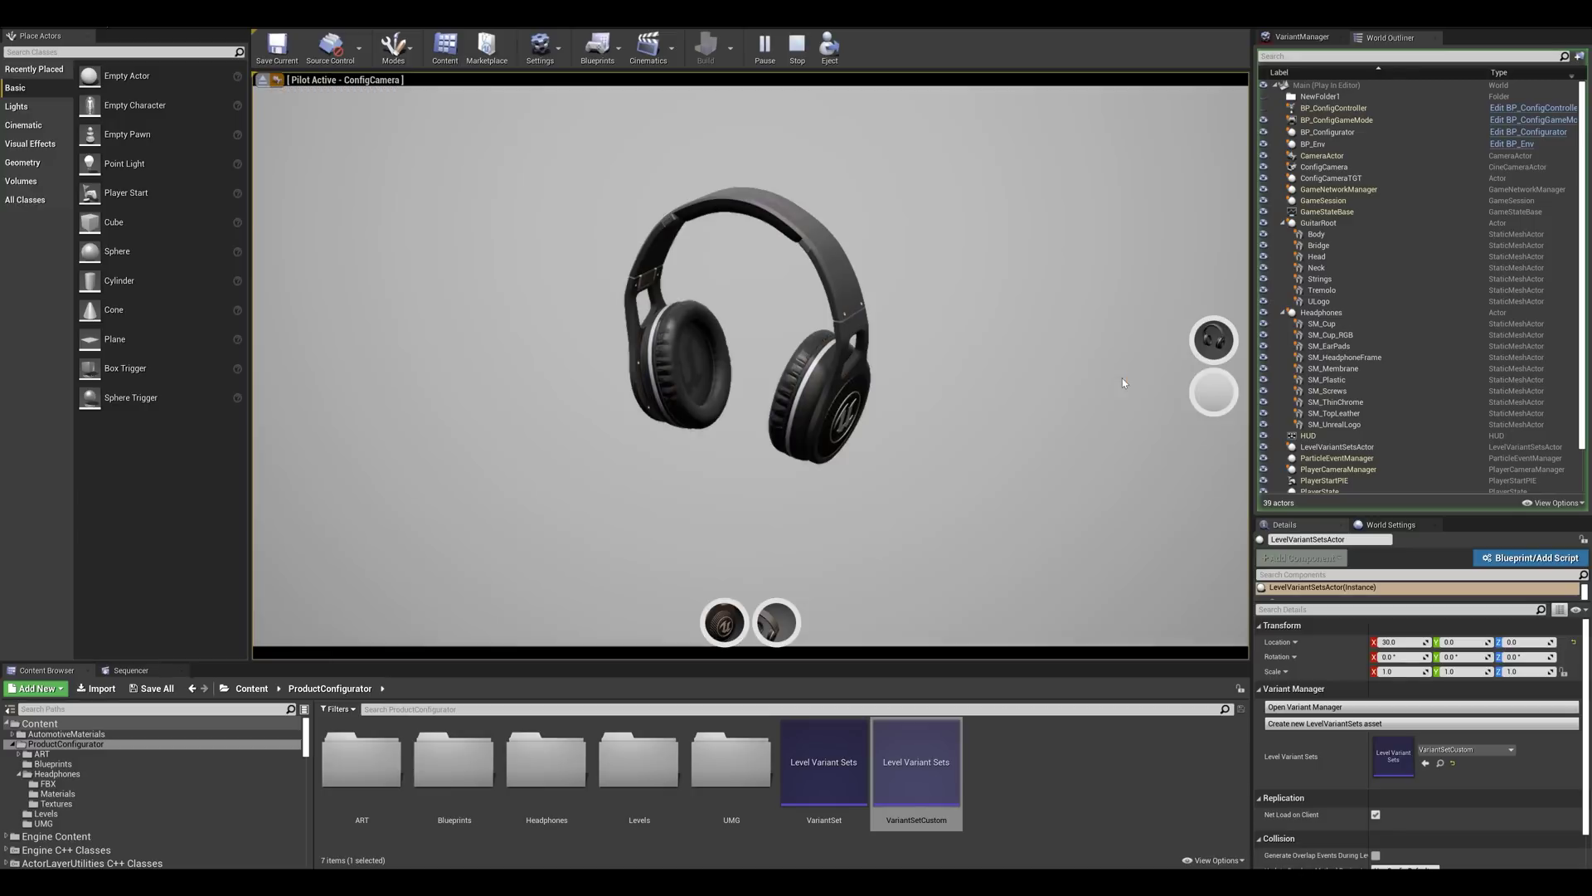
pyautogui.click(1213, 392)
pyautogui.click(1059, 380)
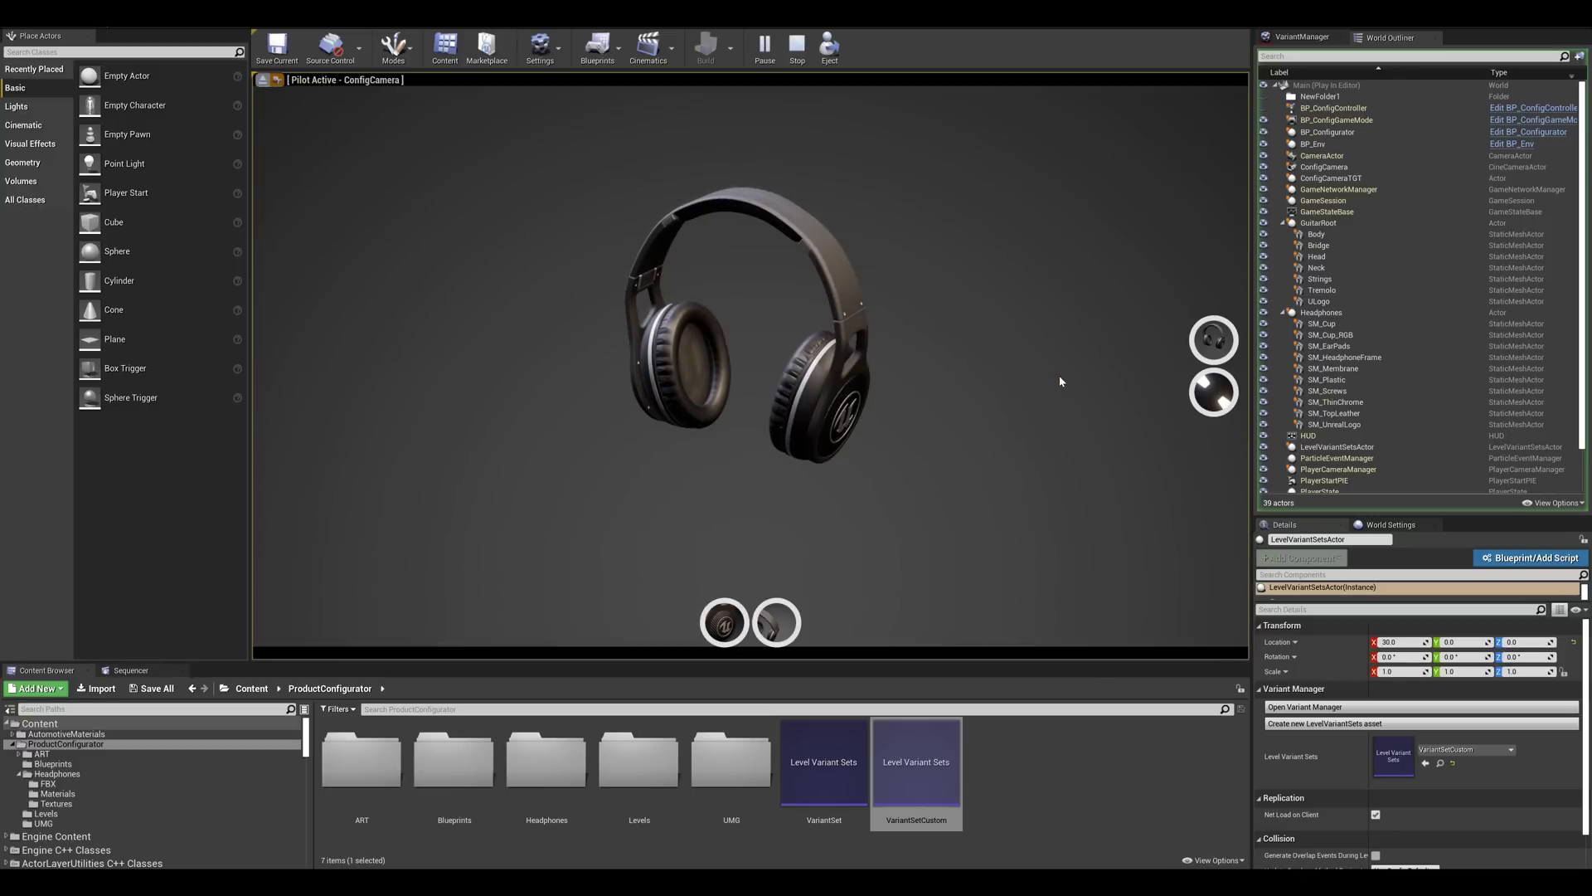
# Try the speaker cup logos: green glowing, plain UE, then glowing again.
pyautogui.click(724, 622)
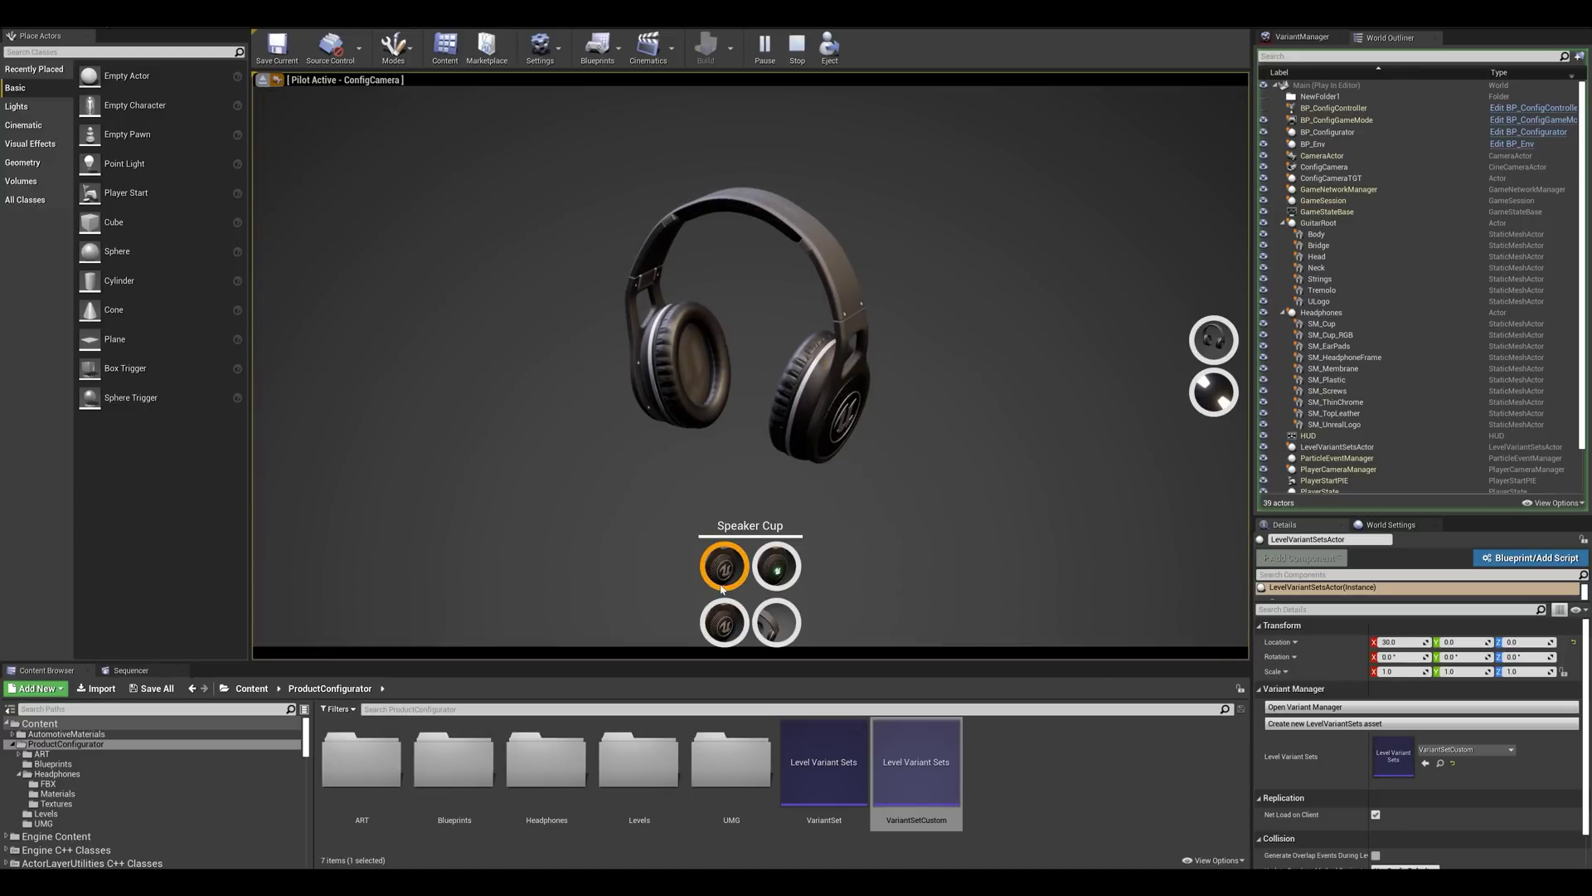
pyautogui.click(758, 571)
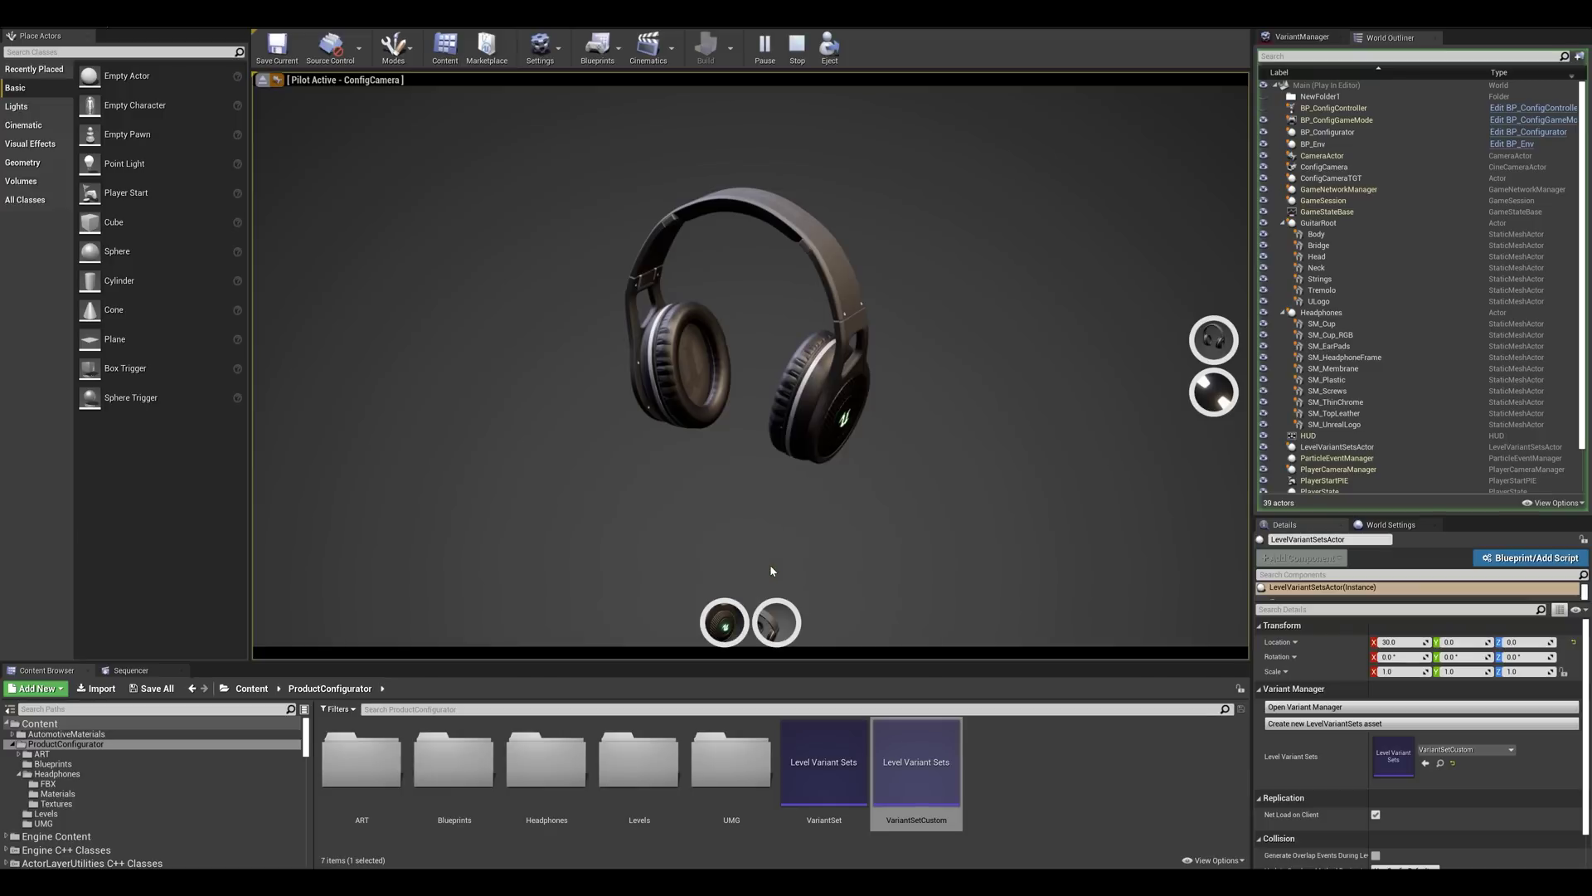
pyautogui.click(724, 622)
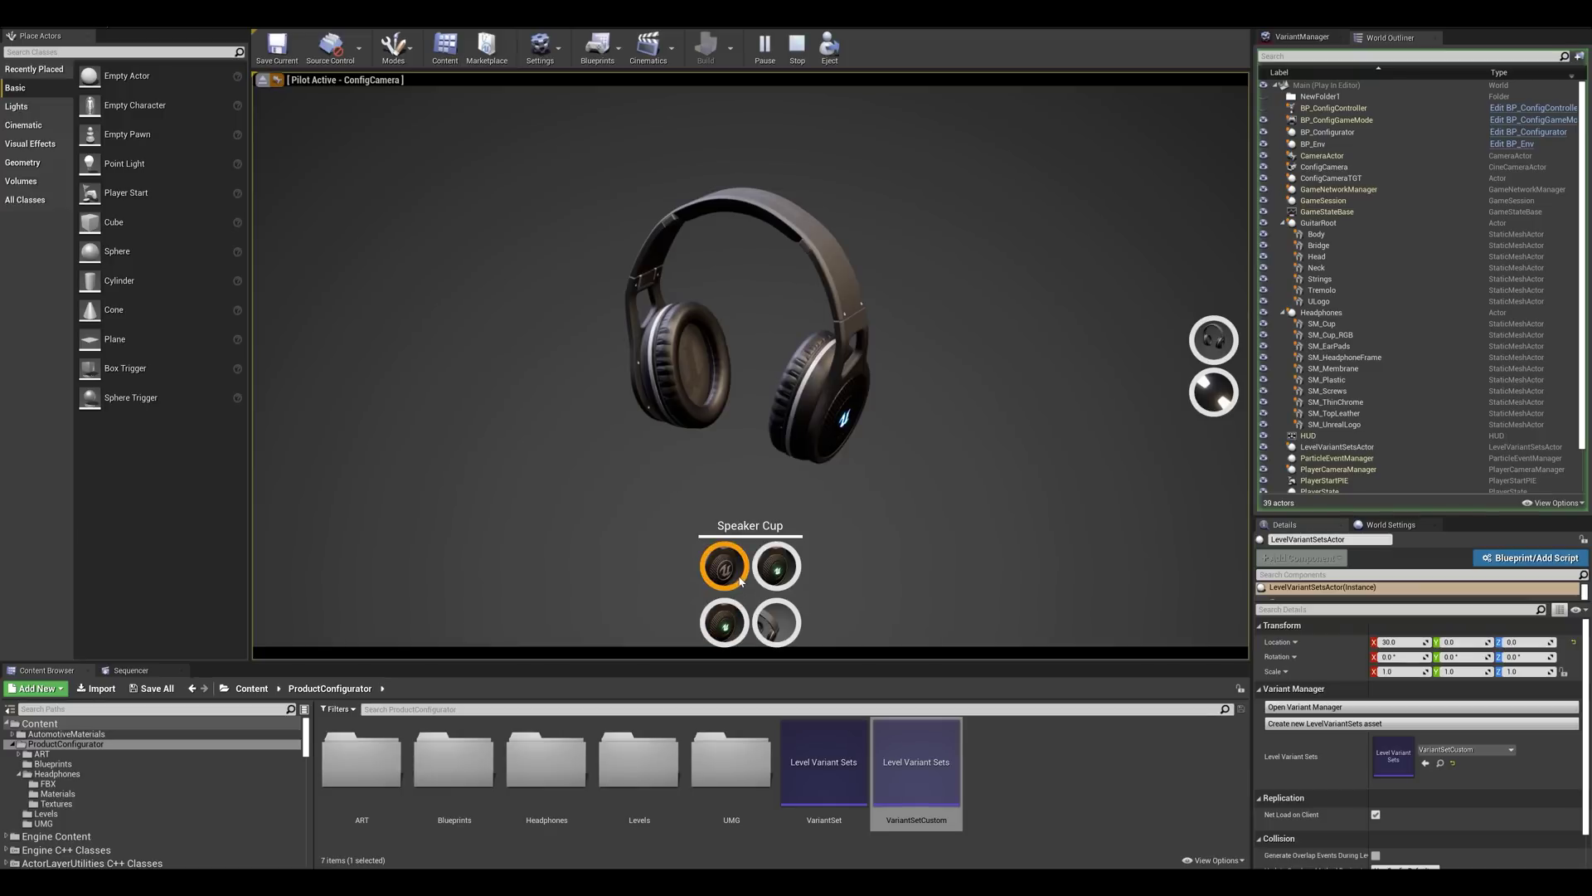
pyautogui.click(733, 572)
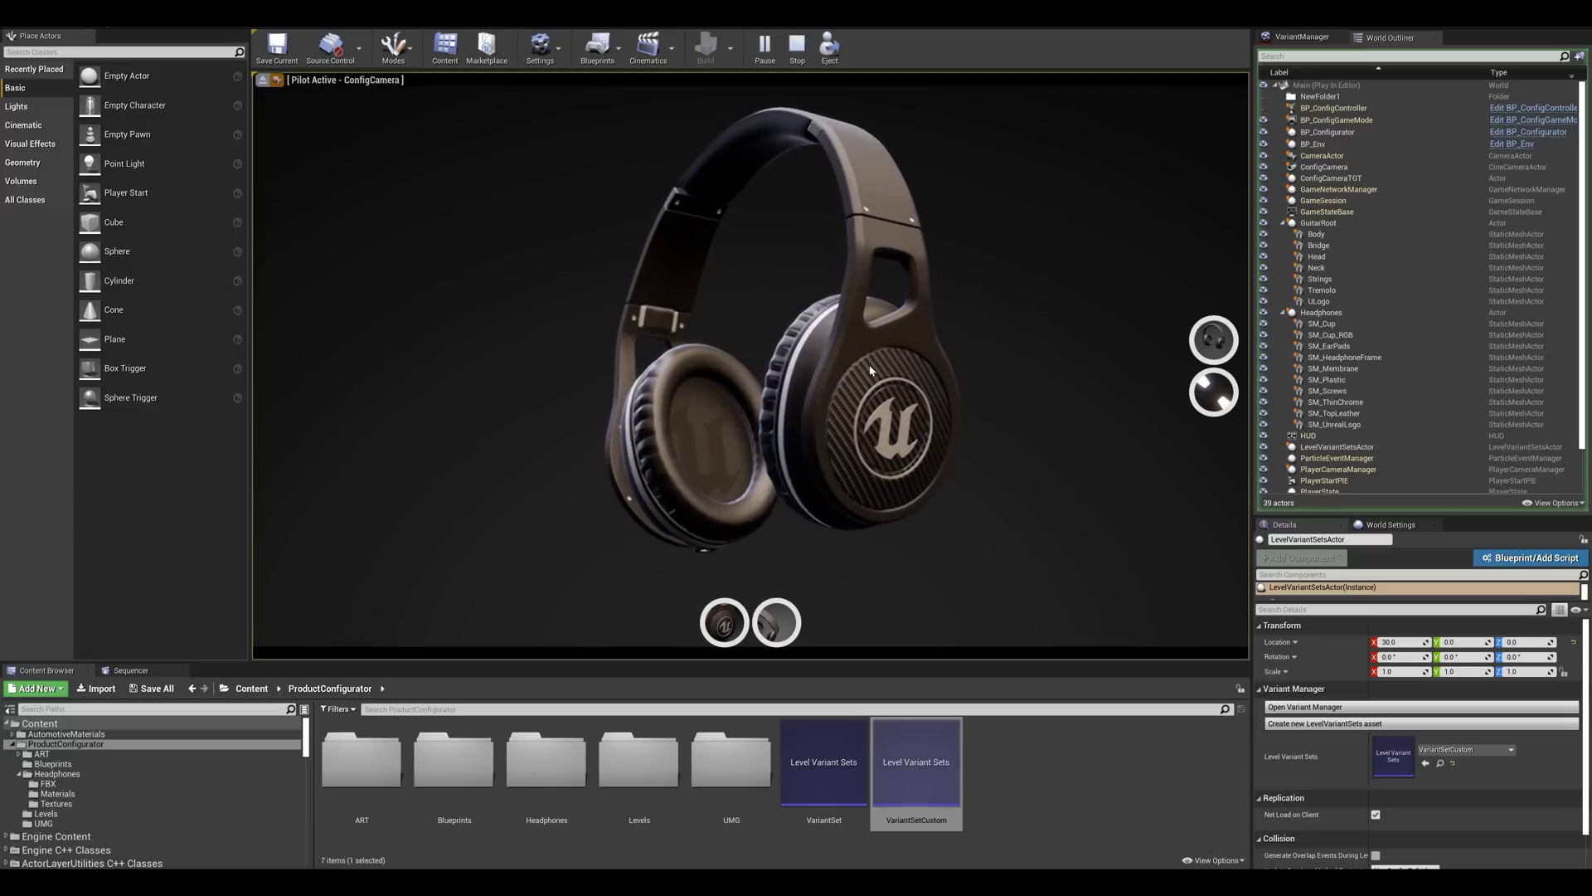
pyautogui.click(724, 622)
pyautogui.click(774, 558)
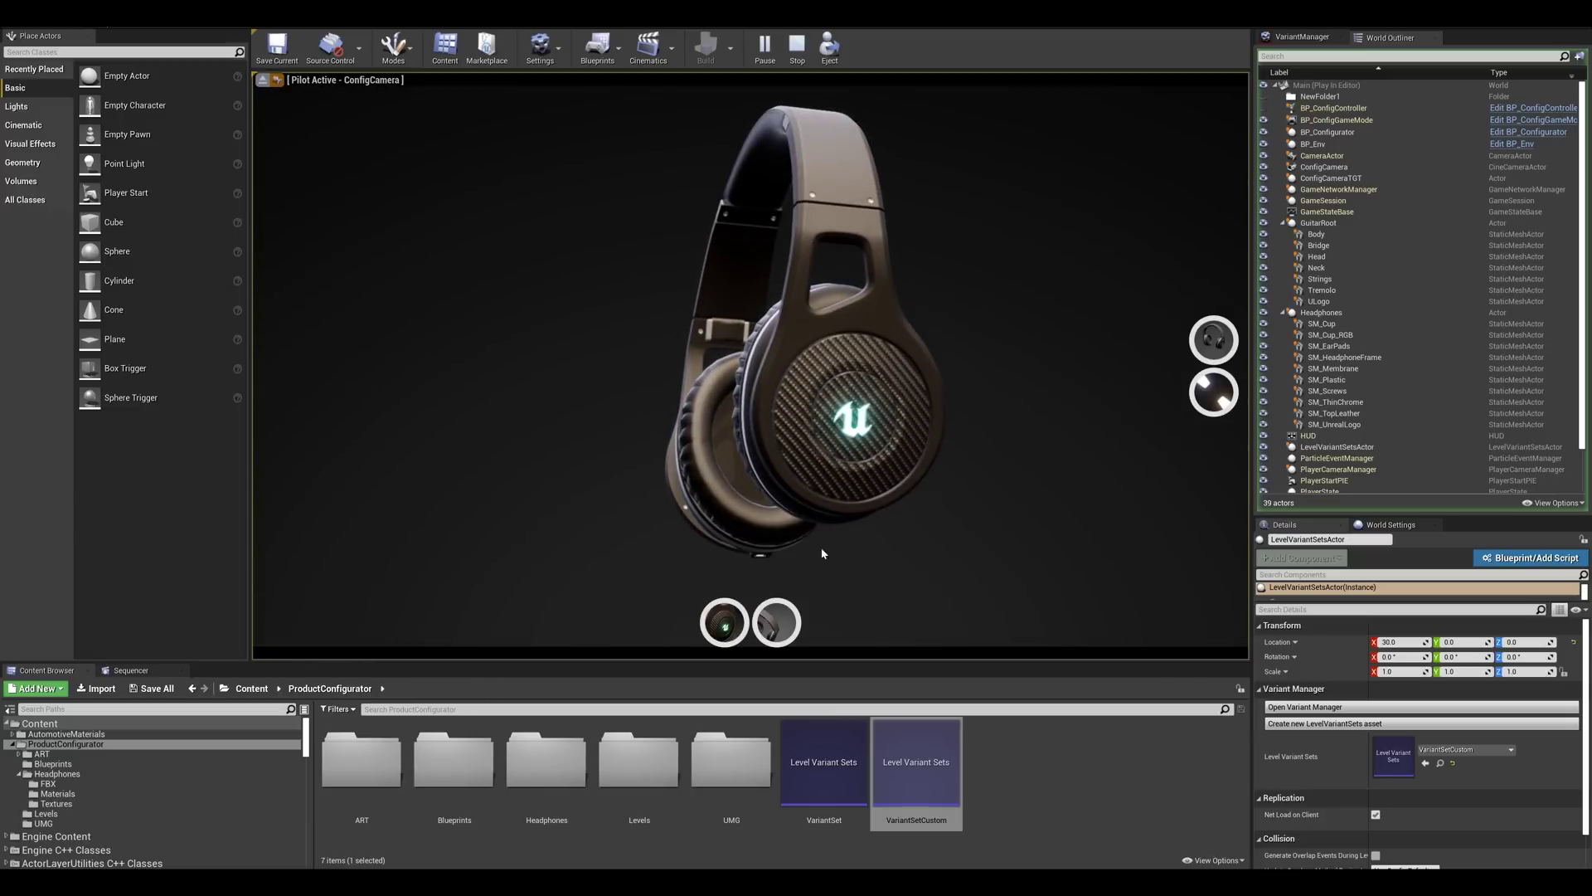
# Cycle the headband colour through red, yellow and pink, then back to black.
pyautogui.click(788, 622)
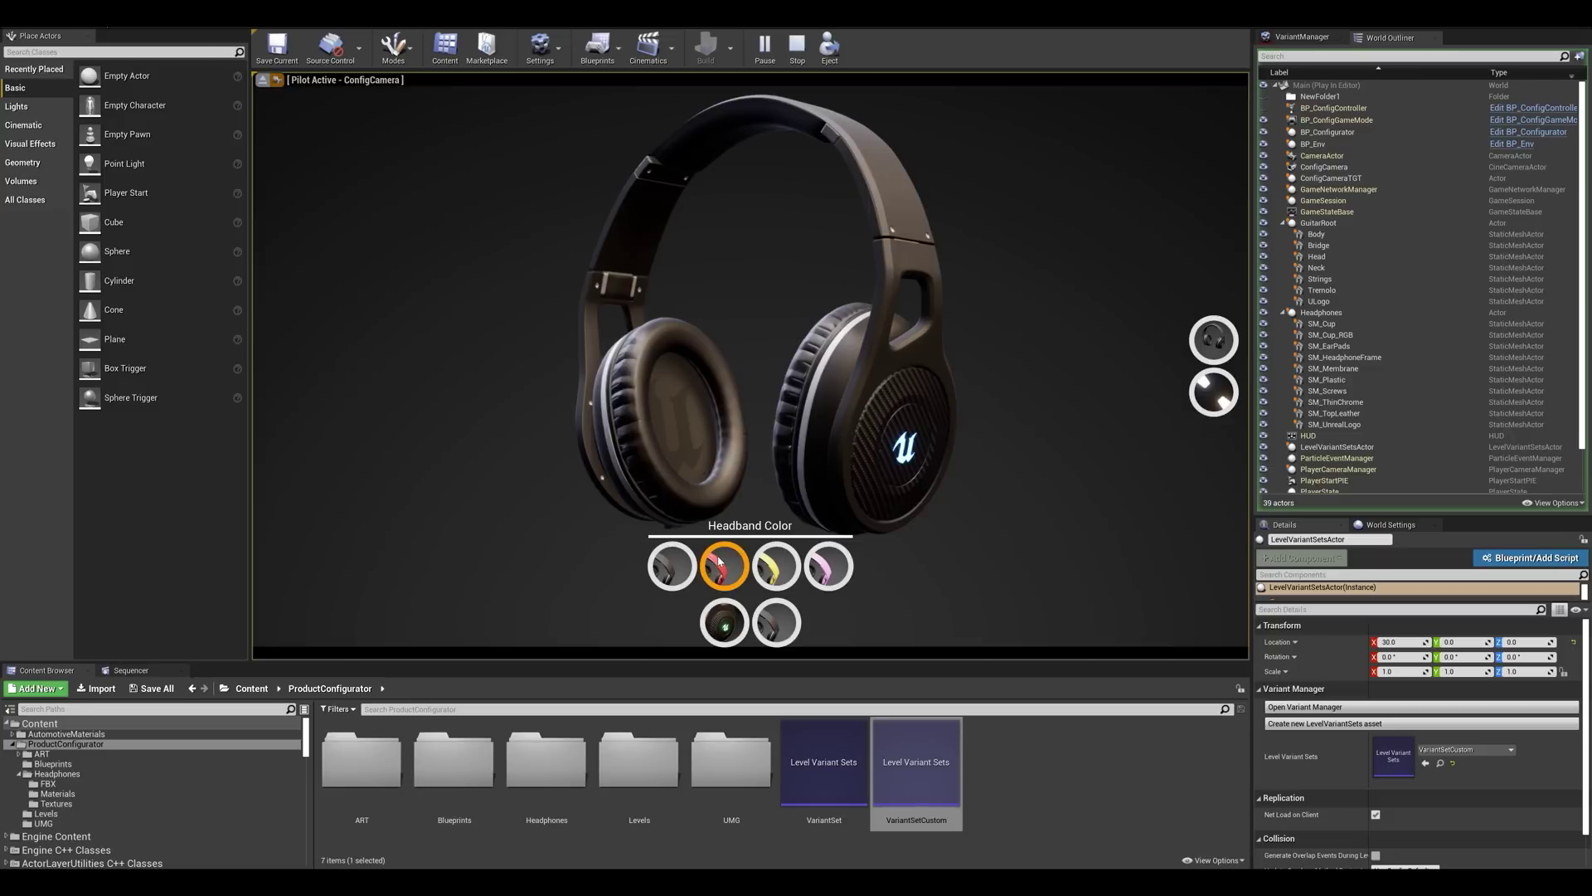
pyautogui.click(718, 560)
pyautogui.click(779, 634)
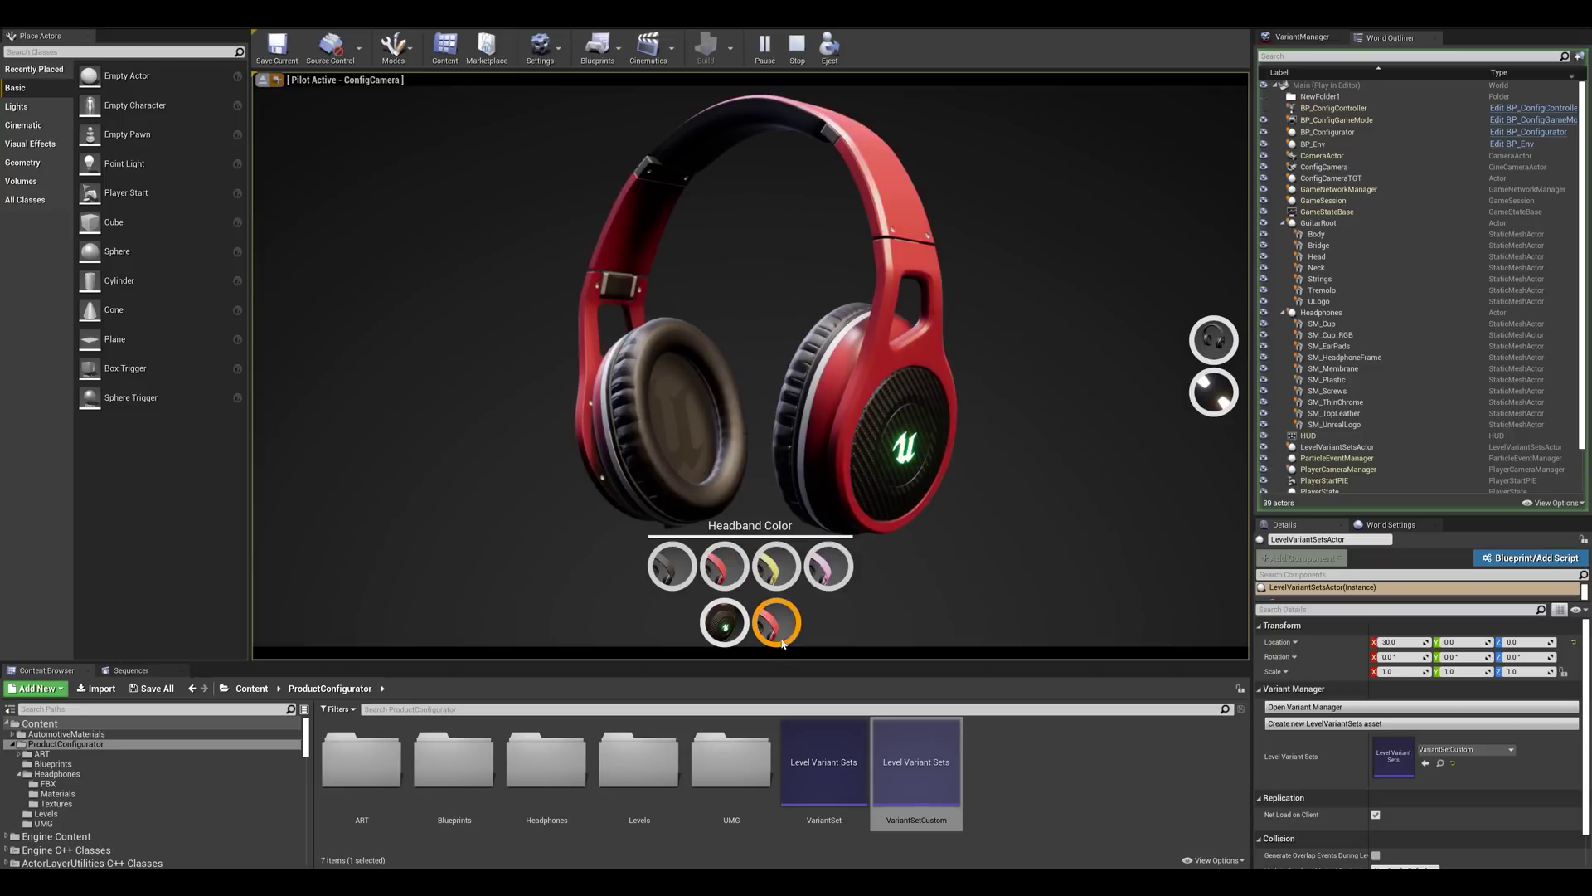
pyautogui.click(776, 566)
pyautogui.click(776, 623)
pyautogui.click(828, 567)
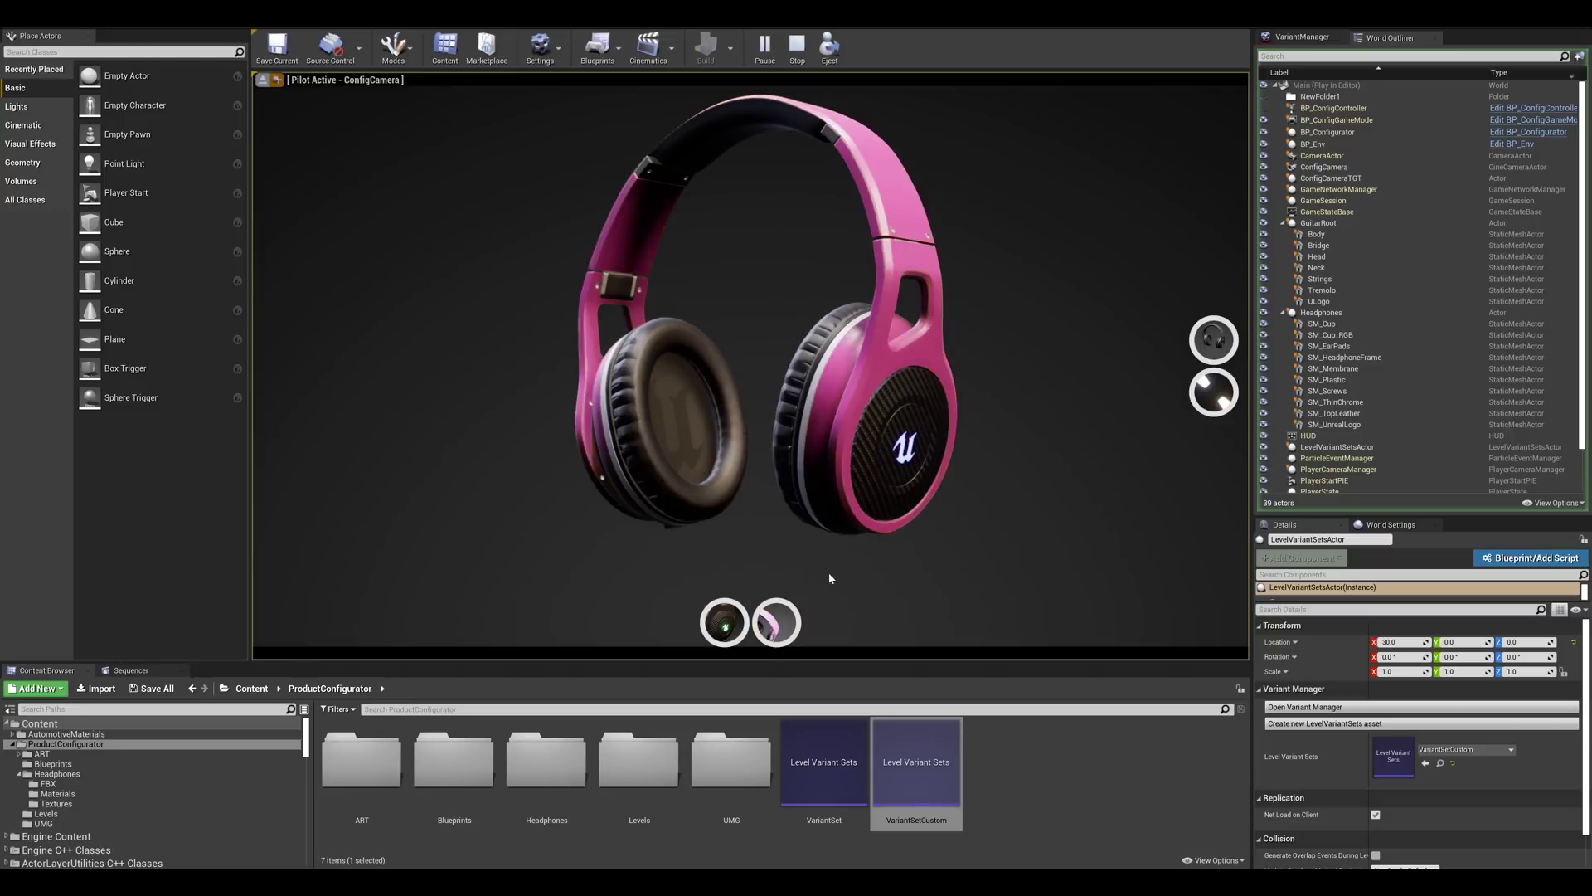
pyautogui.click(795, 626)
pyautogui.click(670, 564)
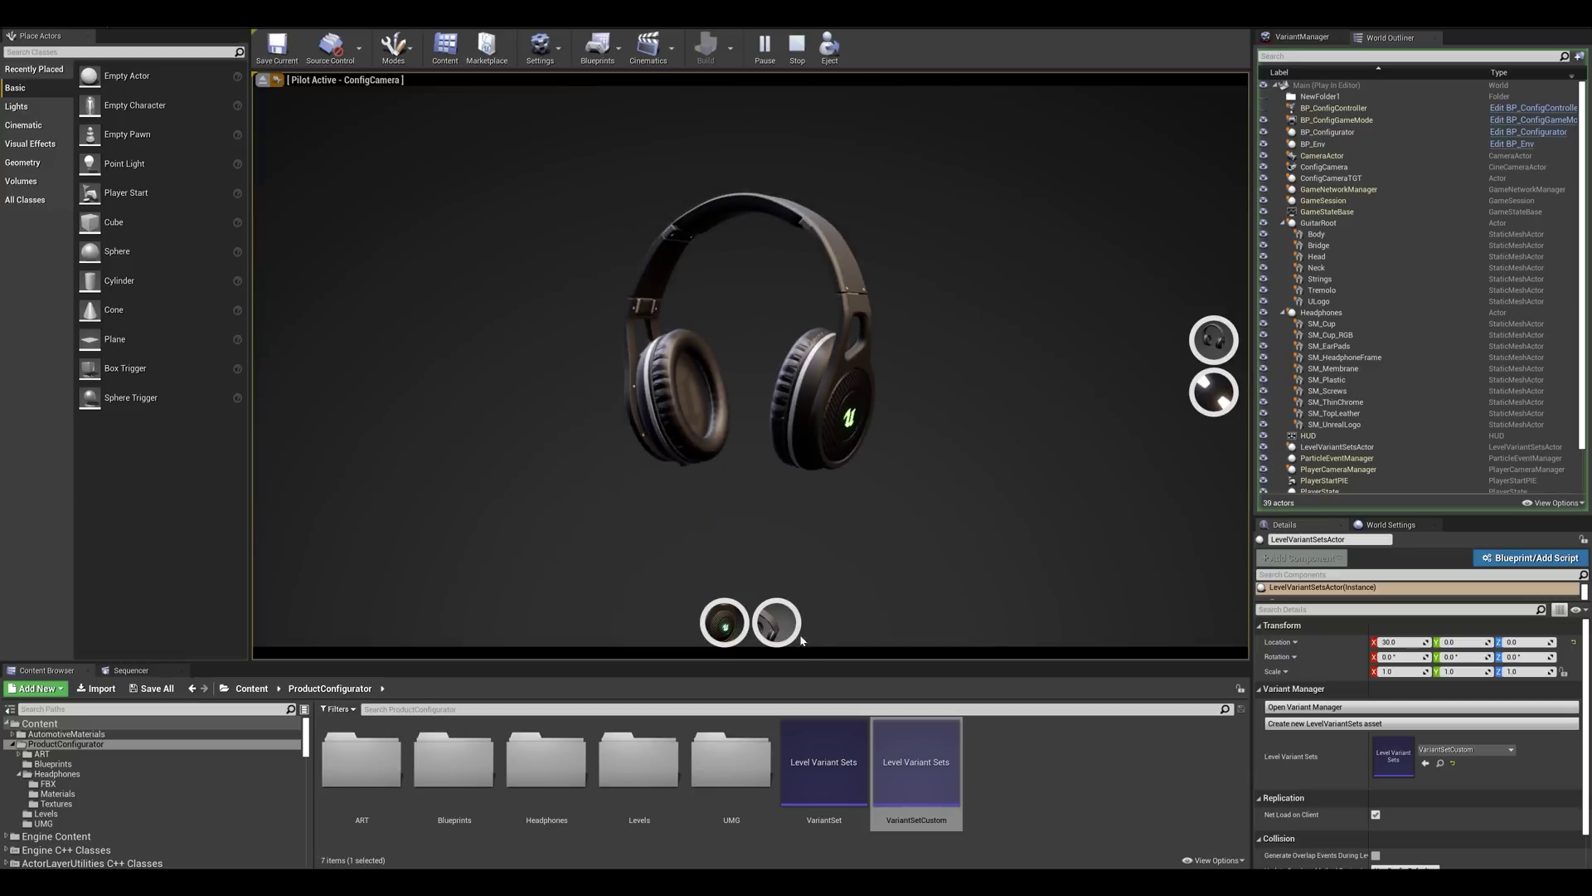